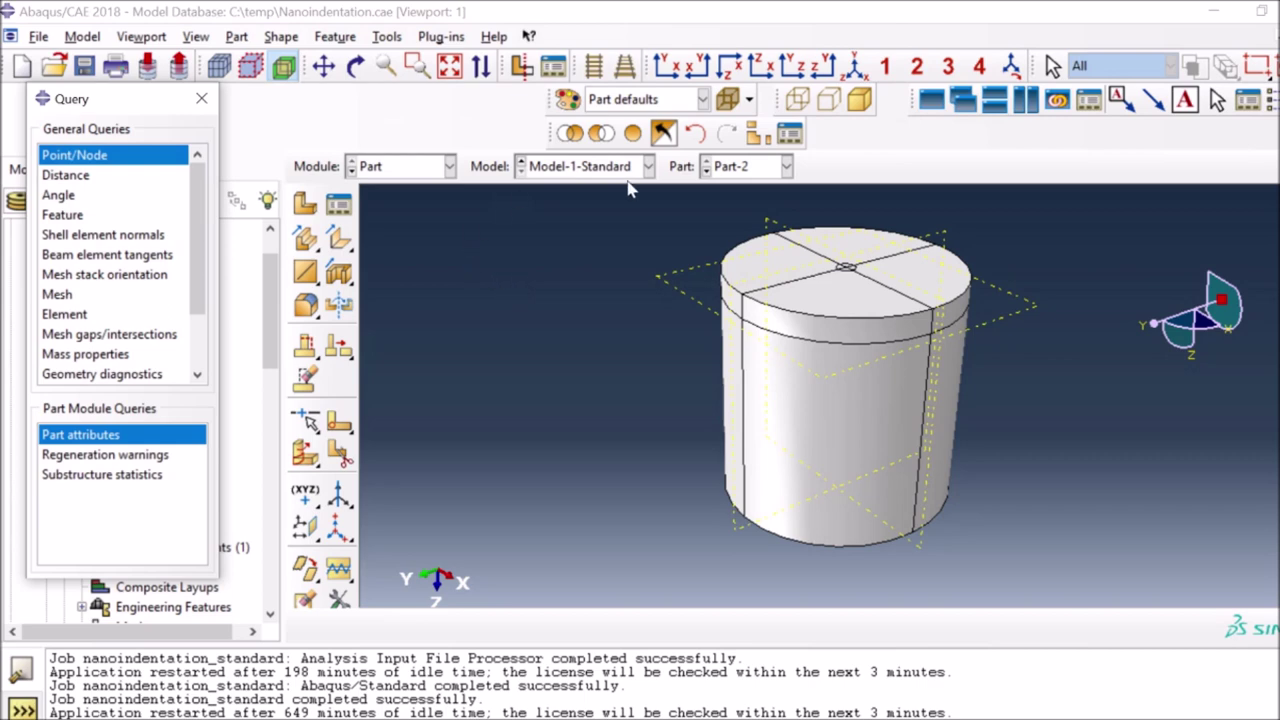
- Display the berkovich part, rotate it to inspect the indenter shape, and return to Part-2
click(738, 168)
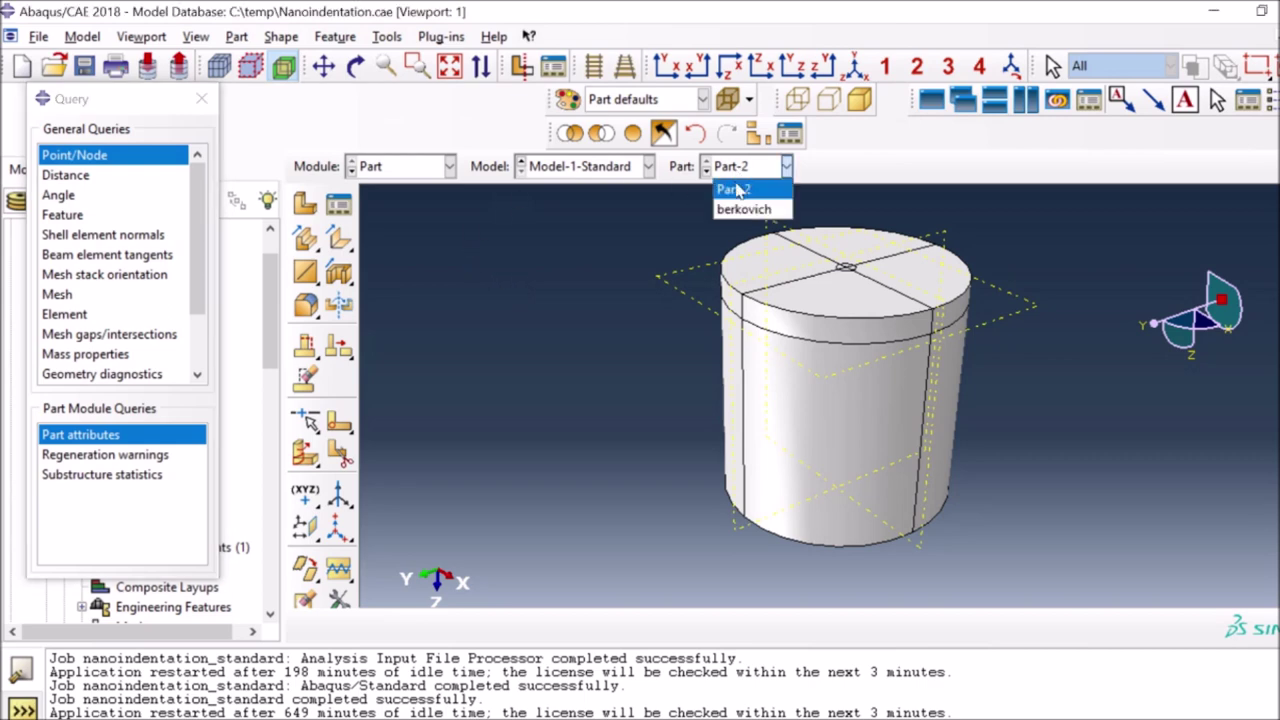
click(743, 212)
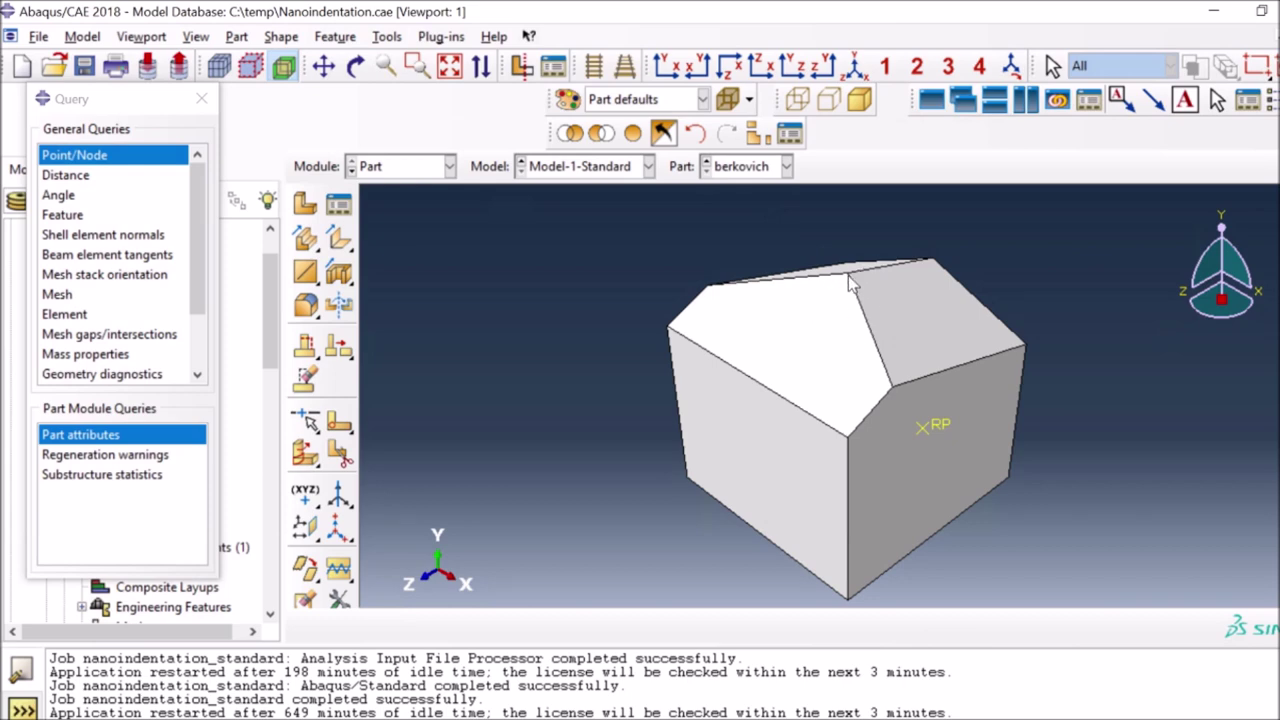
key(F3)
drag(949, 438, 742, 178)
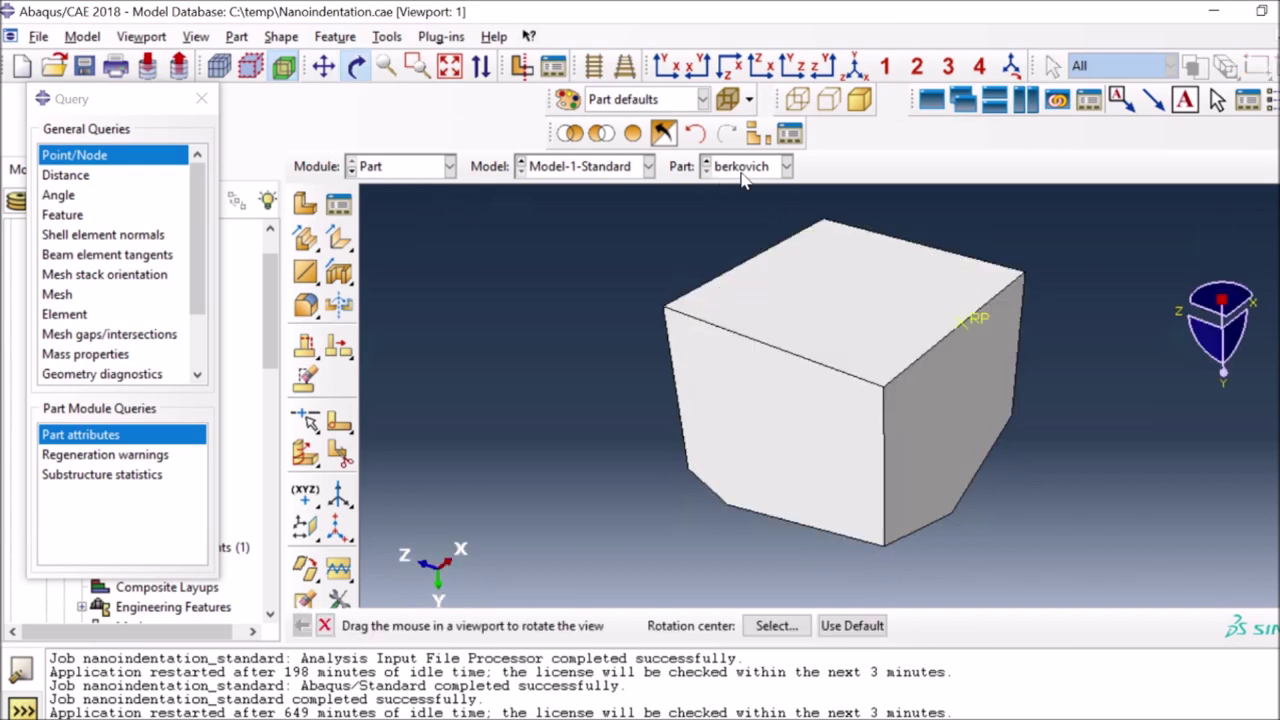
click(742, 170)
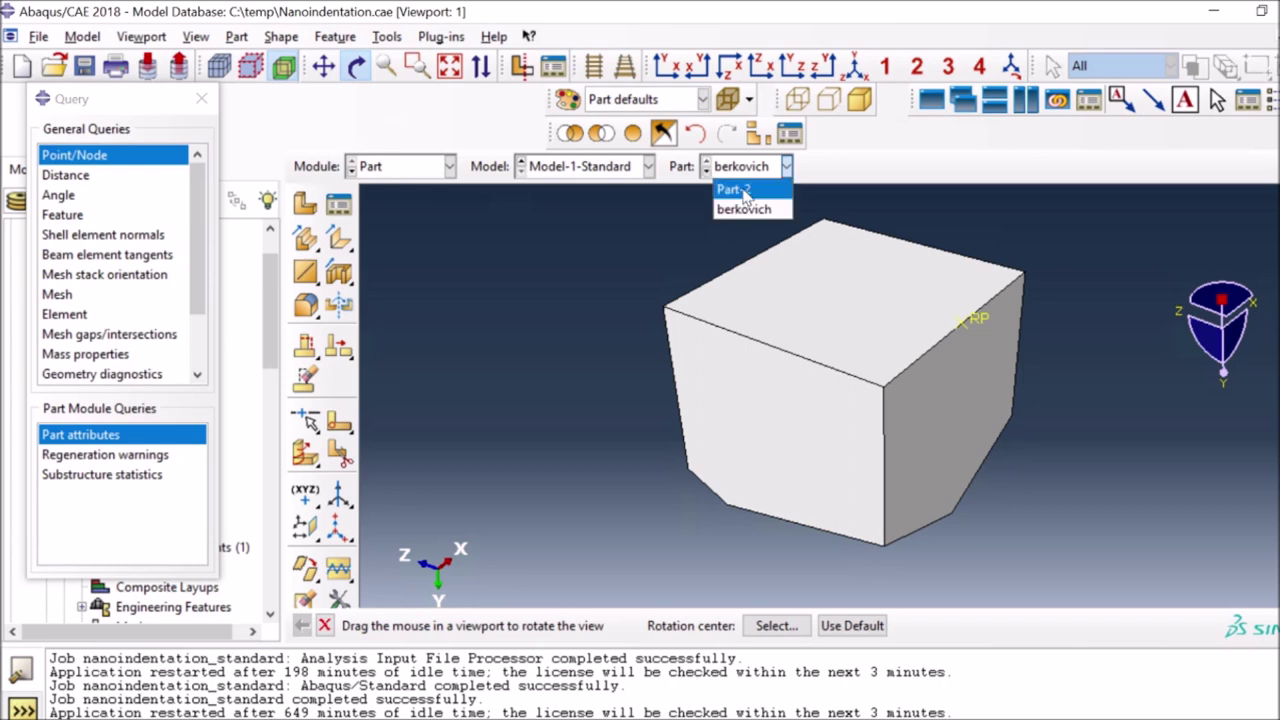
click(740, 190)
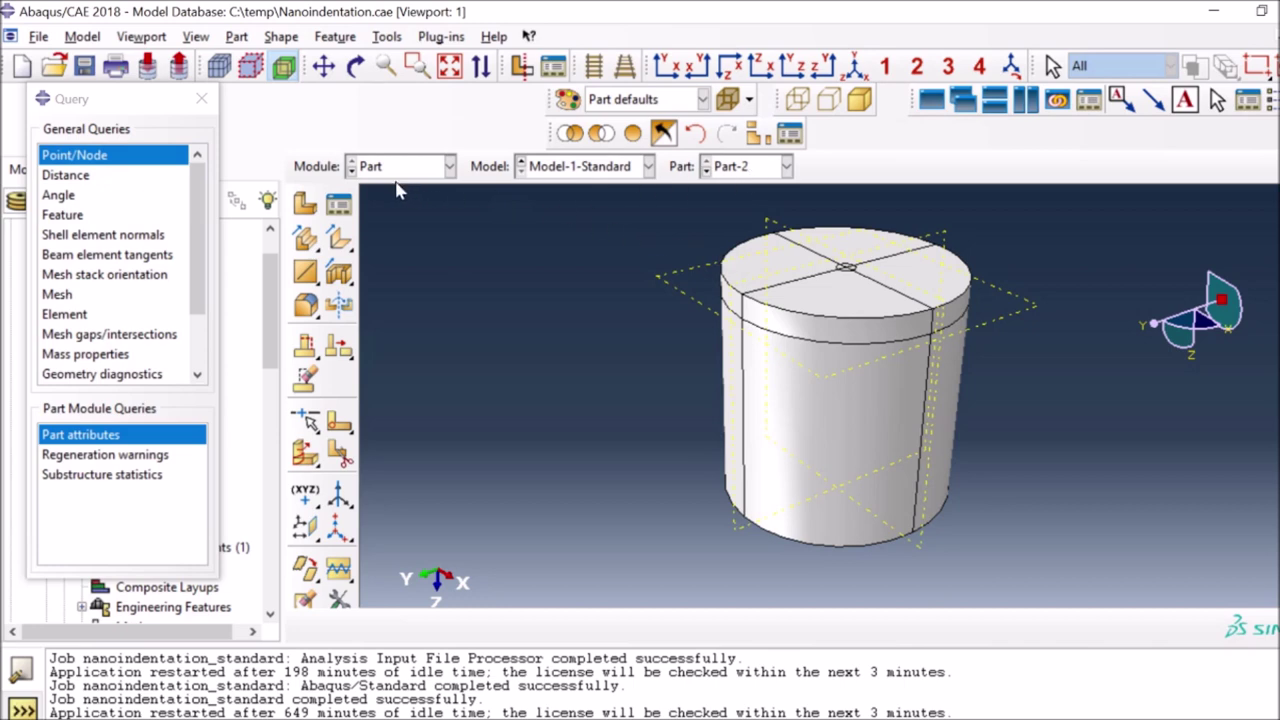
- Display the berkovich part and try to import berkovich.STEP from the Desktop folder as a part
click(742, 167)
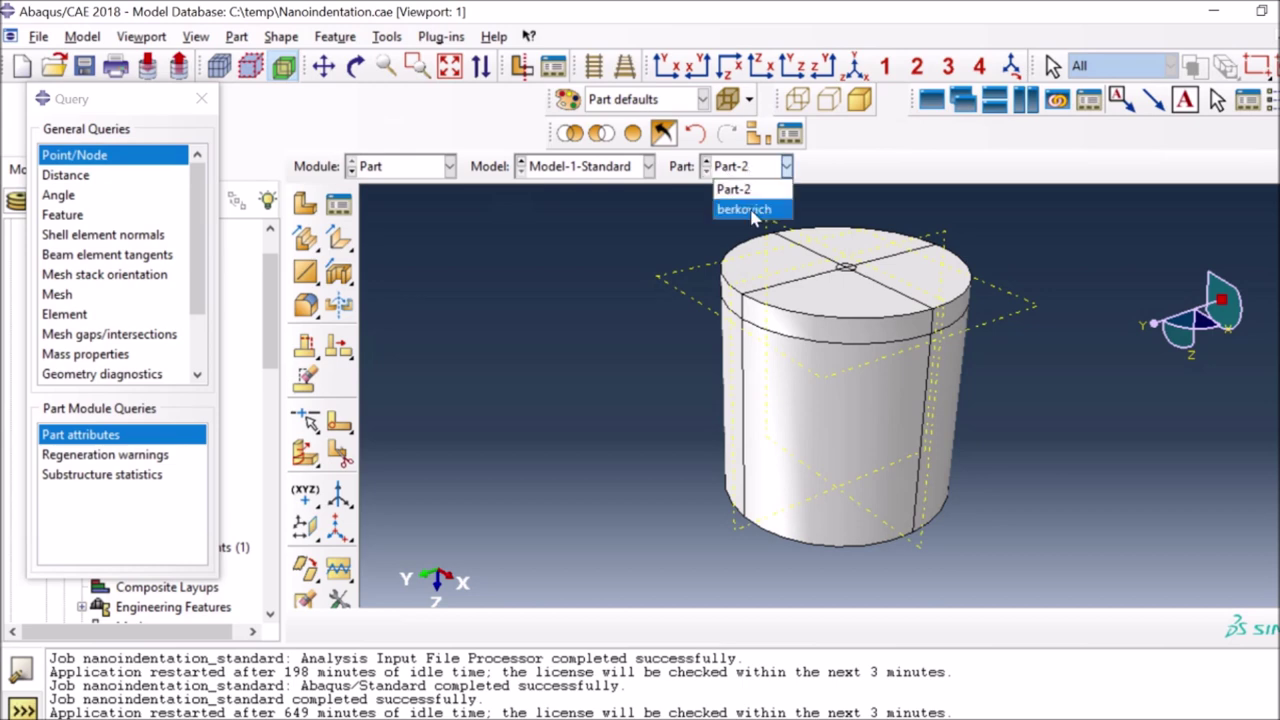
click(753, 214)
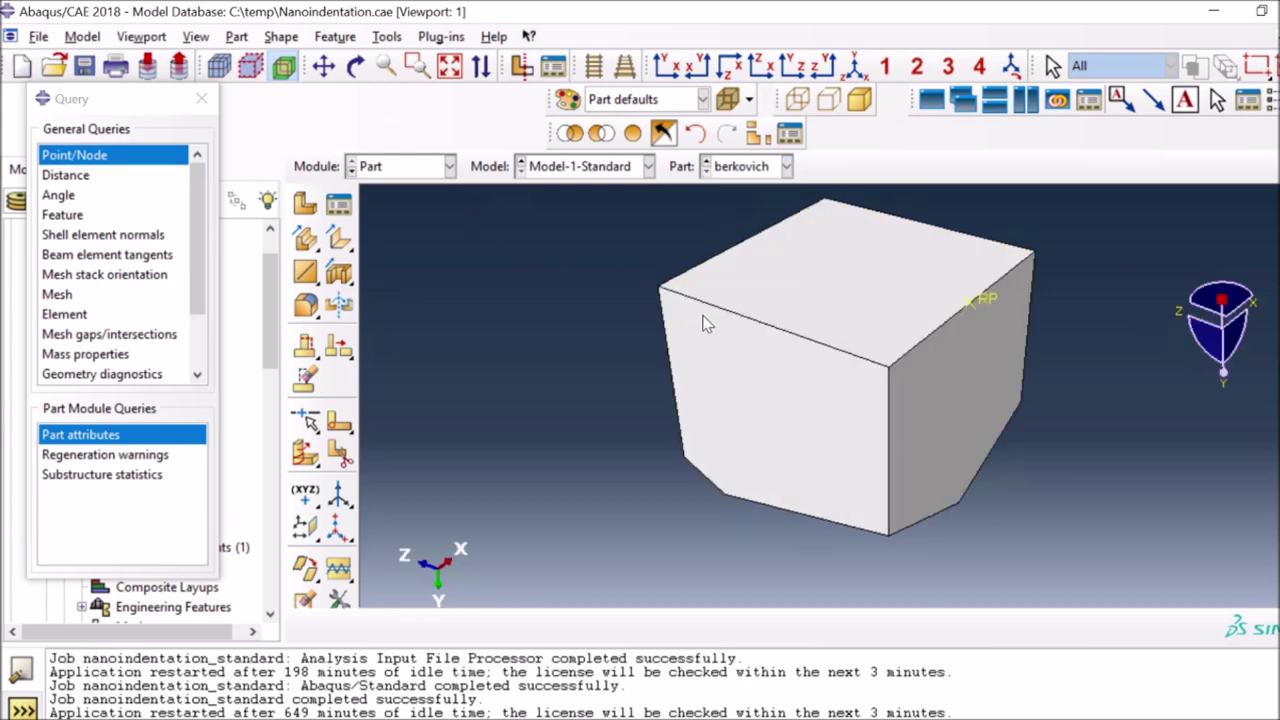
click(40, 38)
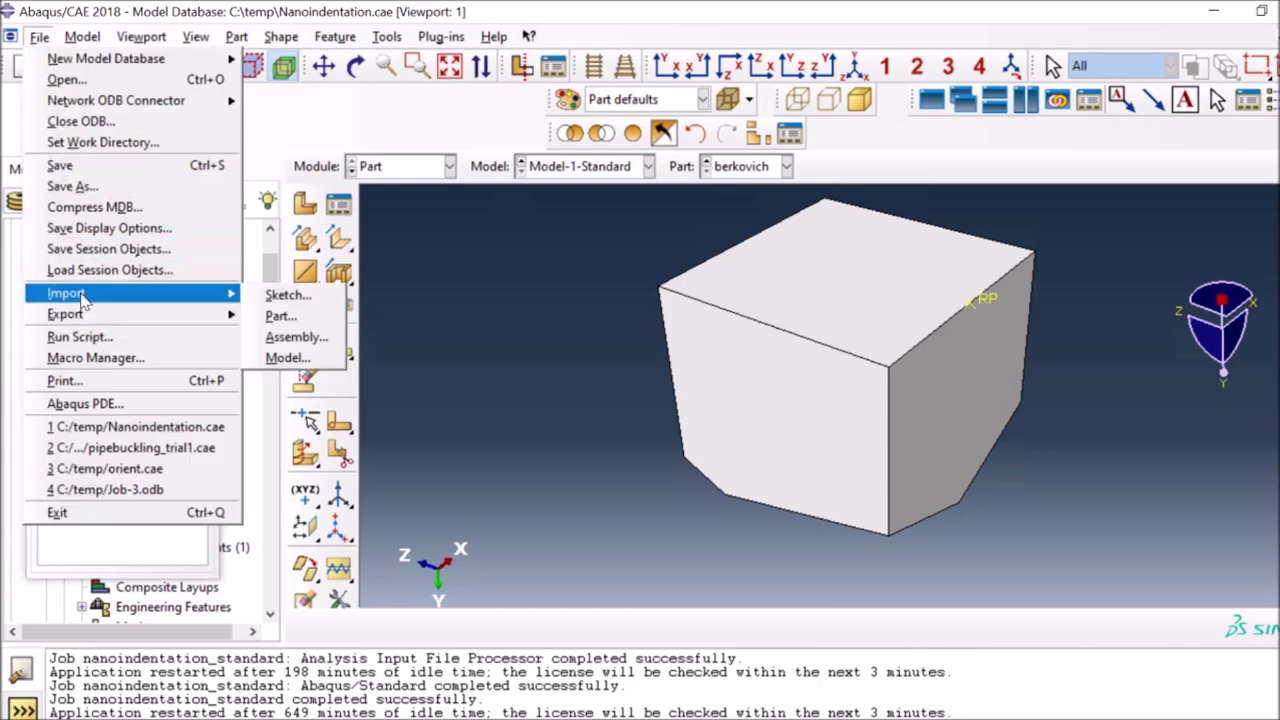
mouse_move(232, 295)
click(280, 316)
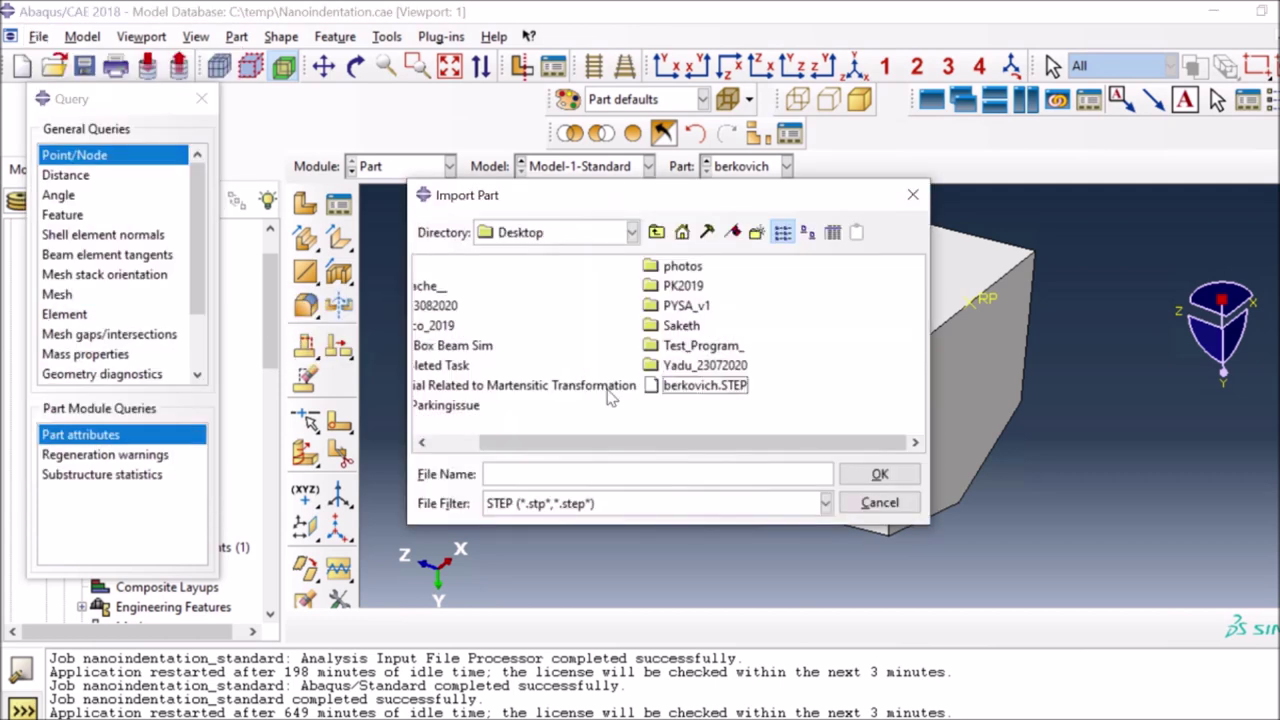
click(726, 396)
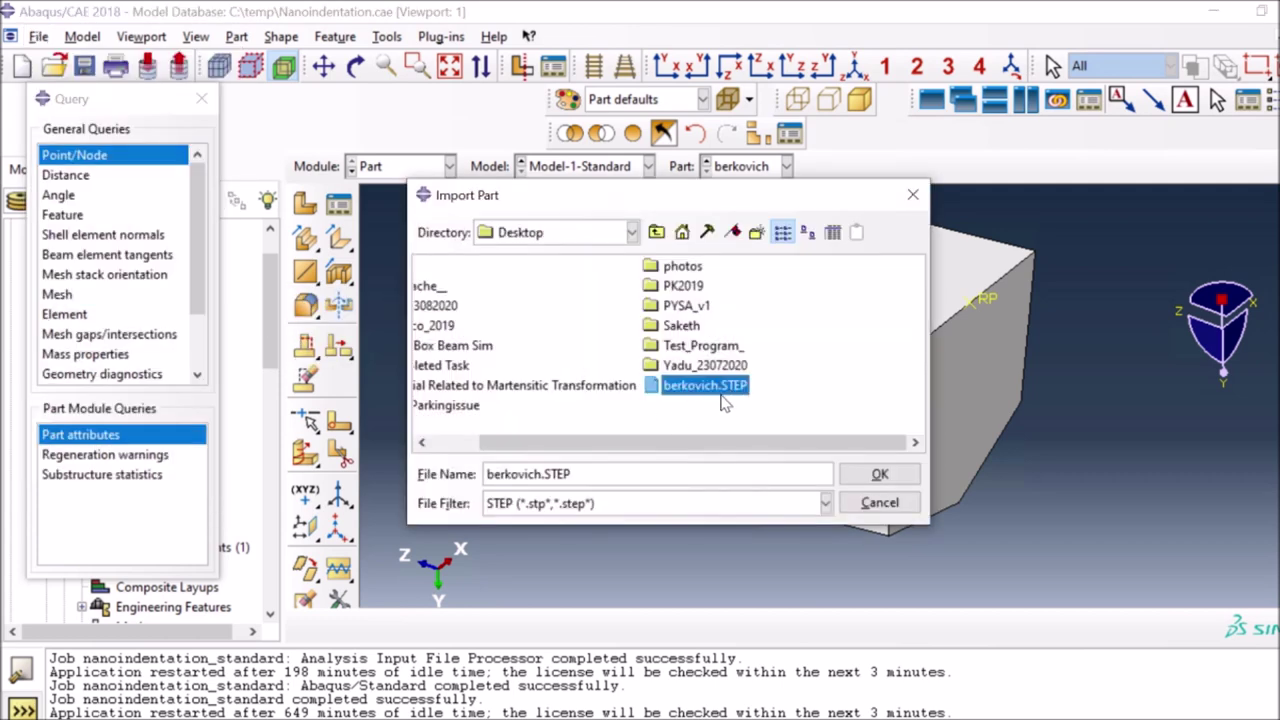
click(880, 503)
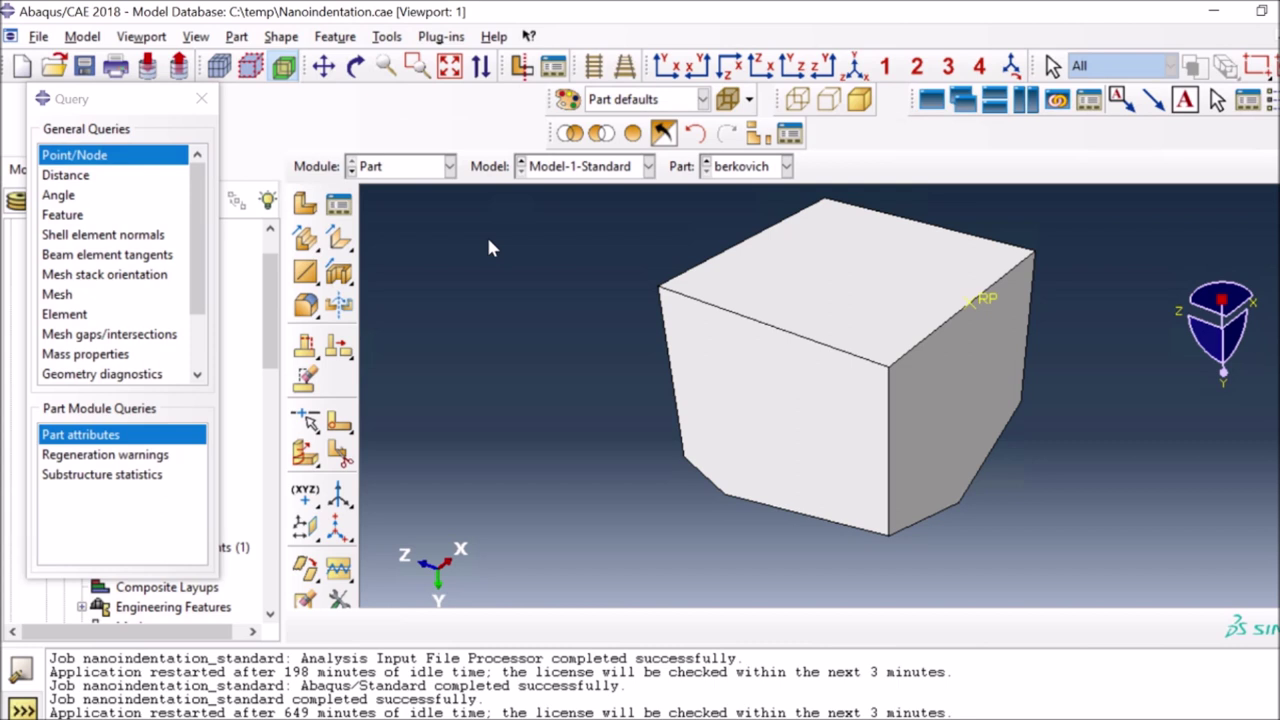
- Display Part-2 and review the model's parts in the Part Manager
click(757, 168)
click(755, 194)
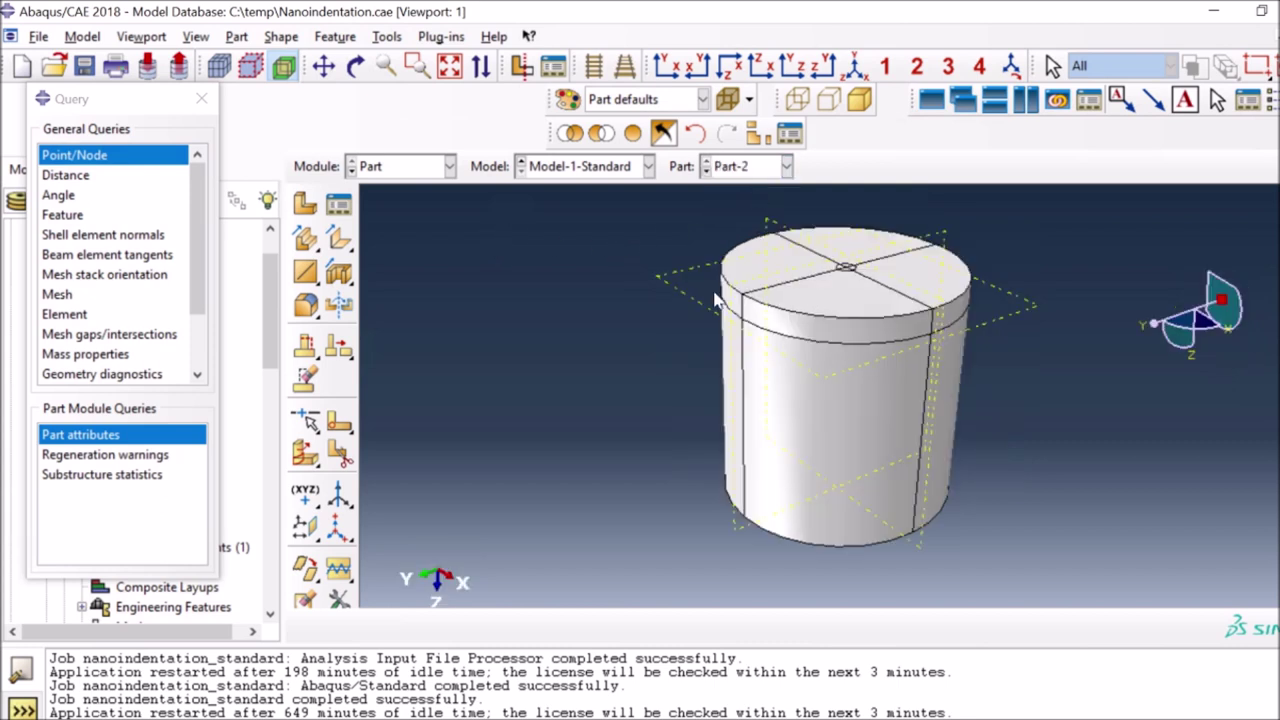
click(338, 204)
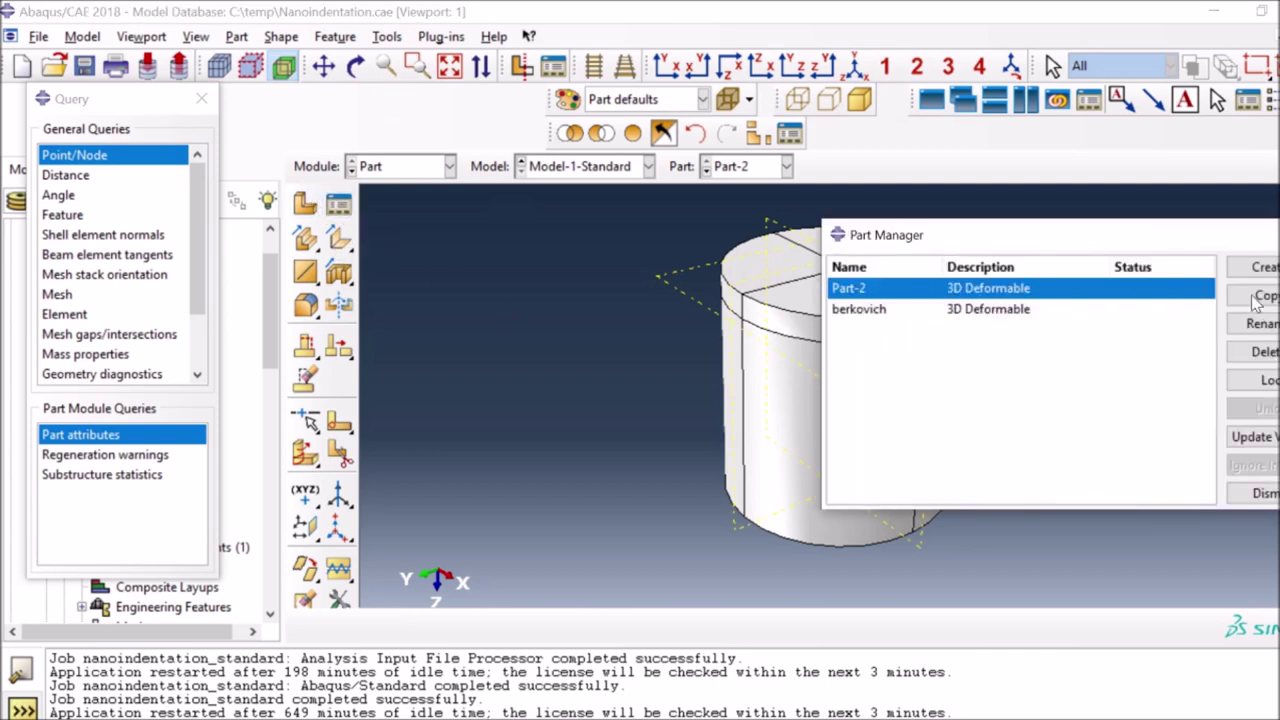
click(1274, 494)
- Start a new 3D deformable part as a solid extrusion with an approximate size of 200
click(303, 204)
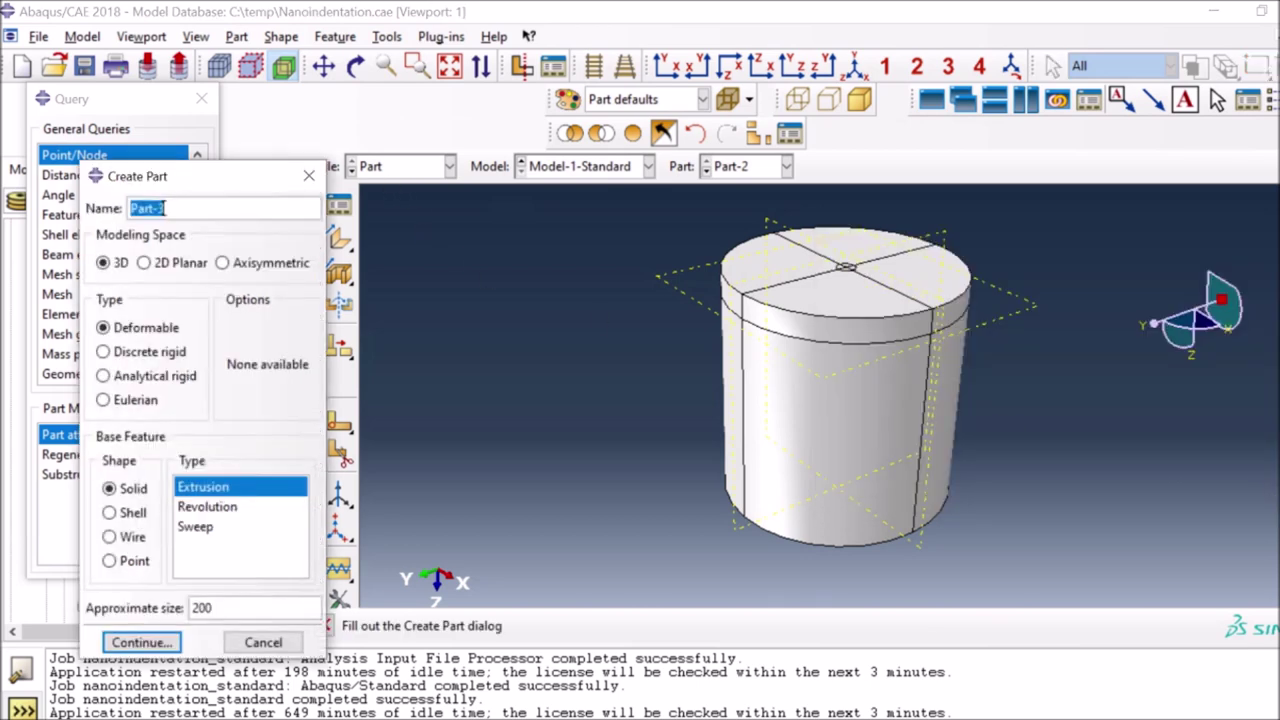
click(112, 265)
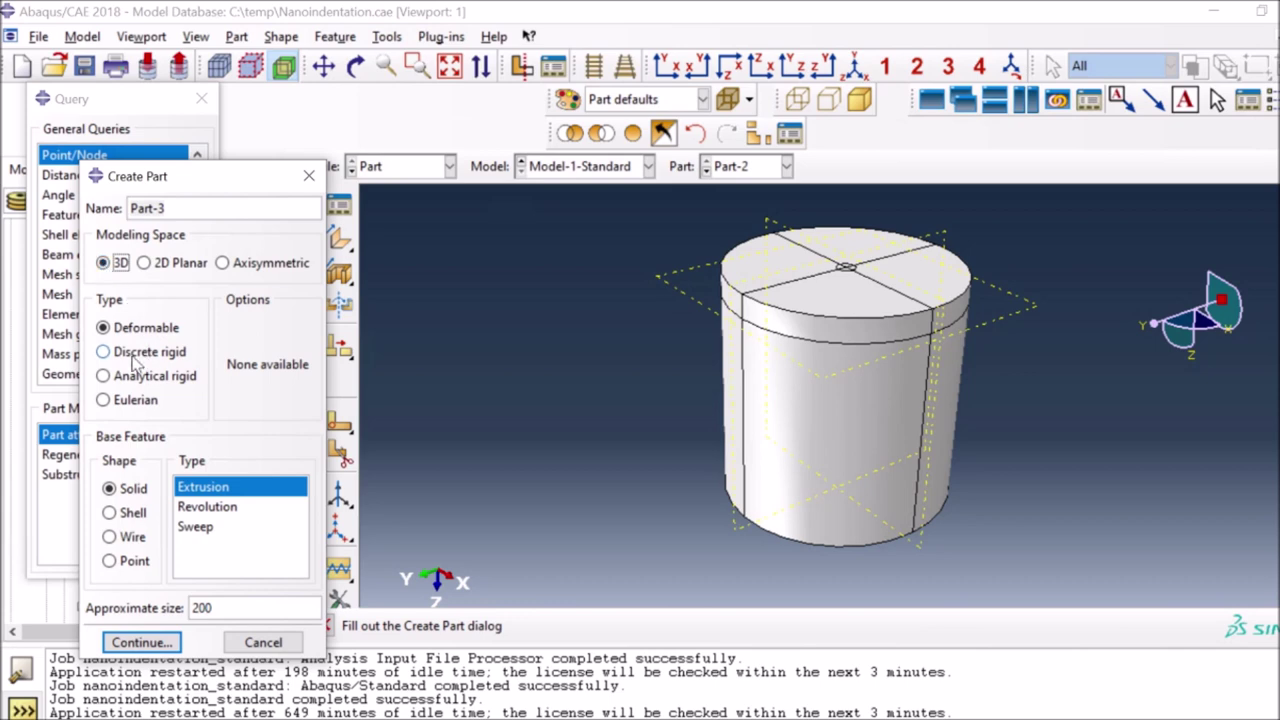
click(110, 330)
click(128, 488)
click(145, 645)
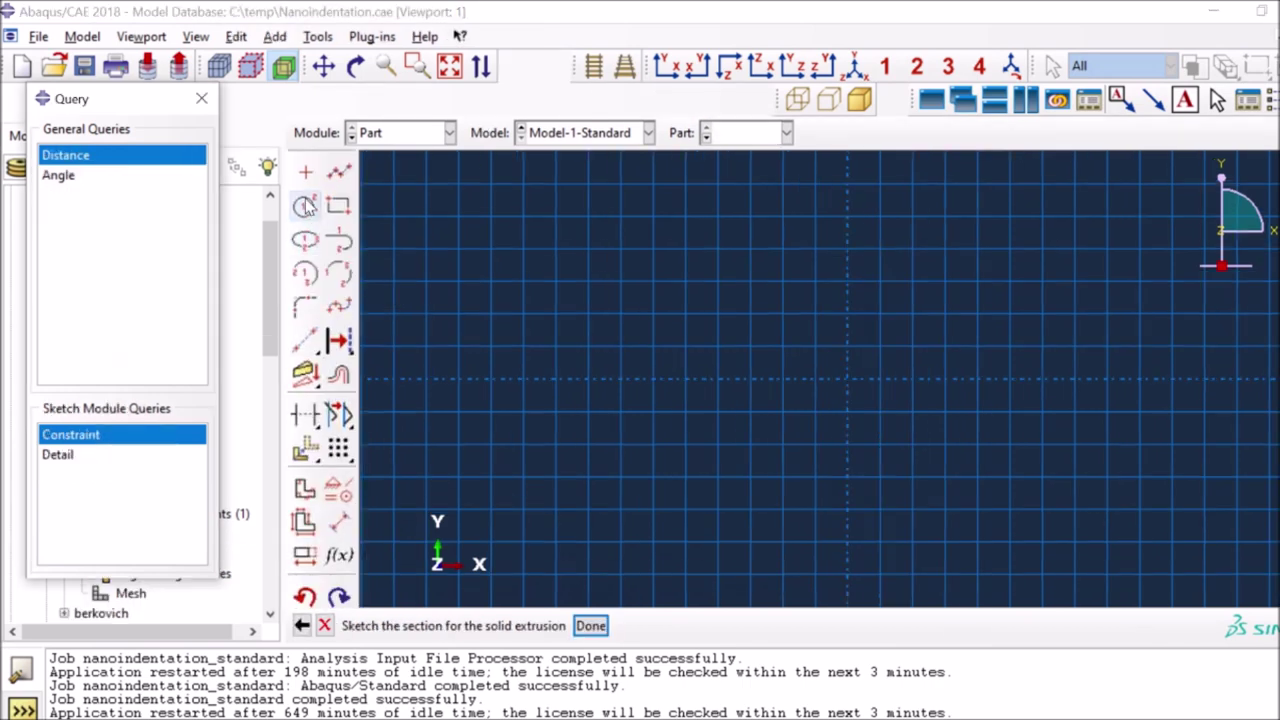
- Sketch a circle of radius 30 centred on the origin, proceed to its base extrusion, and discard the new part
click(305, 206)
click(846, 377)
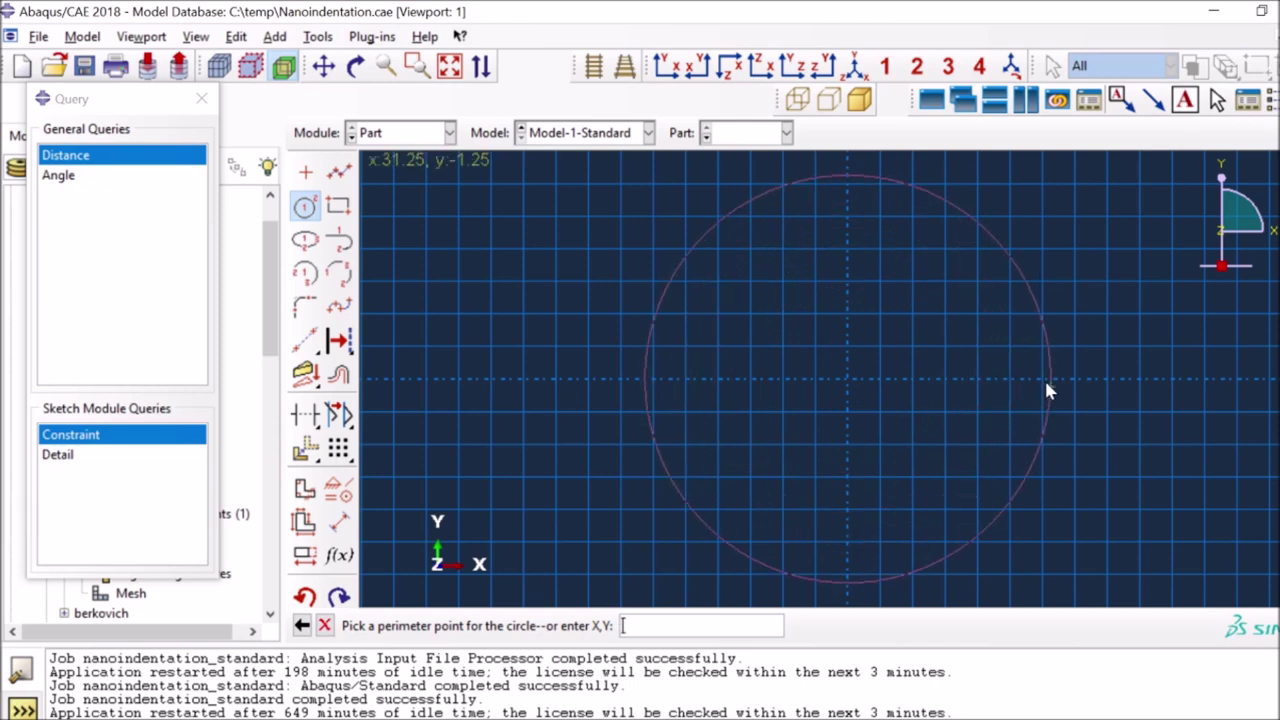
click(1042, 384)
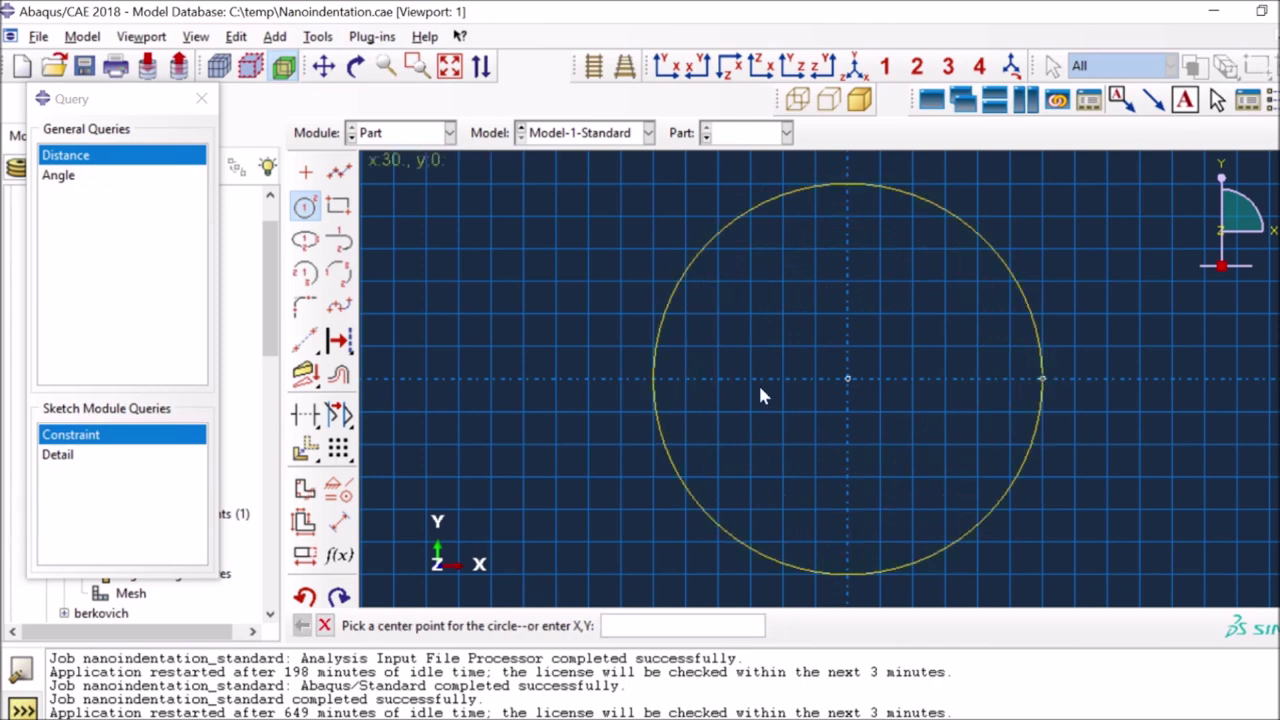
click(324, 625)
click(590, 625)
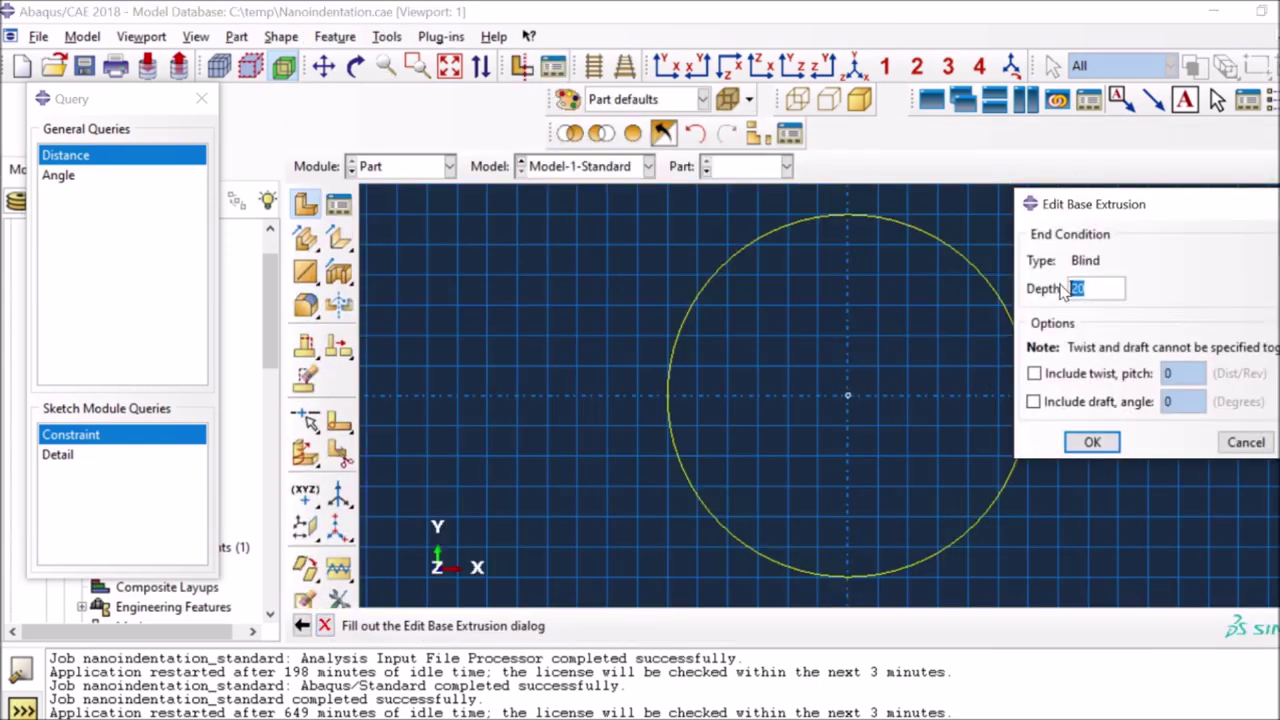
click(1245, 442)
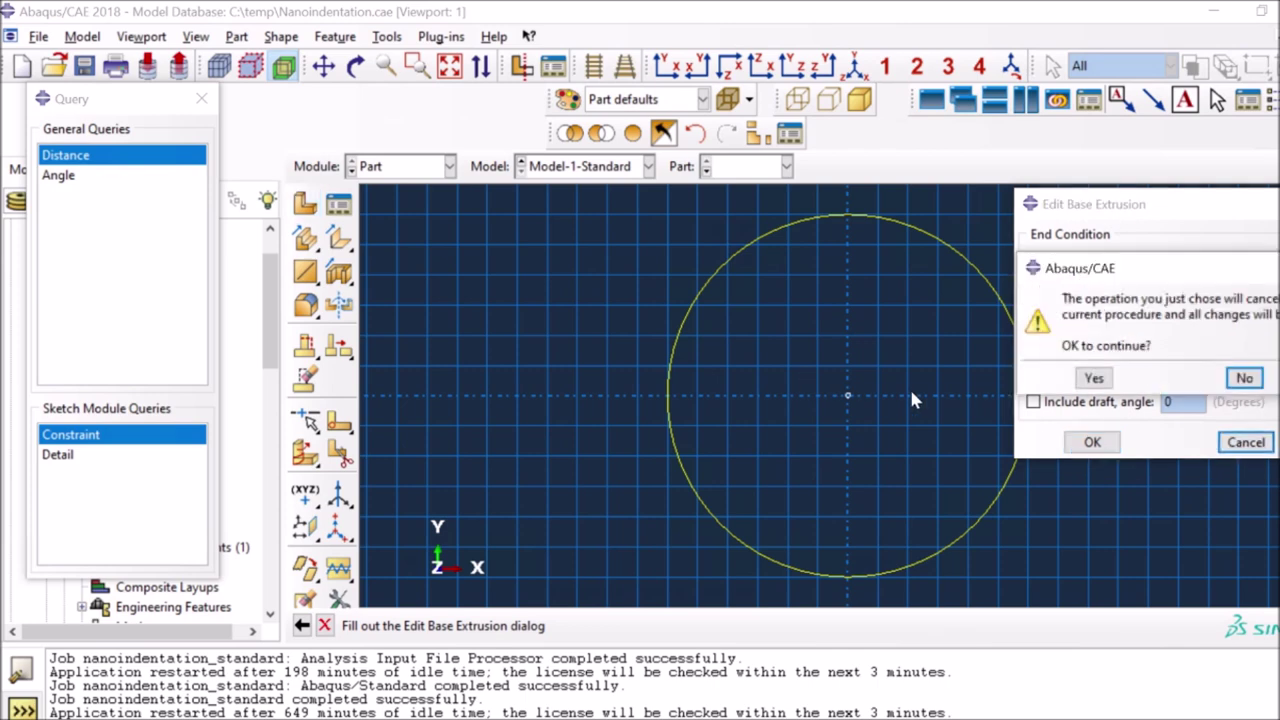
click(1105, 384)
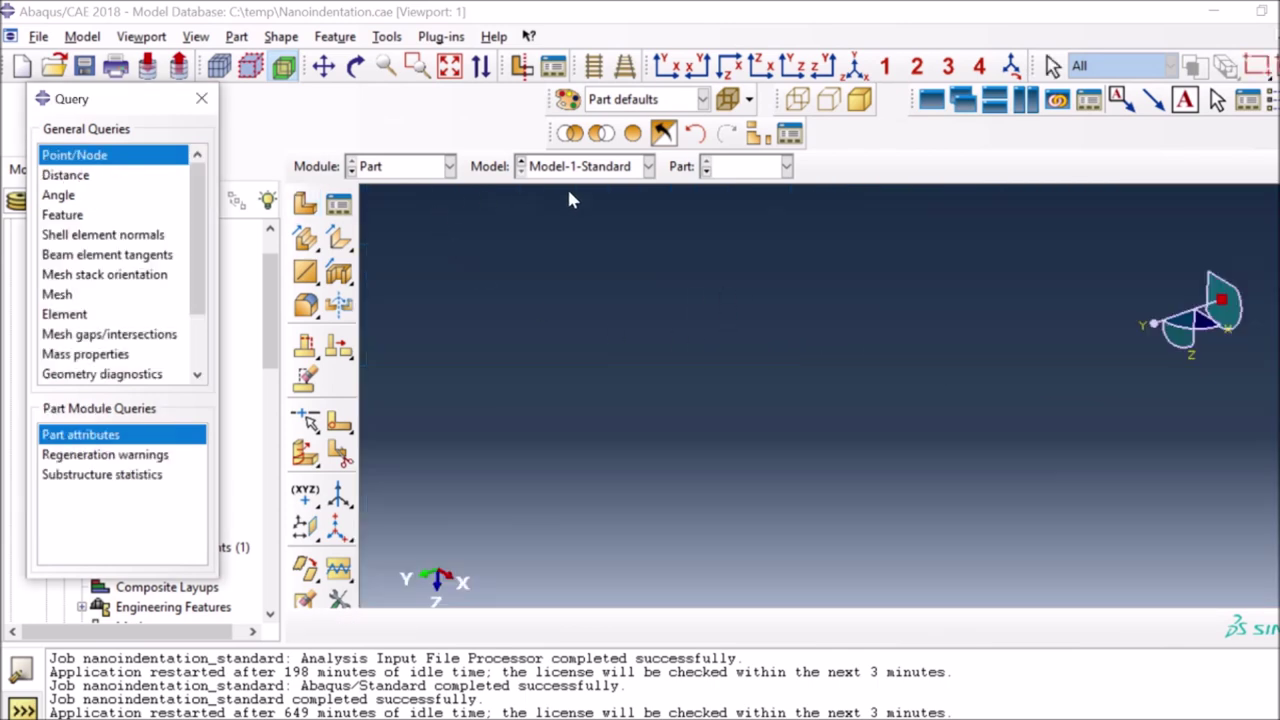
- Display Part-2 and examine the small circular partition at the centre of its top face
click(766, 166)
click(762, 184)
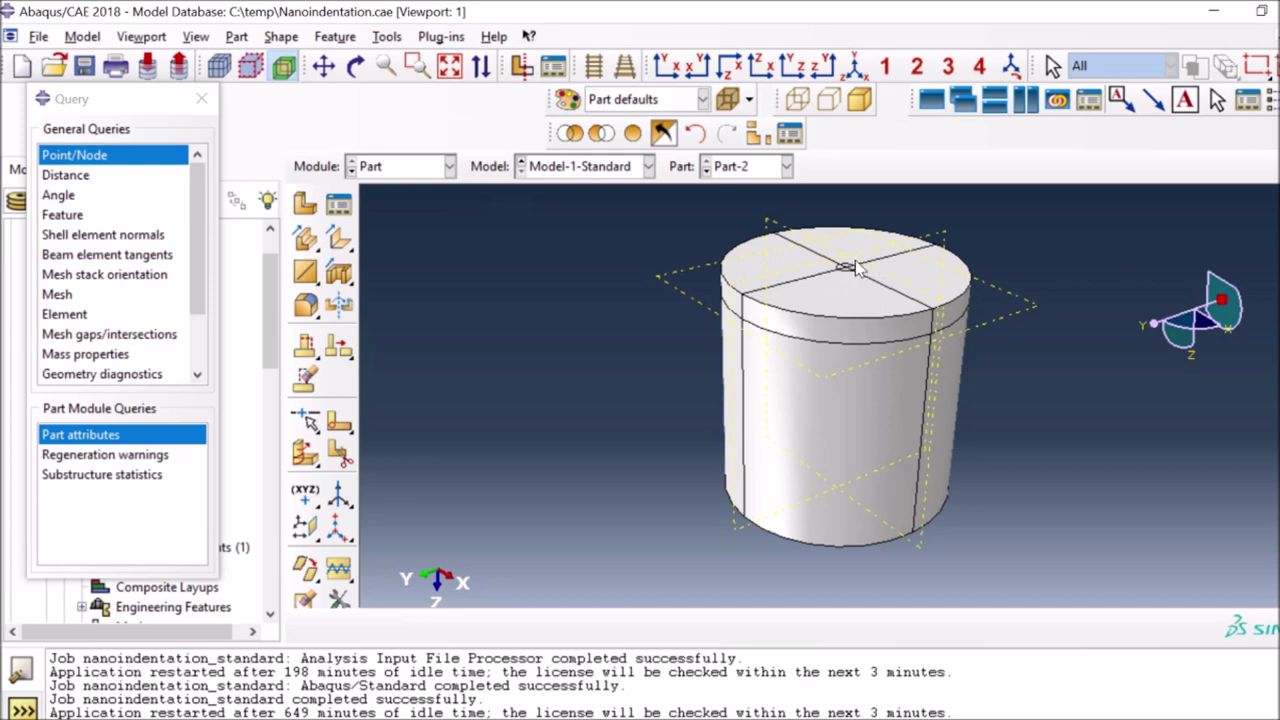
scroll(845, 276, up, 3)
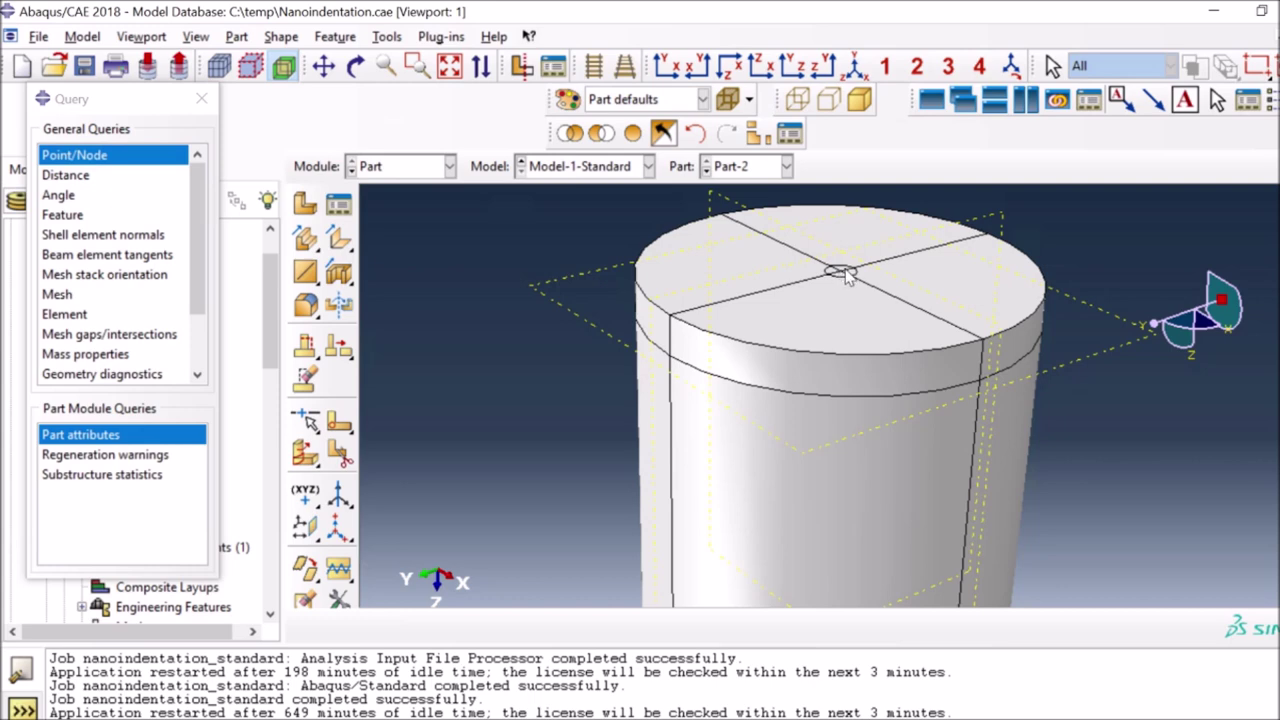
scroll(848, 276, up, 1)
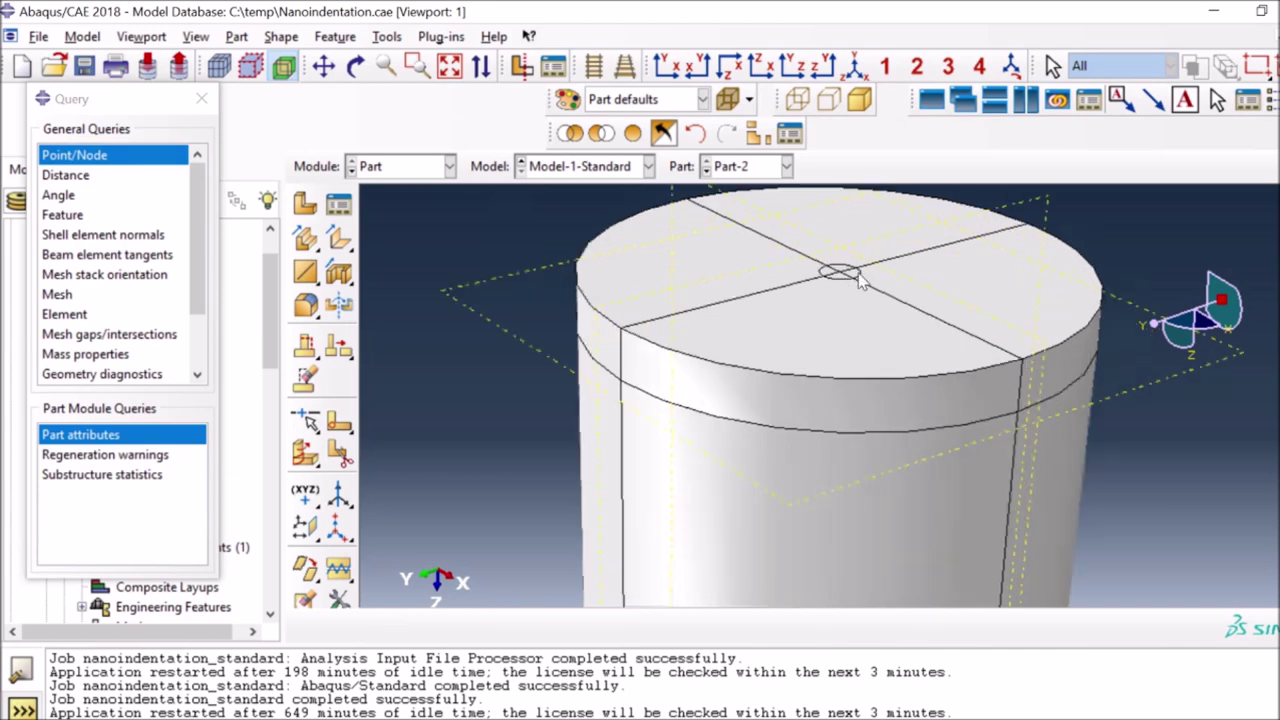
scroll(857, 275, up, 1)
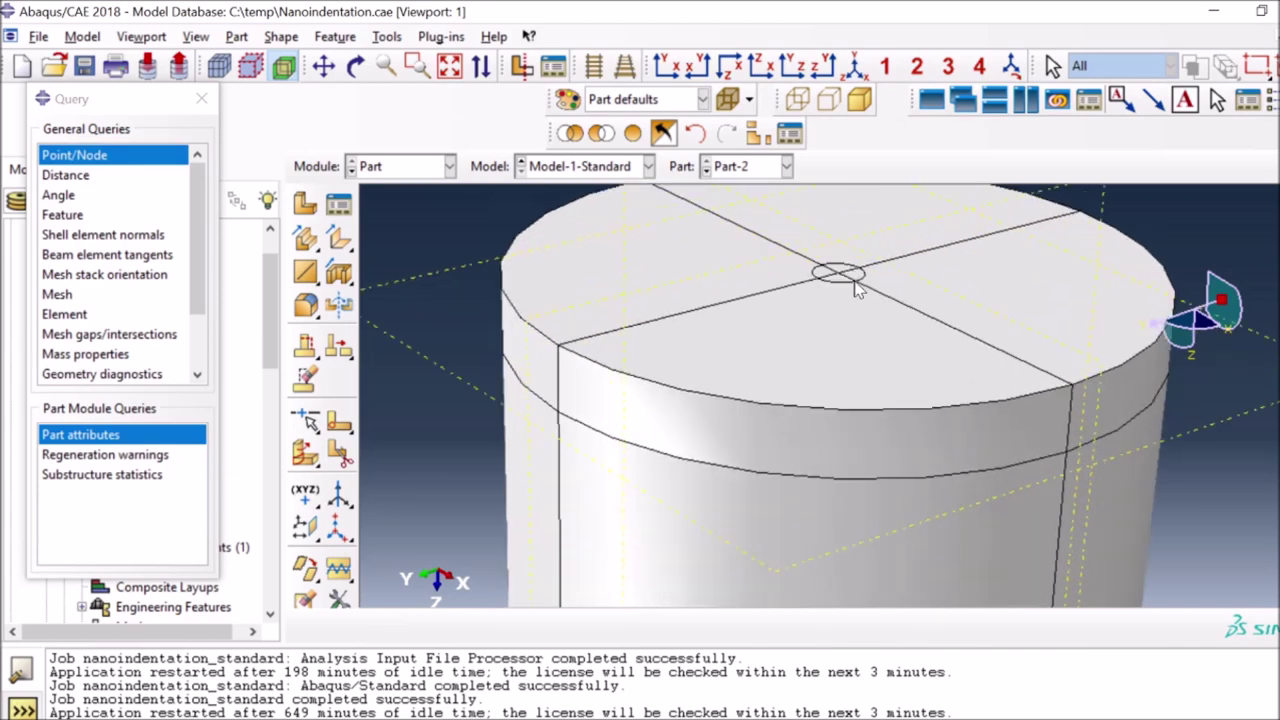
- Switch to the Property module and review the elastic and plastic data of Material-1
click(414, 168)
click(405, 211)
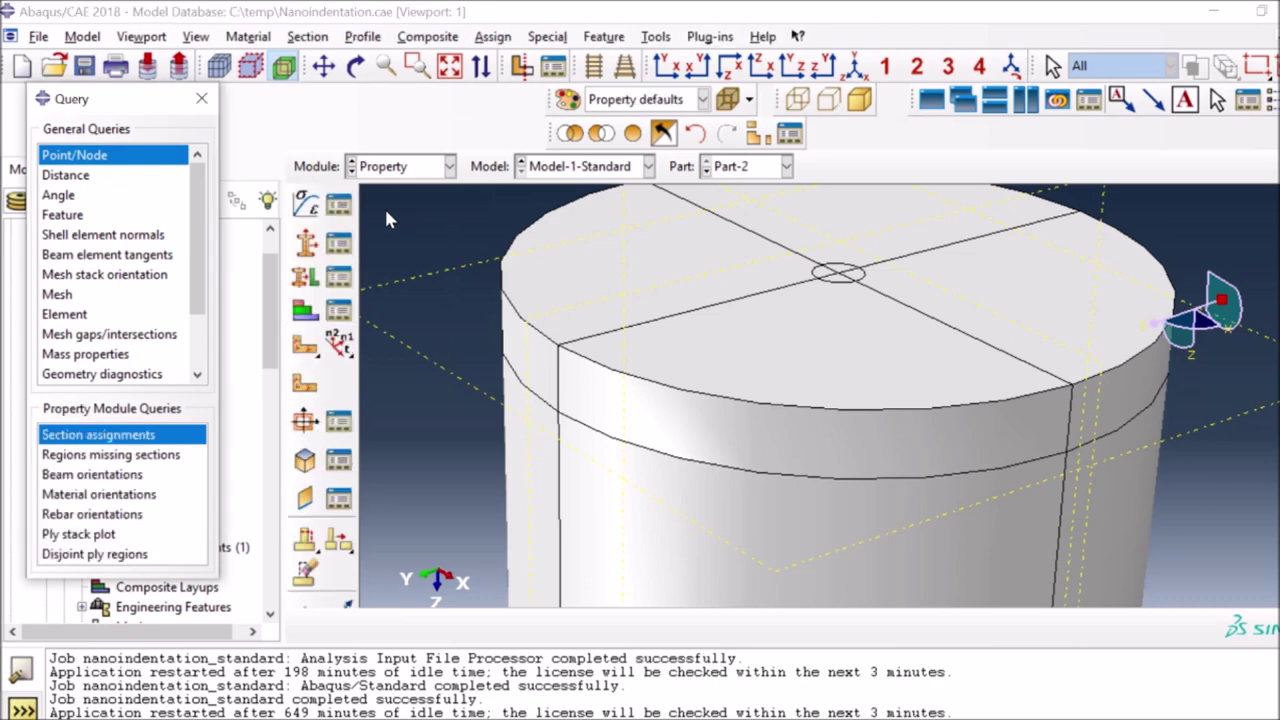
click(339, 207)
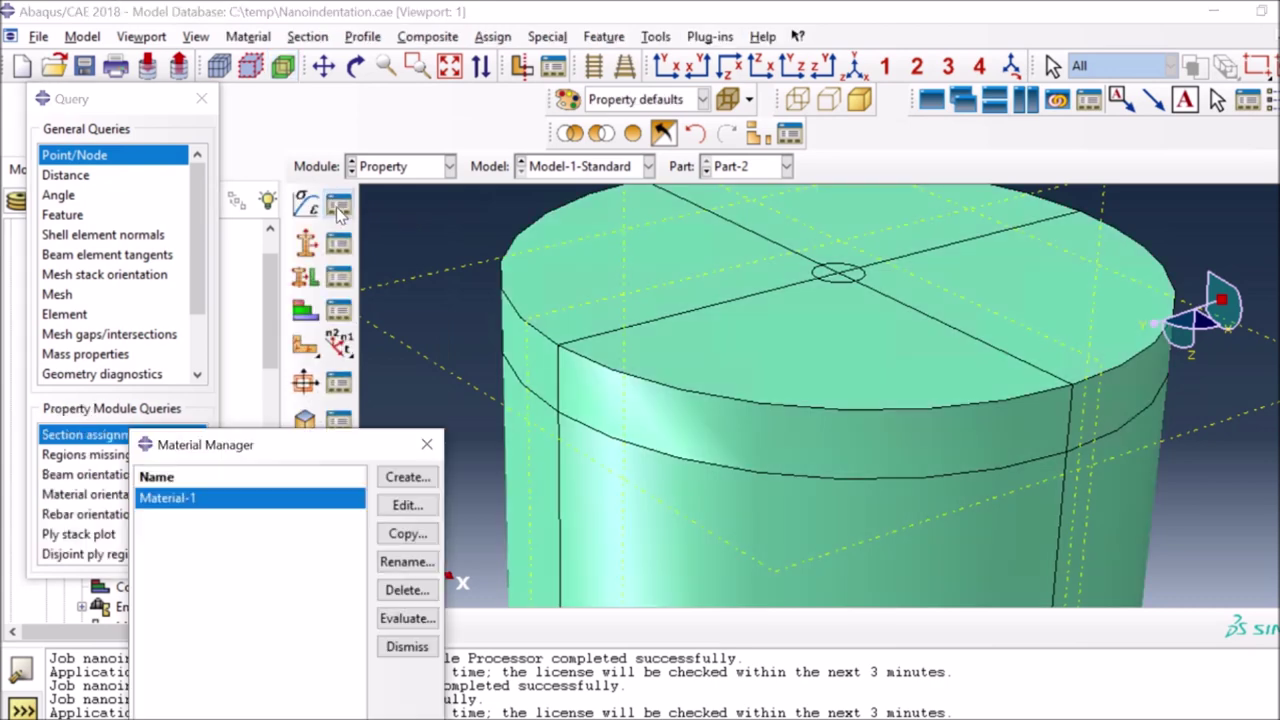
click(400, 506)
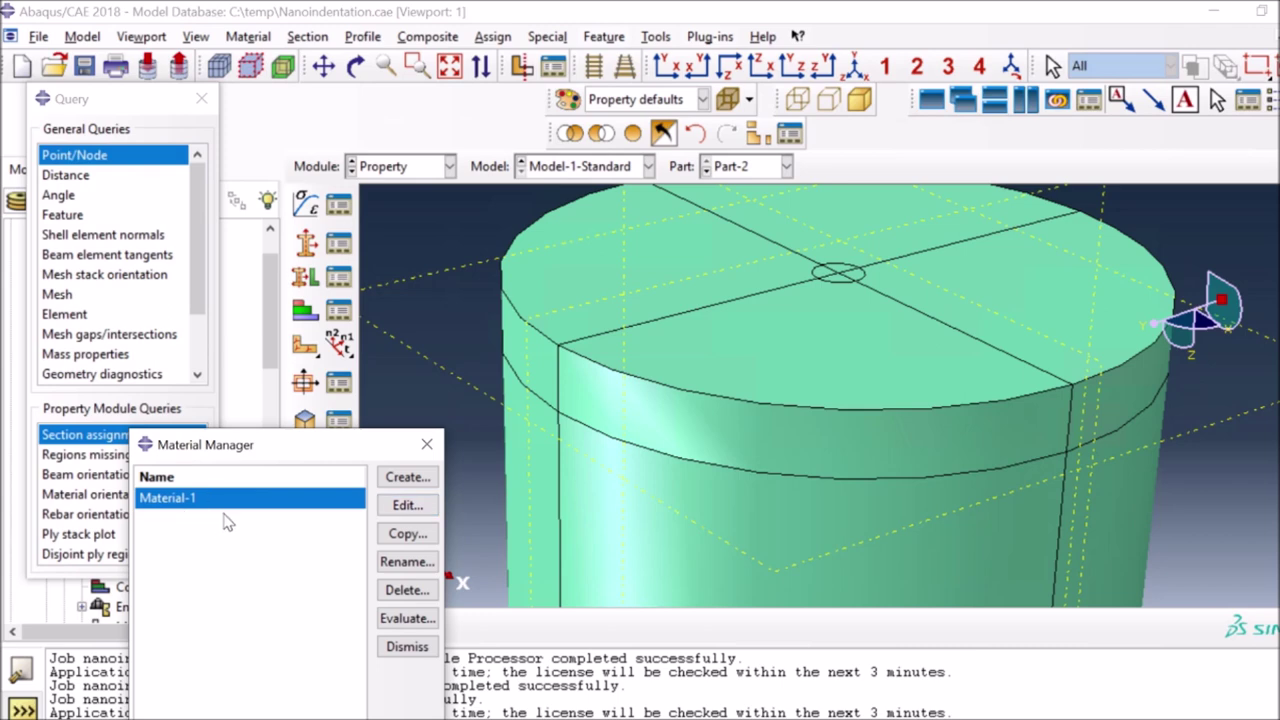
click(408, 507)
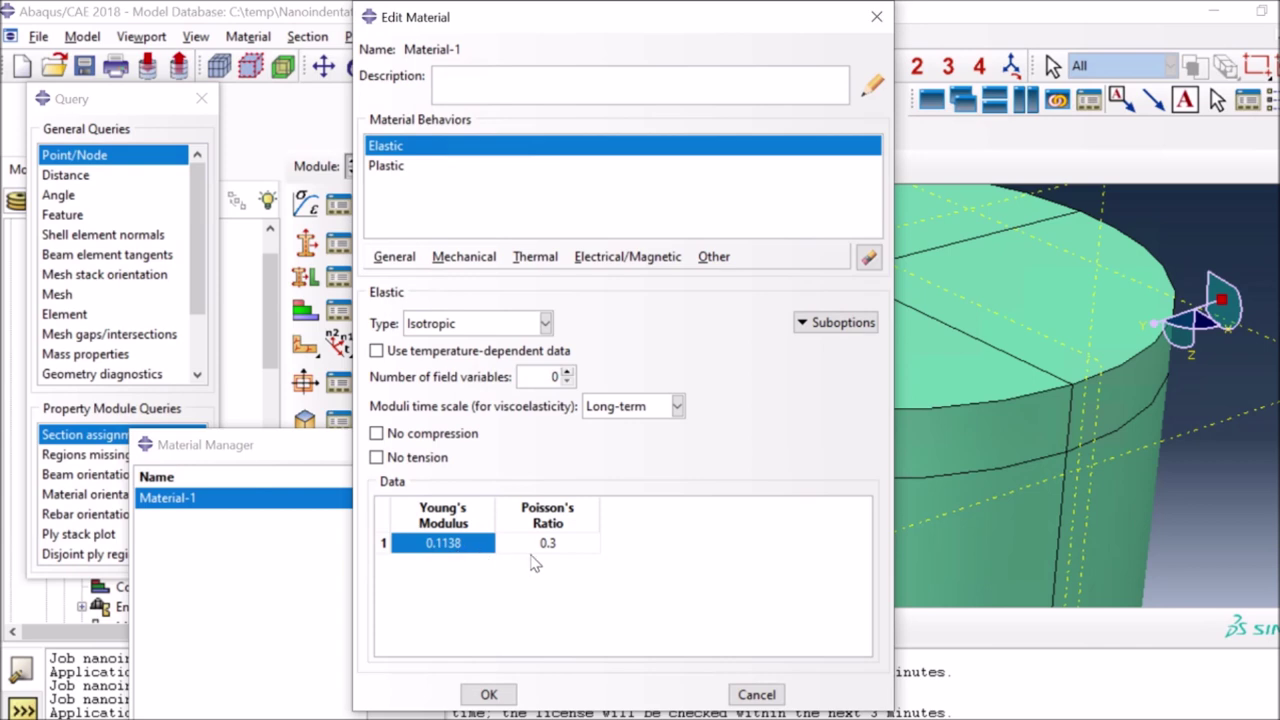
click(385, 167)
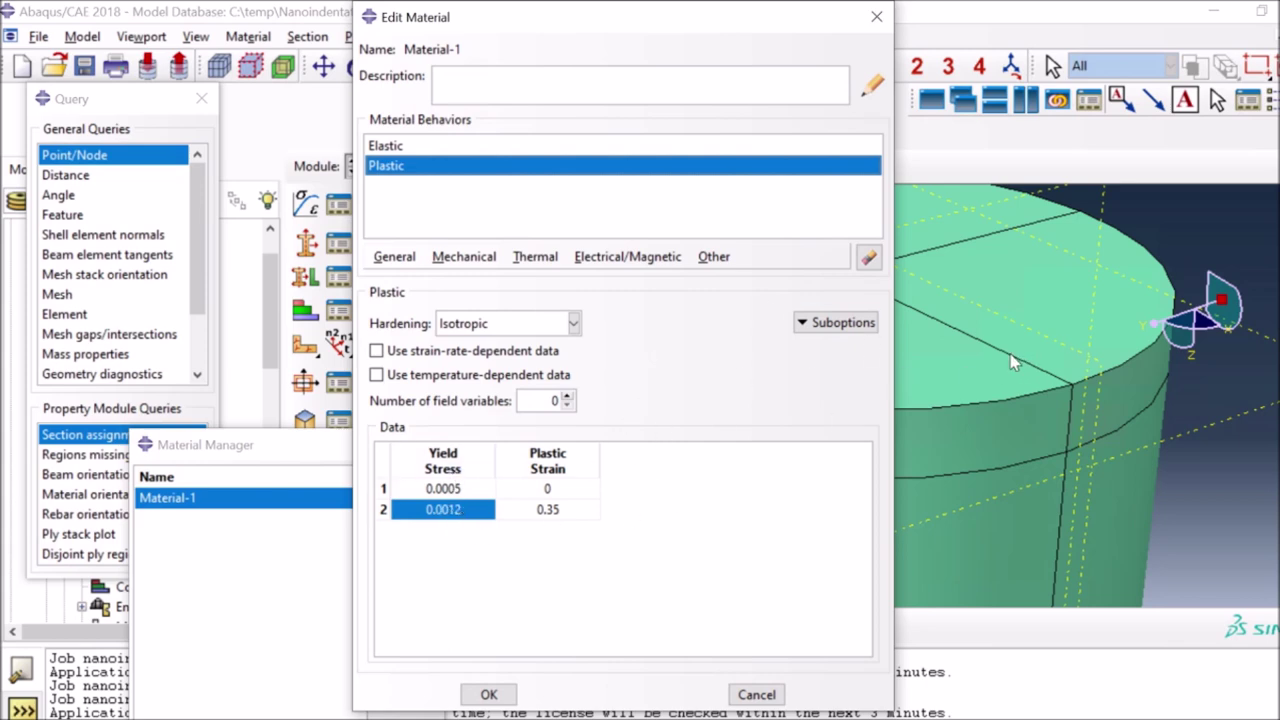
click(756, 694)
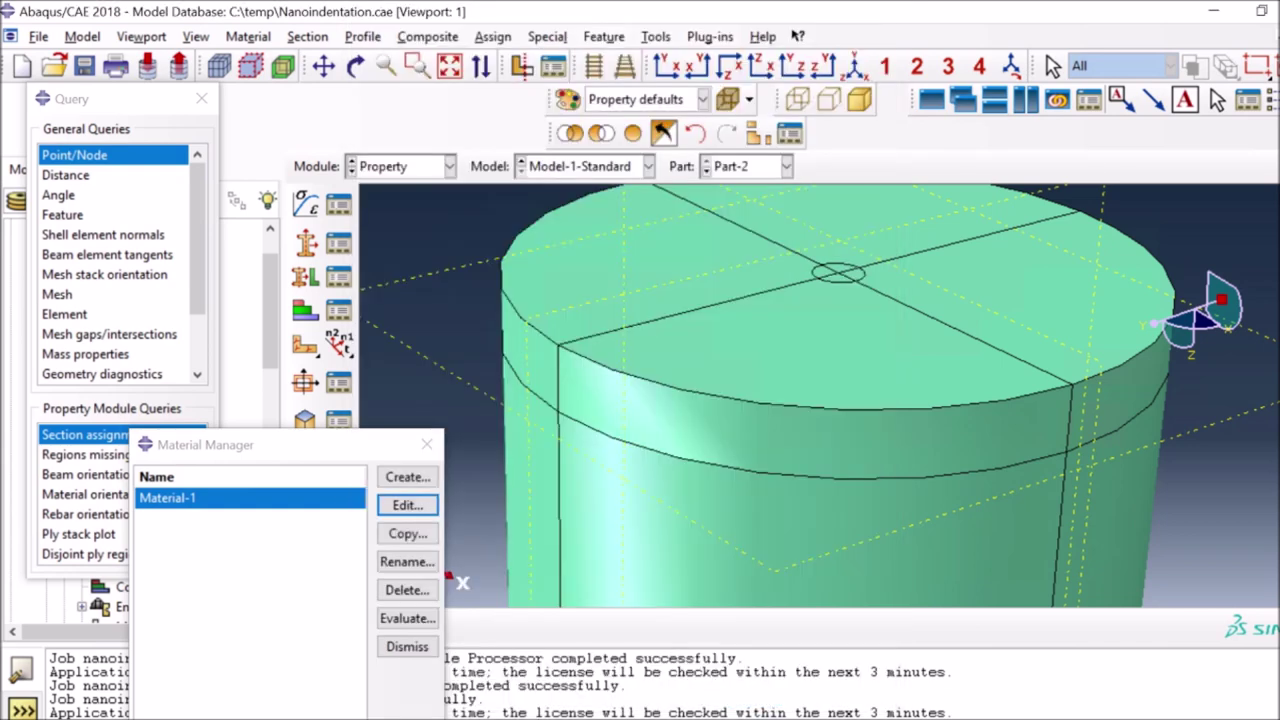
click(407, 648)
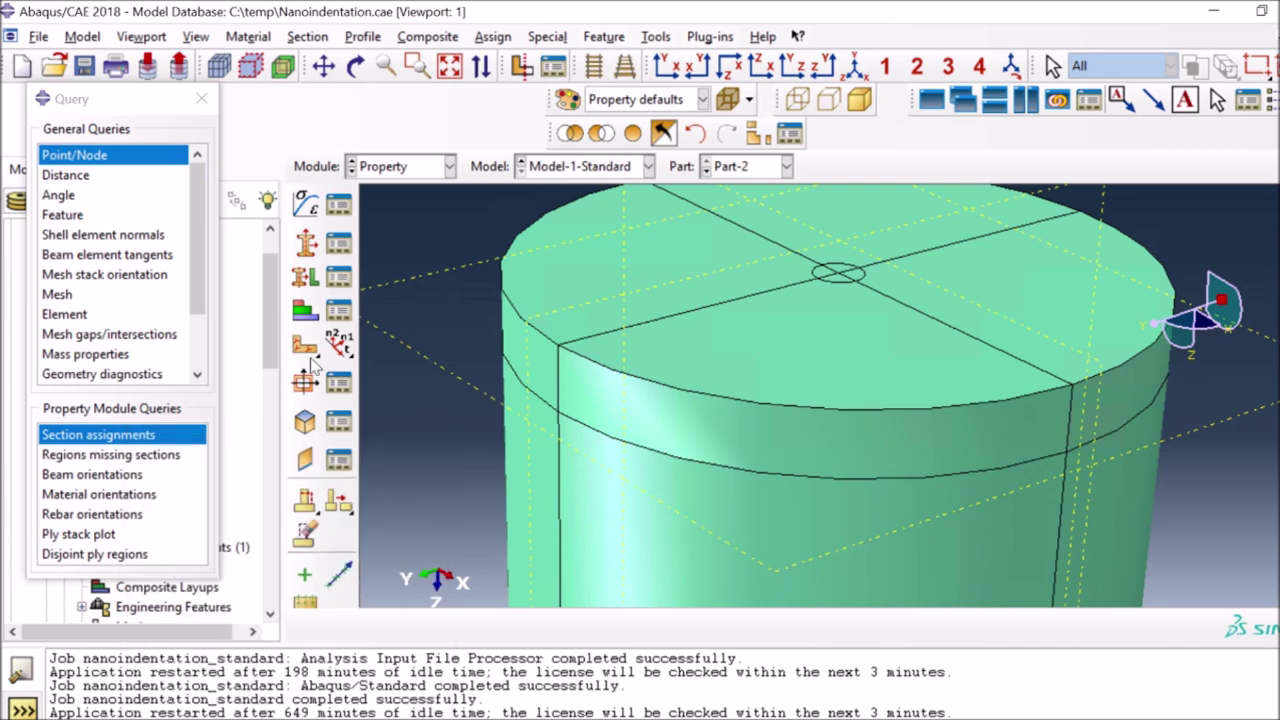
- Start a solid, homogeneous section that uses Material-1 and discard it
click(307, 244)
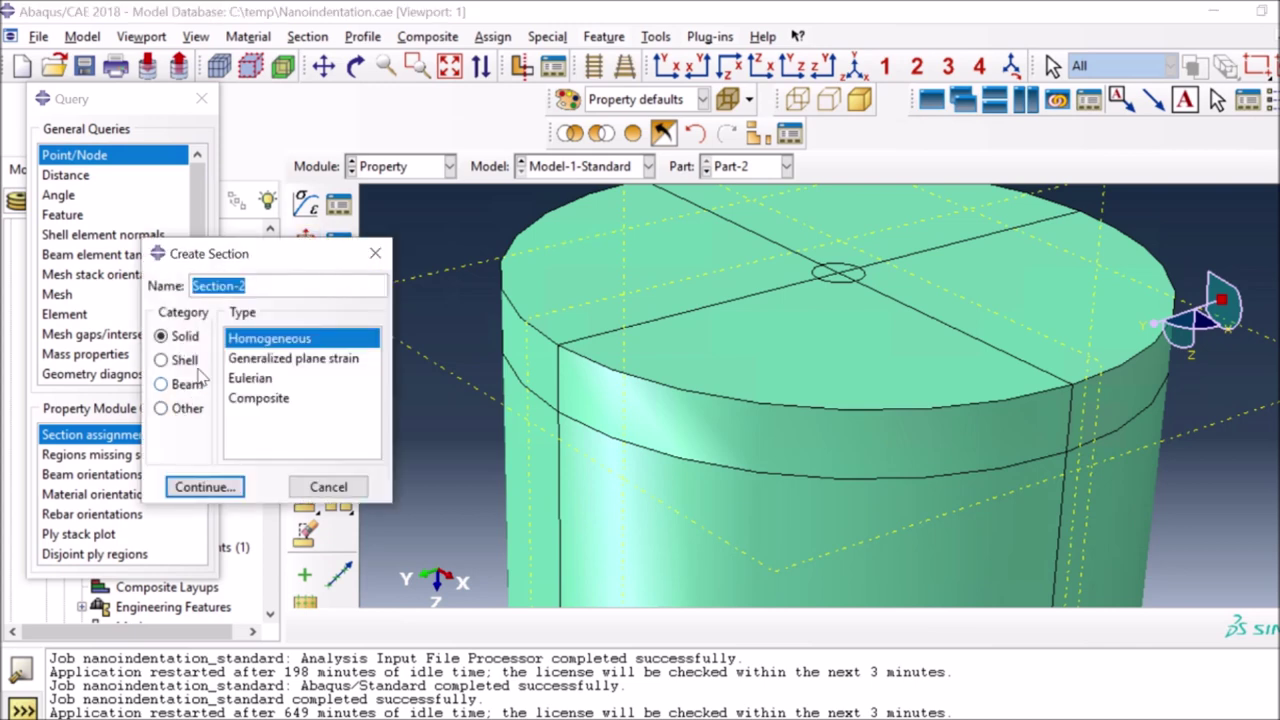
click(201, 486)
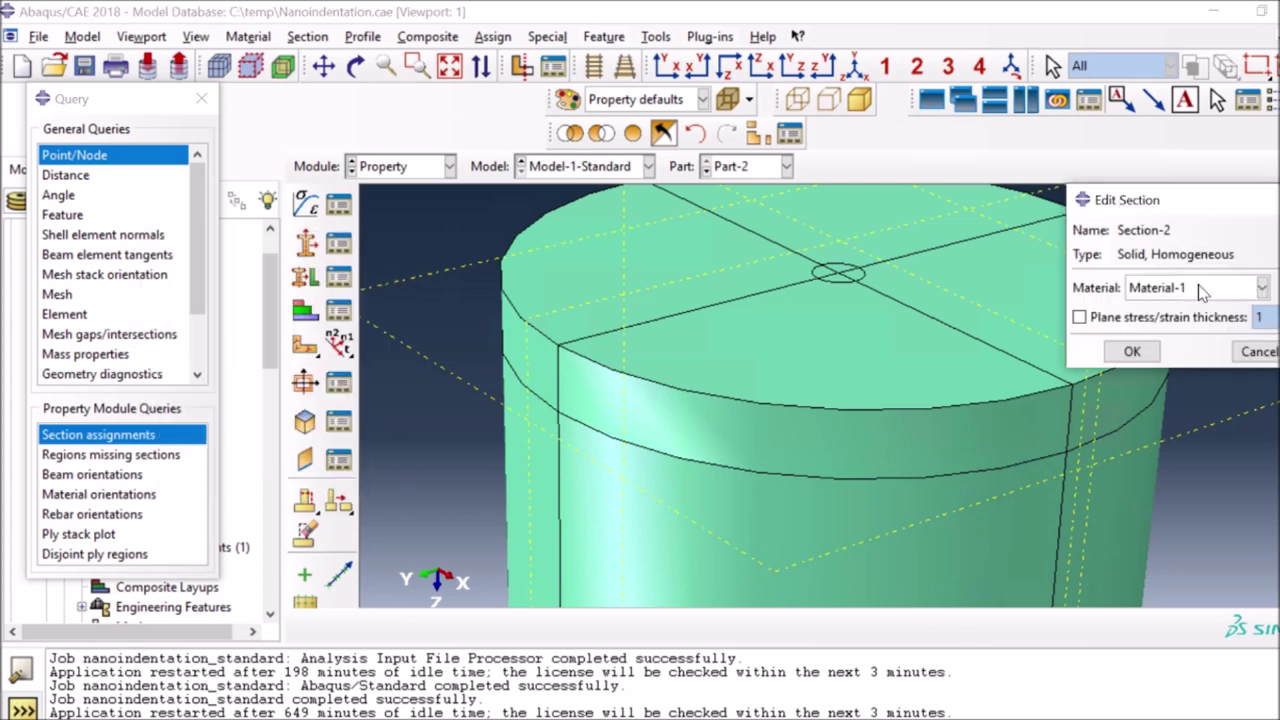
click(1257, 351)
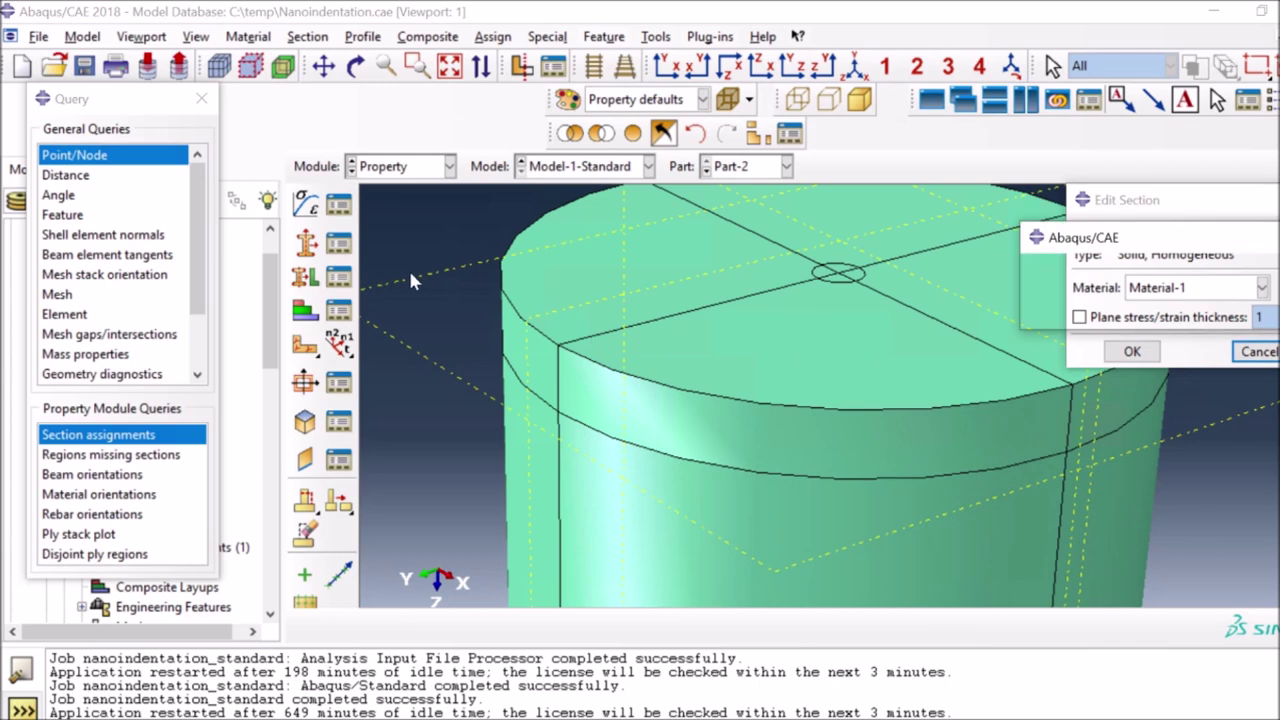
click(1172, 313)
- Review the list of defined sections and display the berkovich part
click(338, 243)
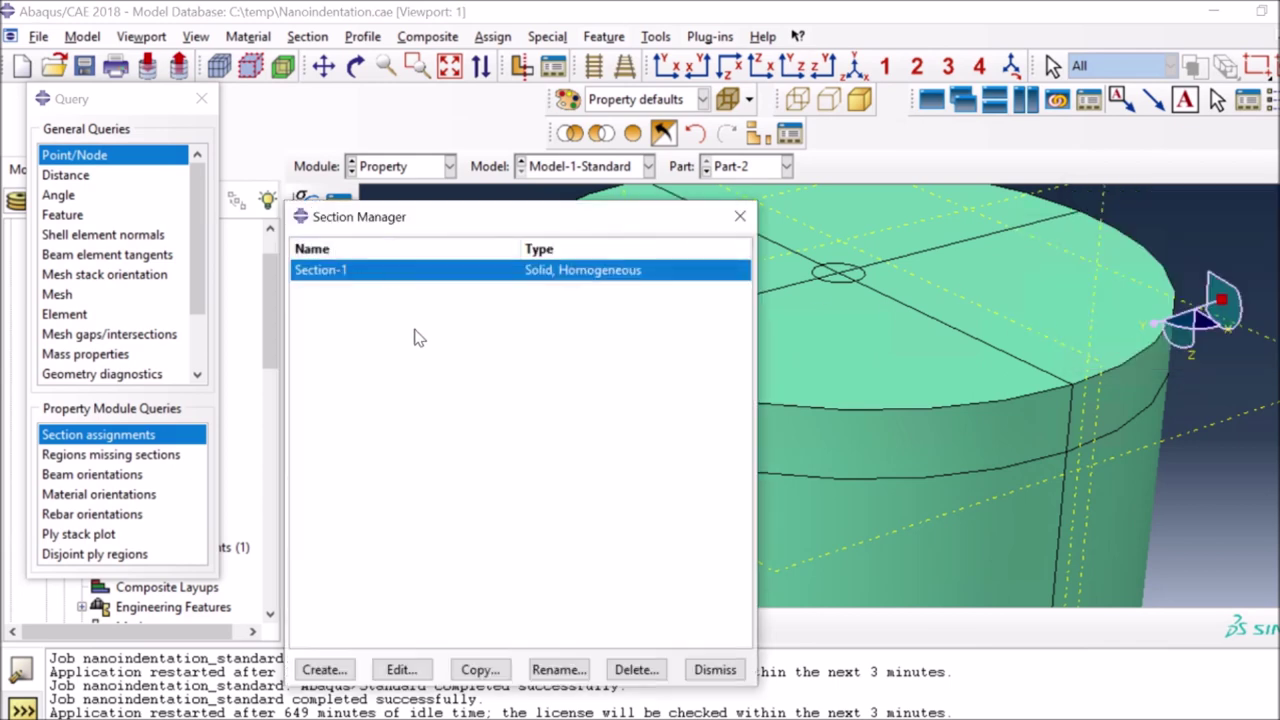
click(716, 671)
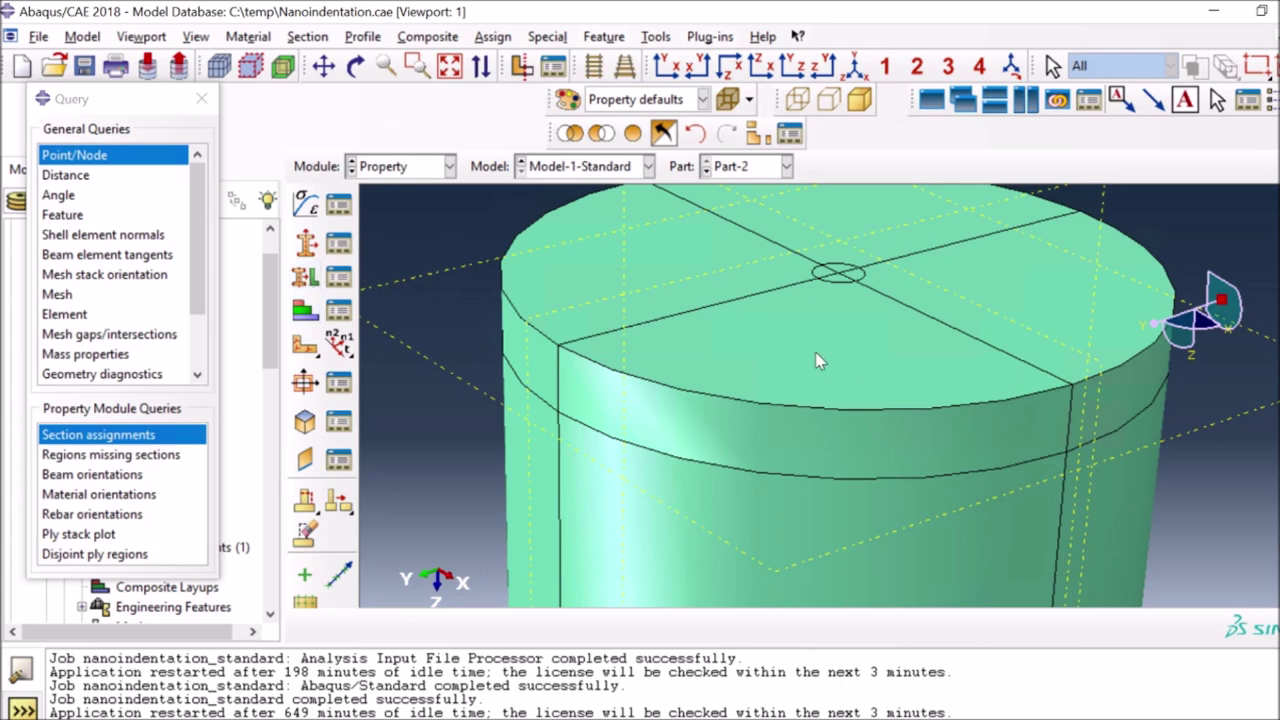
click(760, 166)
click(745, 204)
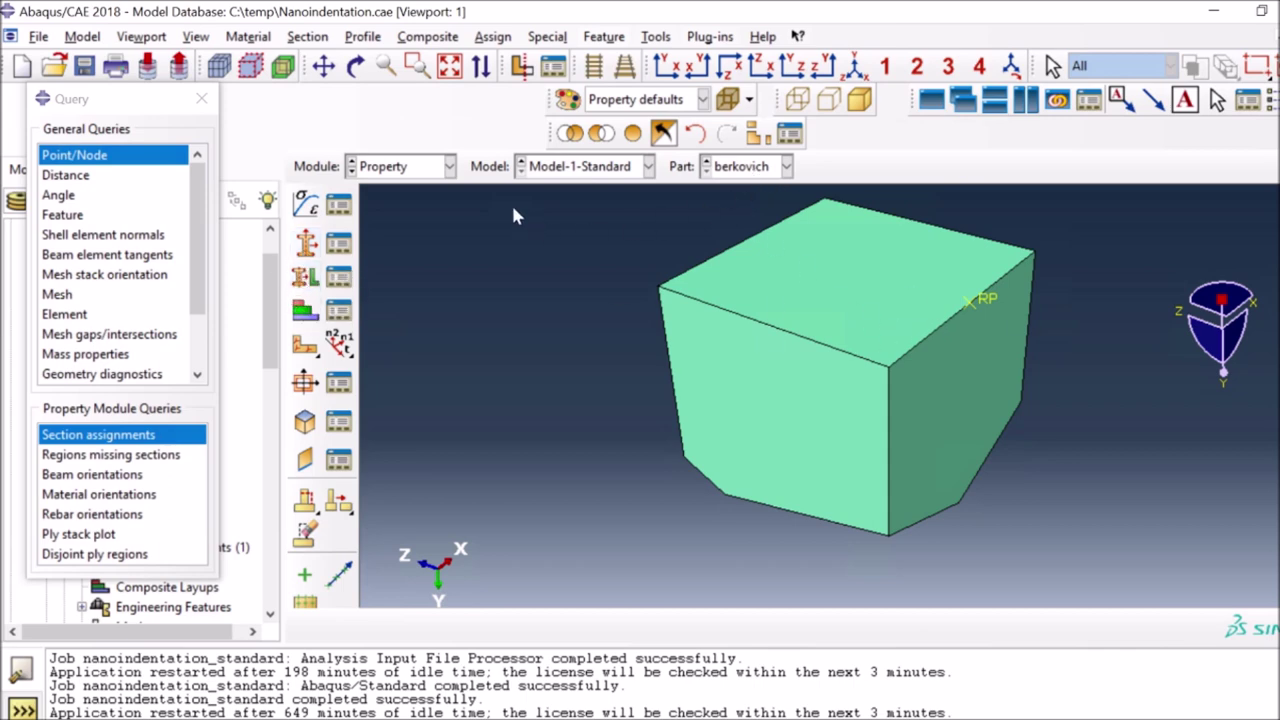
- Switch to the Assembly module to show the indenter positioned on the cylinder
click(425, 168)
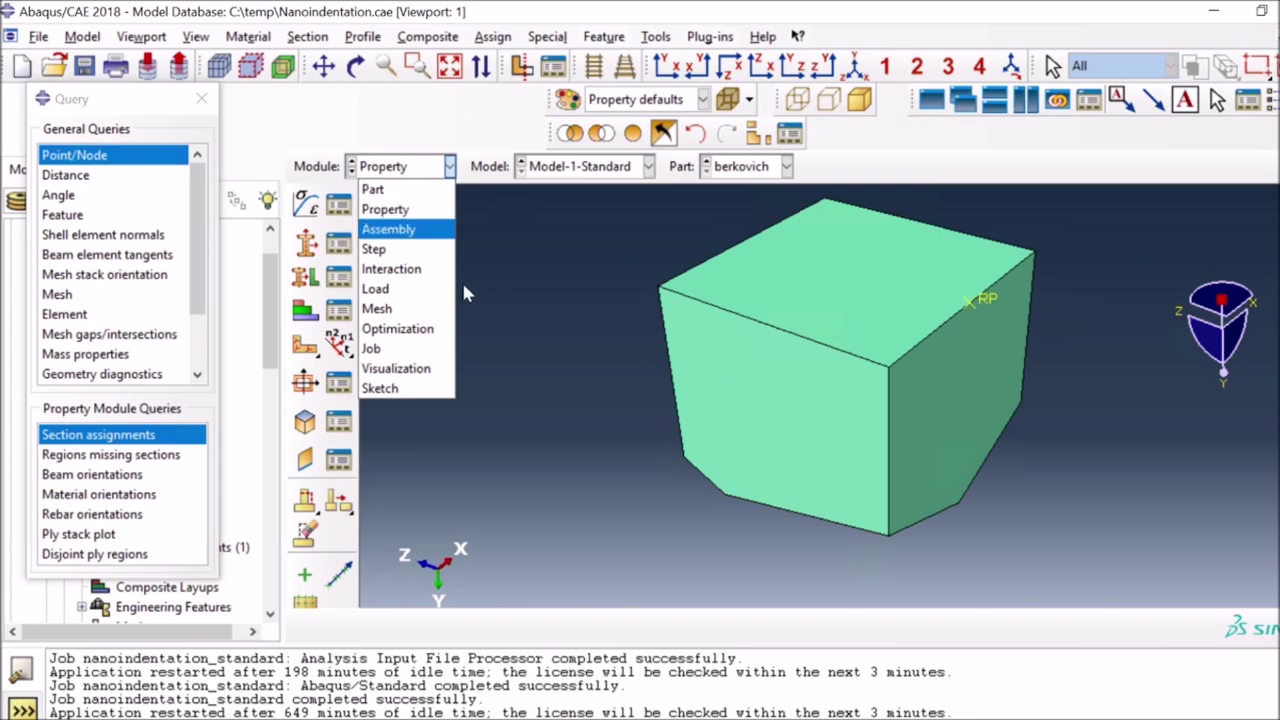
click(371, 251)
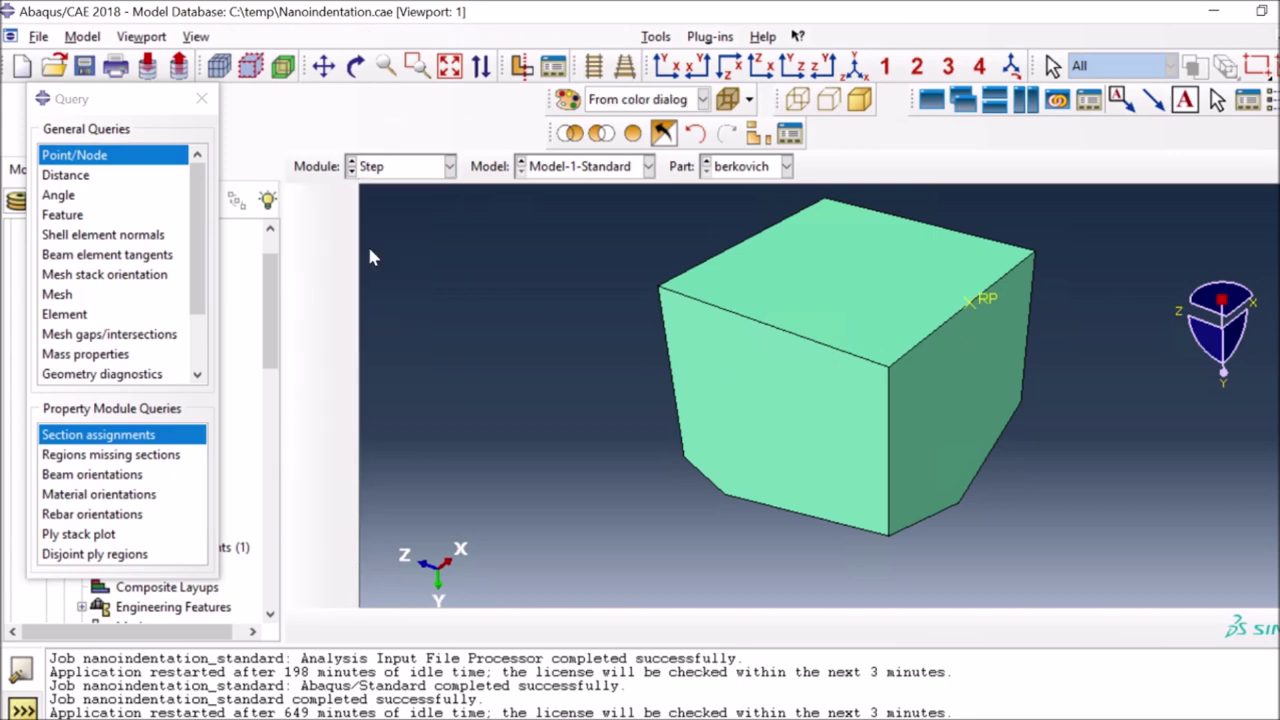
click(397, 168)
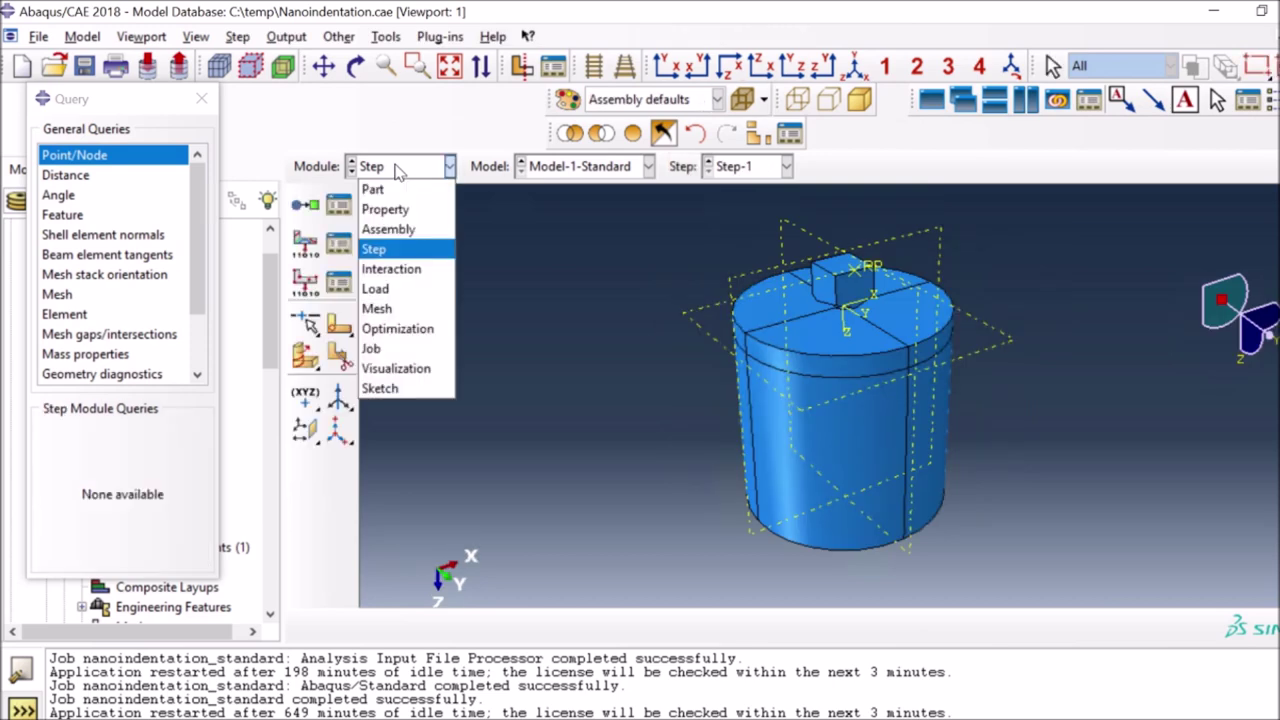
click(390, 224)
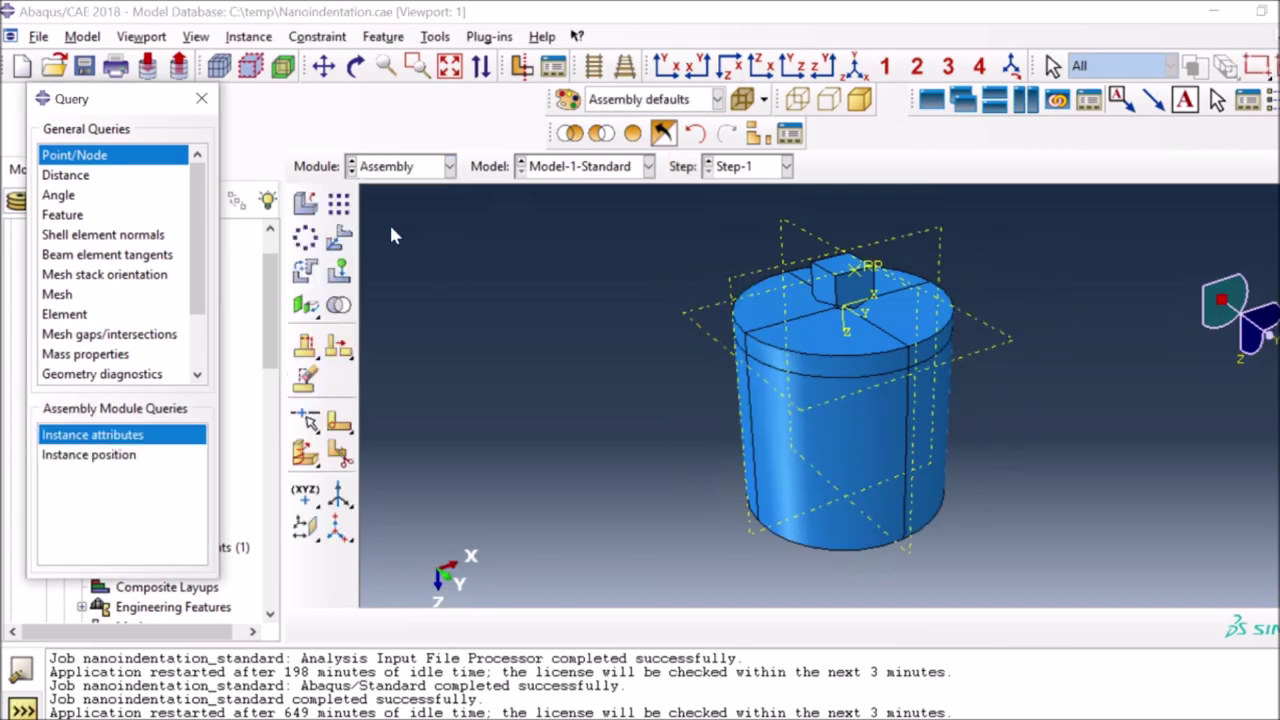
- Select Part-2 and berkovich for new instances and cancel the instance creation
click(308, 205)
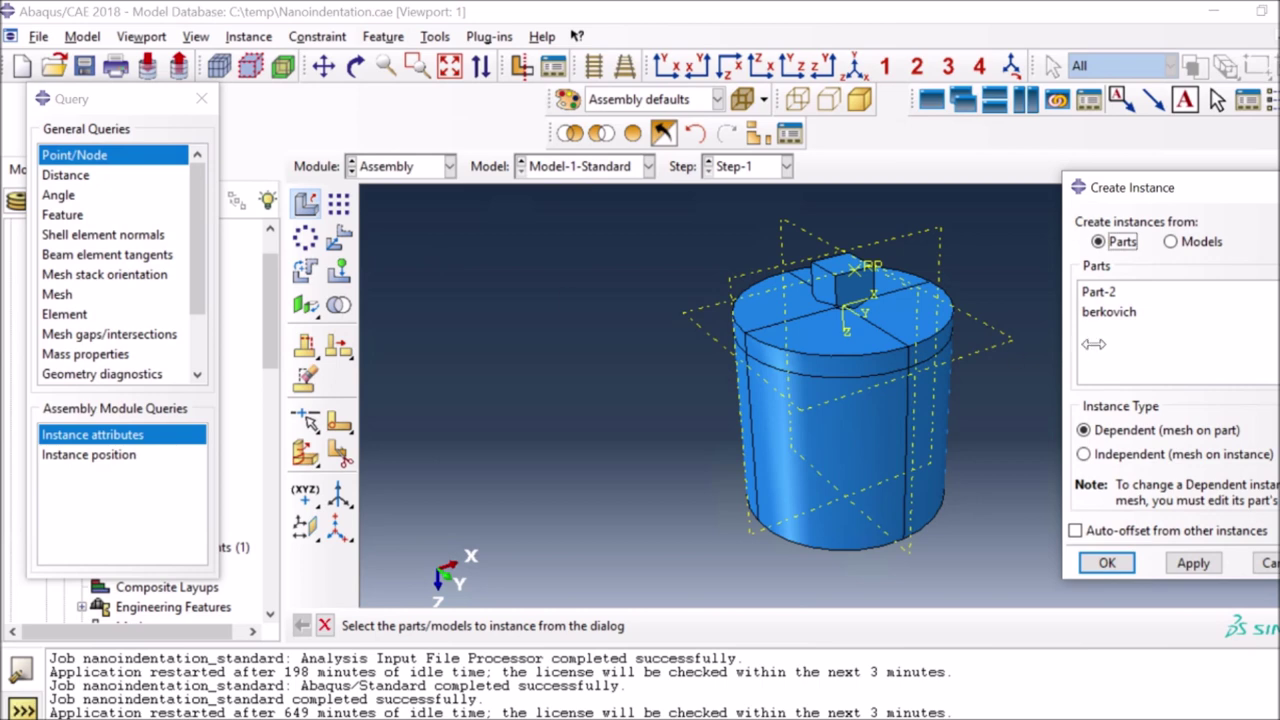
shift+click(1105, 311)
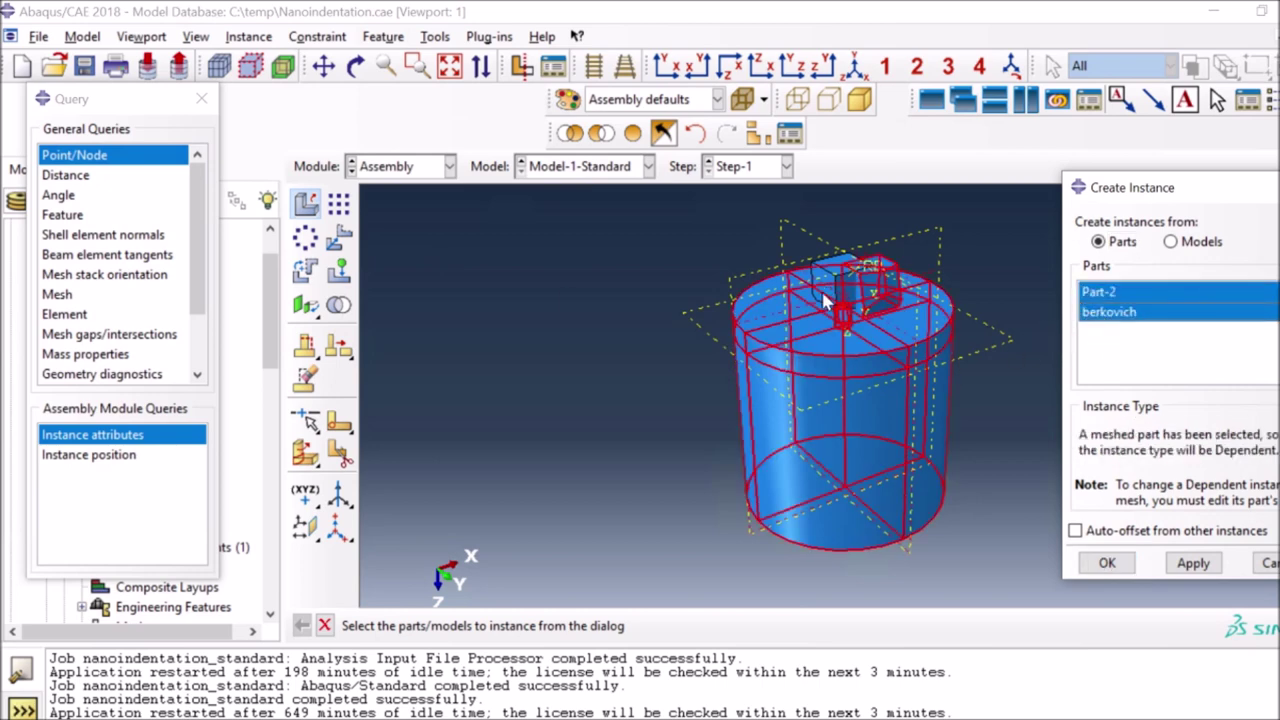
click(1265, 563)
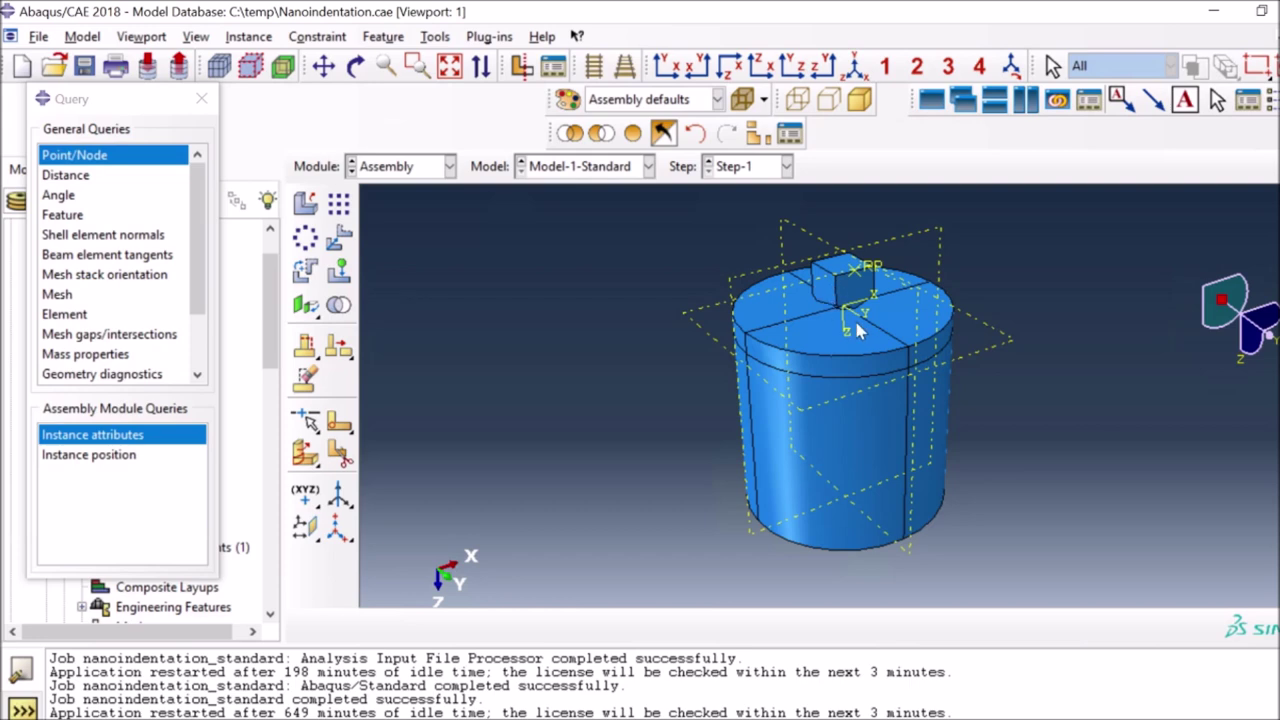
- Examine where the indenter tip meets the small circular partition on the cylinder's top face
scroll(860, 325, up, 3)
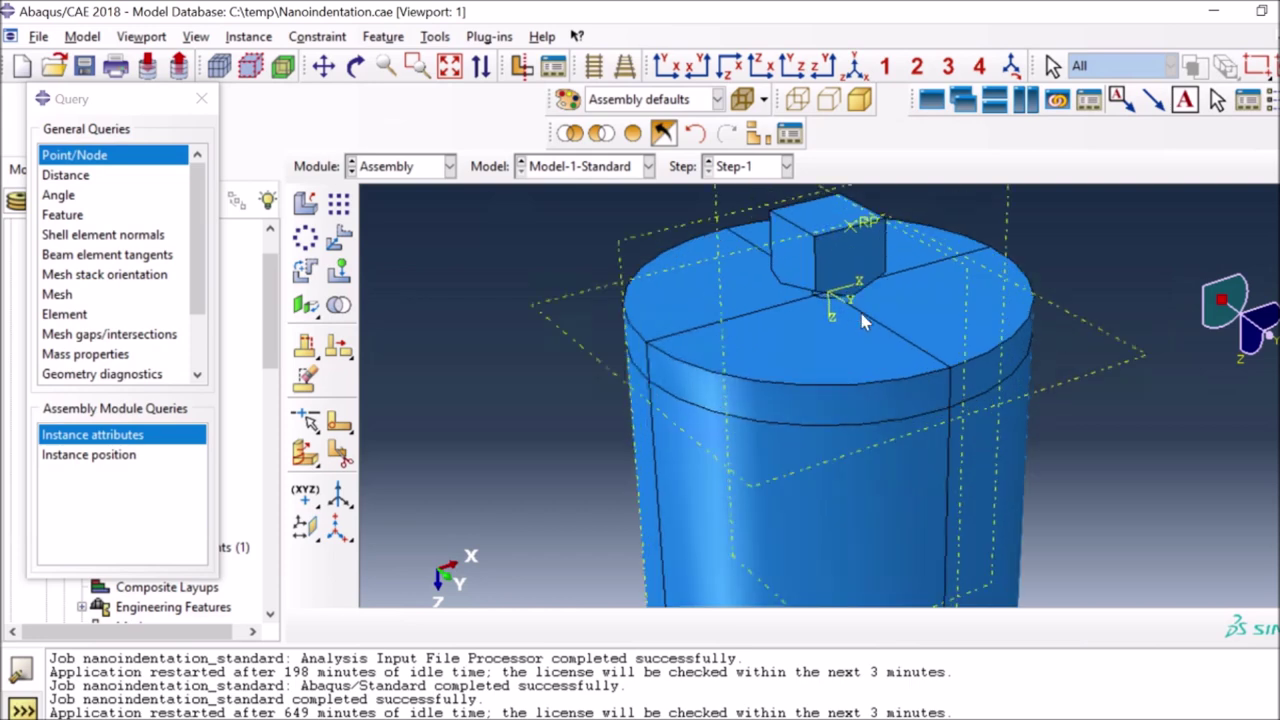
scroll(862, 320, up, 3)
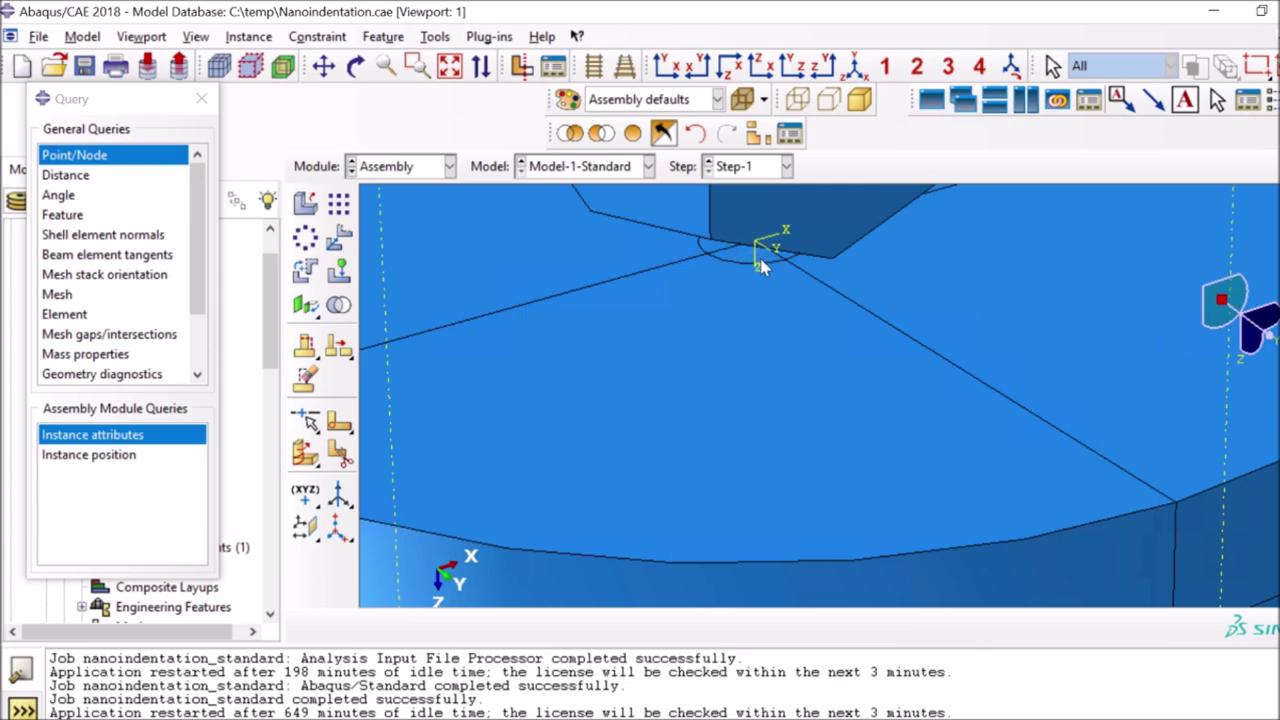
click(452, 68)
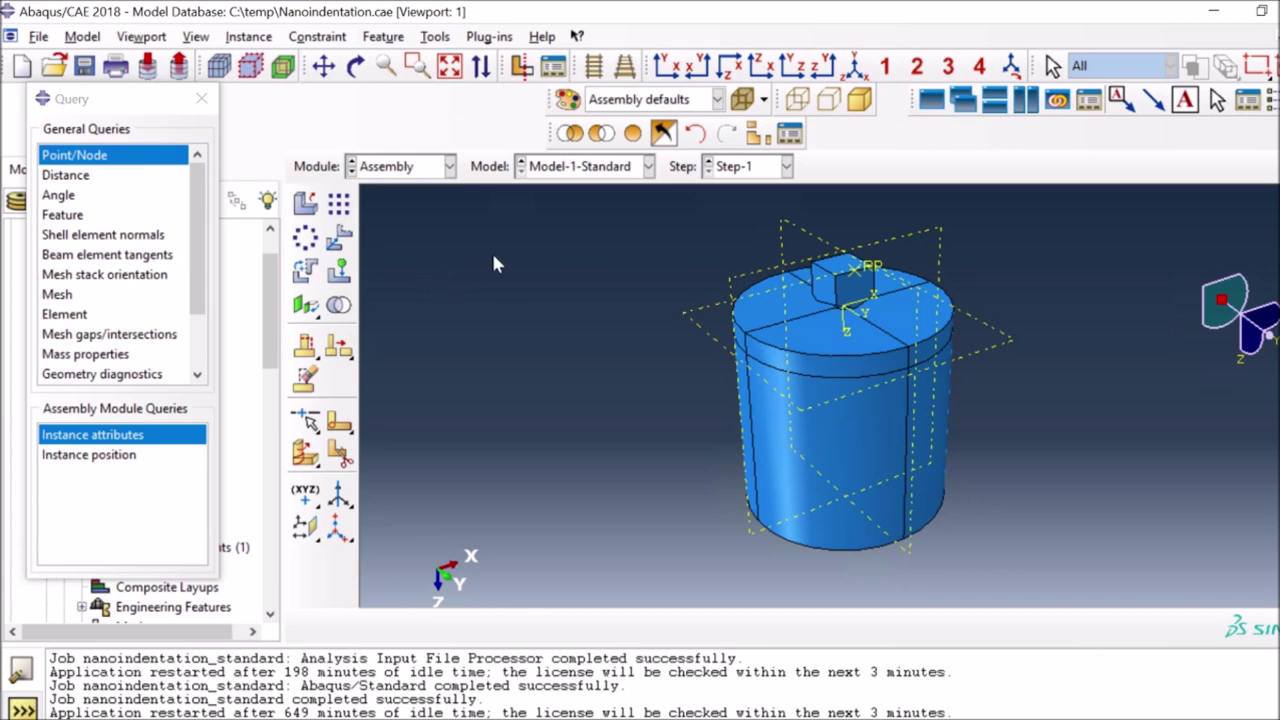
- Switch to the Step module and review the basic and incrementation settings of Step-1, discarding any edits
click(420, 167)
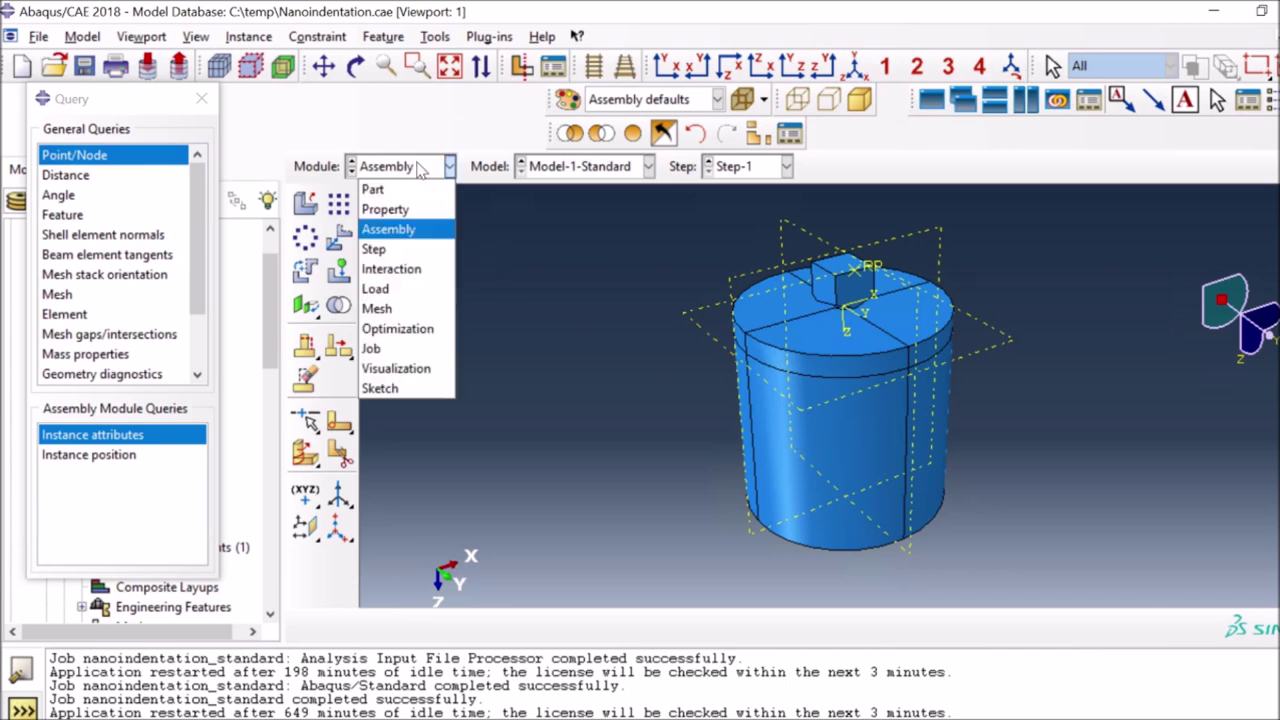
click(399, 250)
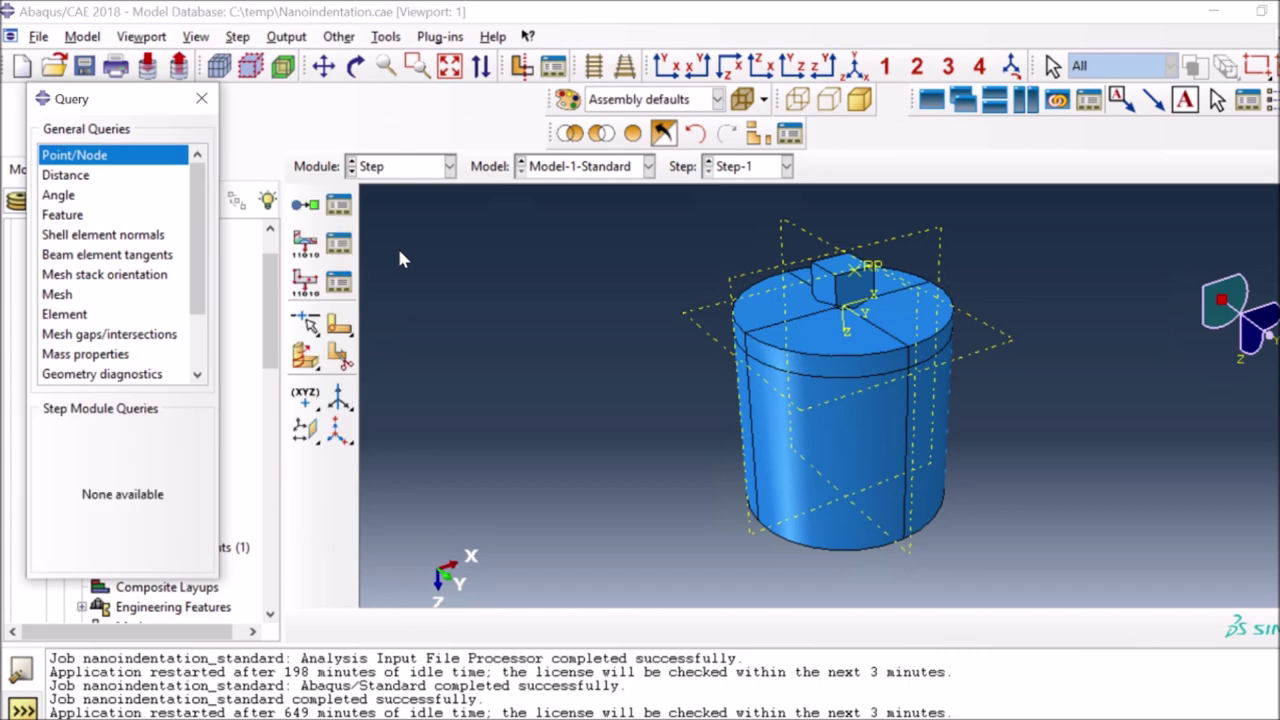
click(339, 205)
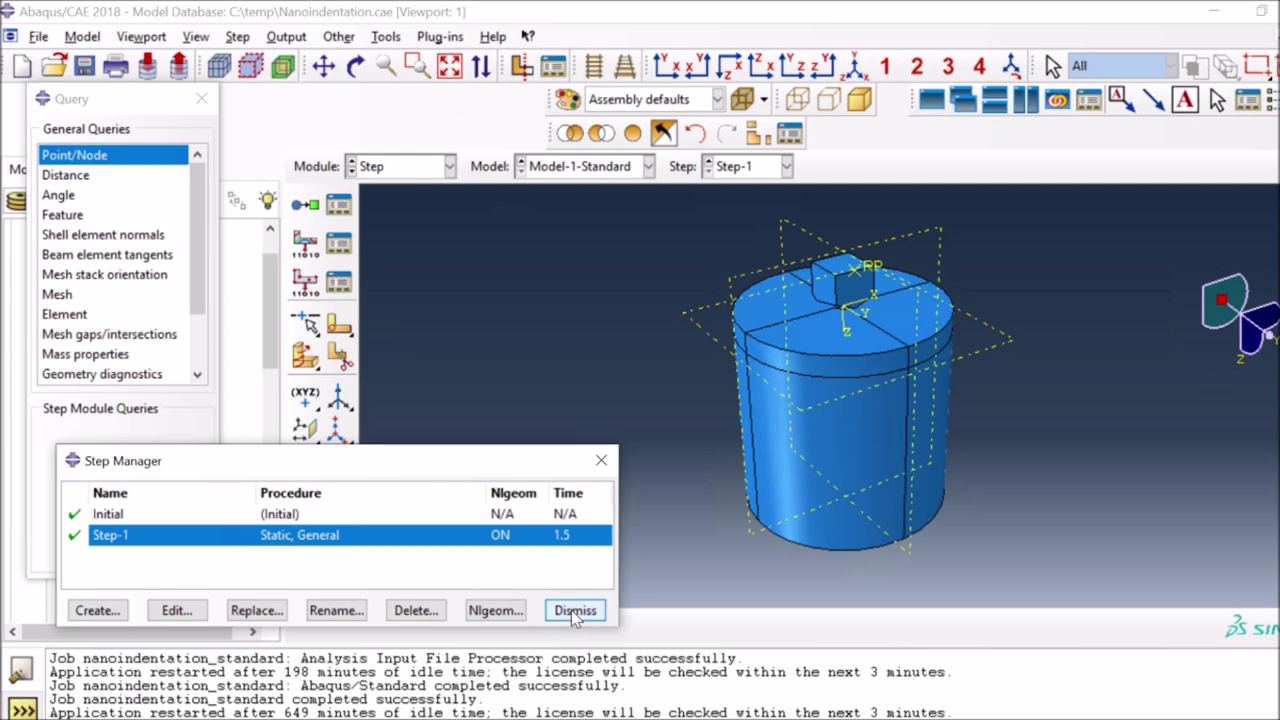
click(176, 610)
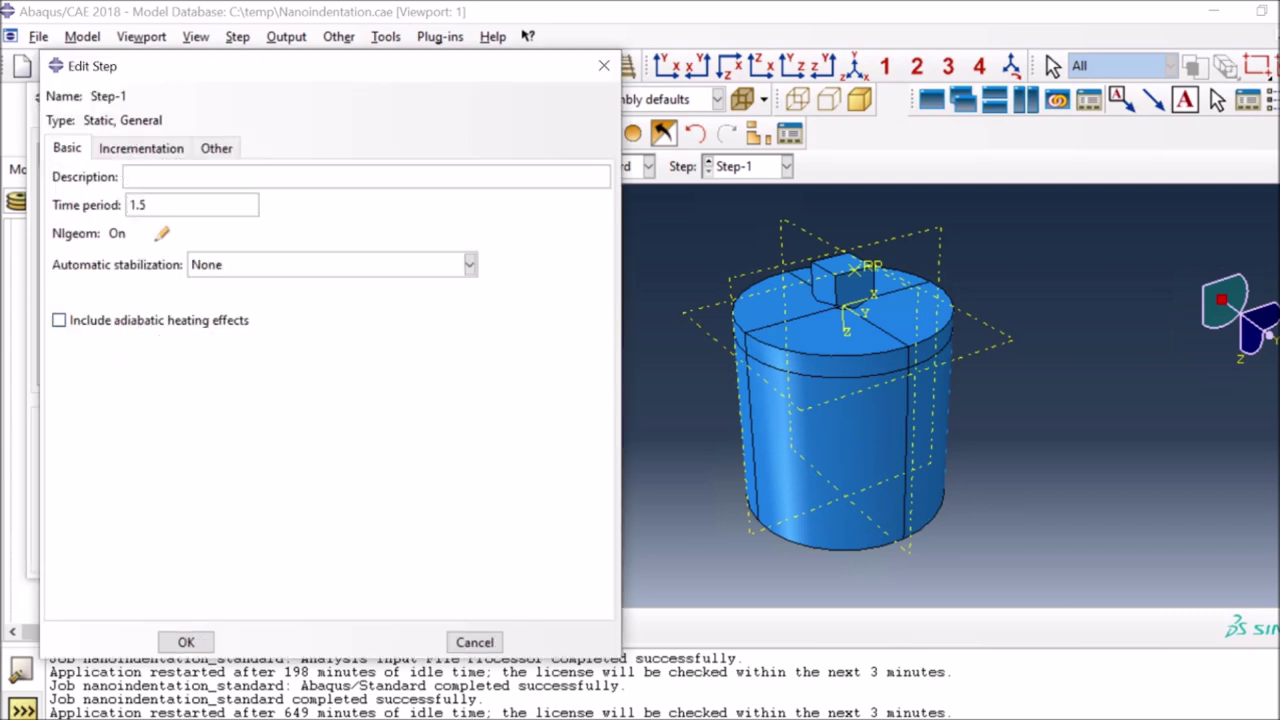
click(141, 148)
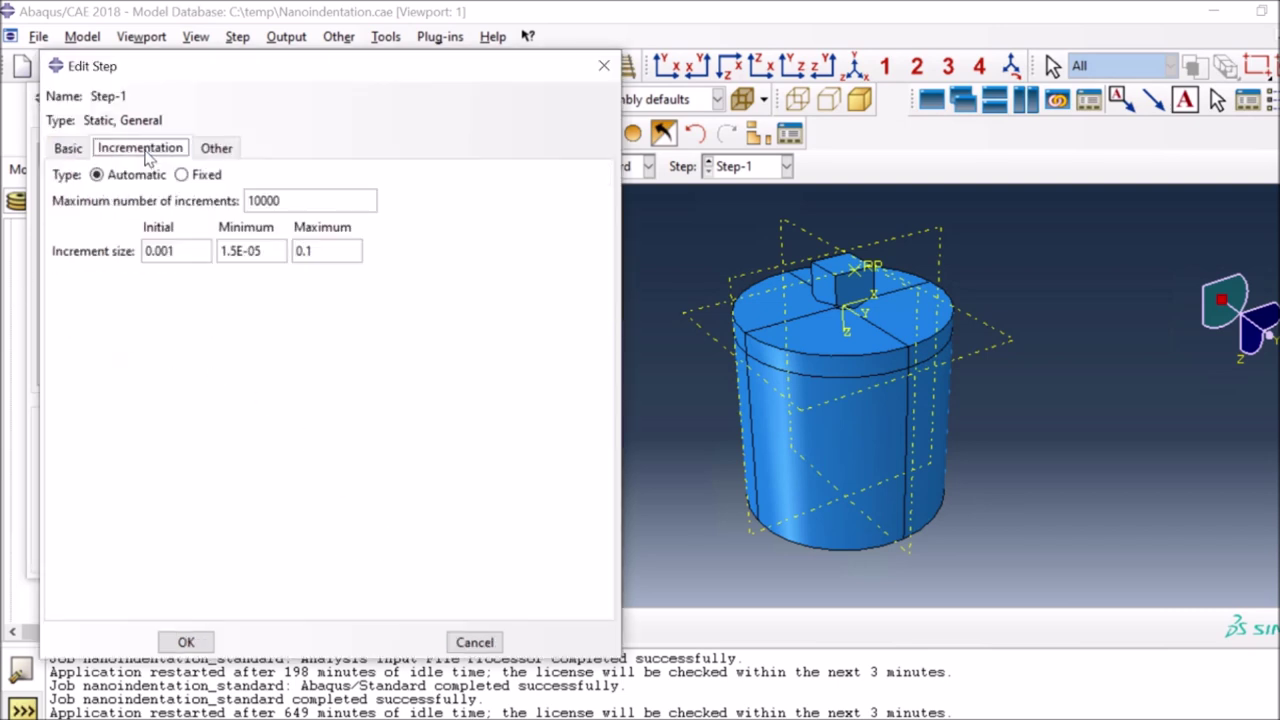
click(279, 200)
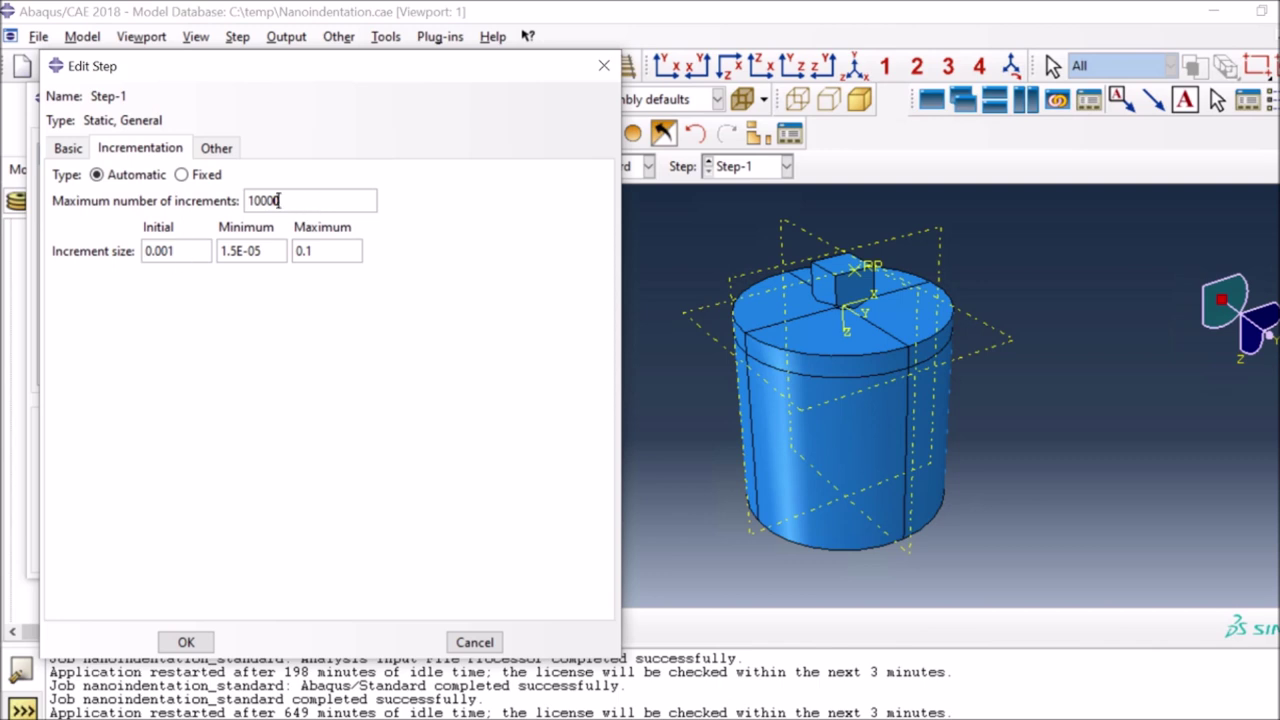
double_click(172, 251)
click(345, 252)
click(474, 644)
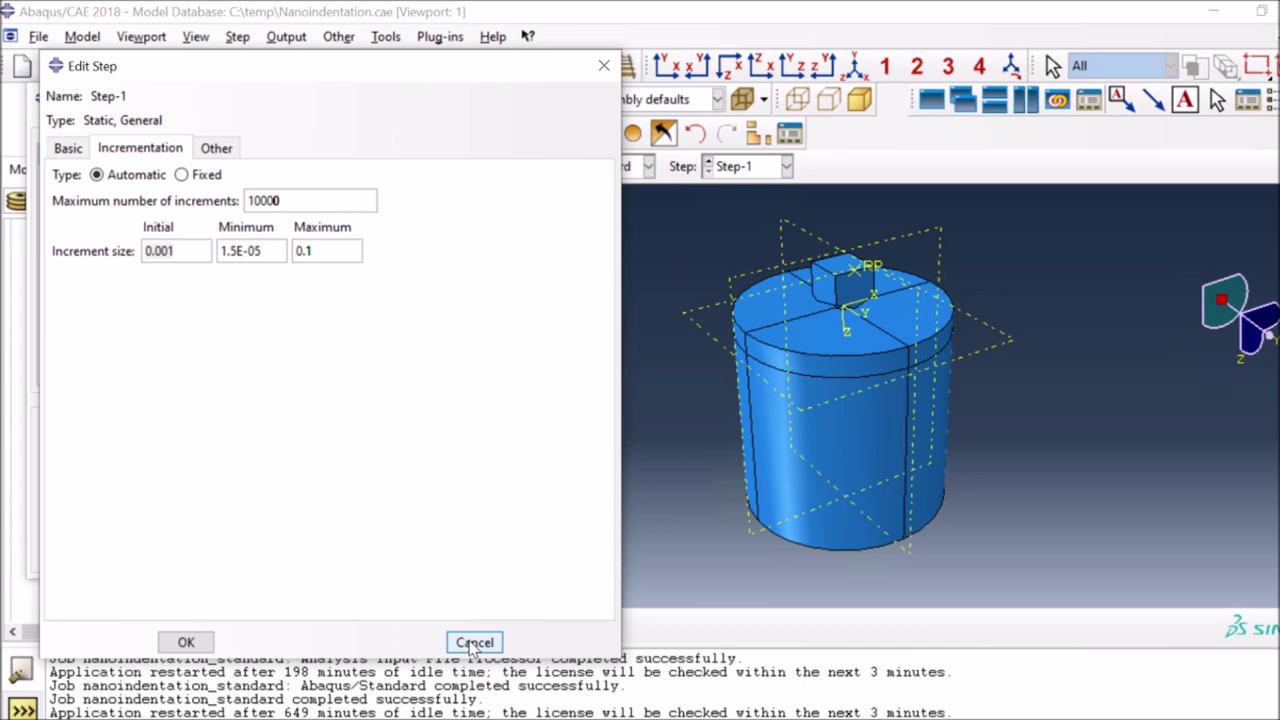
click(474, 644)
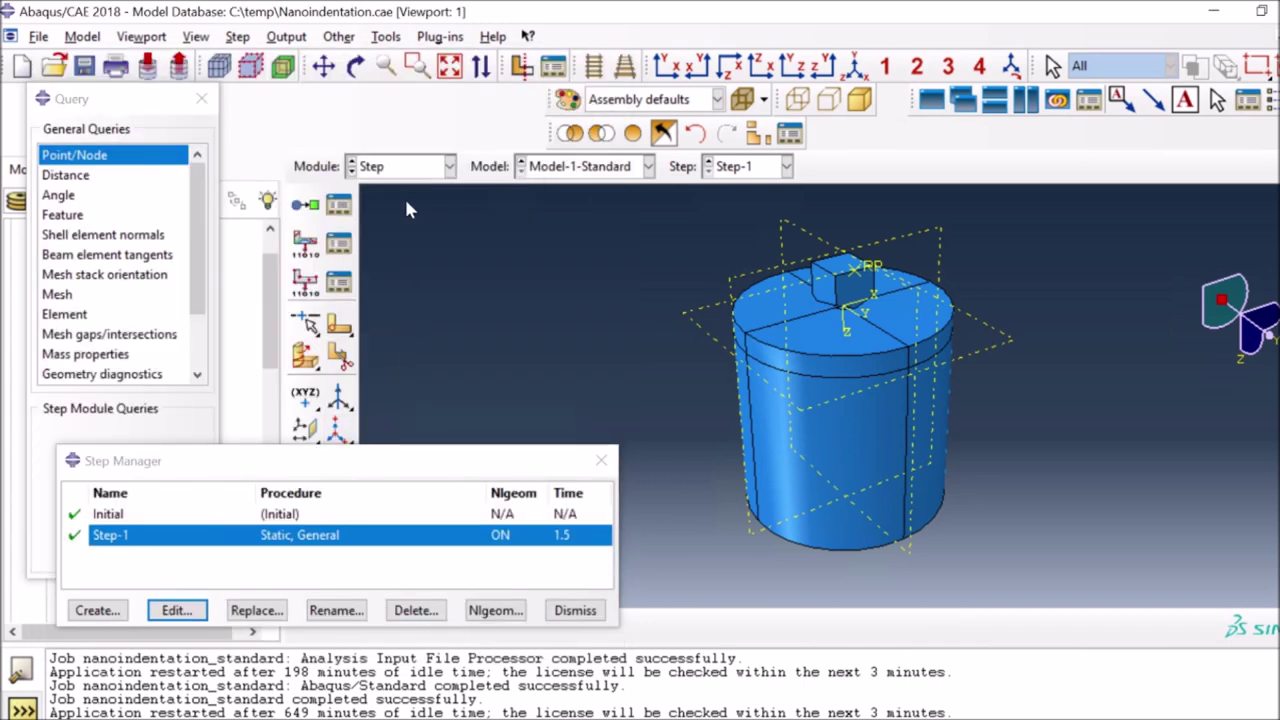
- Switch to the Interaction module and check which faces belong to the Slave surface
click(405, 168)
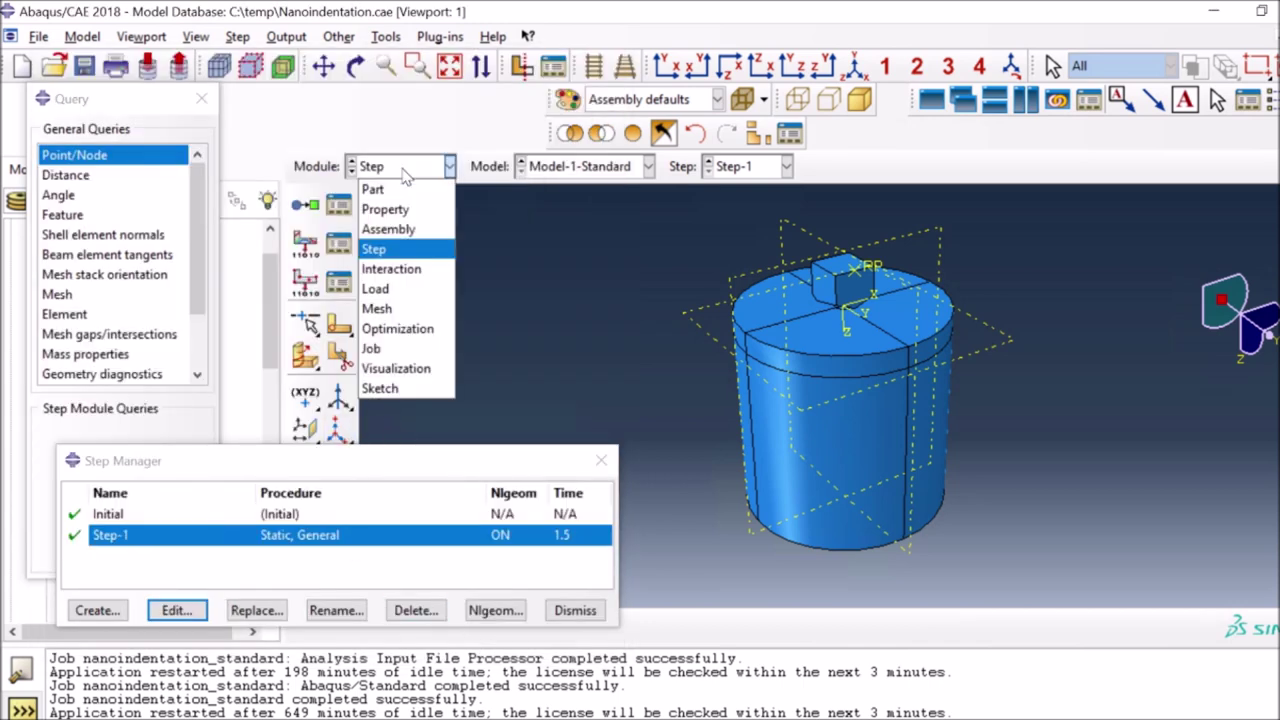
click(424, 283)
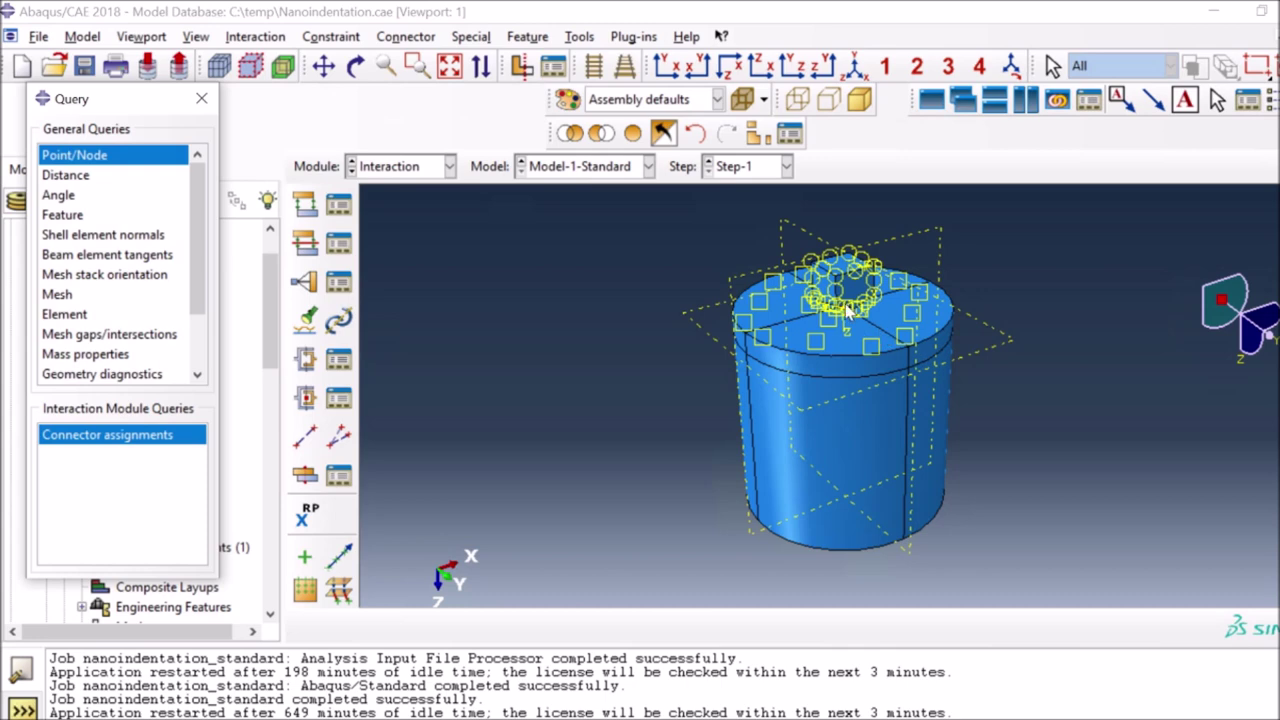
click(578, 38)
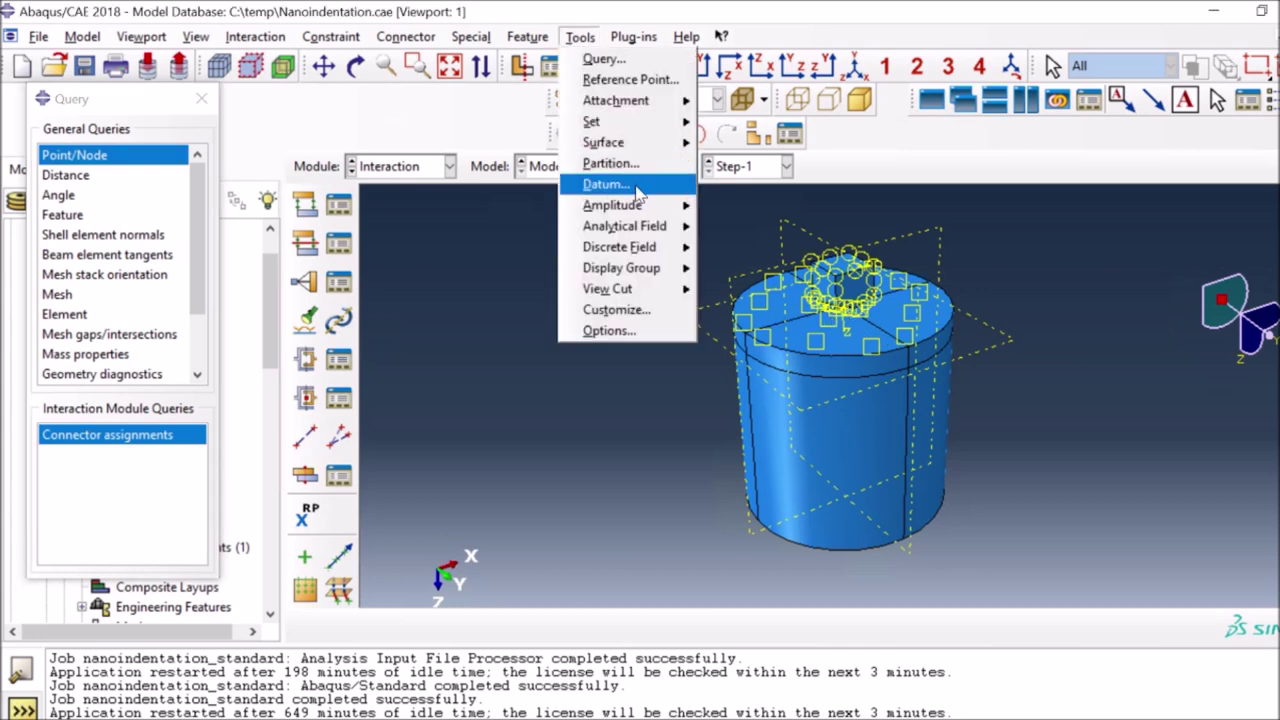
mouse_move(630, 146)
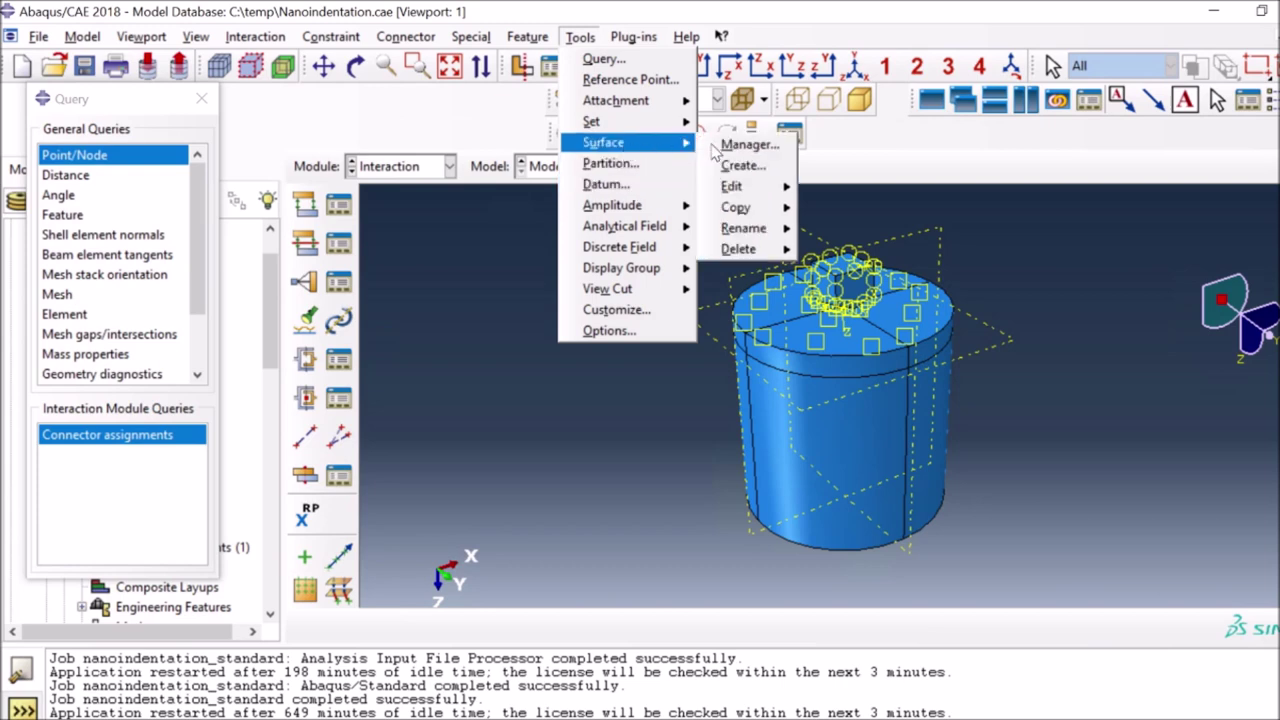
click(745, 145)
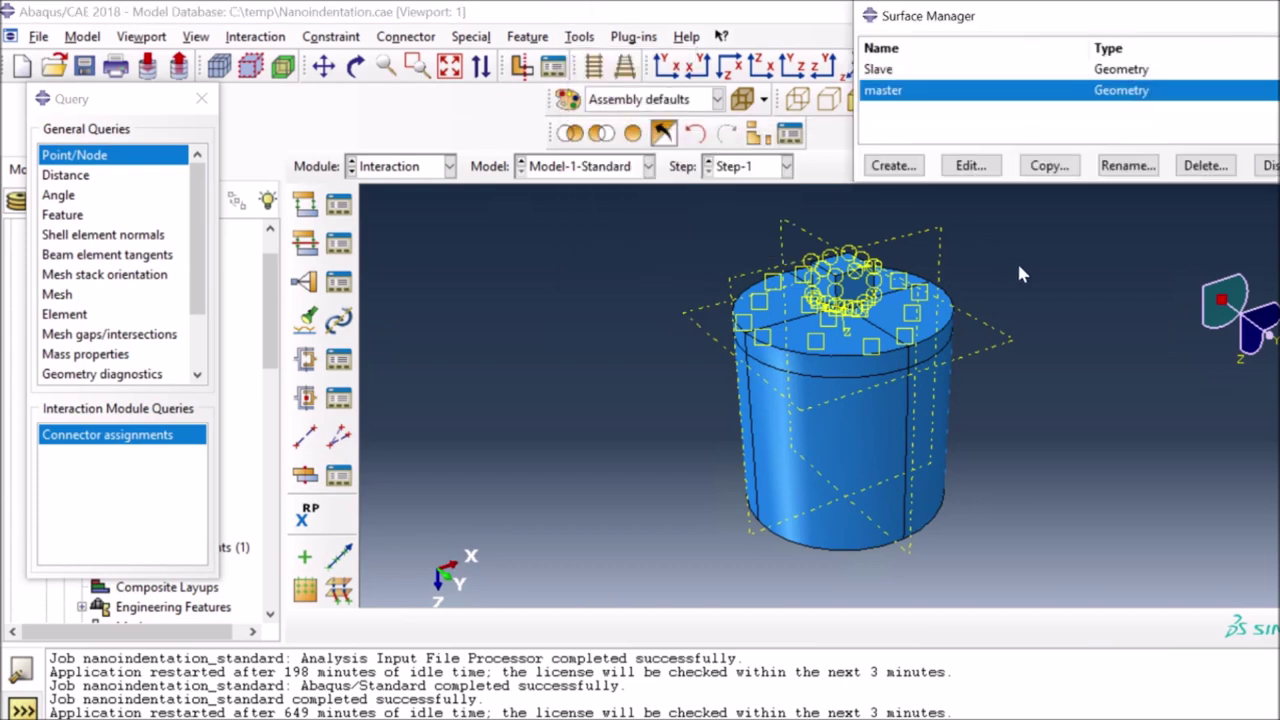
click(902, 72)
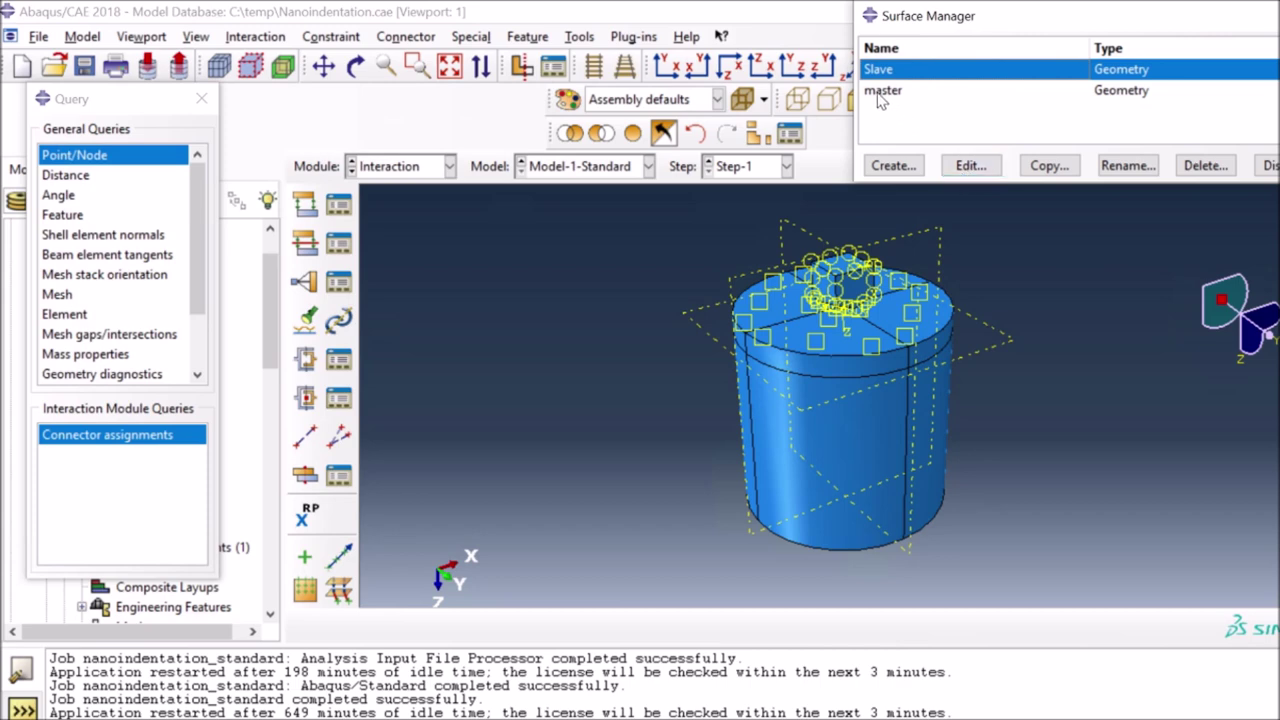
click(972, 167)
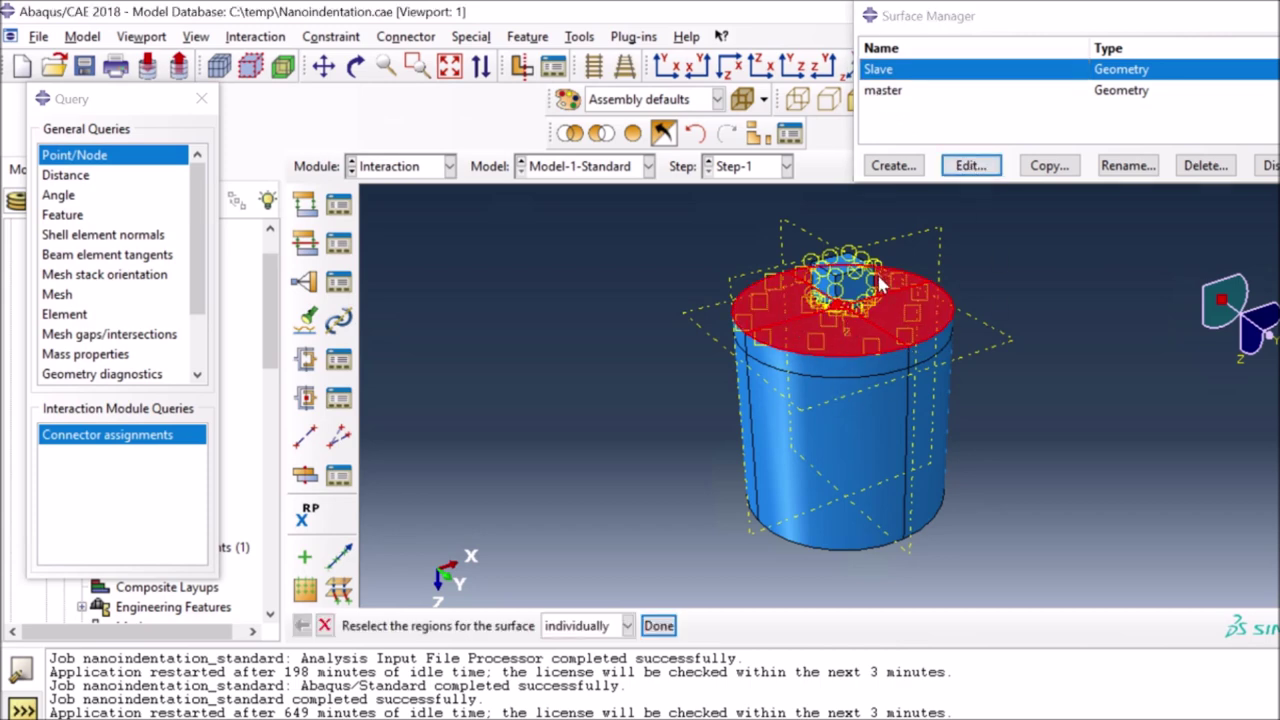
click(658, 626)
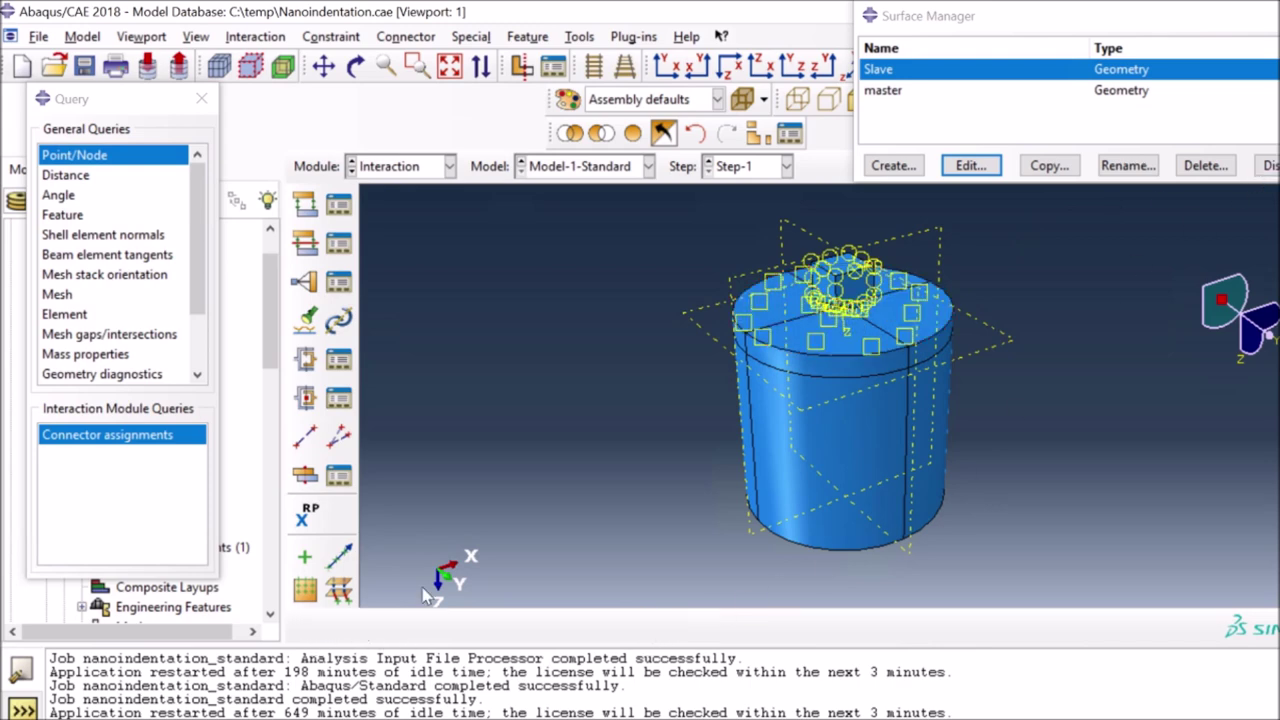
- Check which faces of the indenter belong to the master surface and close the surface list
click(905, 91)
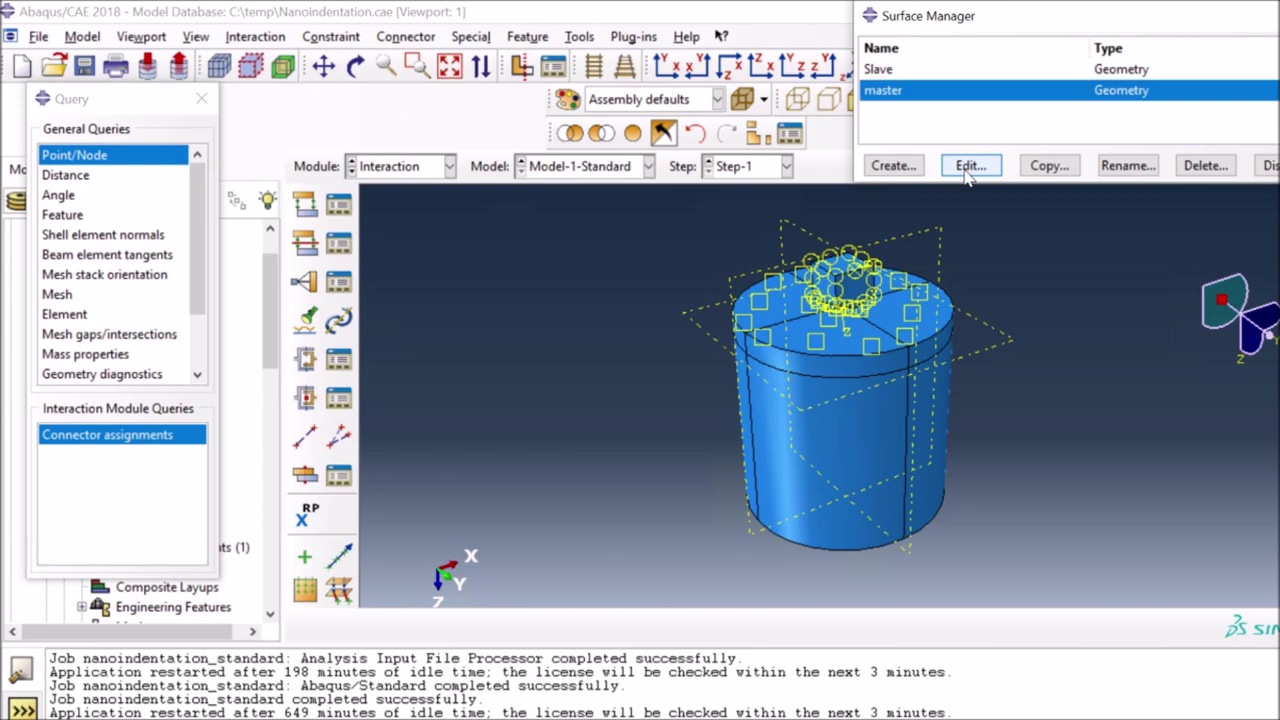
click(970, 166)
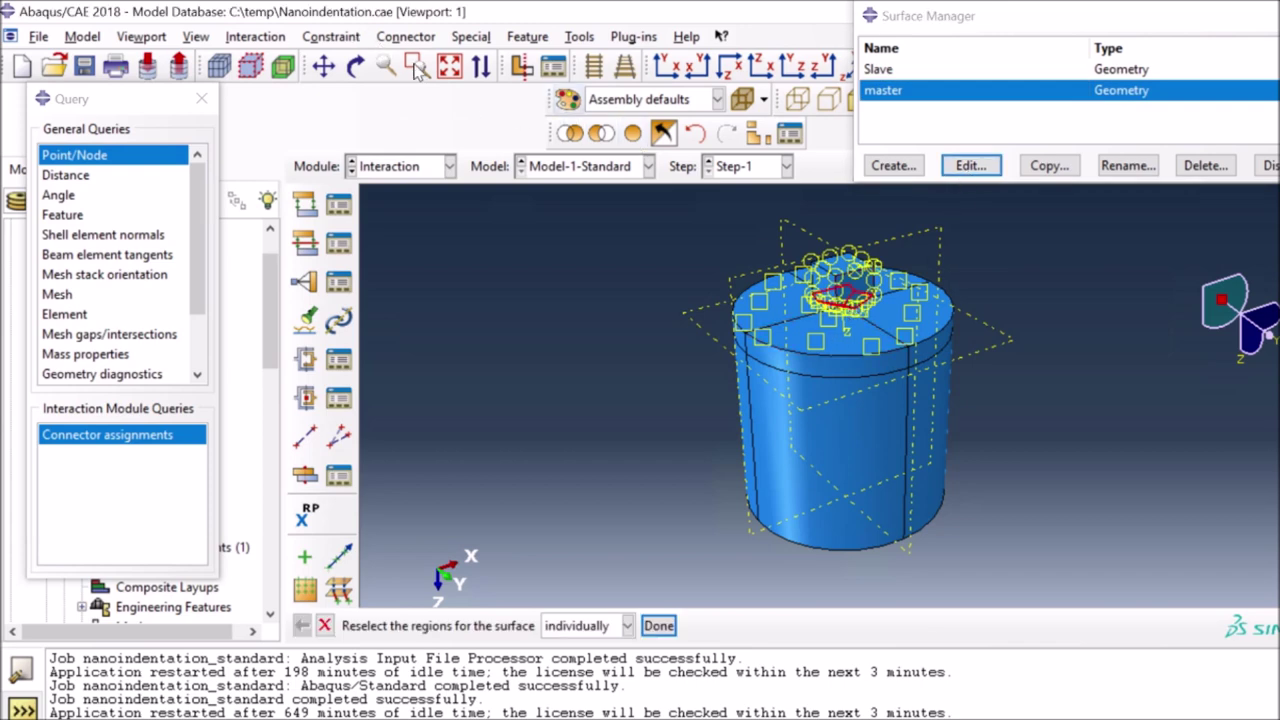
key(F5)
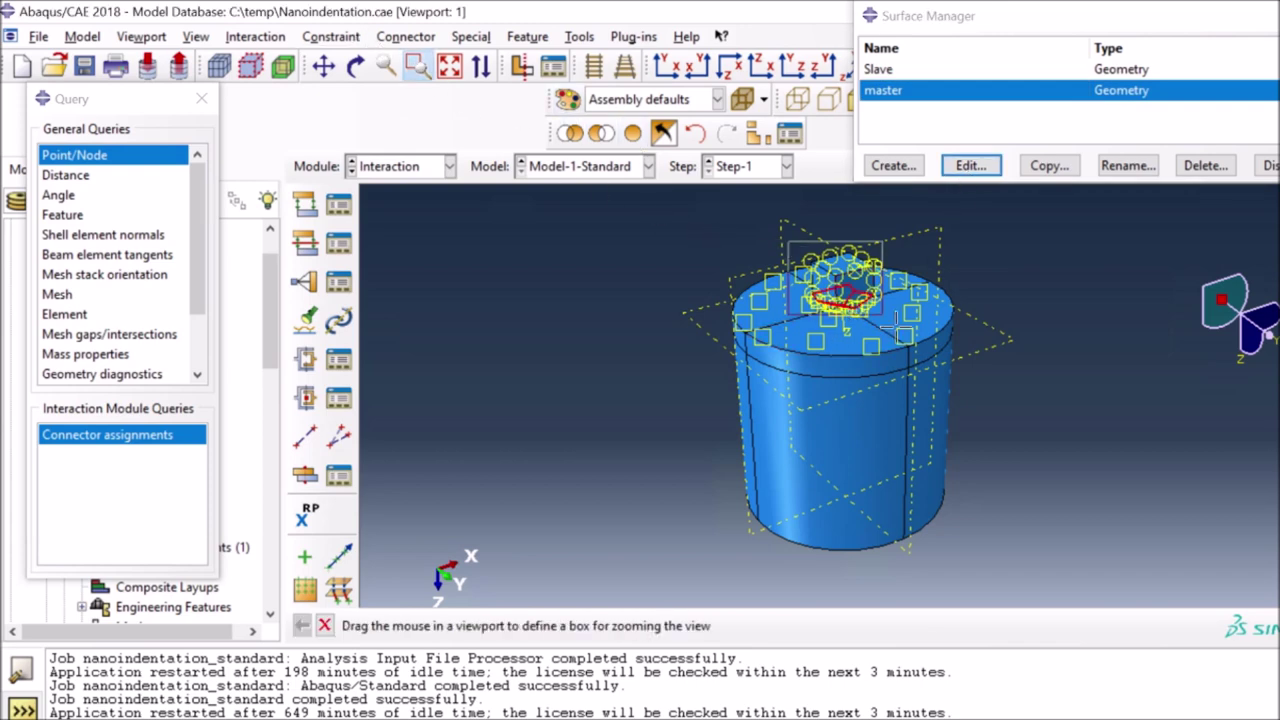
drag(905, 338, 773, 232)
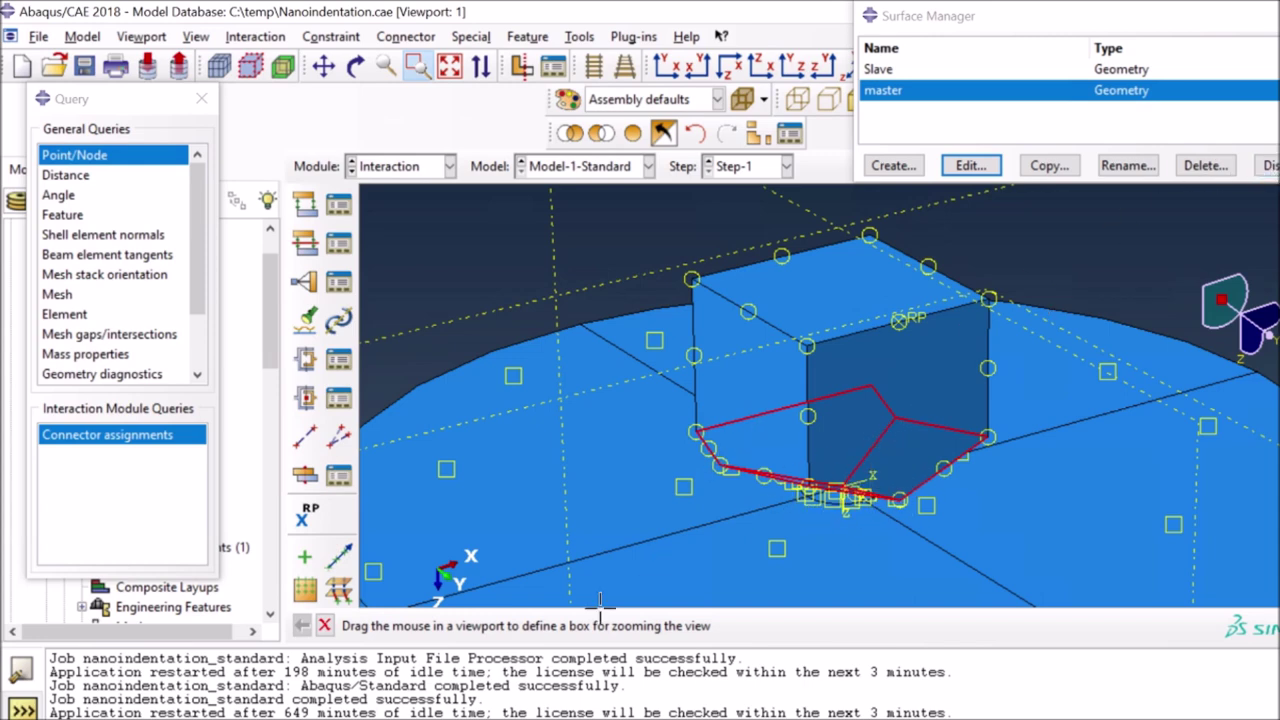
click(324, 625)
click(324, 625)
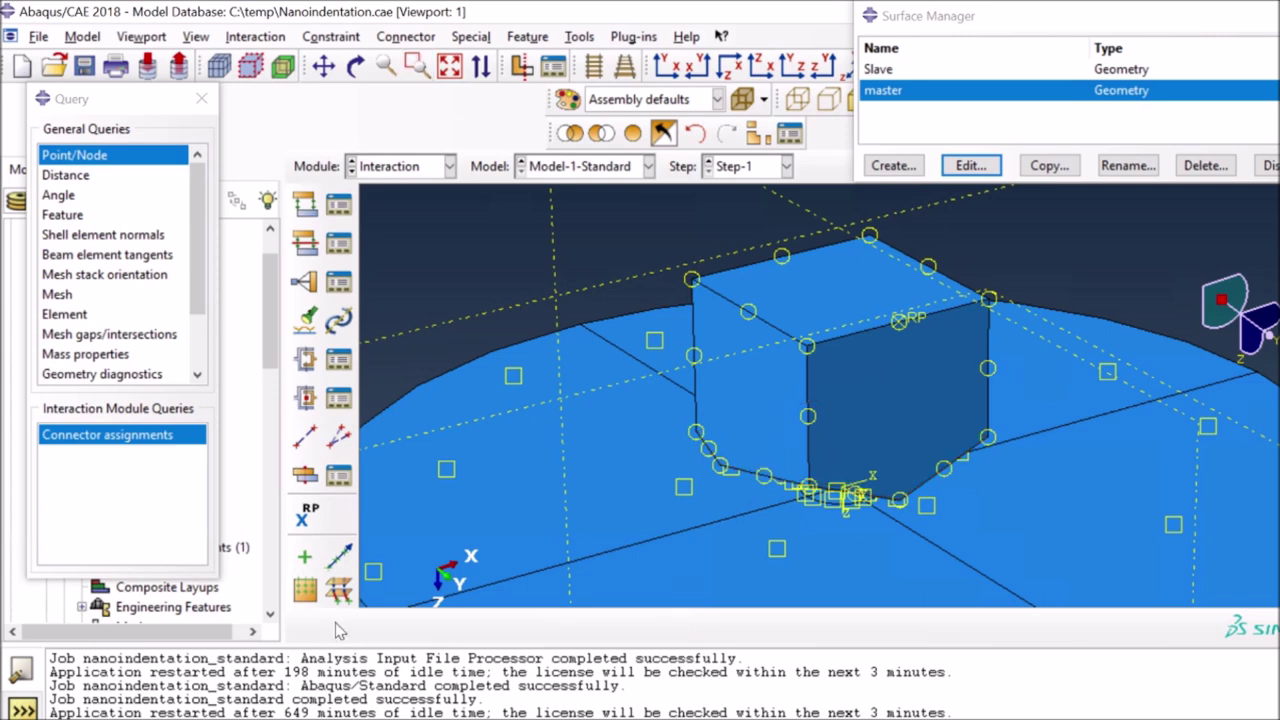
click(1268, 165)
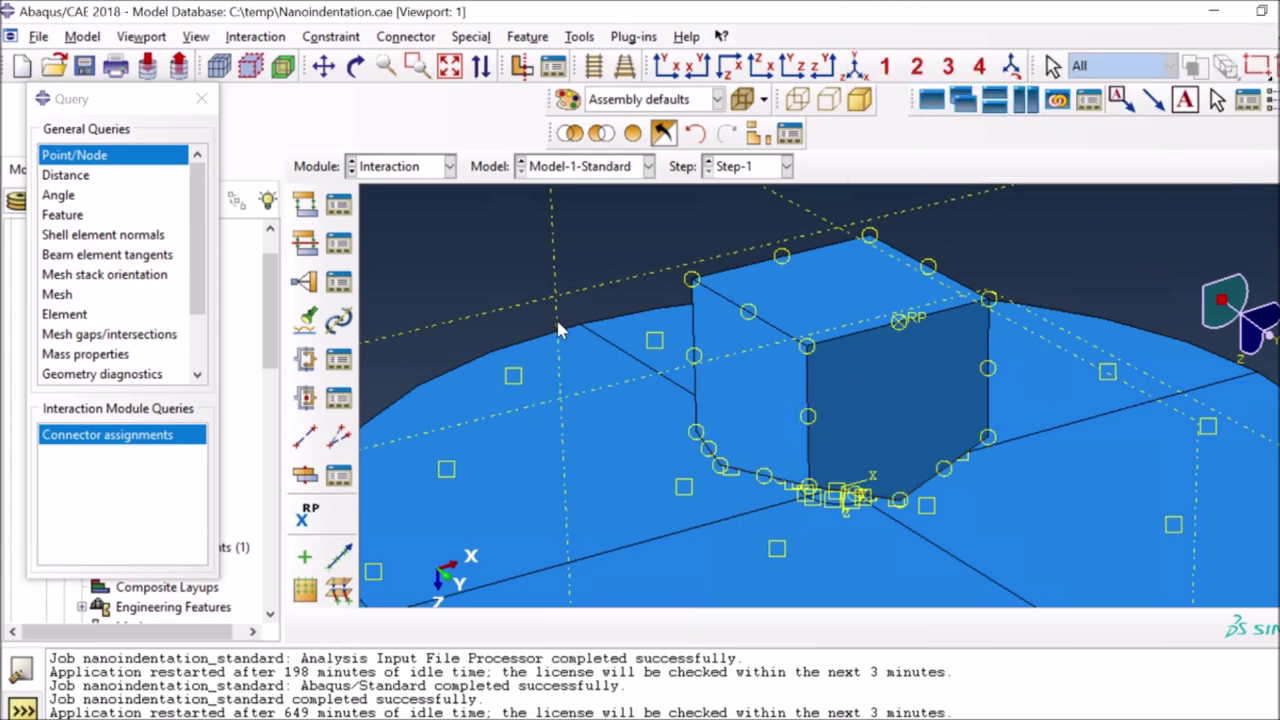
- Review the available interaction types and the surface-to-surface contact settings of Int-1, cancelling both dialogs
click(337, 211)
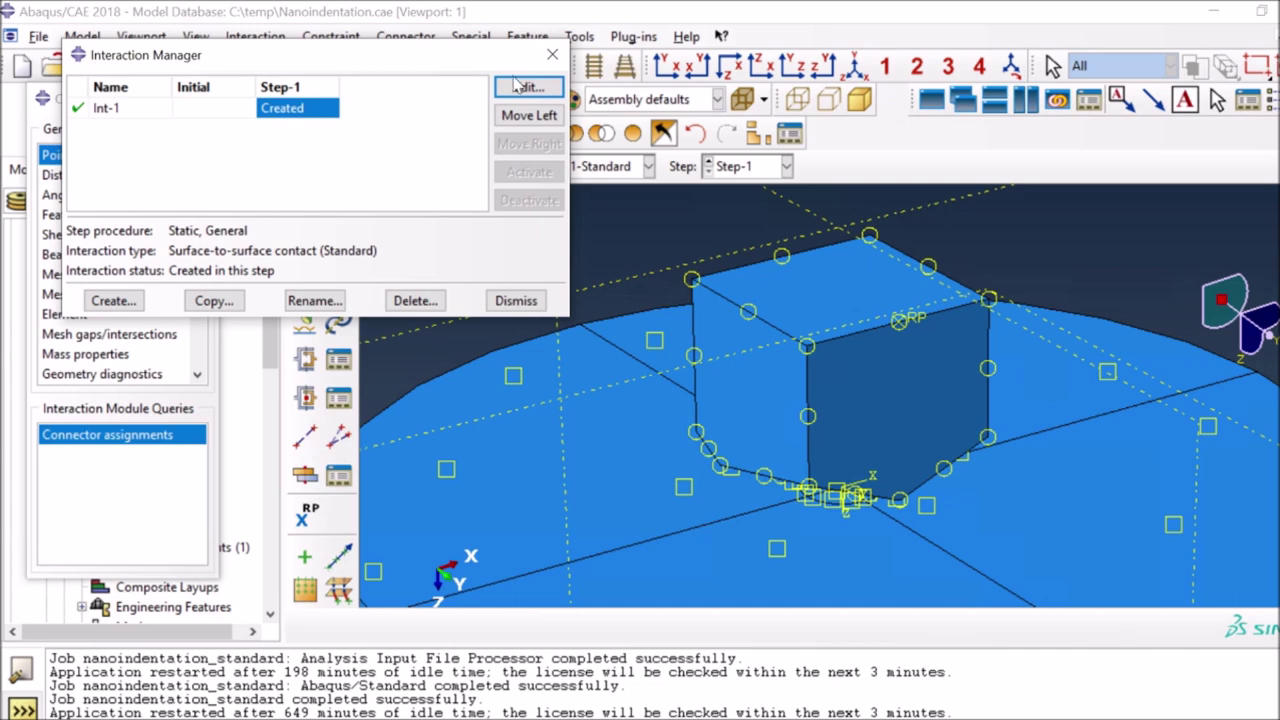
click(113, 302)
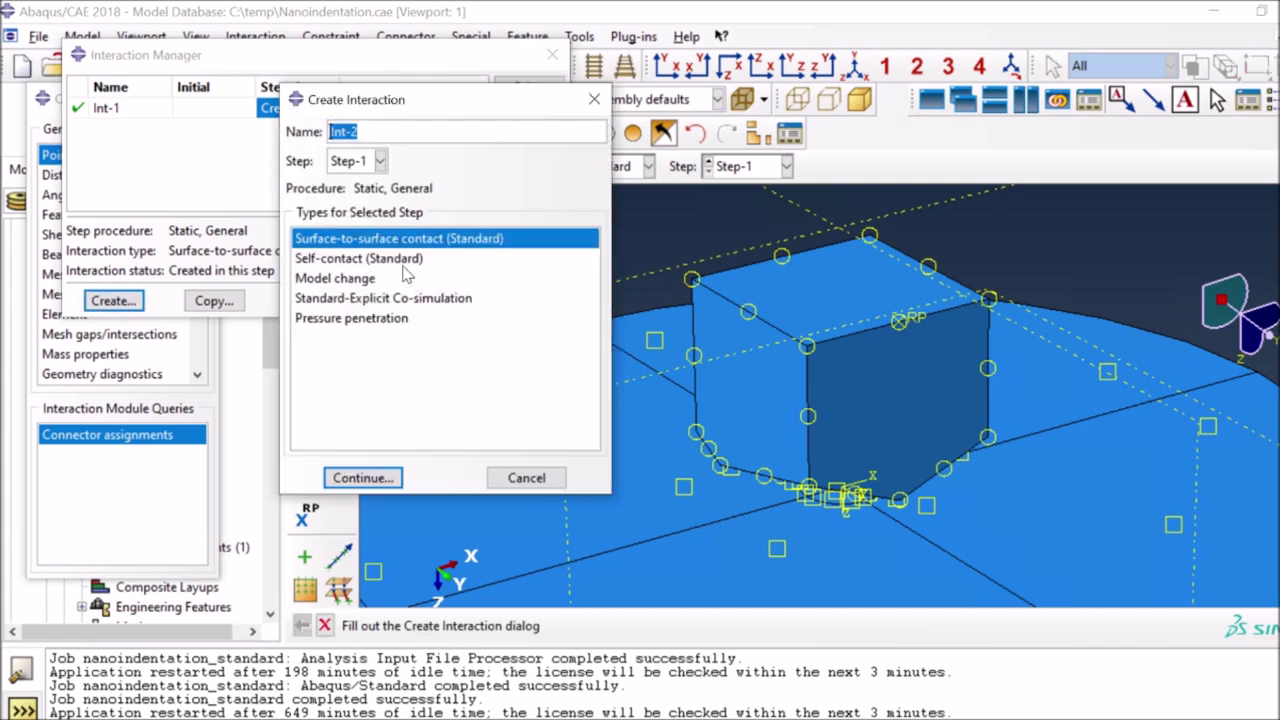
click(509, 481)
click(529, 88)
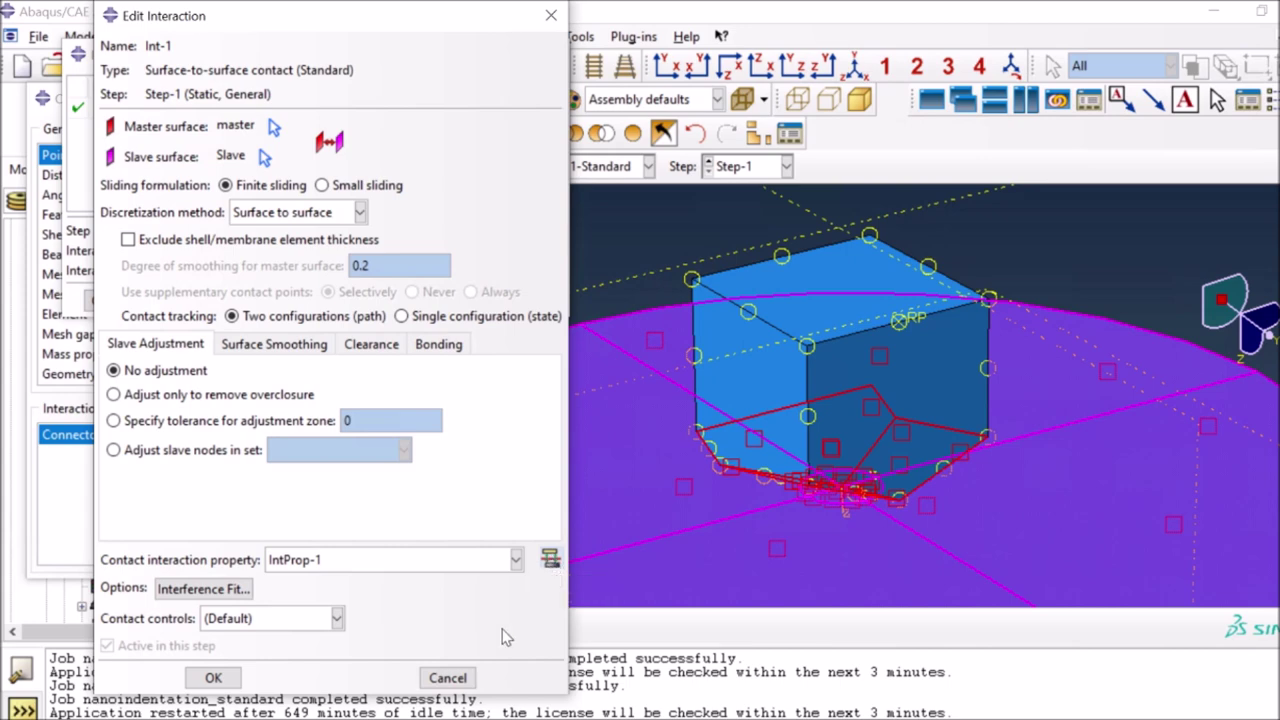
click(462, 679)
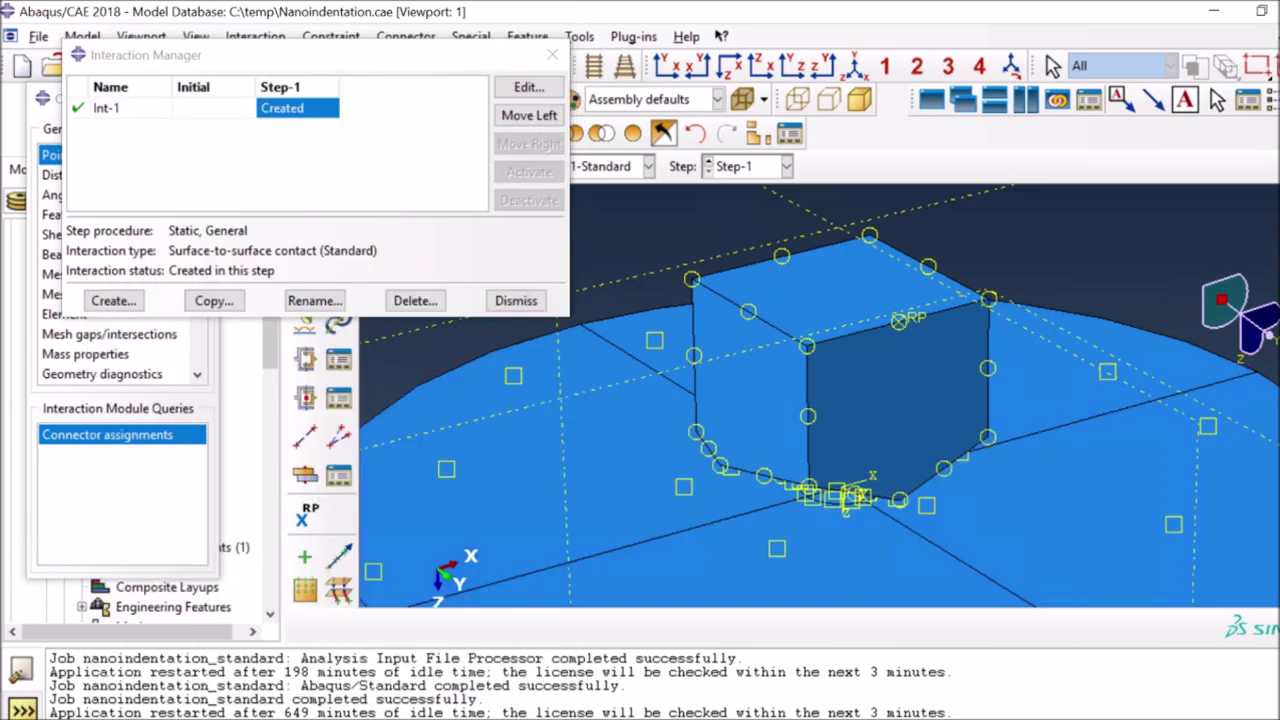
click(515, 303)
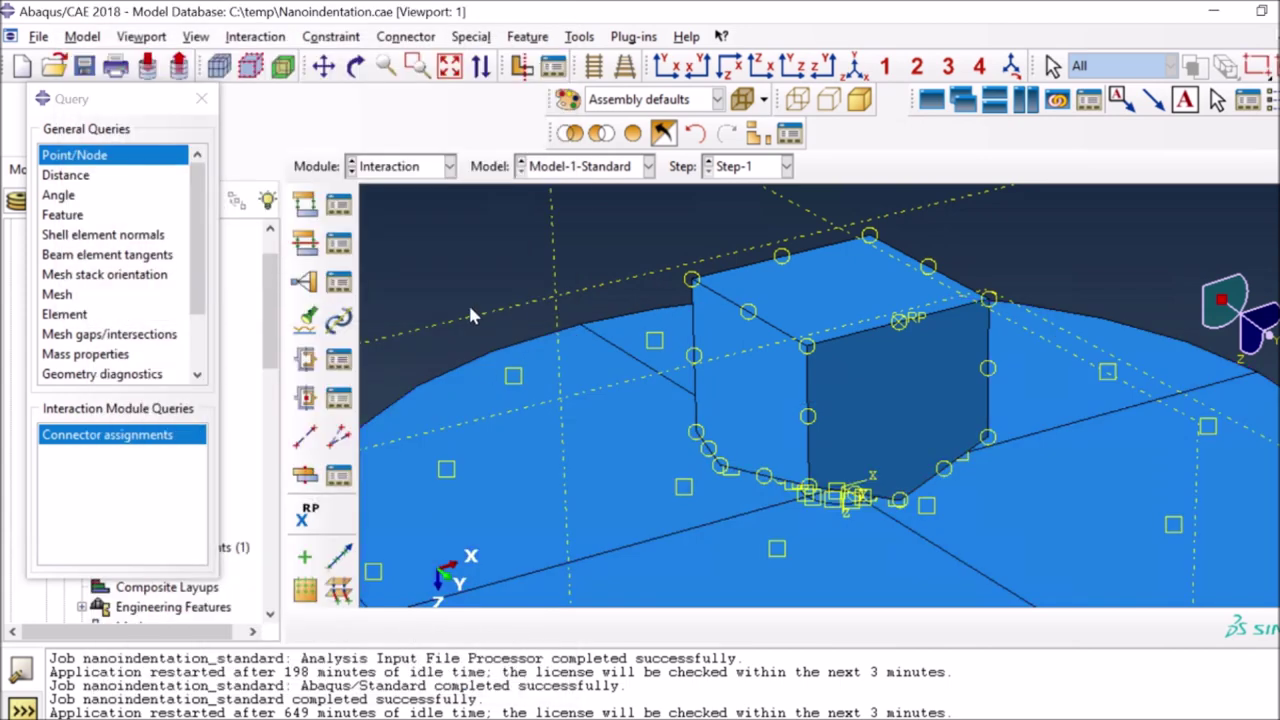
- Define contact property IntProp-2 with frictionless tangential behavior and "Hard" Contact normal behavior, and discard it
click(306, 245)
click(1158, 314)
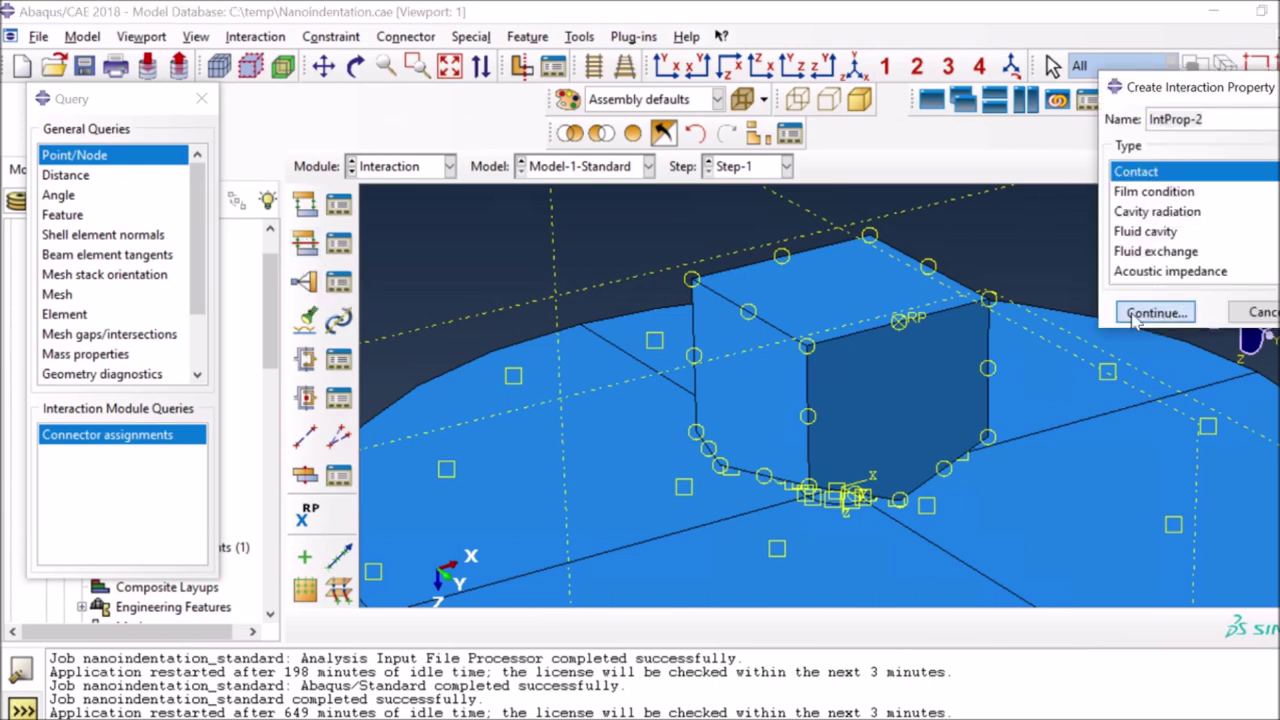
click(360, 208)
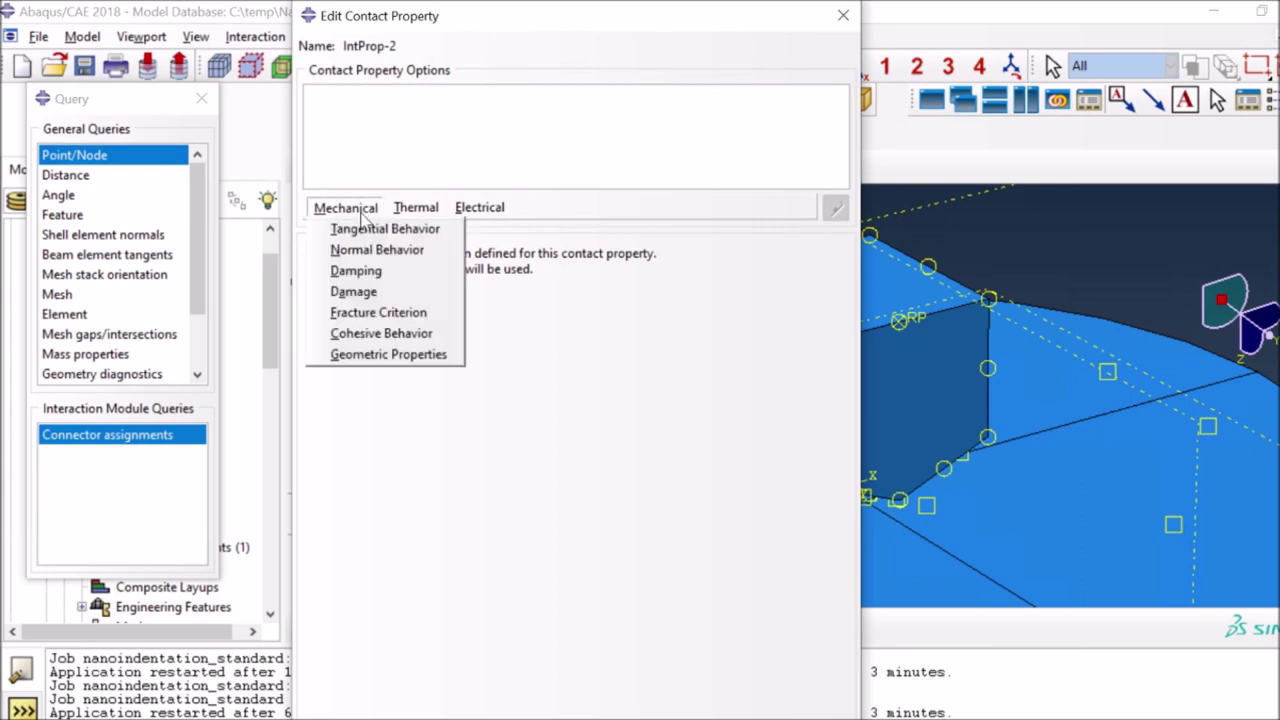
click(370, 229)
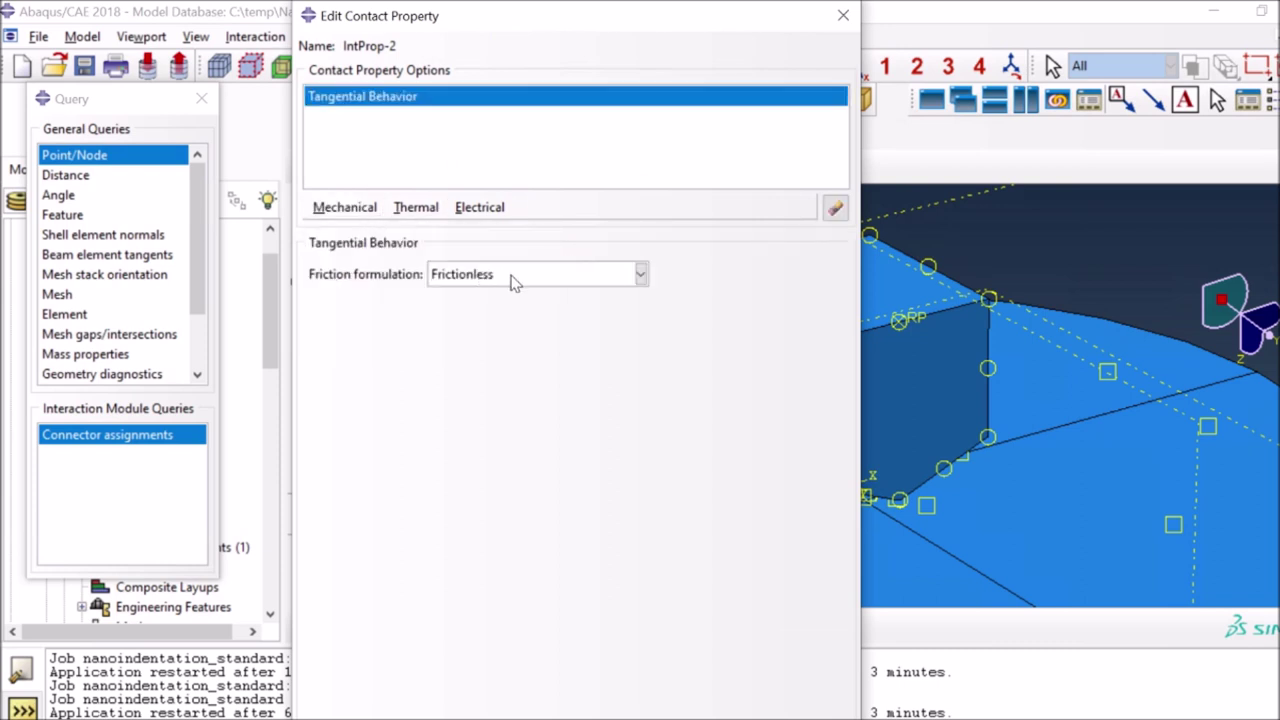
click(340, 210)
click(345, 249)
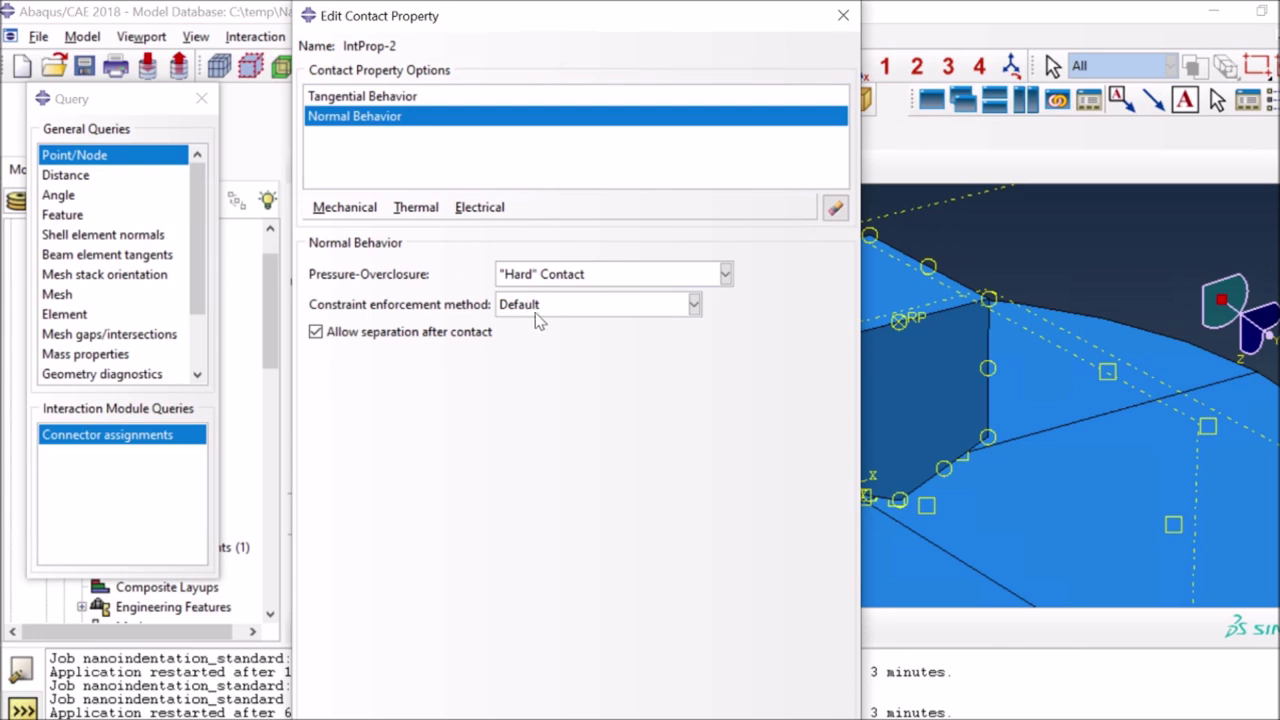
click(843, 17)
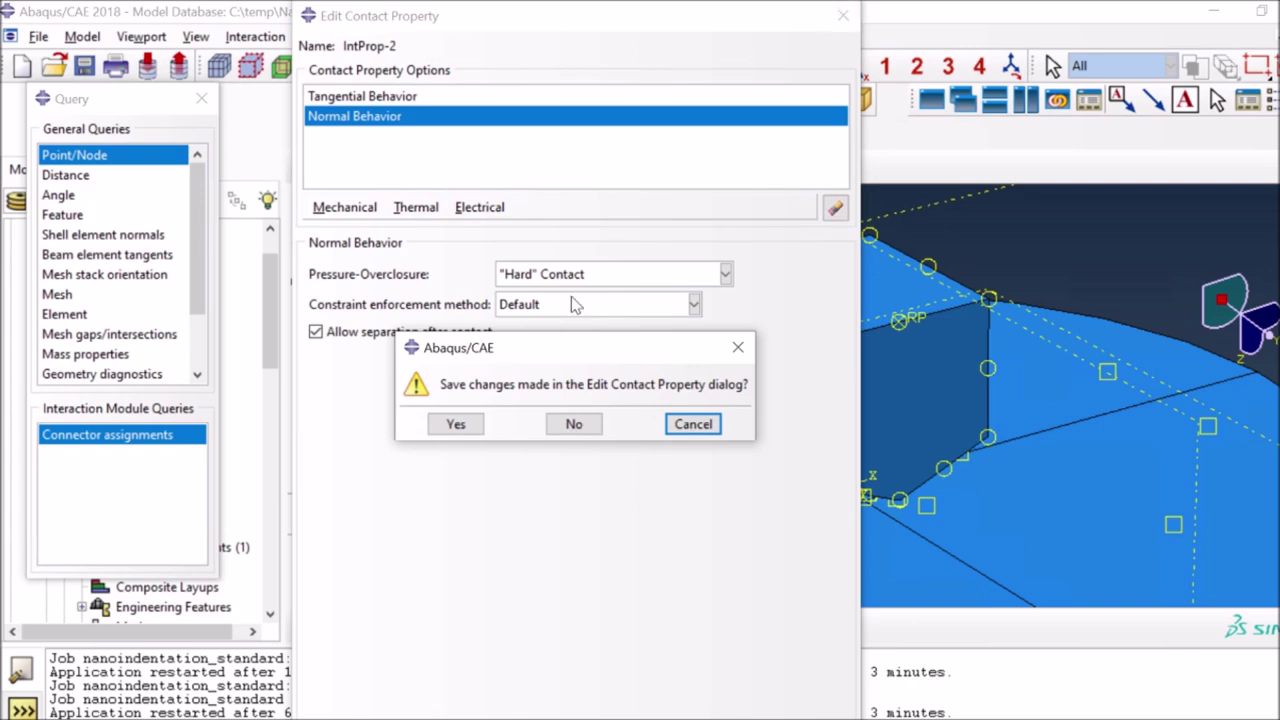
click(565, 428)
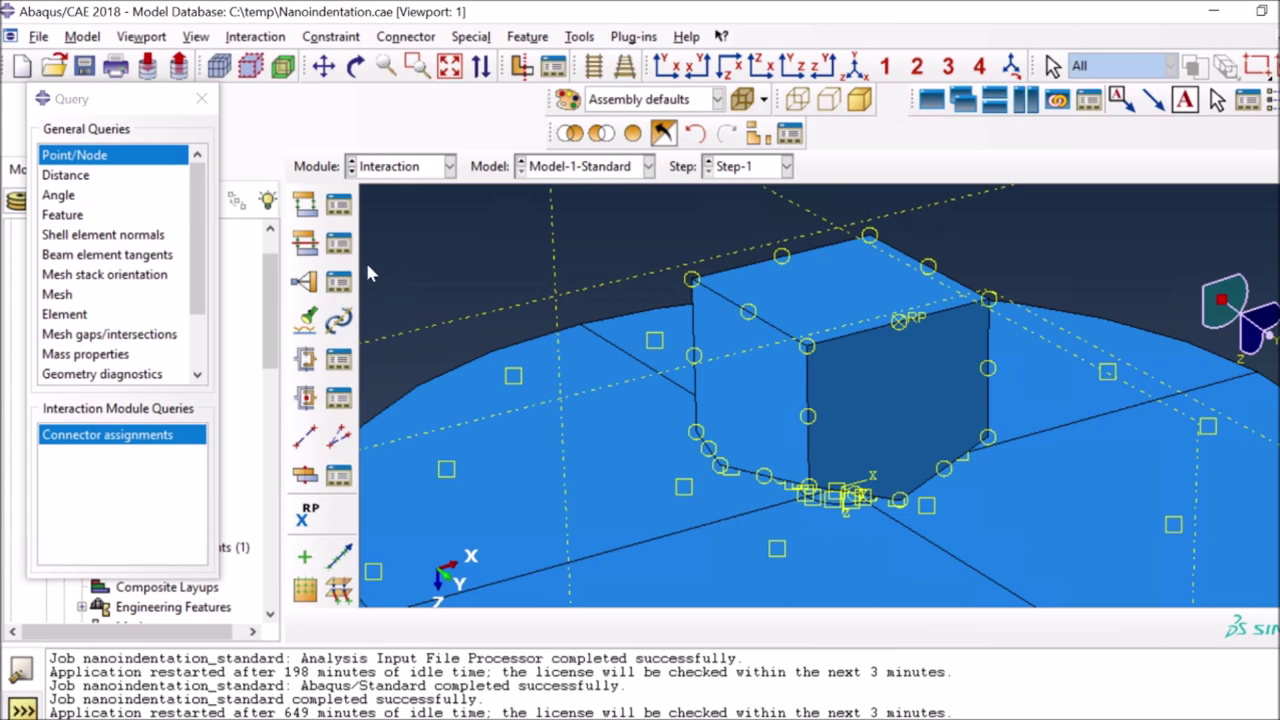
- Check which contact interaction property is assigned to Int-1 and close the interaction list
click(340, 210)
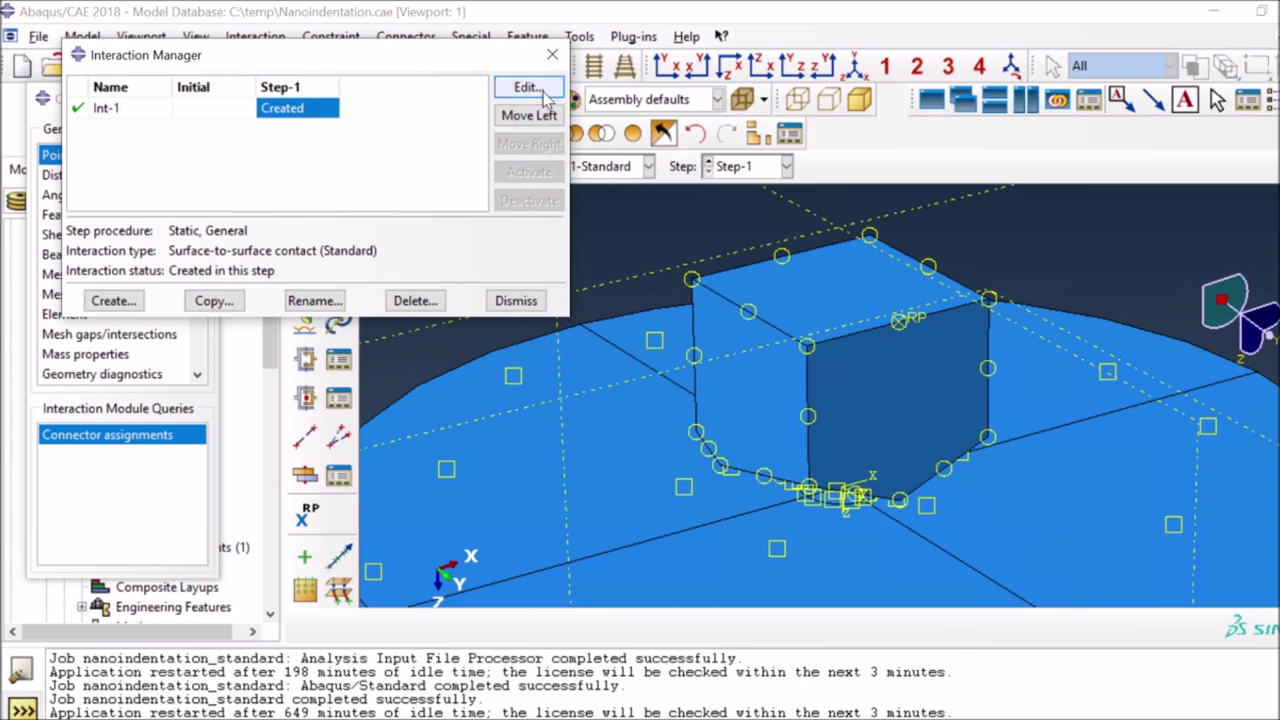
click(526, 87)
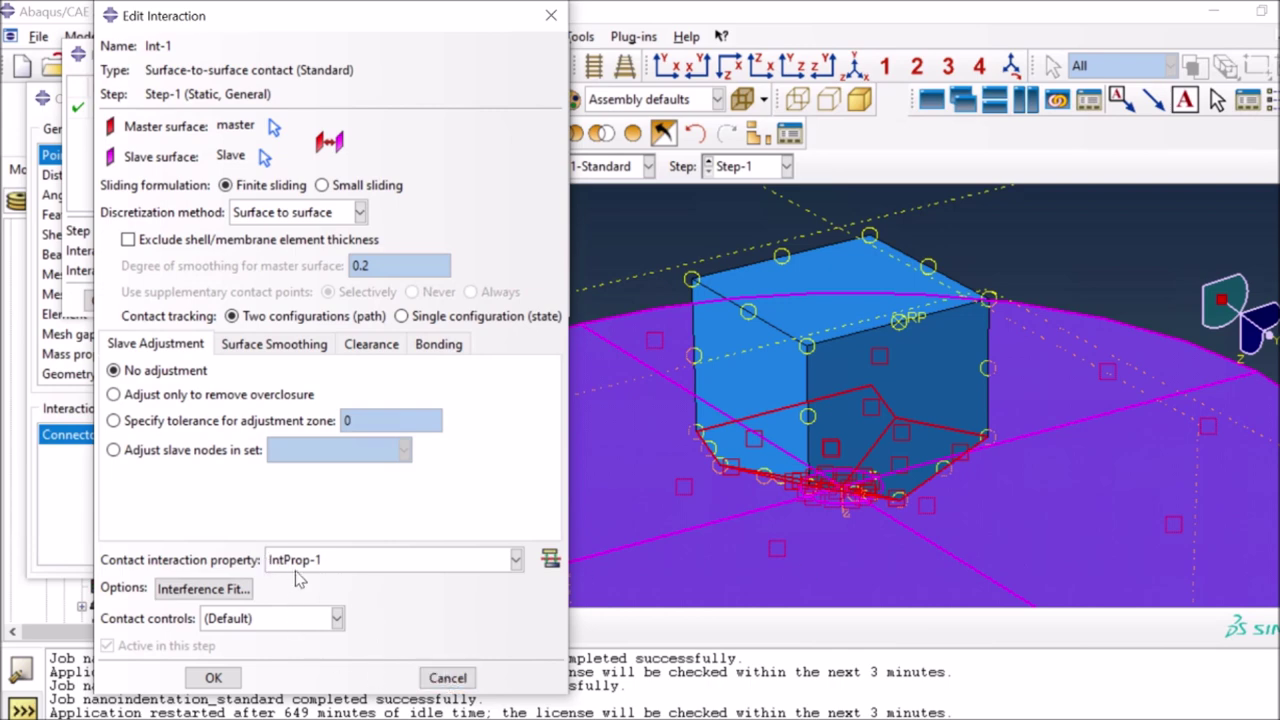
click(447, 678)
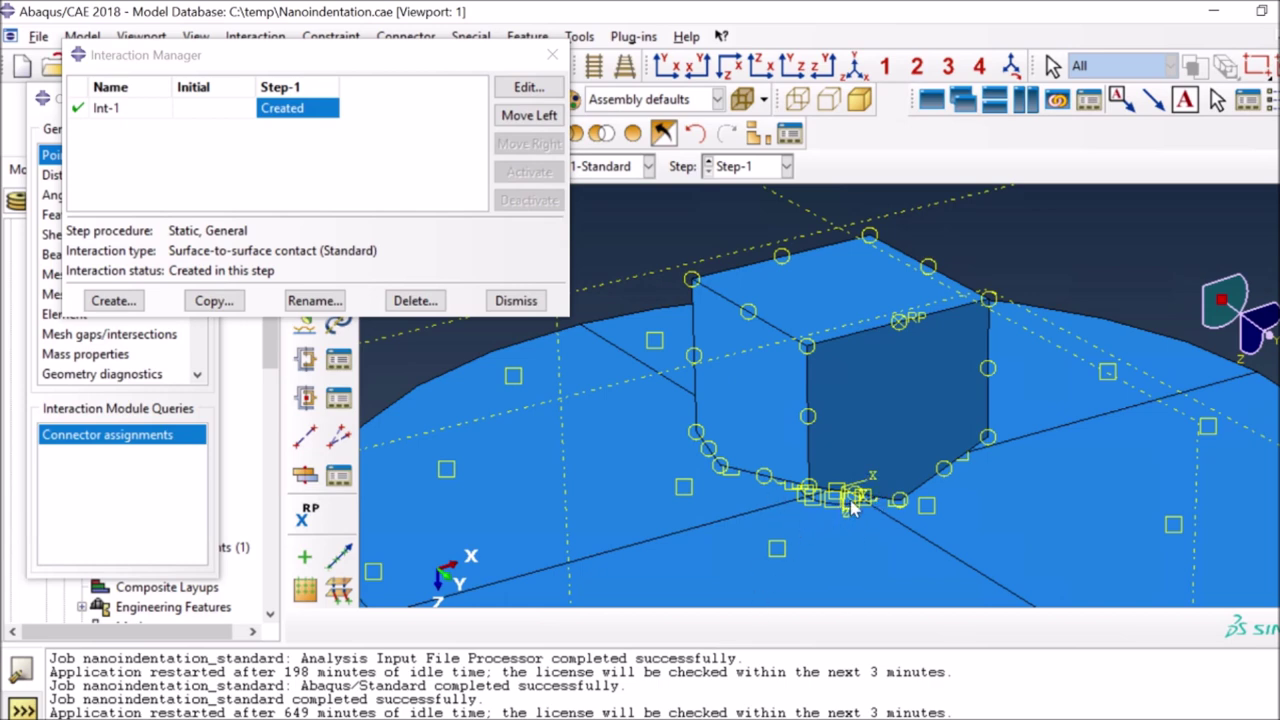
click(516, 301)
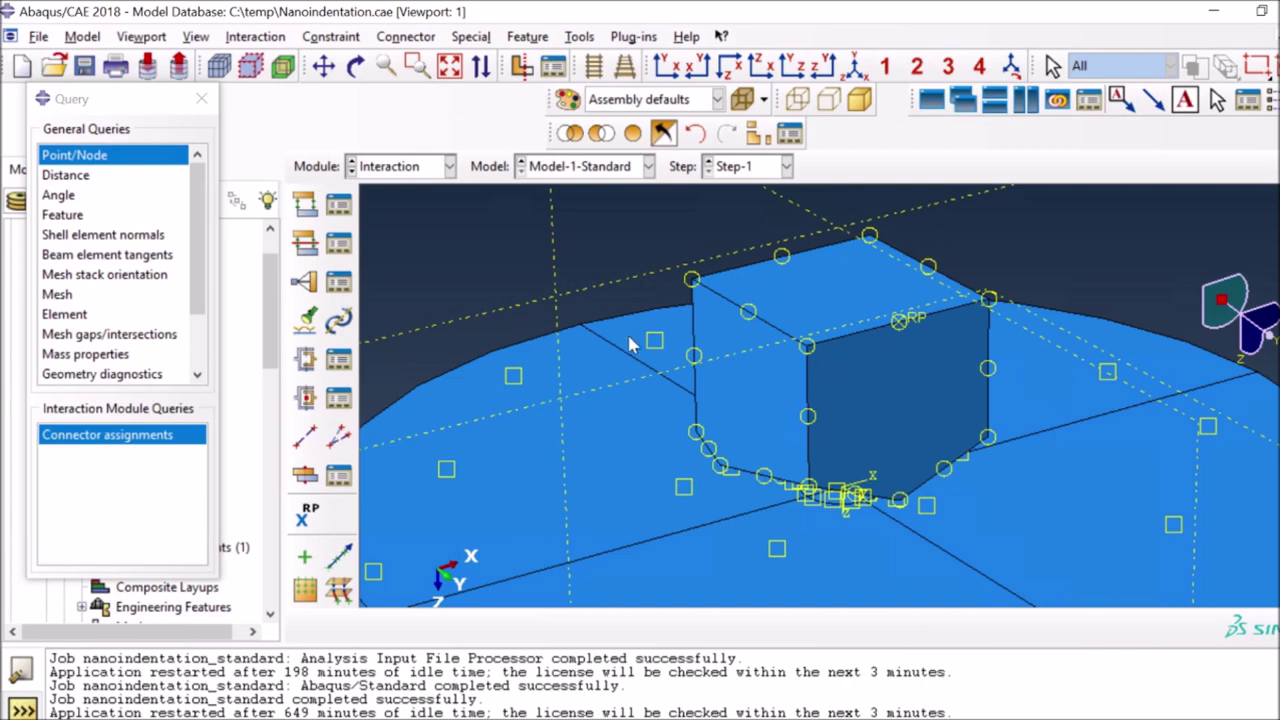
- Start rigid body constraint Constraint-2 with the indenter as its body region, and cancel the creation
click(339, 283)
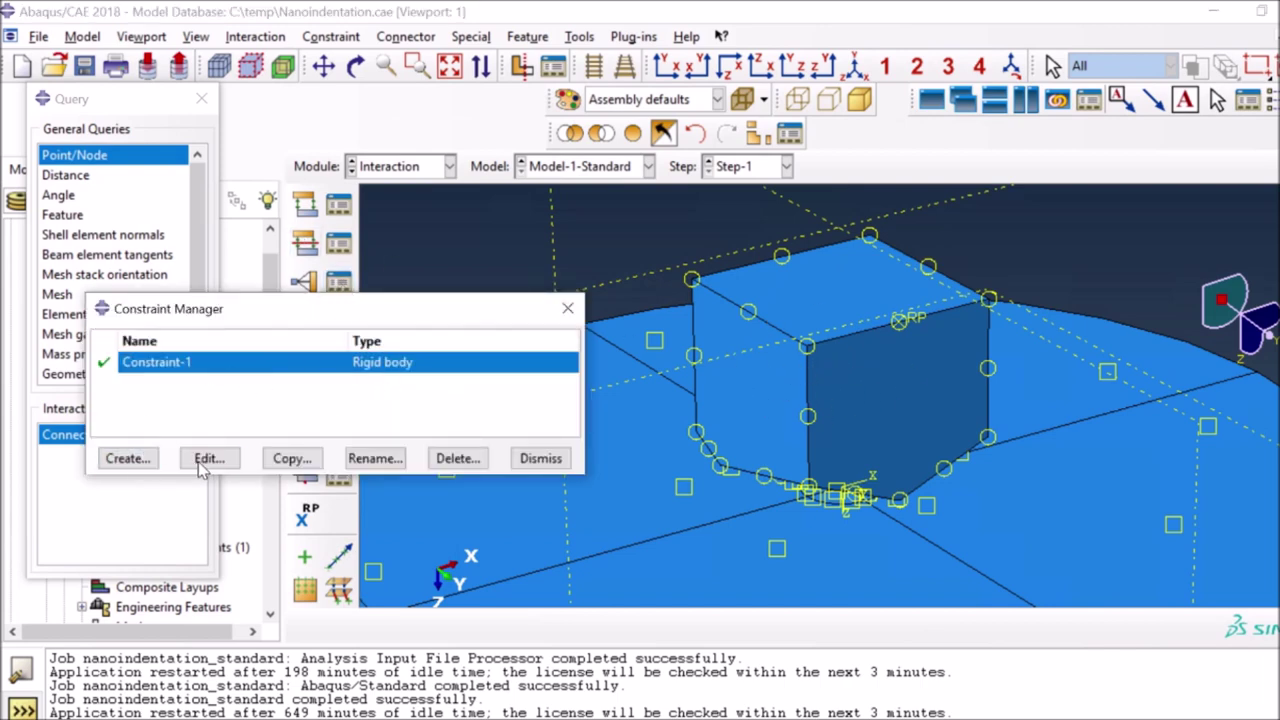
click(128, 466)
click(253, 287)
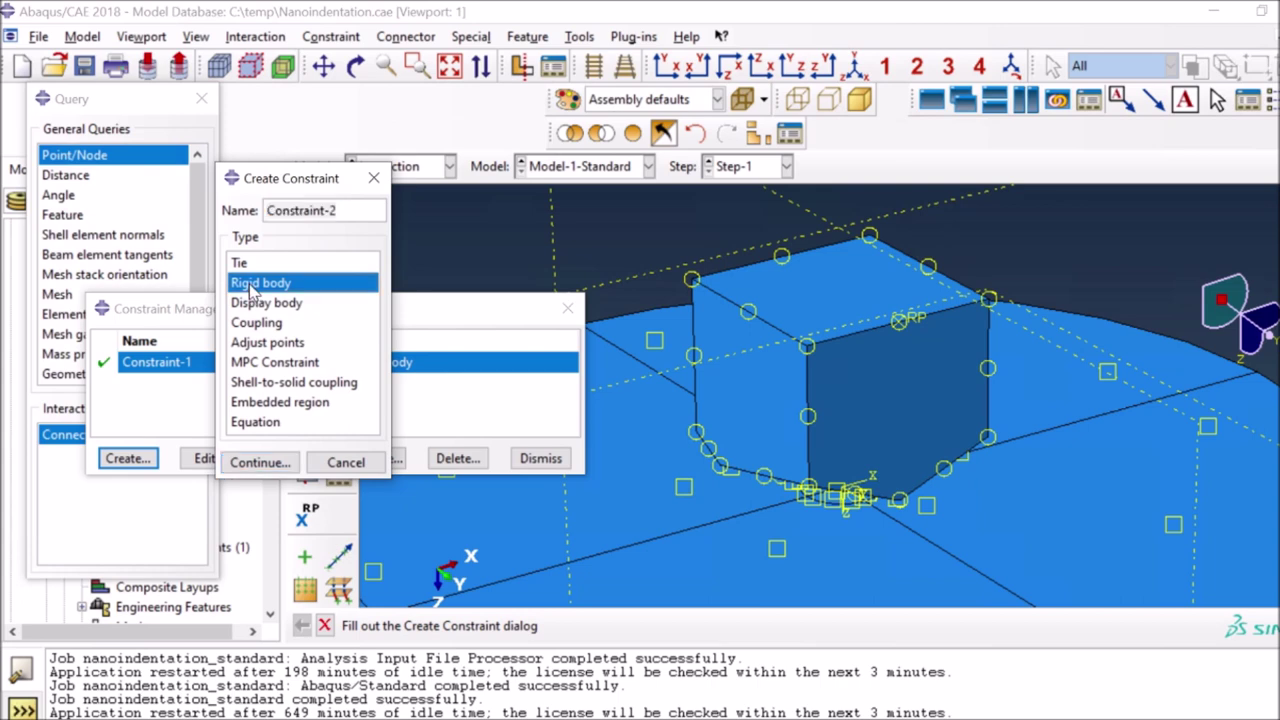
click(260, 462)
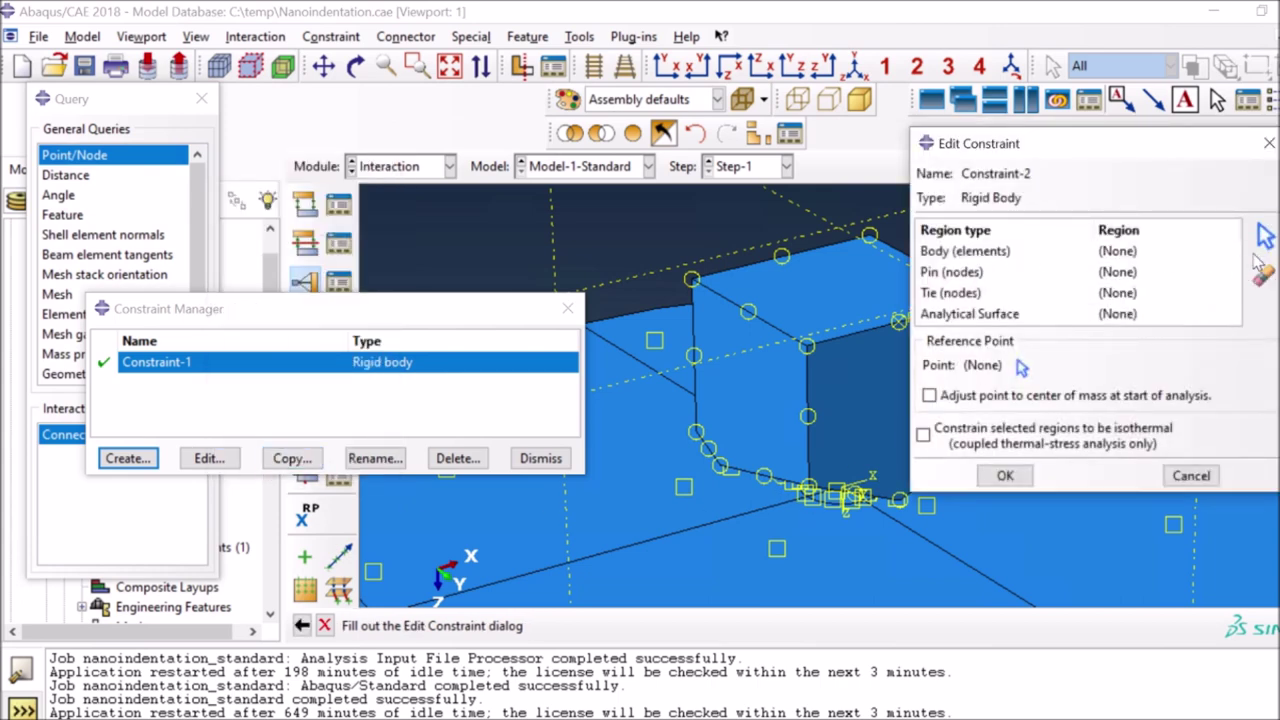
click(965, 257)
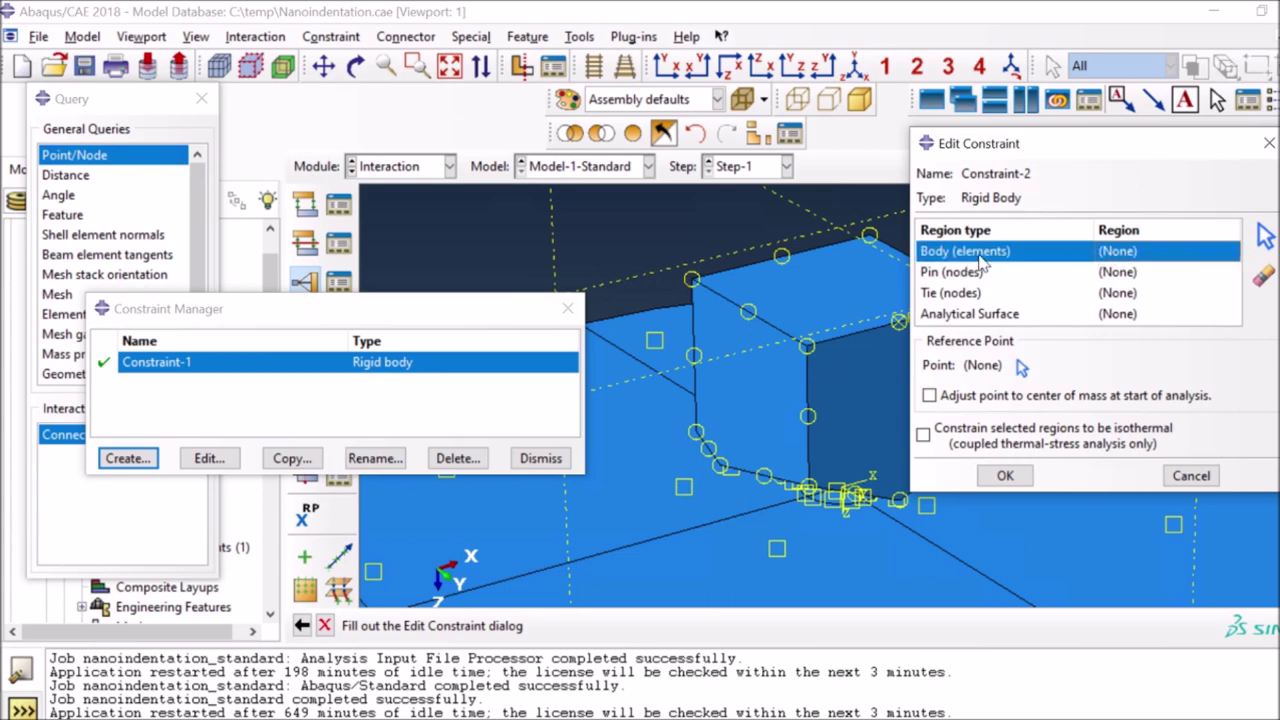
click(1265, 237)
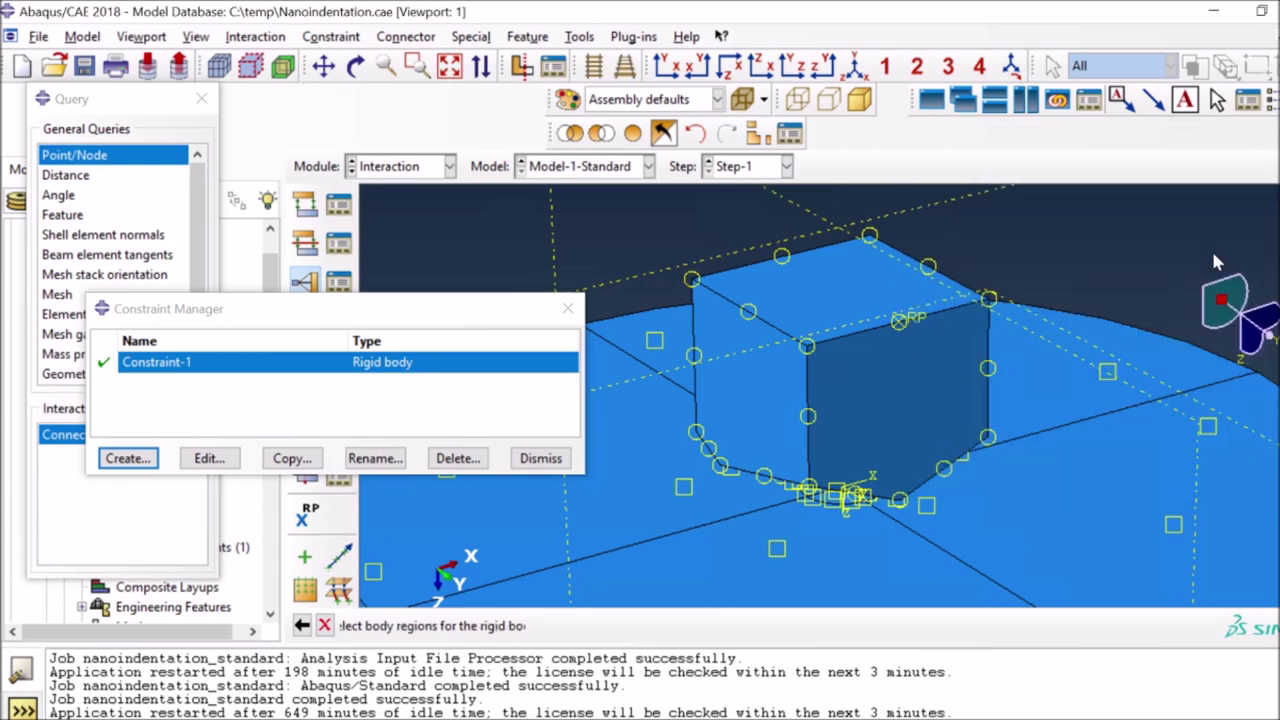
click(883, 347)
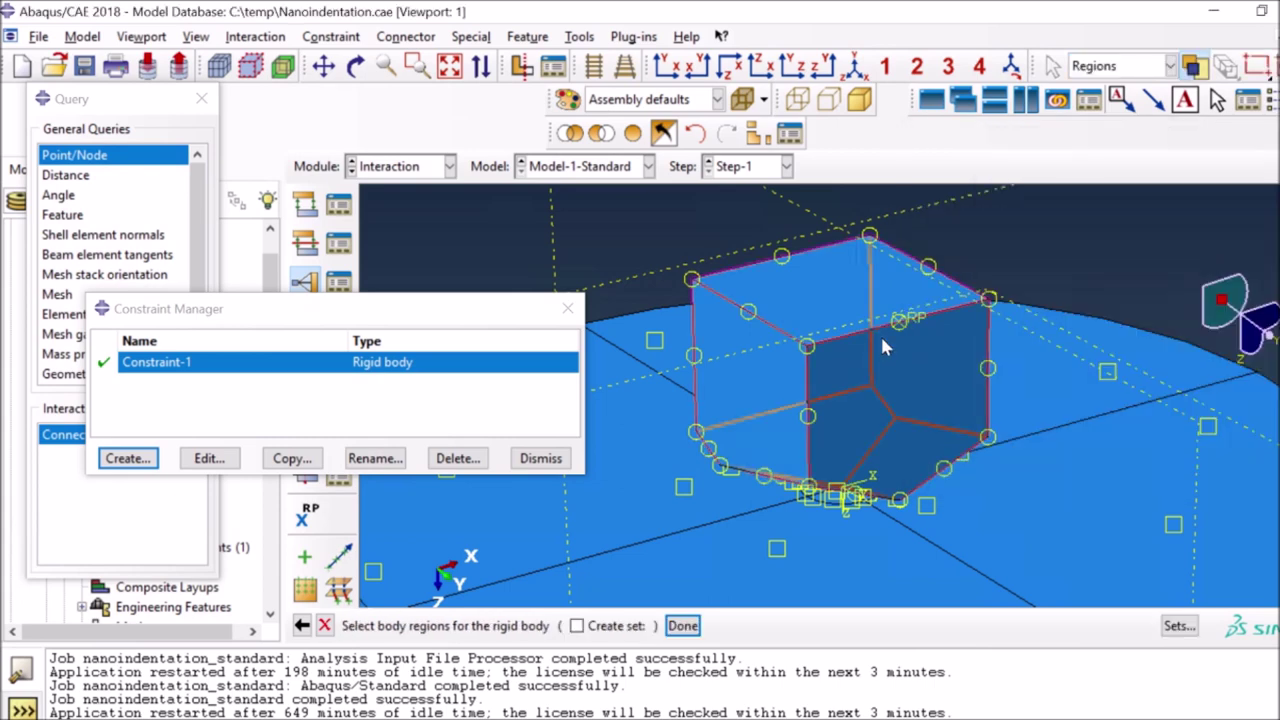
click(324, 625)
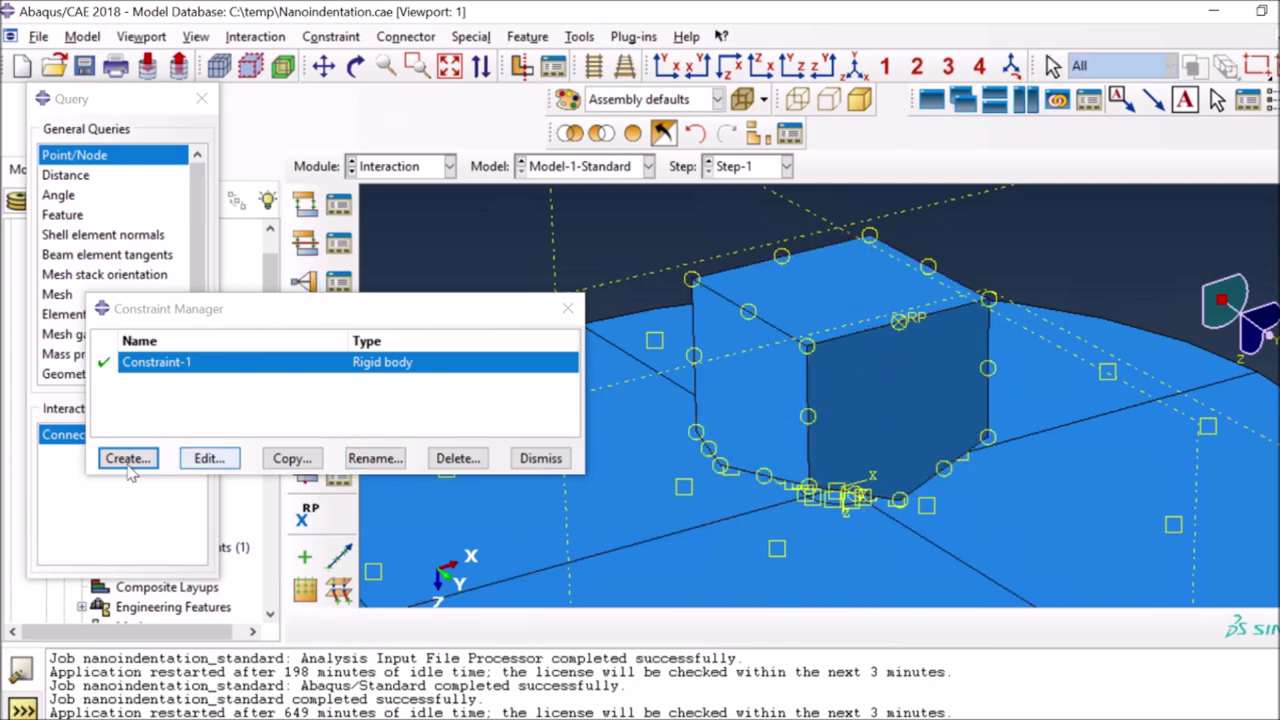
- Review the body region and reference point of rigid body Constraint-1, discarding any edits
click(203, 460)
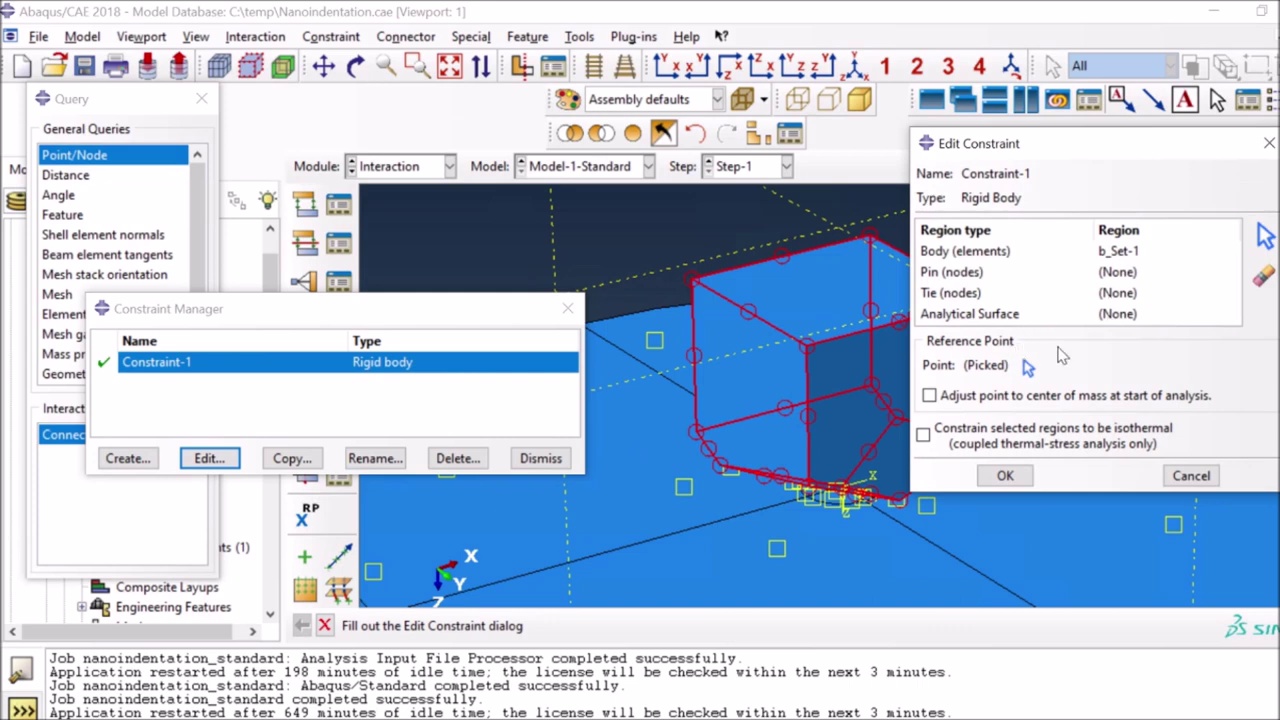
drag(1060, 148, 1128, 105)
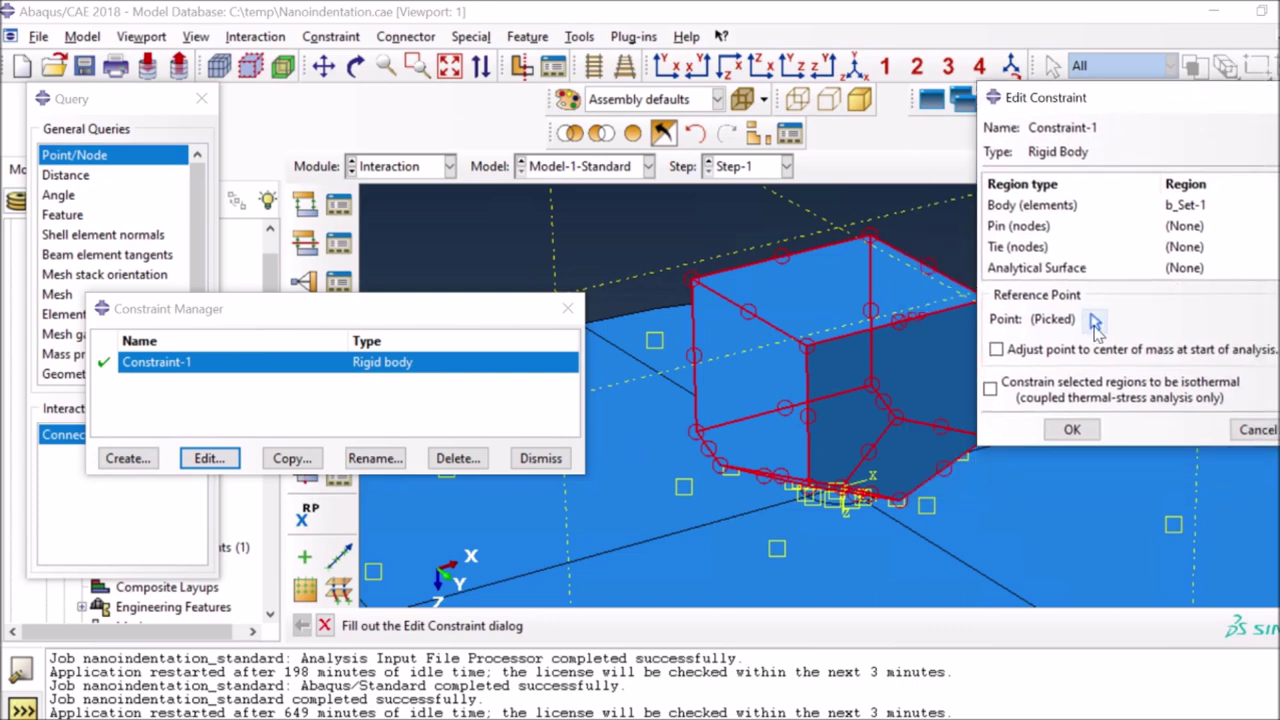
click(1095, 322)
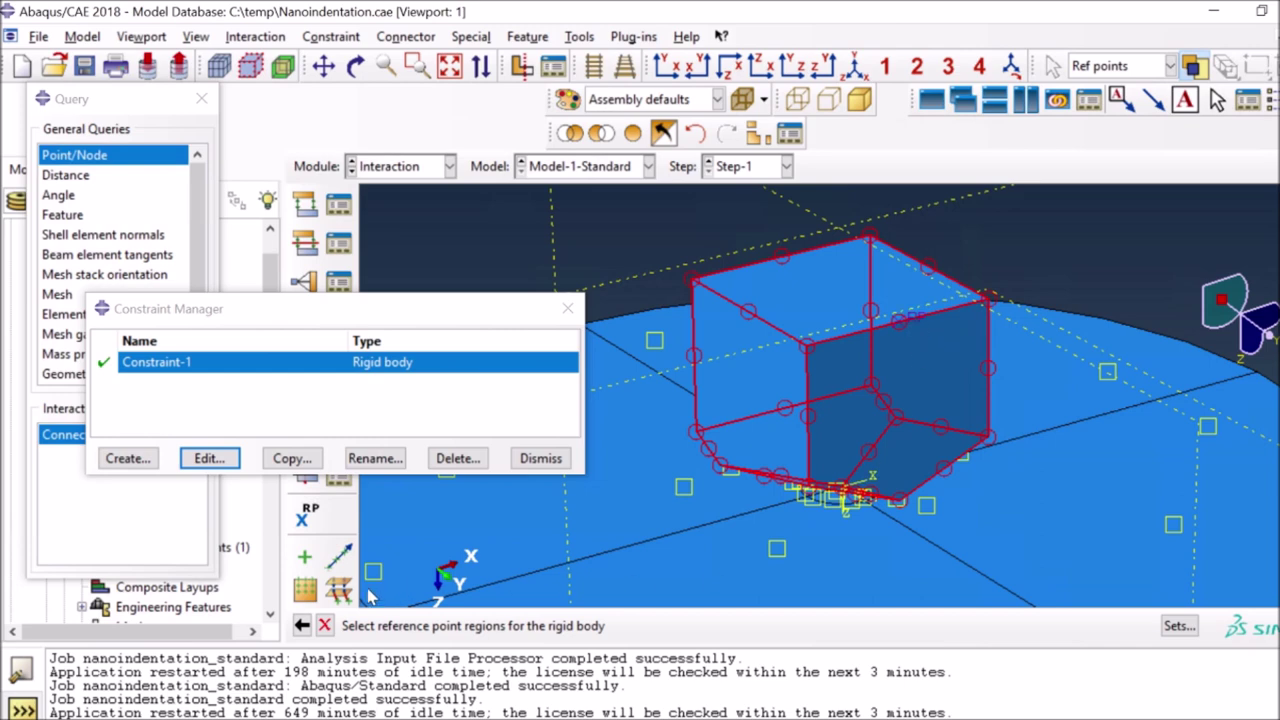
click(324, 626)
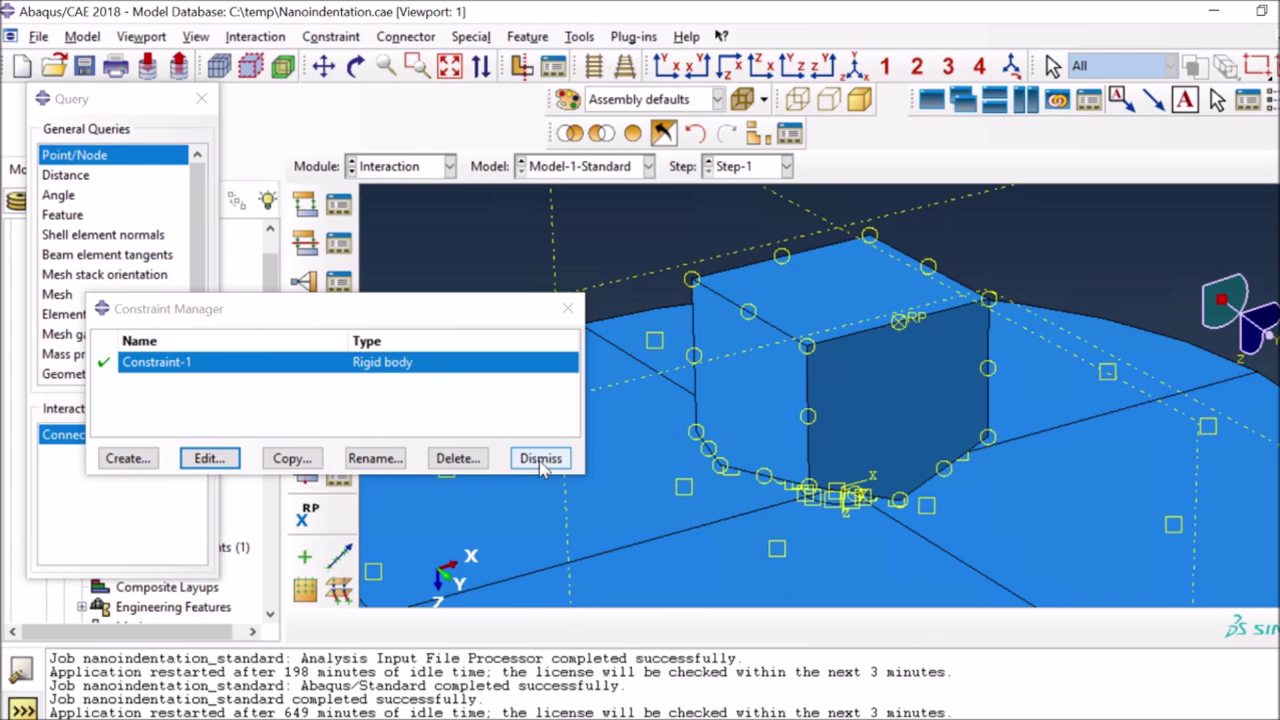
click(209, 458)
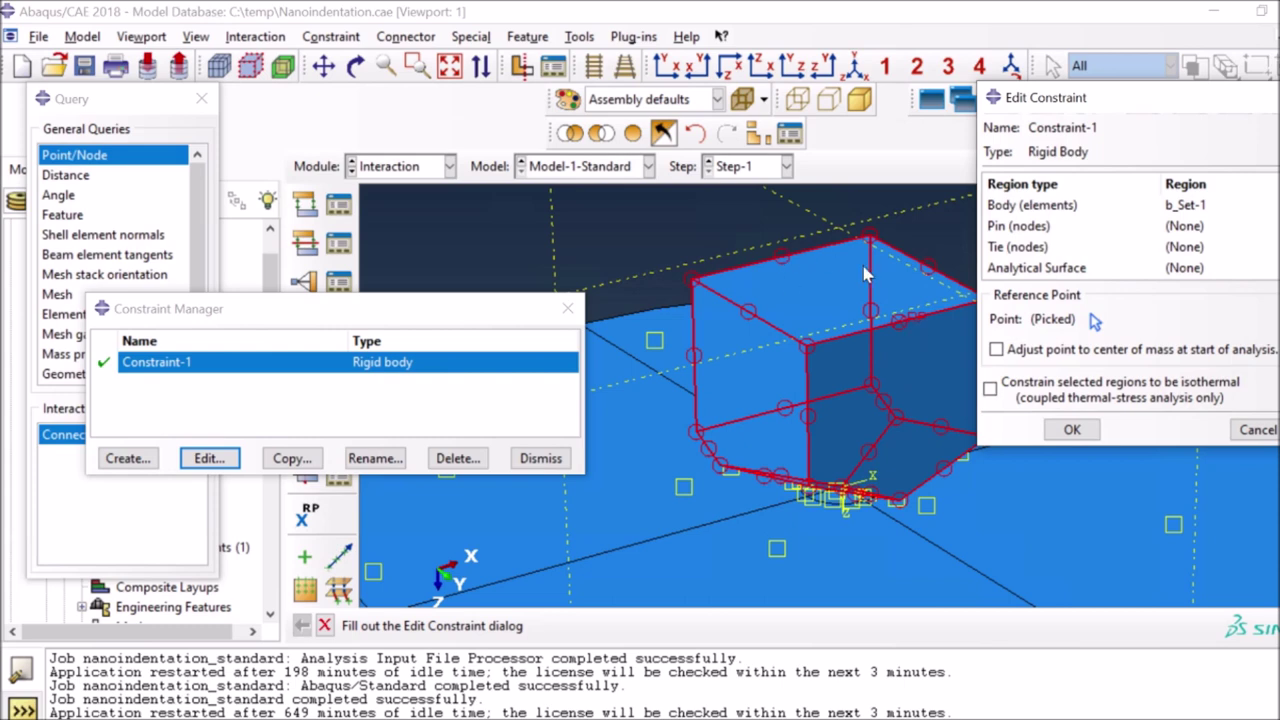
click(1246, 432)
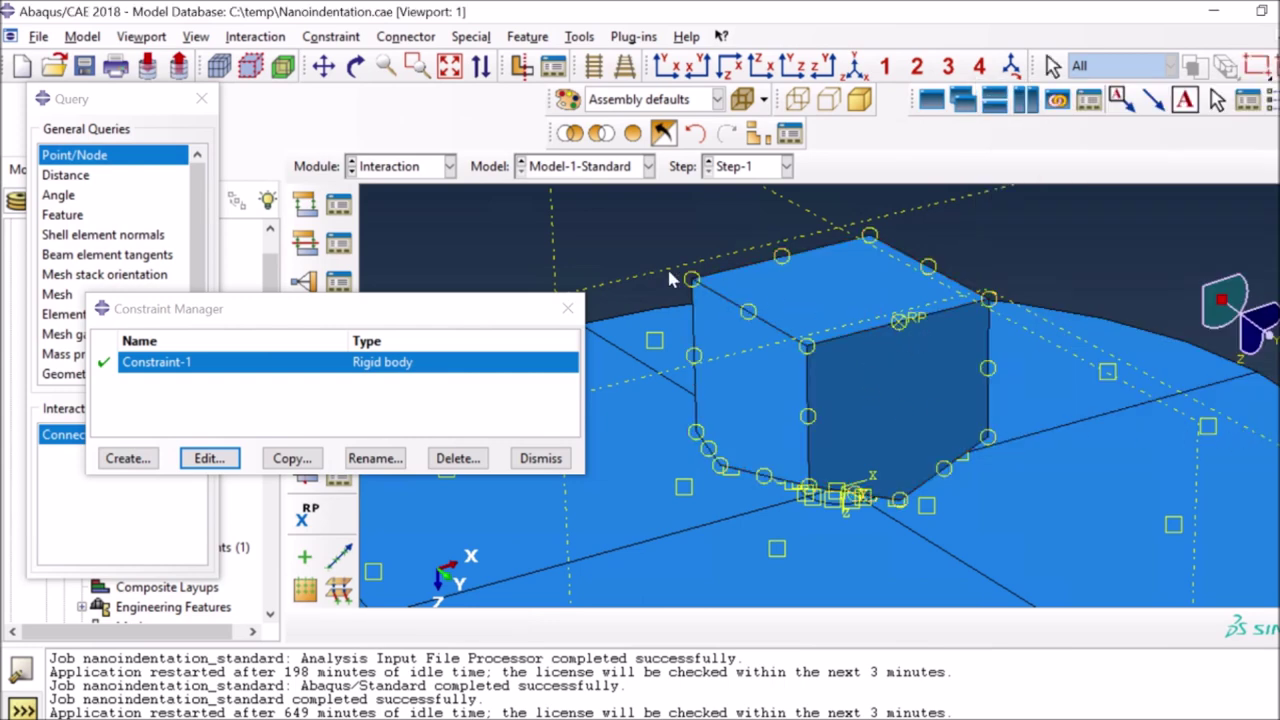
- Start defining a reference point on the berkovich part in the Part module and decline replacing the existing one
click(412, 170)
click(398, 189)
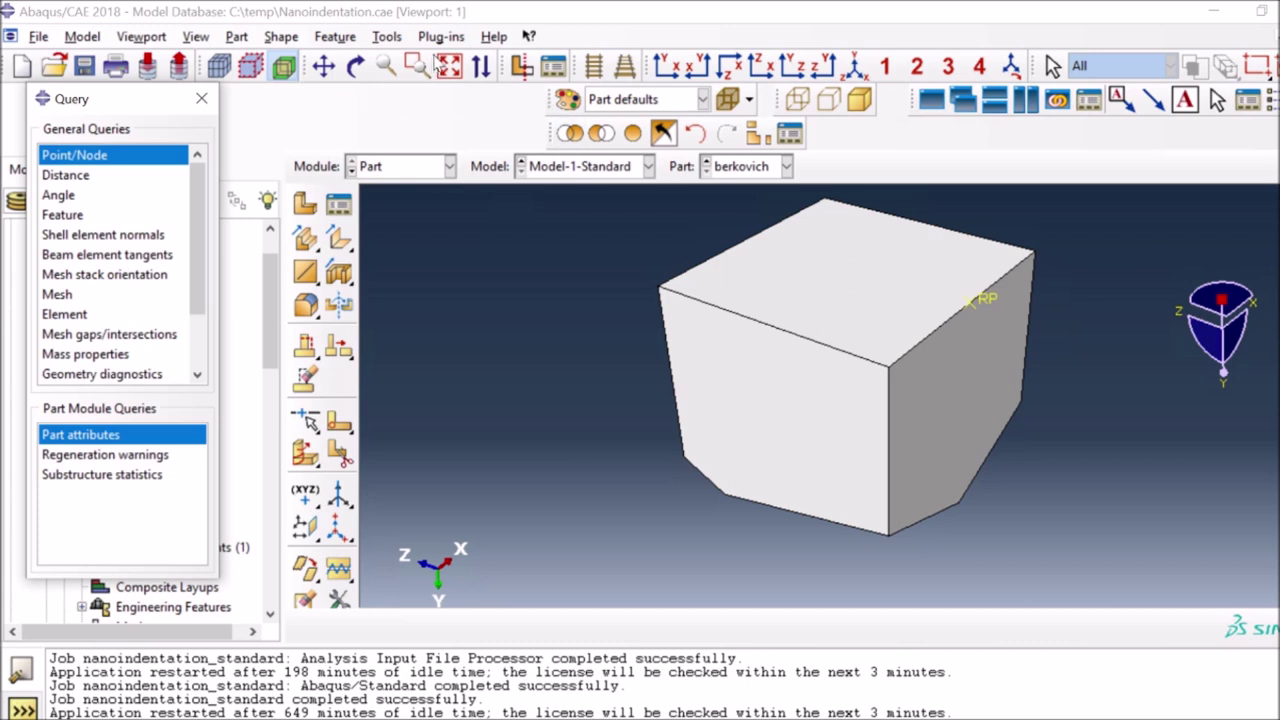
click(388, 37)
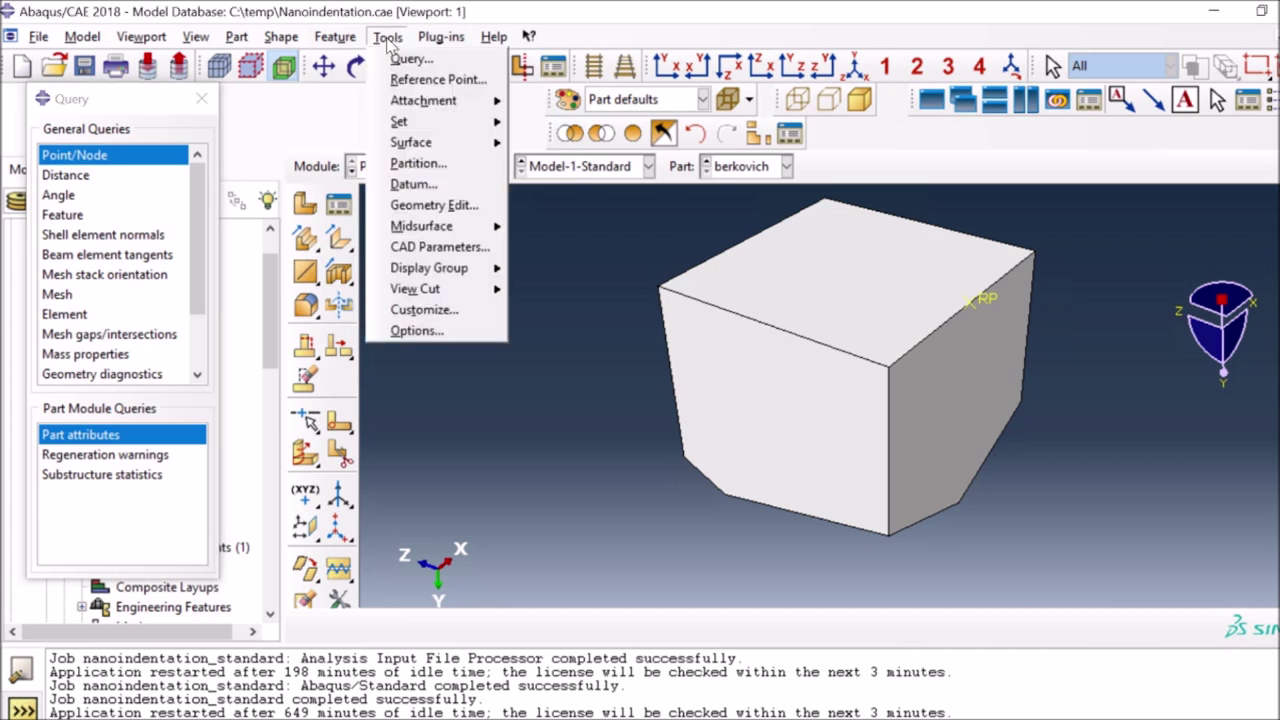
click(418, 80)
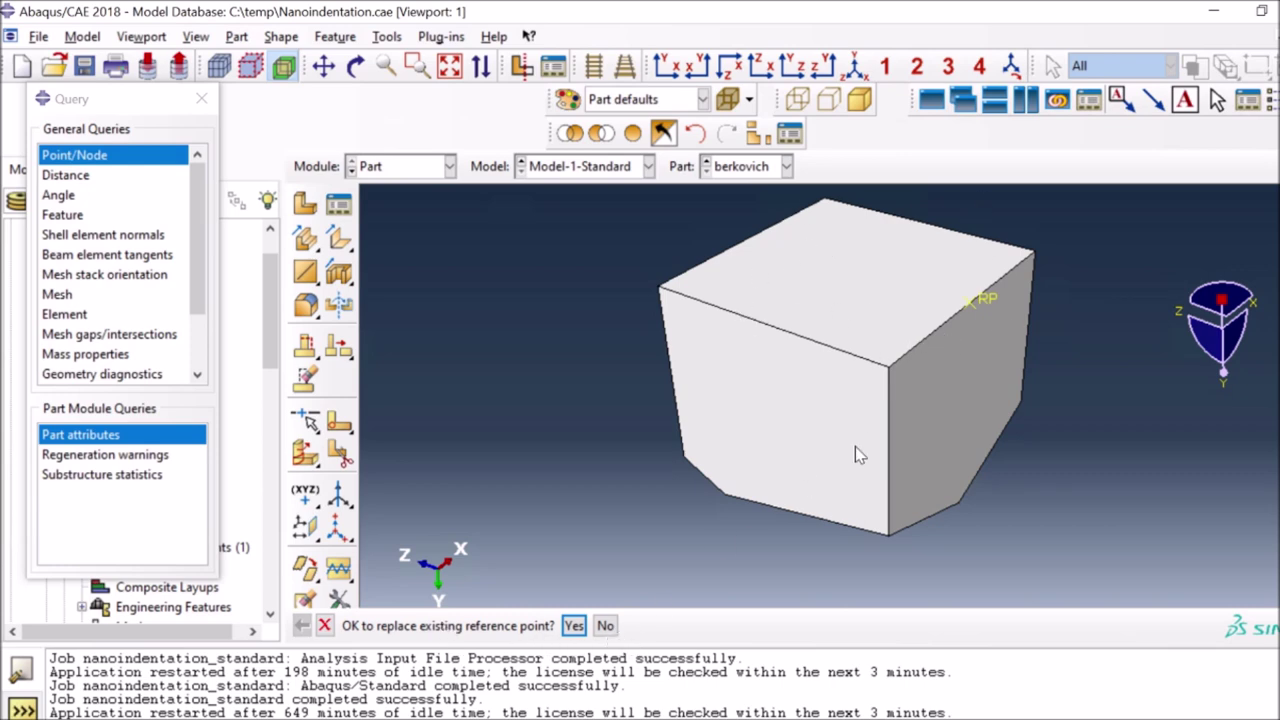
click(607, 627)
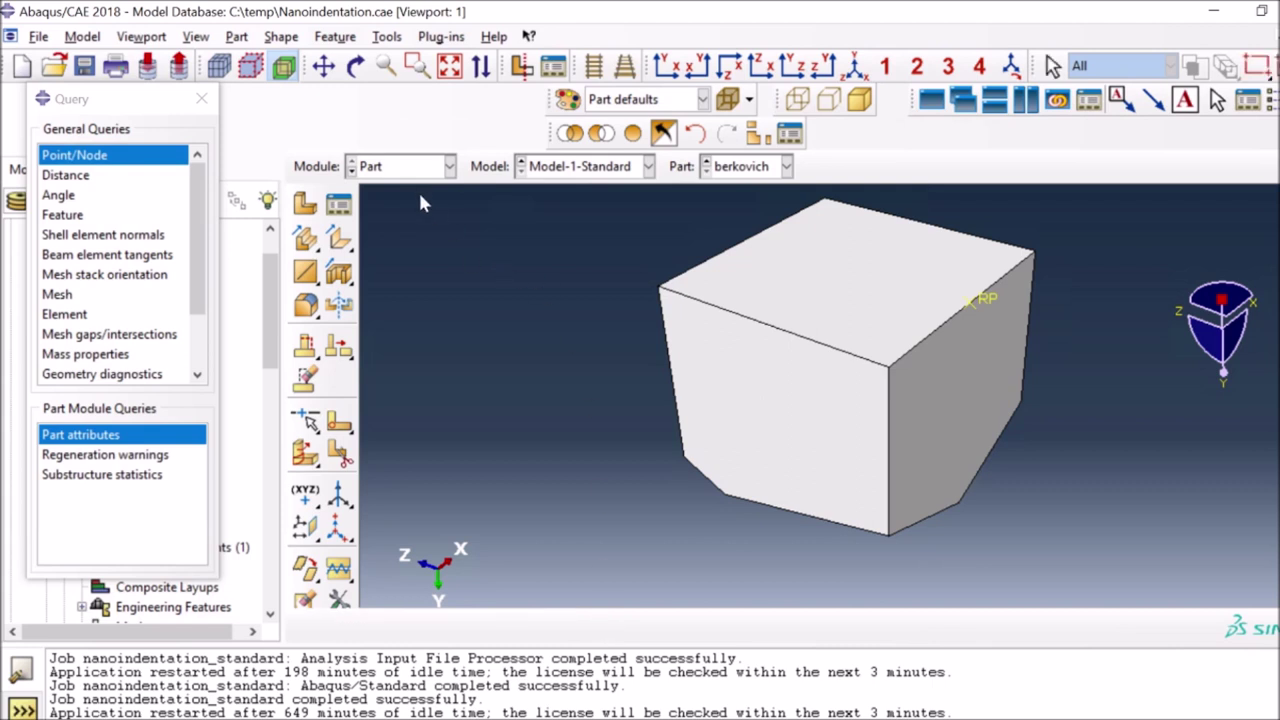
- Return to the Interaction module, show the whole assembly and close the constraint list
click(450, 167)
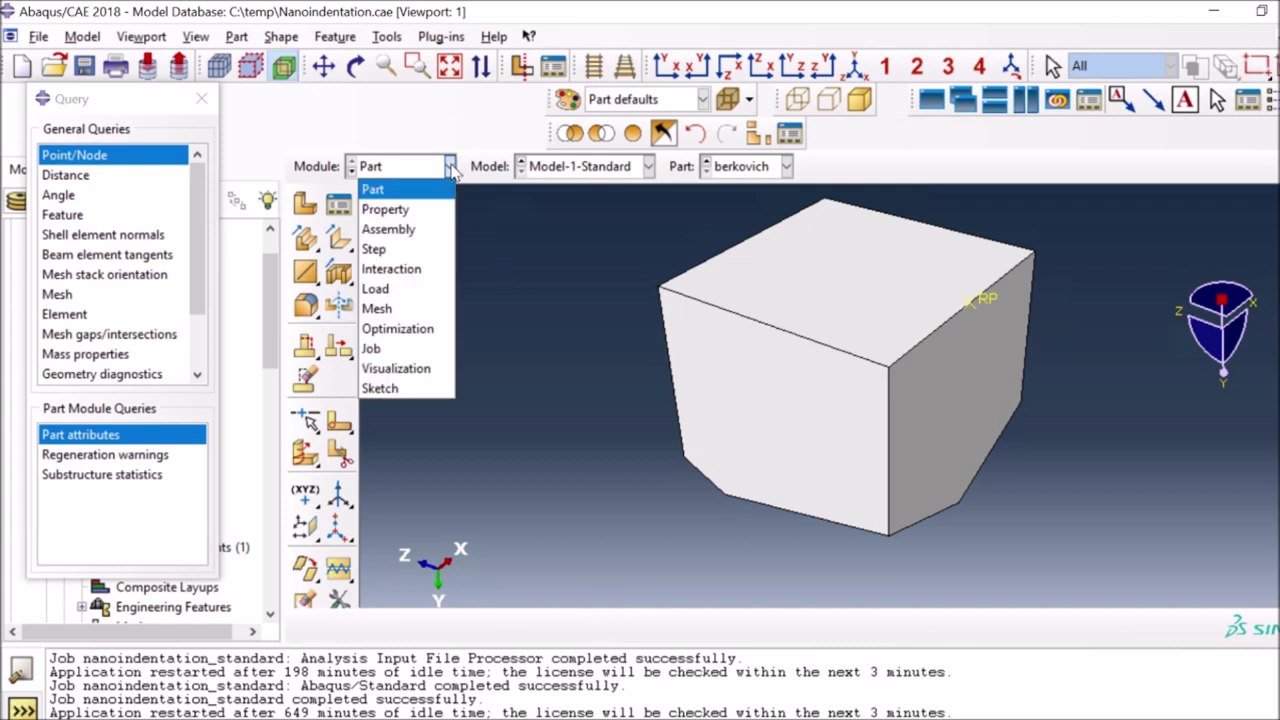
click(390, 269)
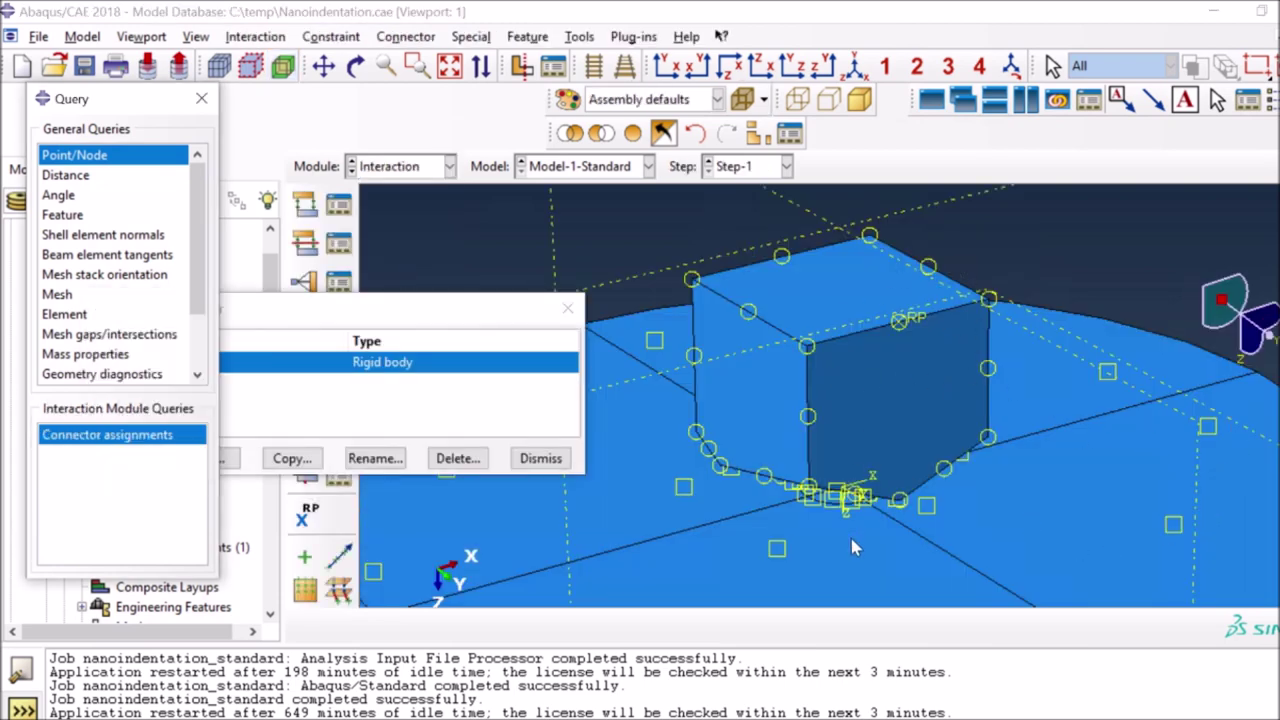
click(451, 68)
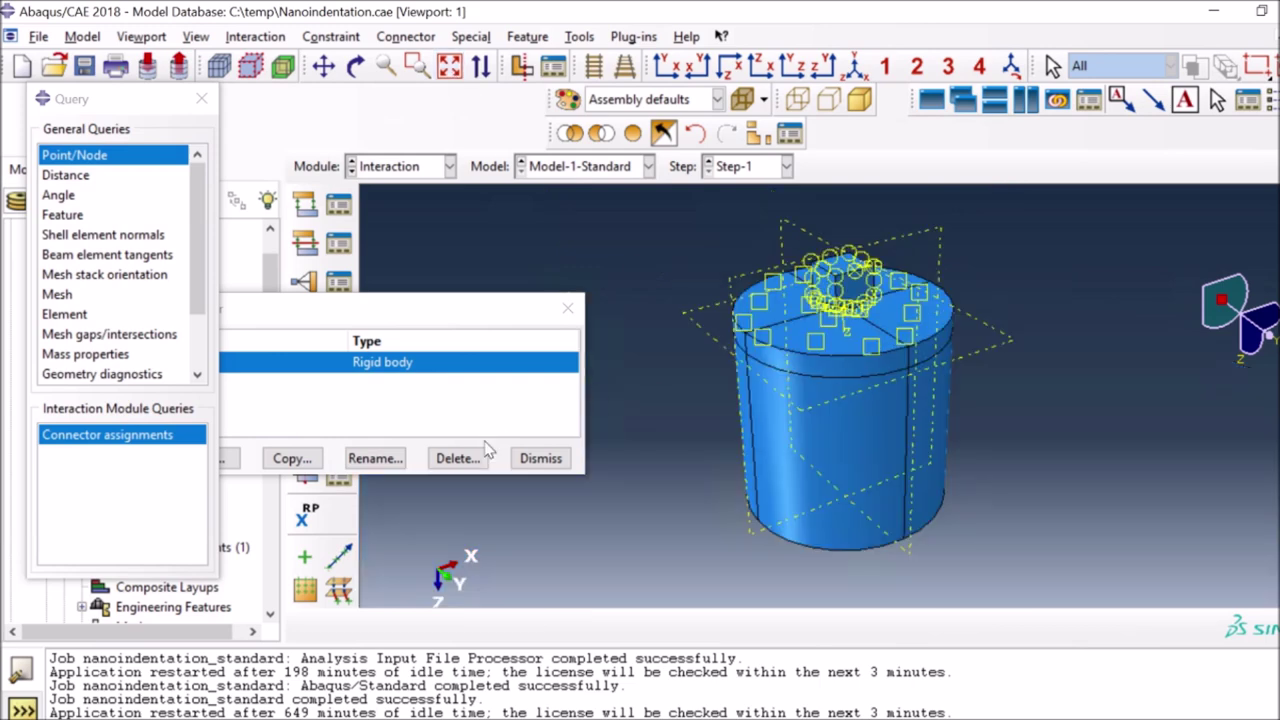
click(540, 460)
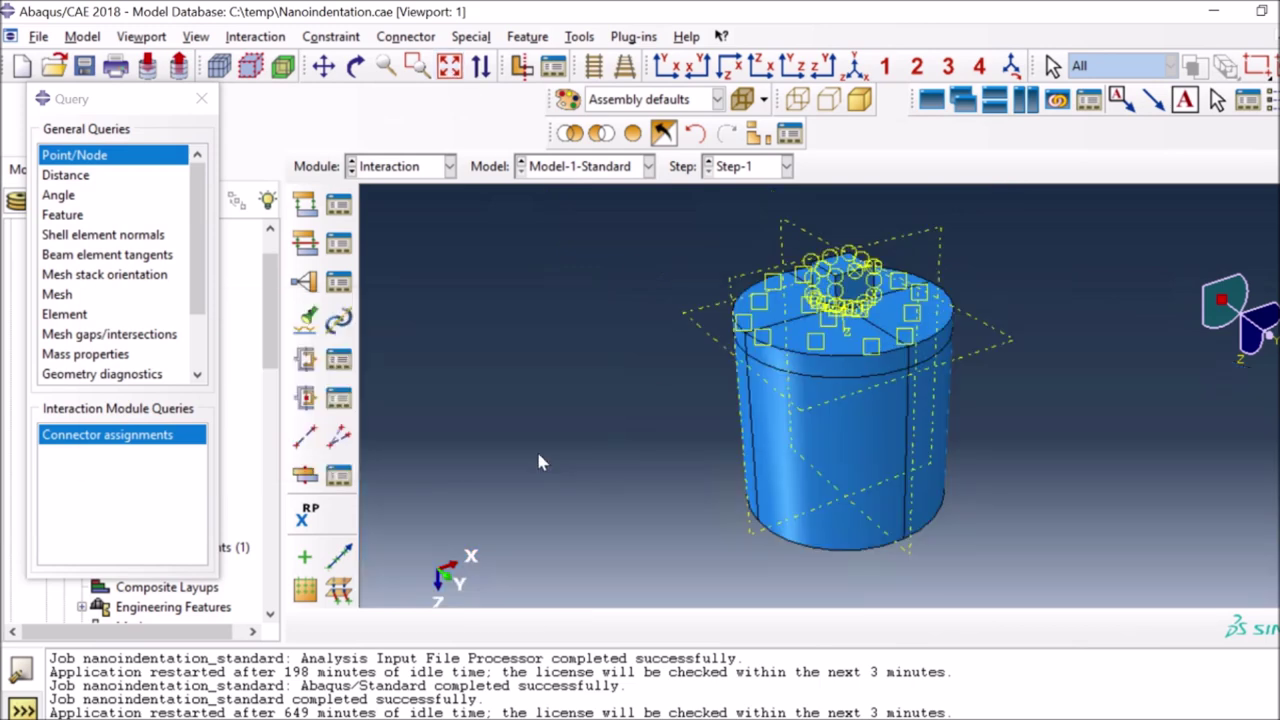
- Review the region and displacement settings of boundary condition BC-1 in the Load module, discarding any edits
click(449, 166)
click(406, 291)
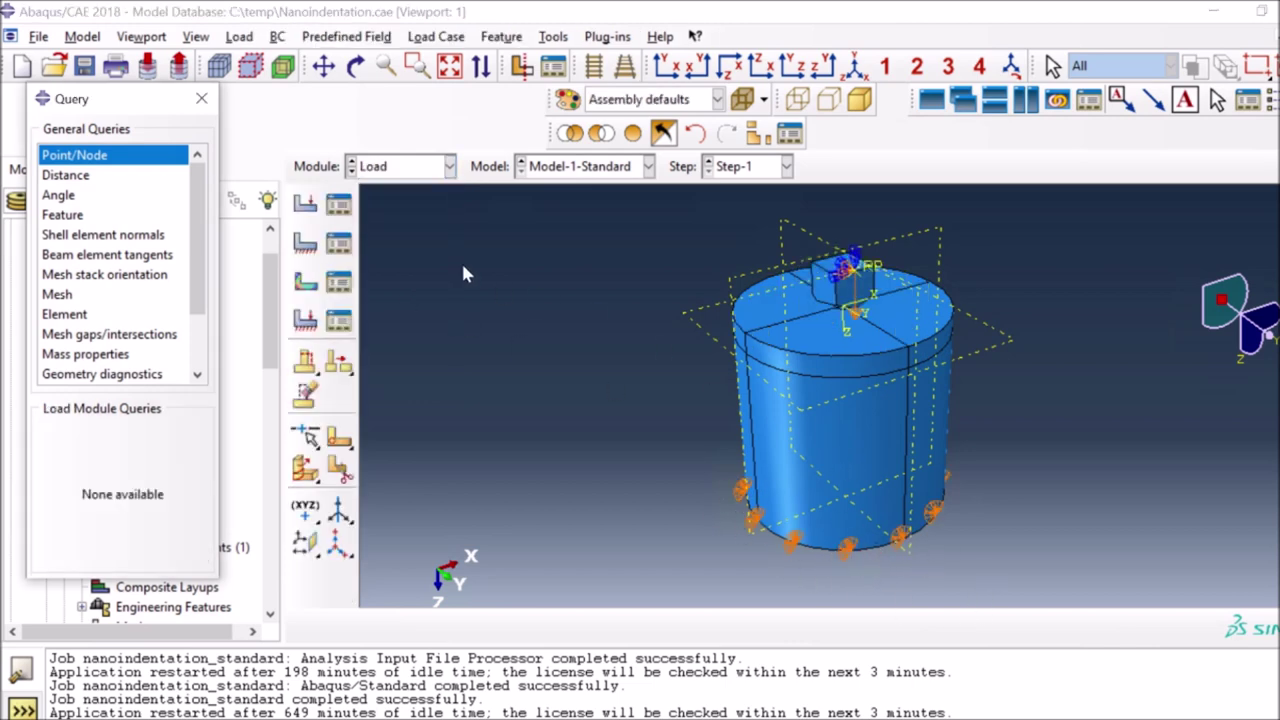
click(338, 244)
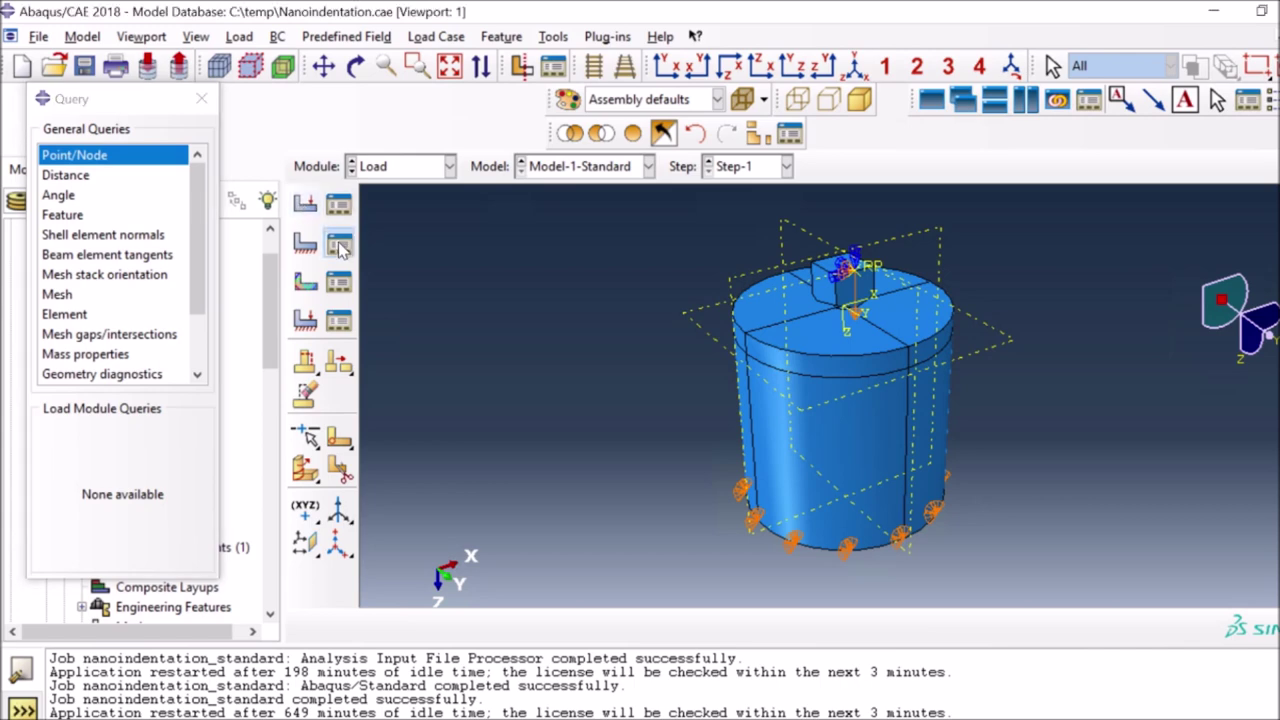
click(262, 150)
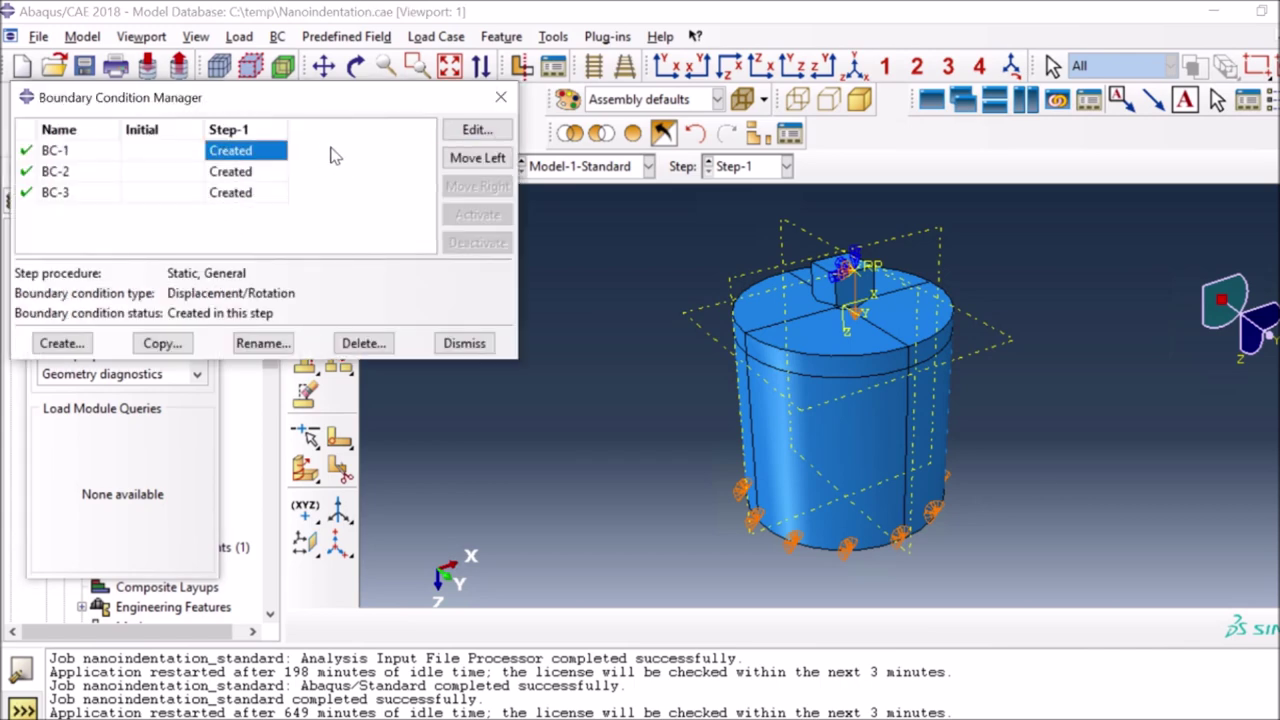
click(458, 134)
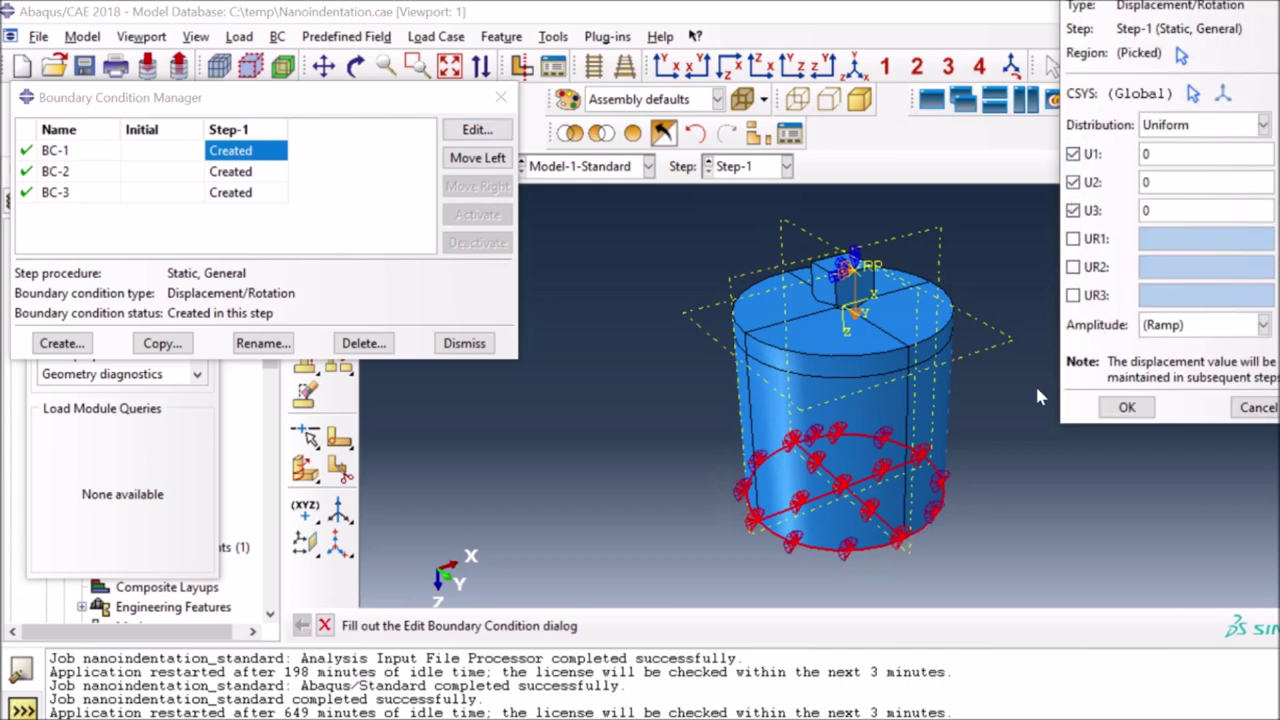
click(1256, 408)
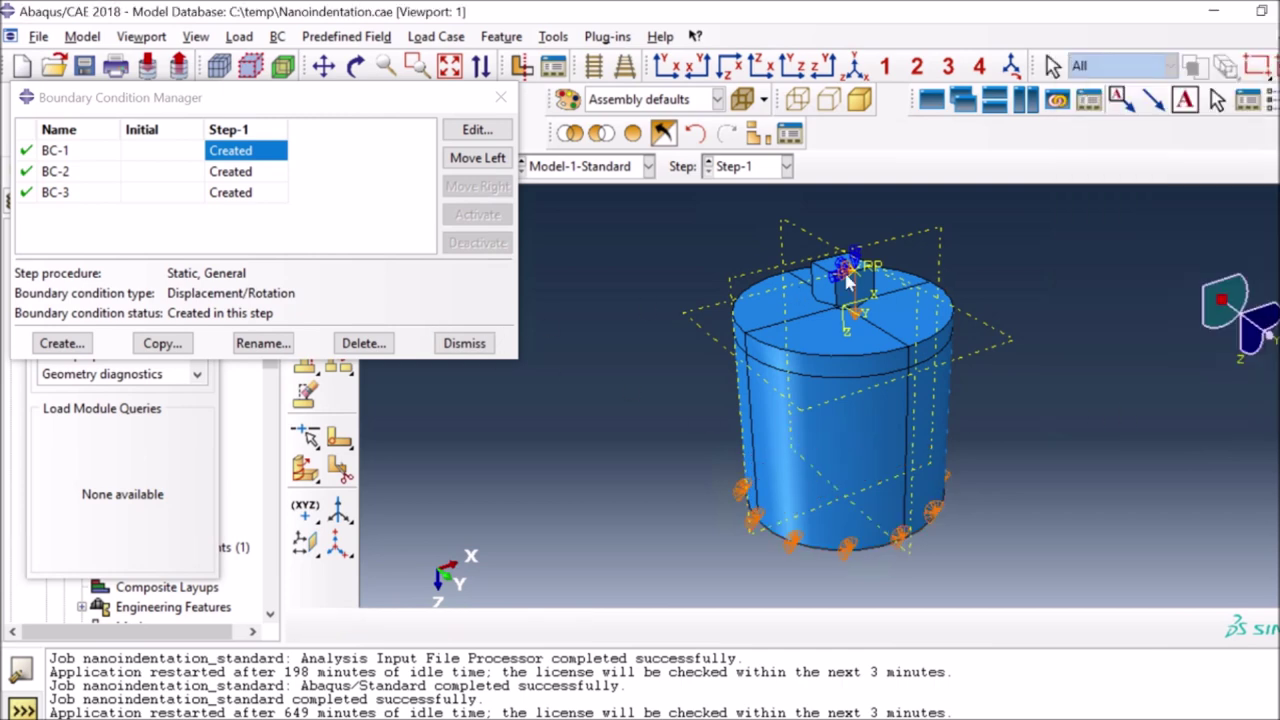
- Review the region and the displacement and rotation settings of boundary condition BC-2, discarding any edits
click(266, 173)
click(470, 134)
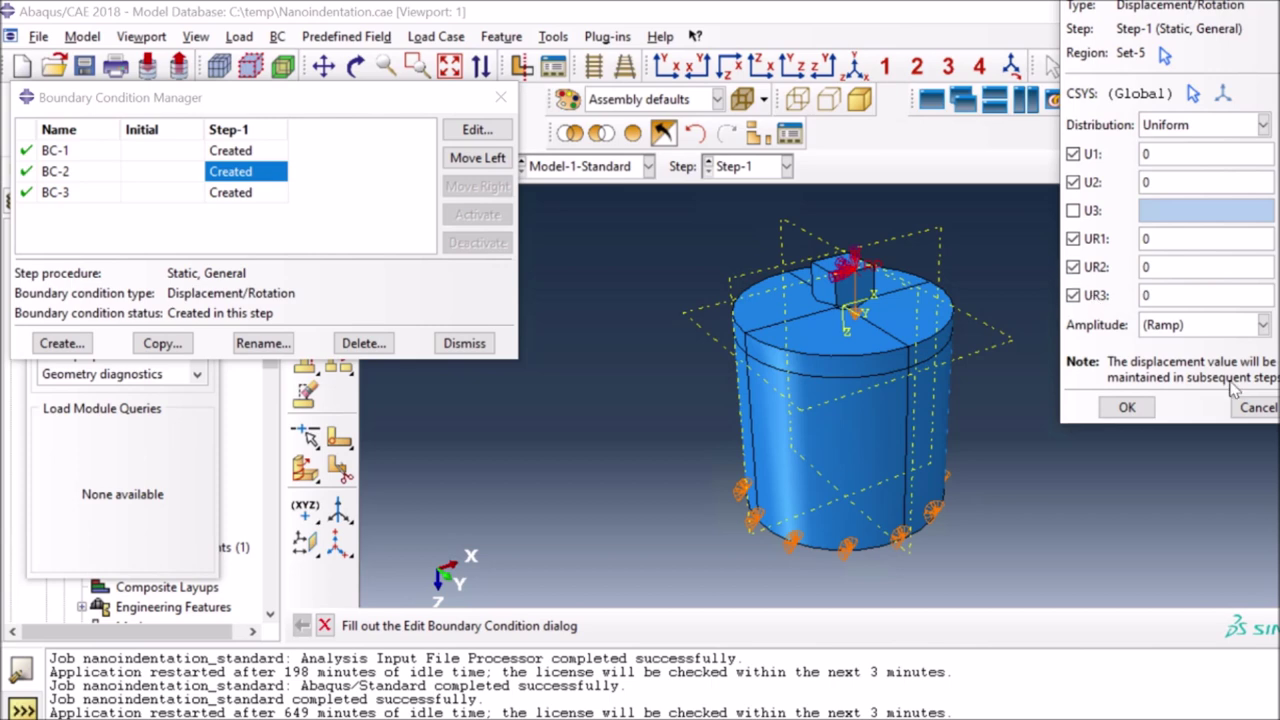
click(1252, 409)
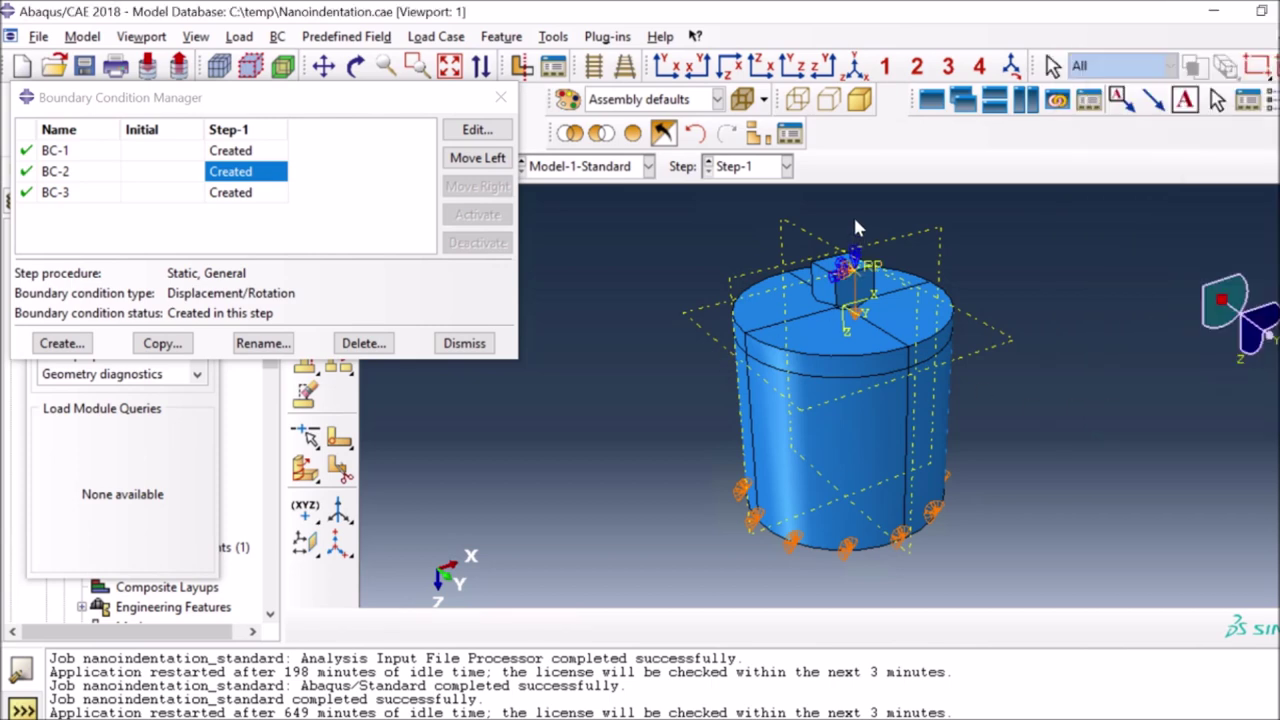
- Review the U3 displacement of boundary condition BC-3 and its available amplitudes, keeping Amp-2 selected
click(228, 193)
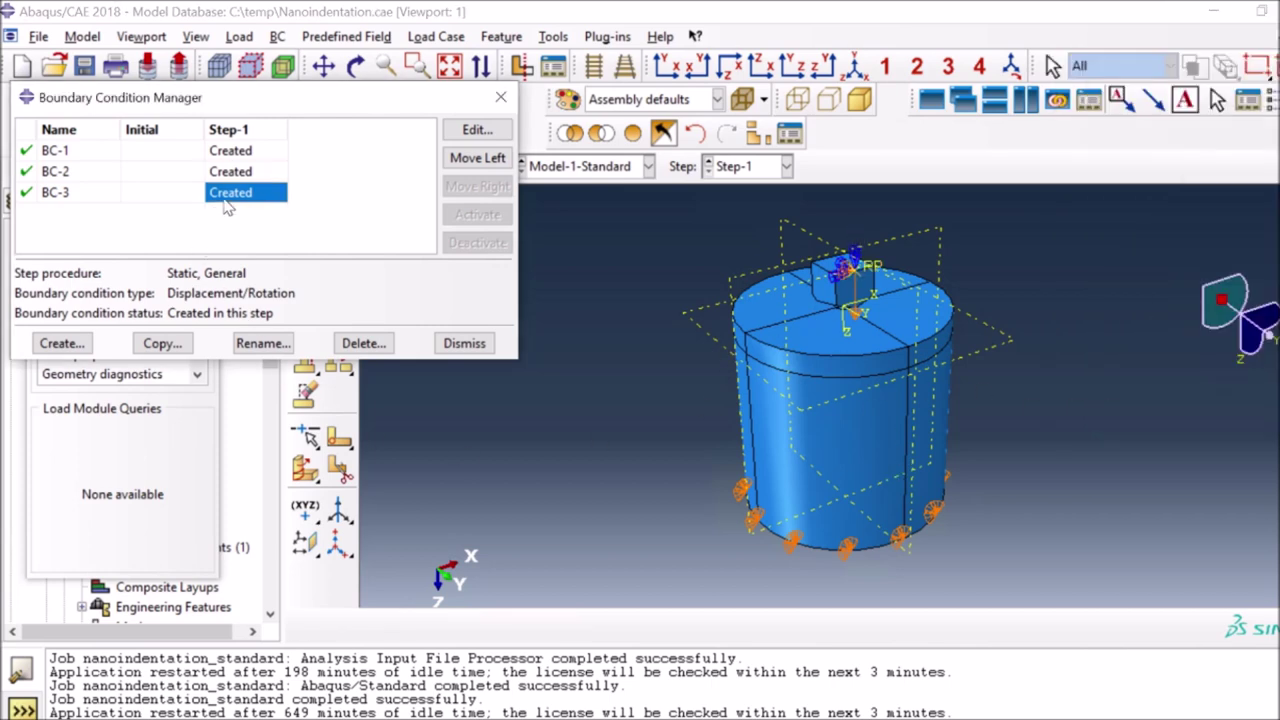
click(477, 129)
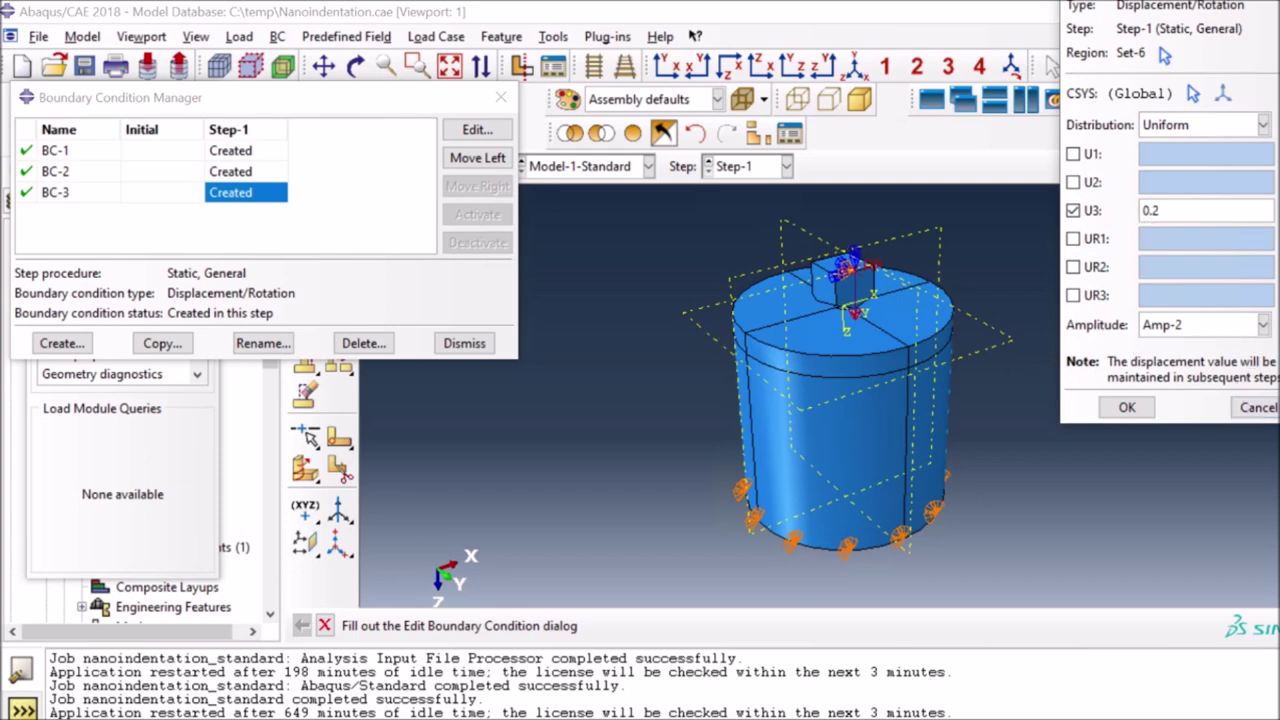
click(1262, 326)
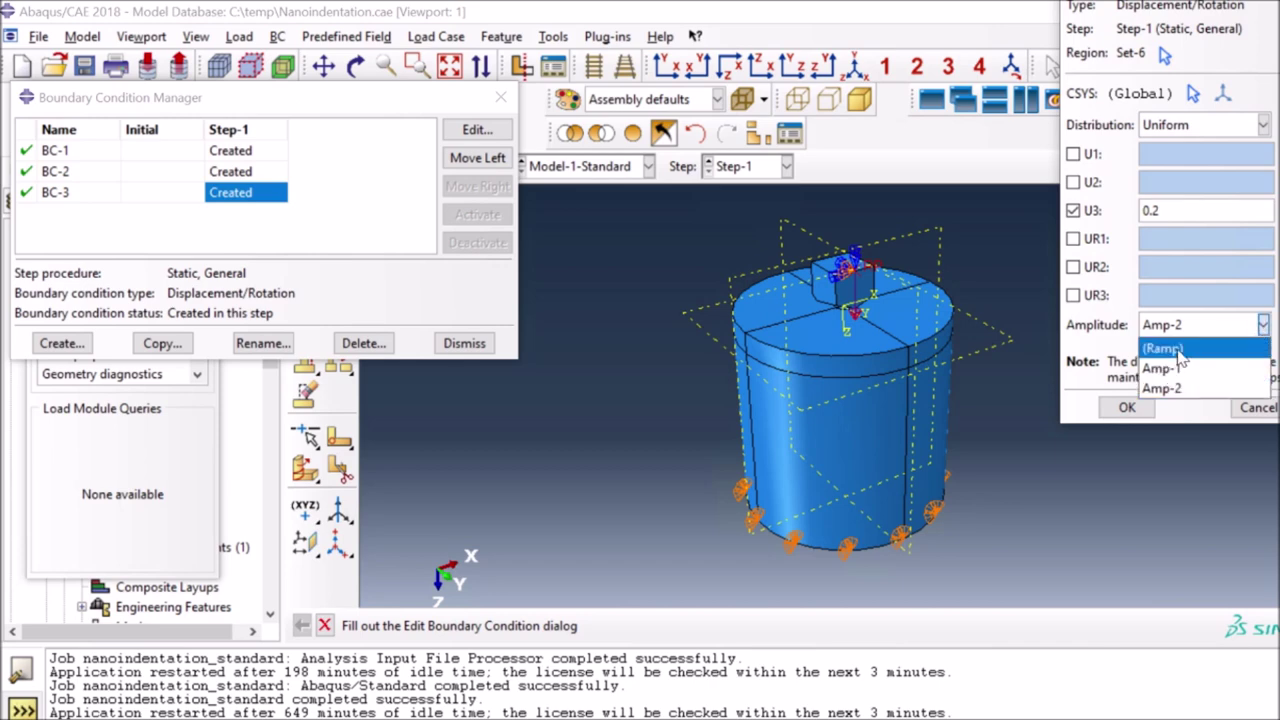
click(1162, 388)
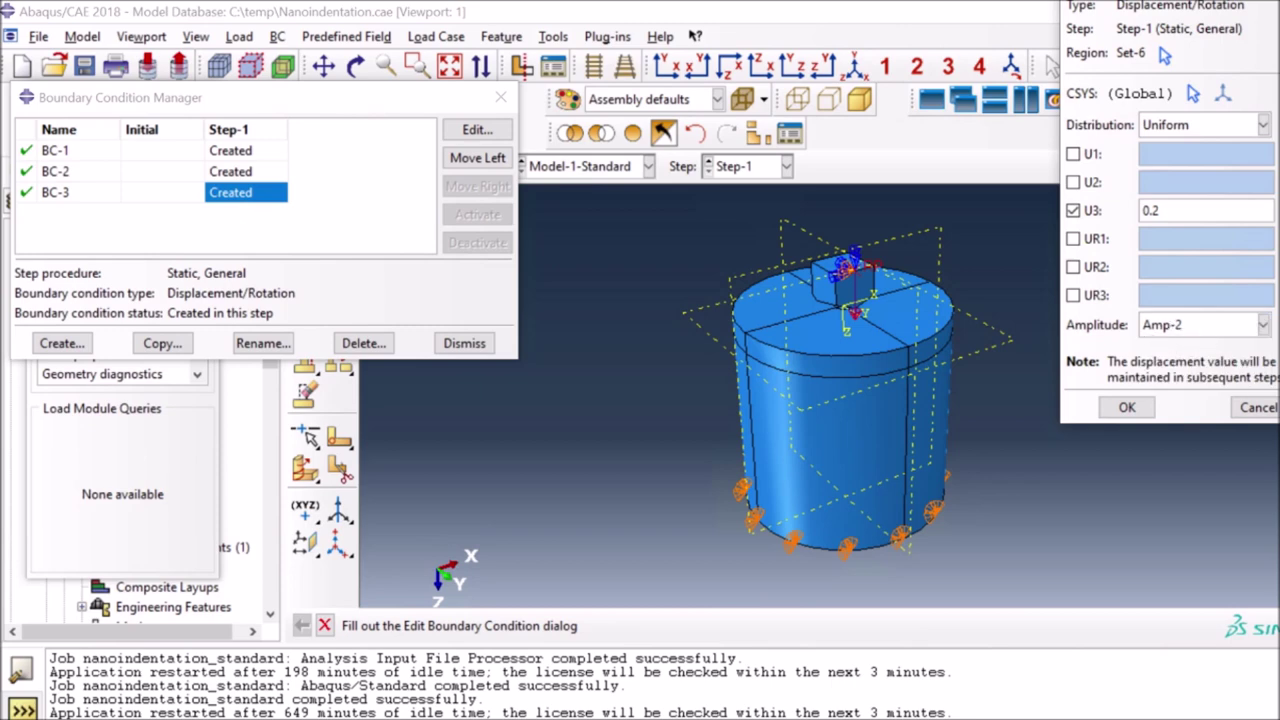
- Define tabular amplitude Amp-3 with time/amplitude pairs 0/0, 1/1 and 1.5/0, and discard it without saving
click(1274, 326)
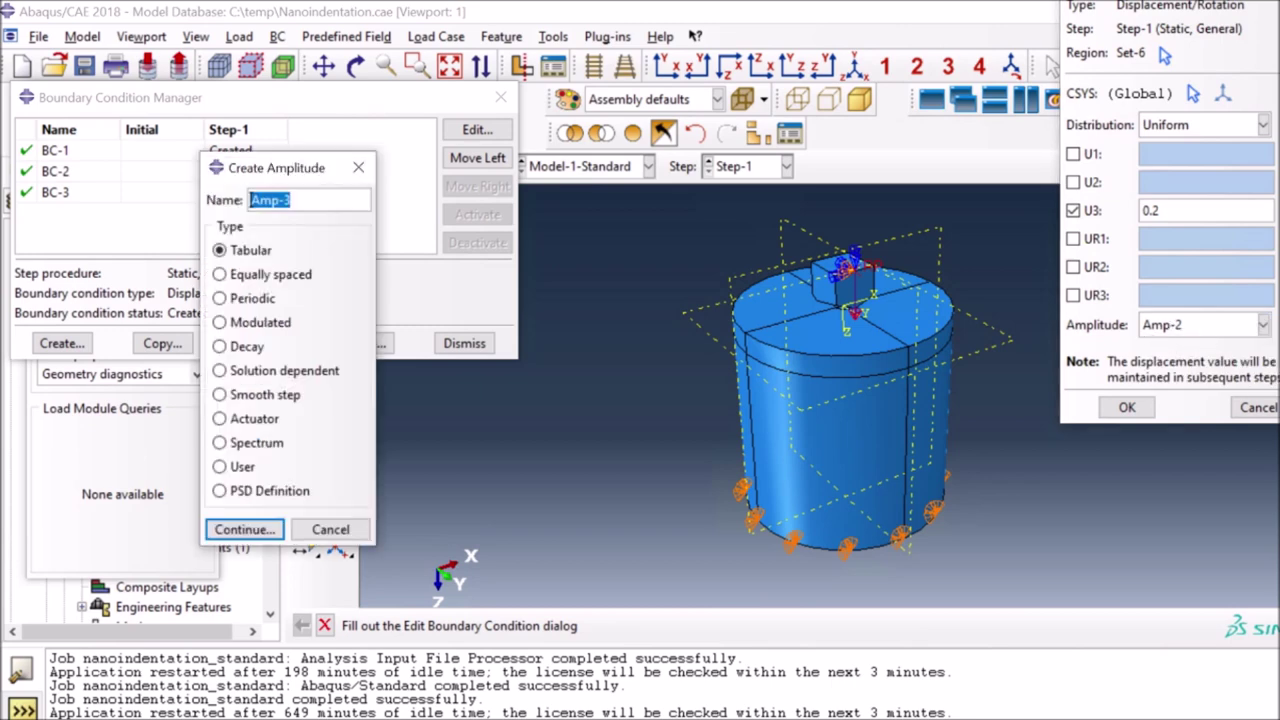
click(246, 532)
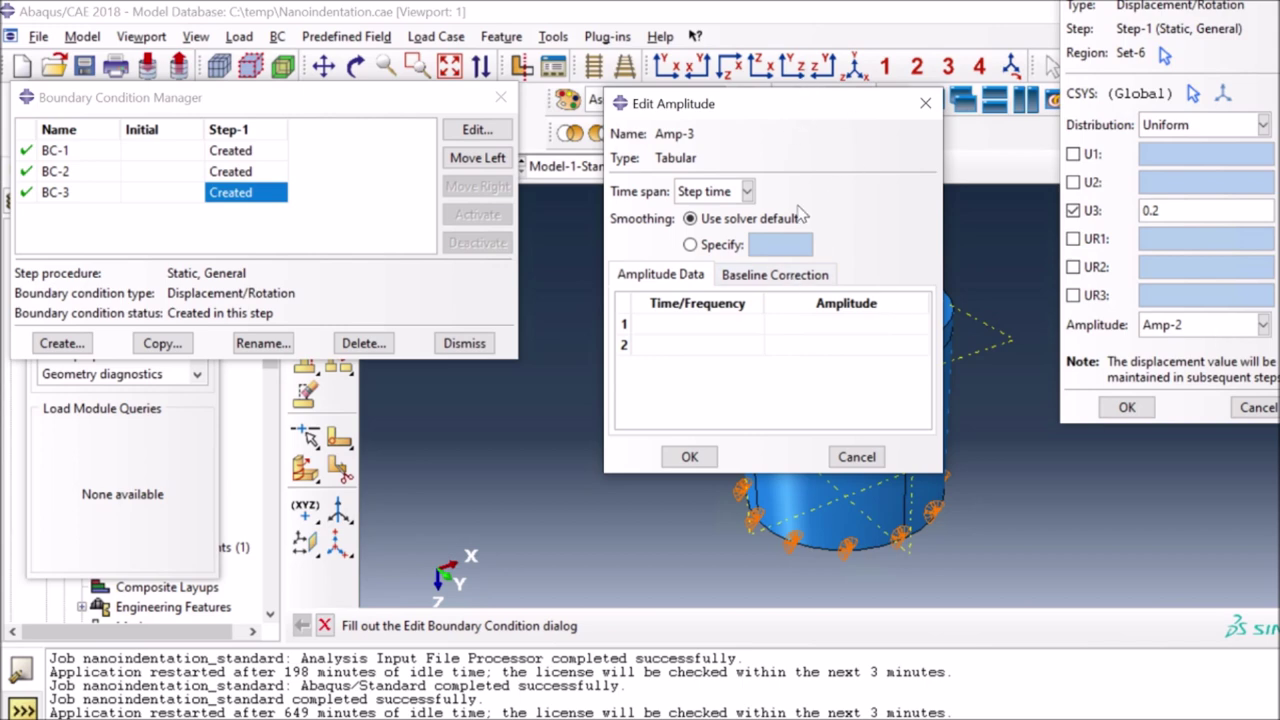
click(634, 323)
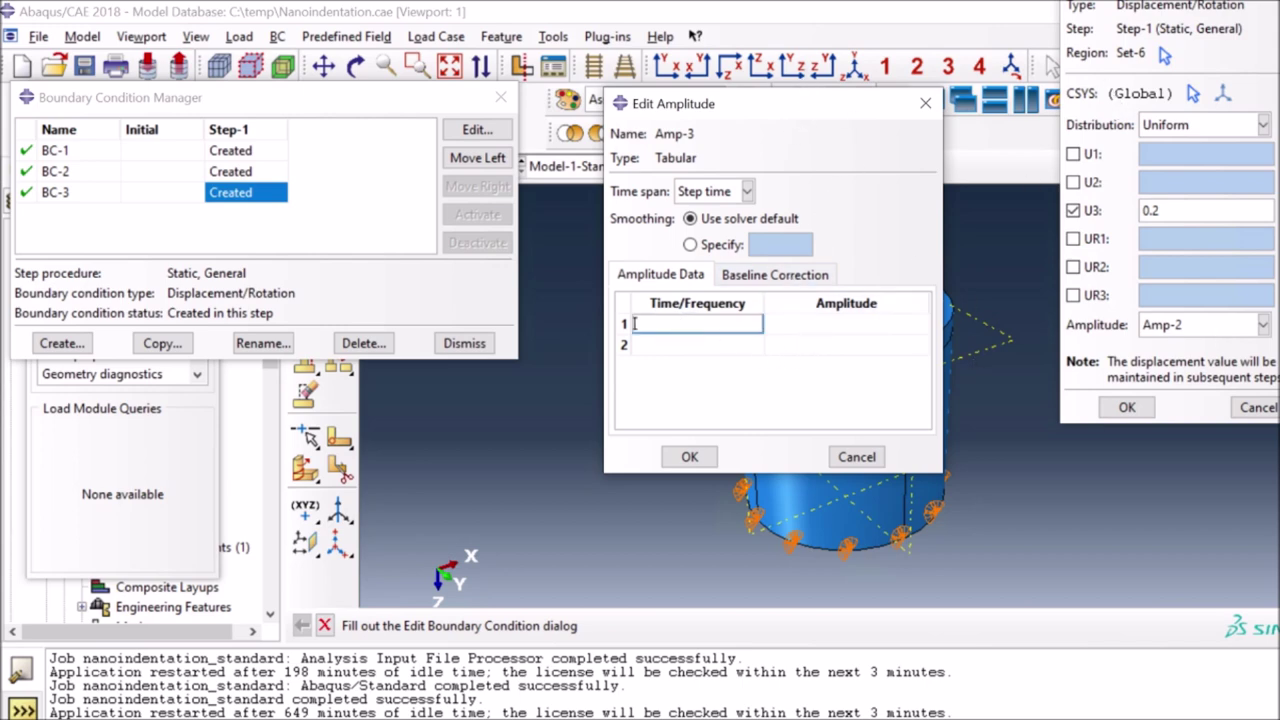
key(Tab)
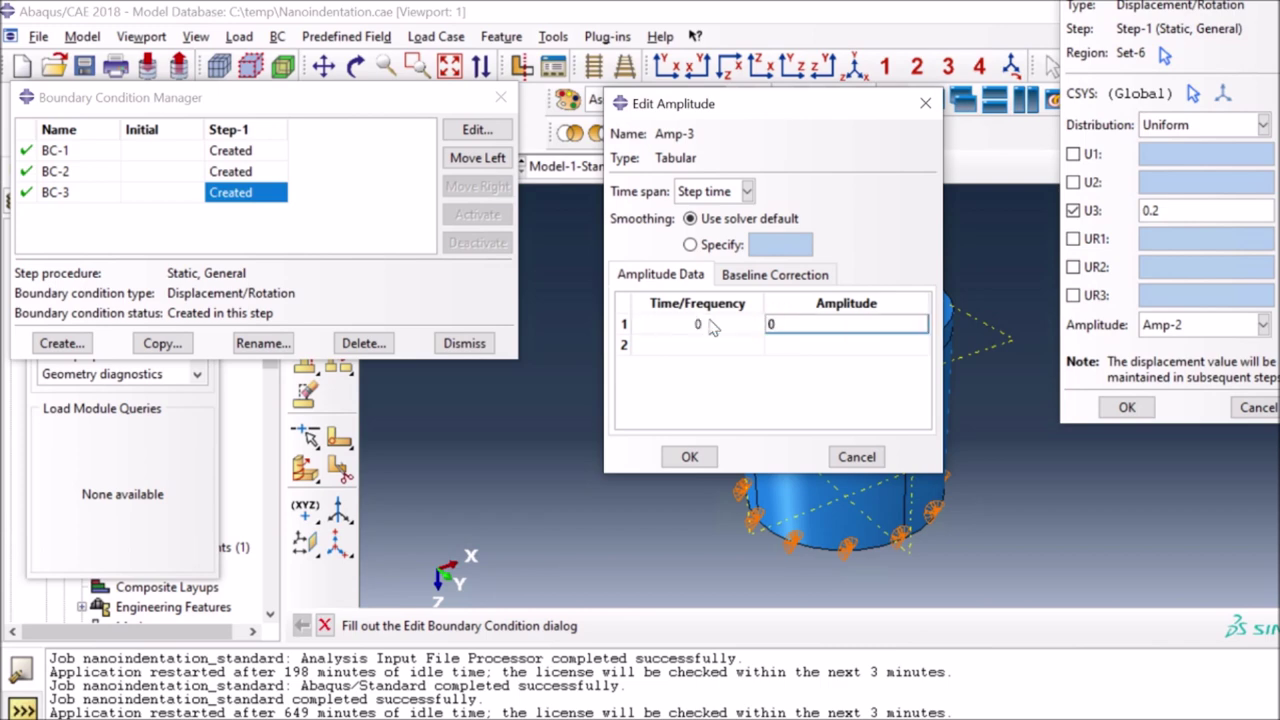
key(Down)
key(Tab)
key(shift+Tab)
key(Up)
key(Down)
key(shift+Tab)
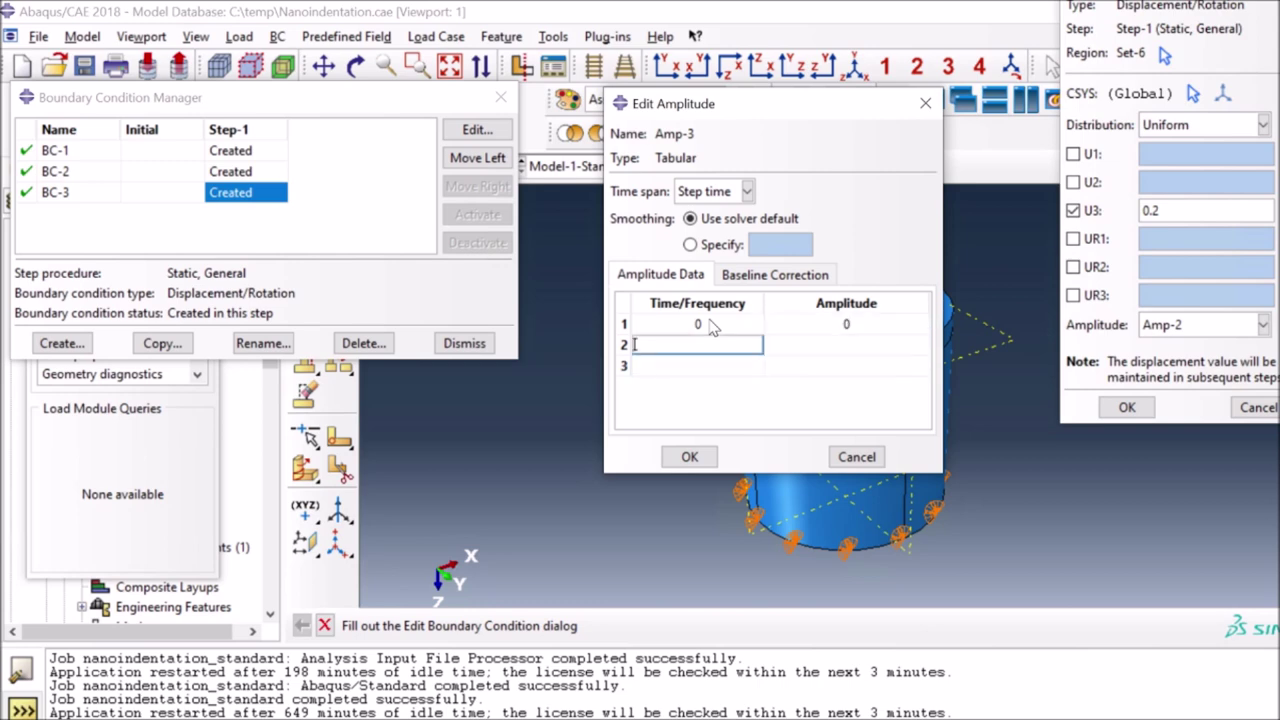
key(Tab)
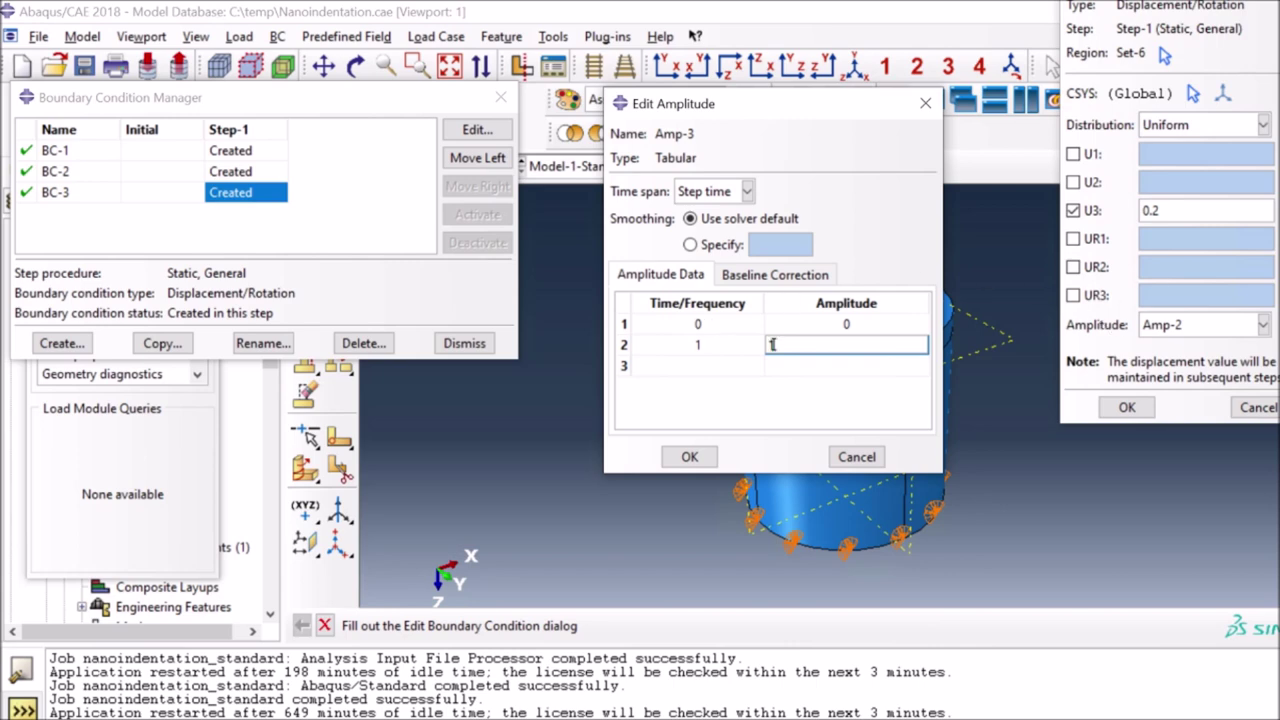
click(745, 366)
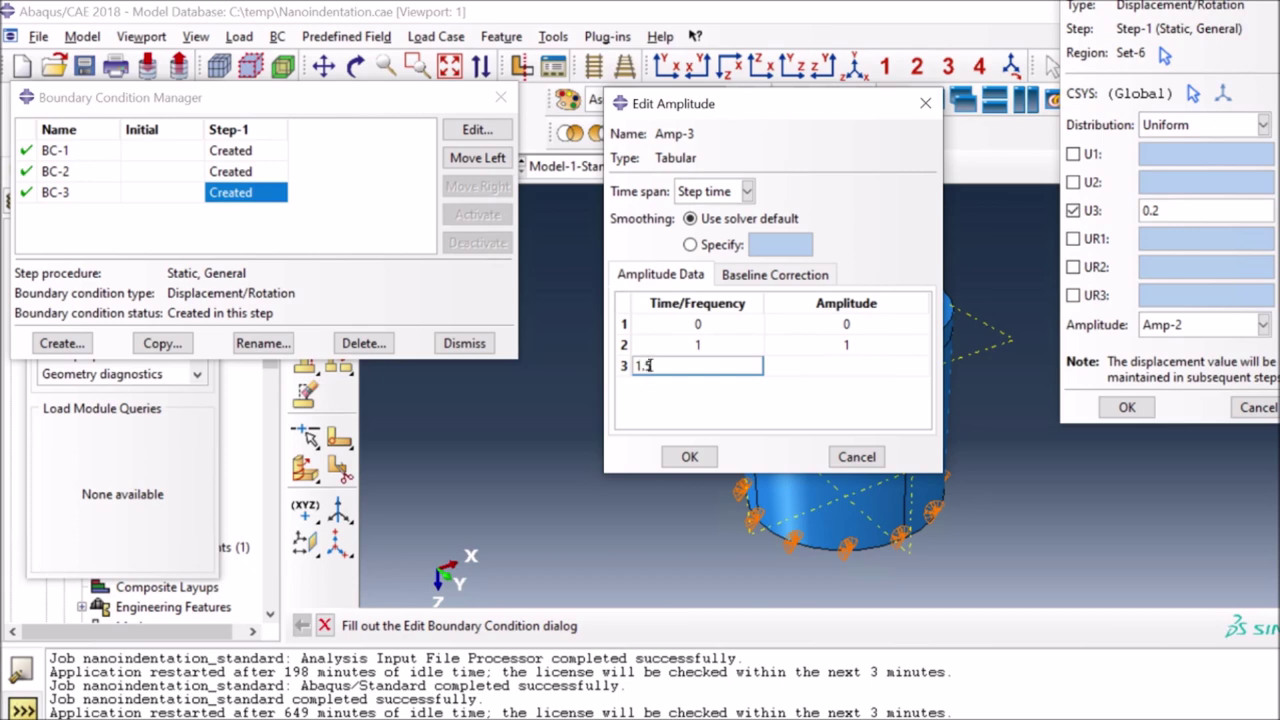
key(Tab)
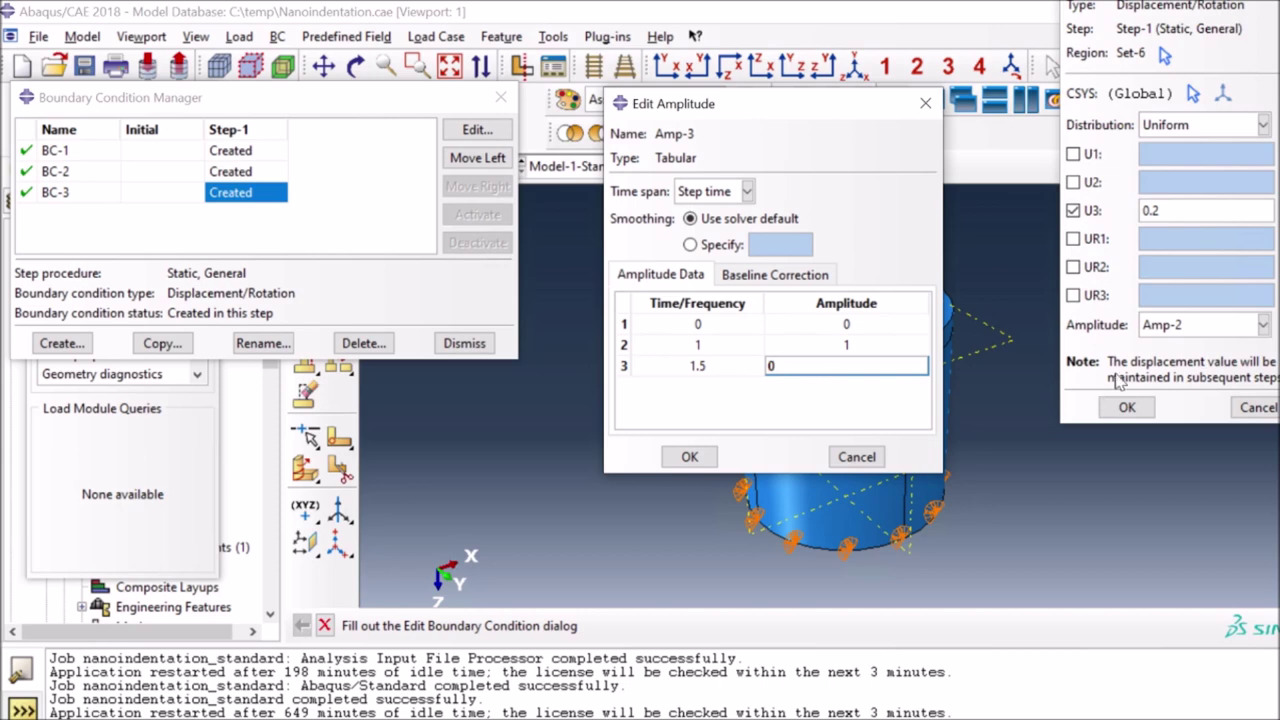
click(857, 457)
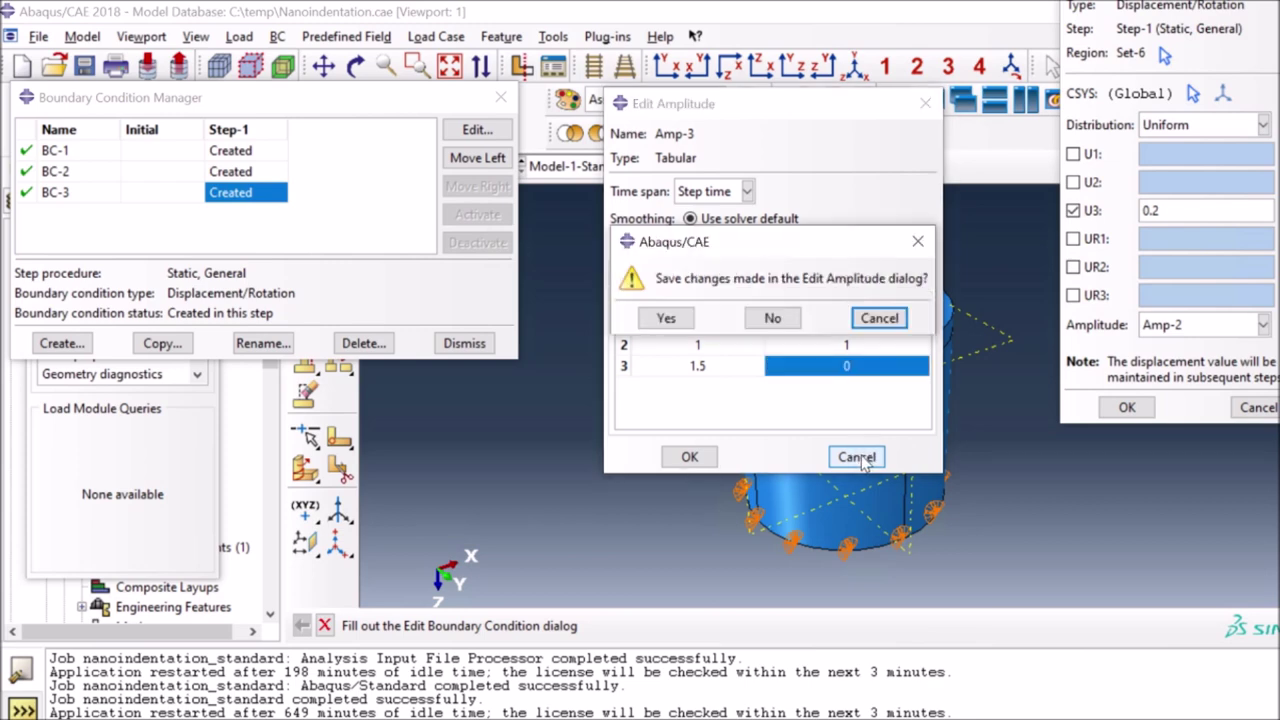
click(773, 320)
- Accept the BC-3 settings and close the boundary condition list
click(1127, 407)
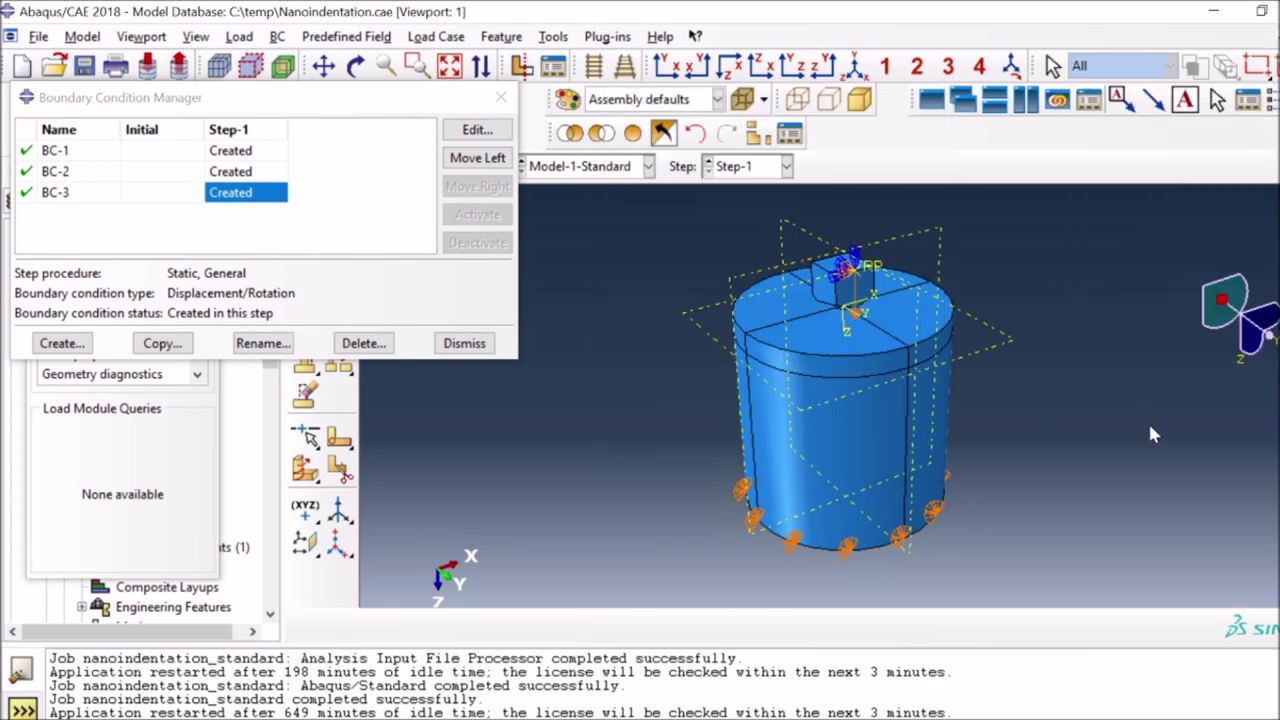
click(462, 344)
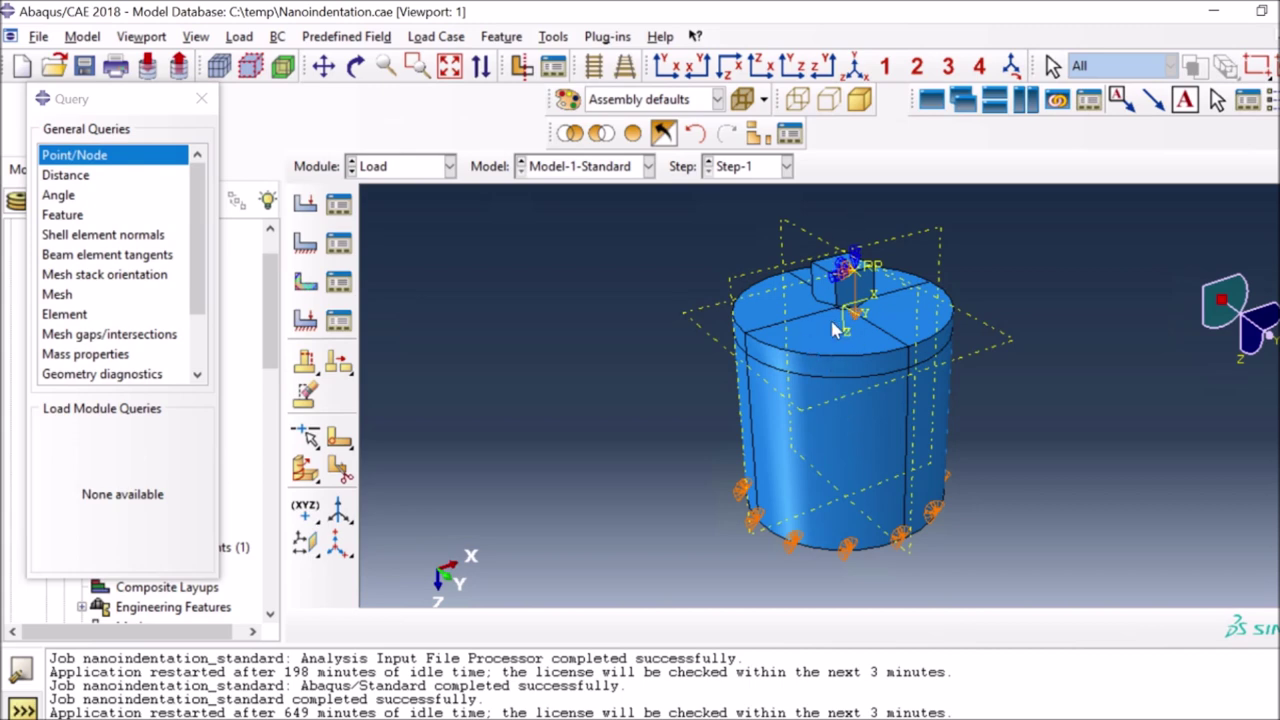
- Display the berkovich part's mesh in the Mesh module and review its global seed sizing, discarding any edits
click(450, 168)
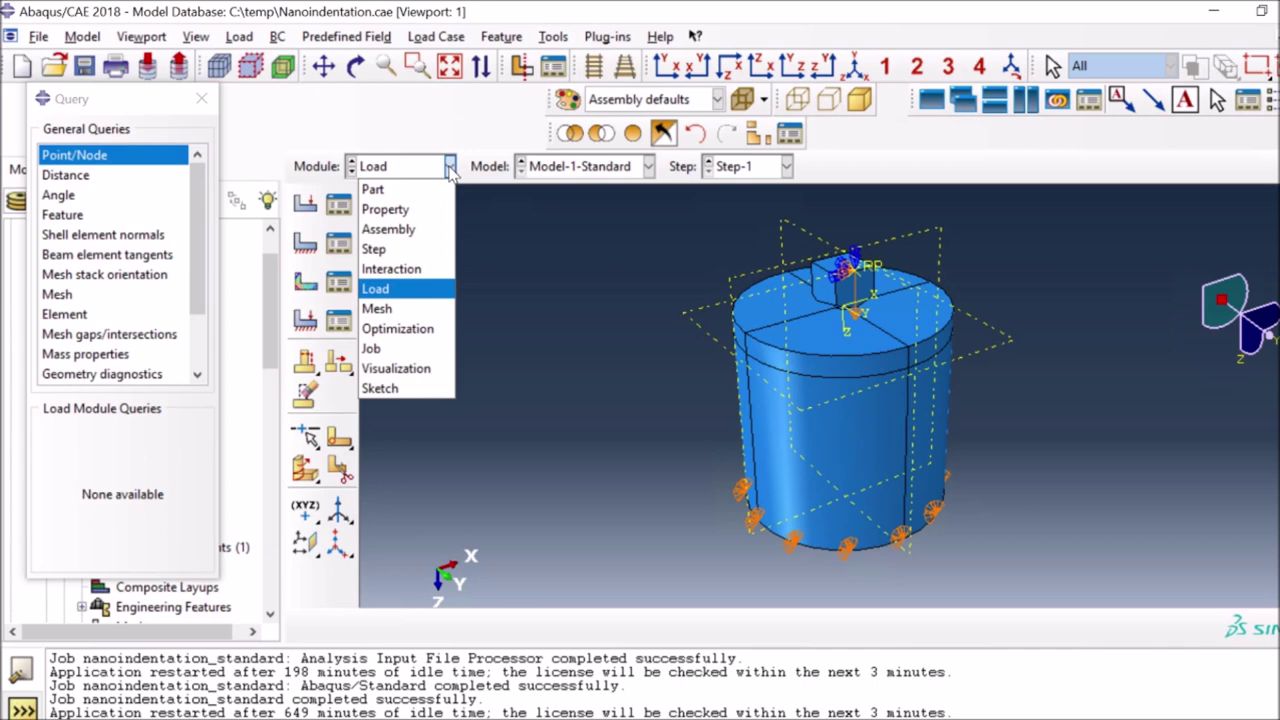
click(412, 312)
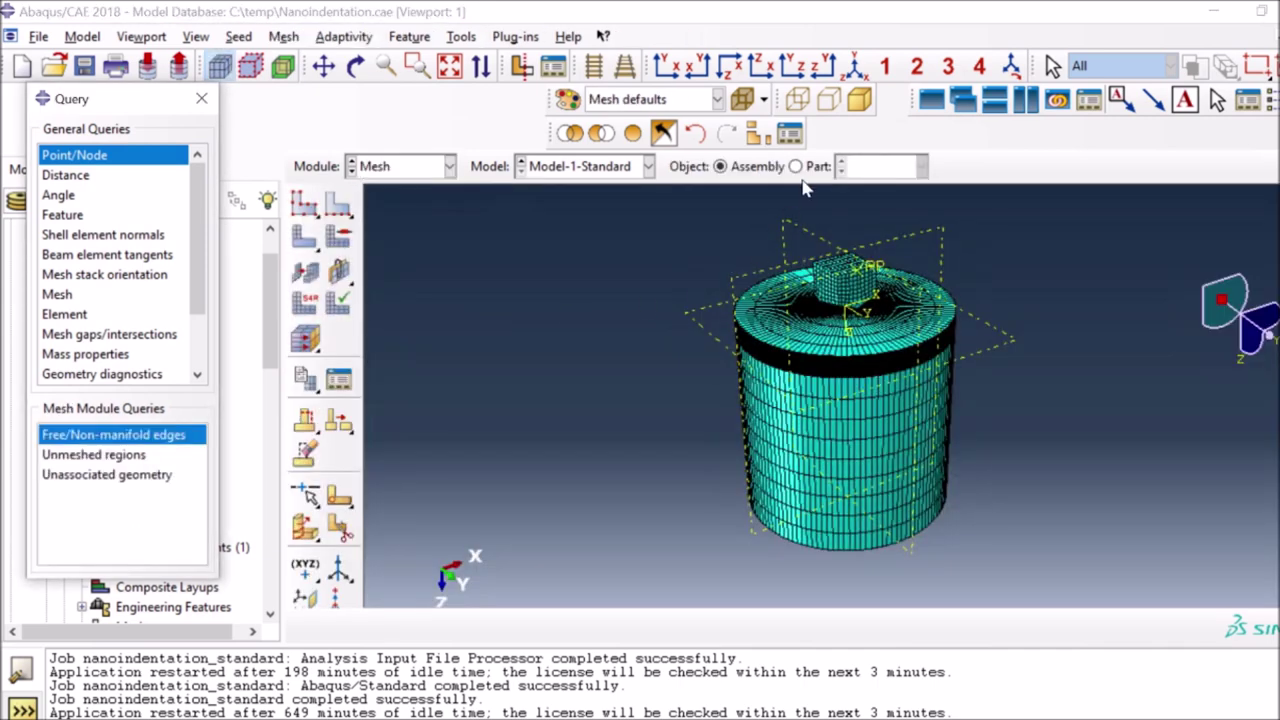
click(795, 166)
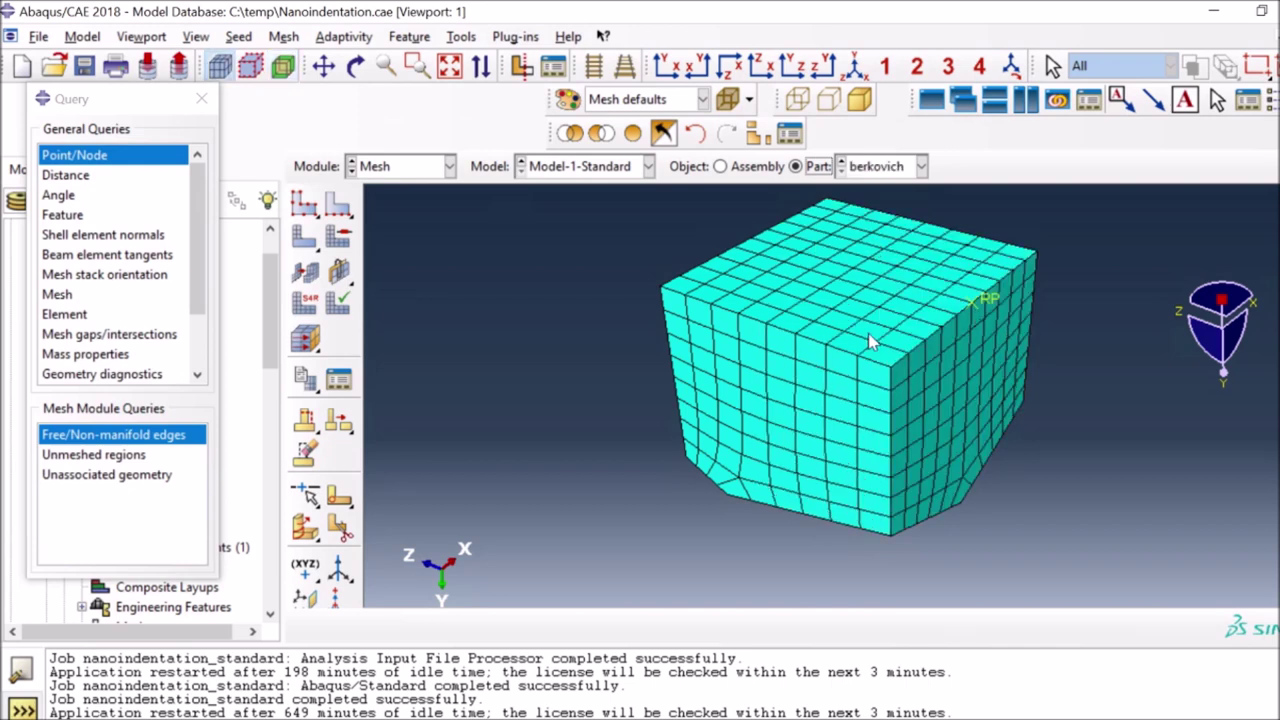
click(305, 205)
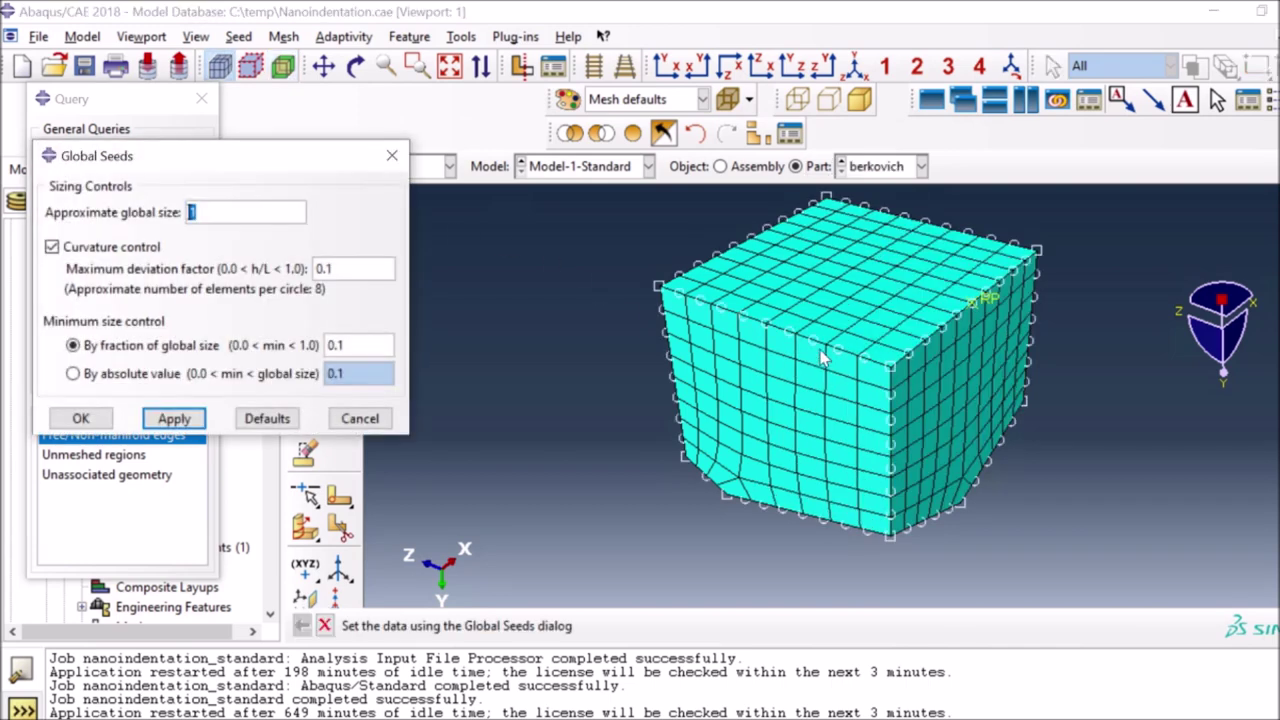
click(362, 420)
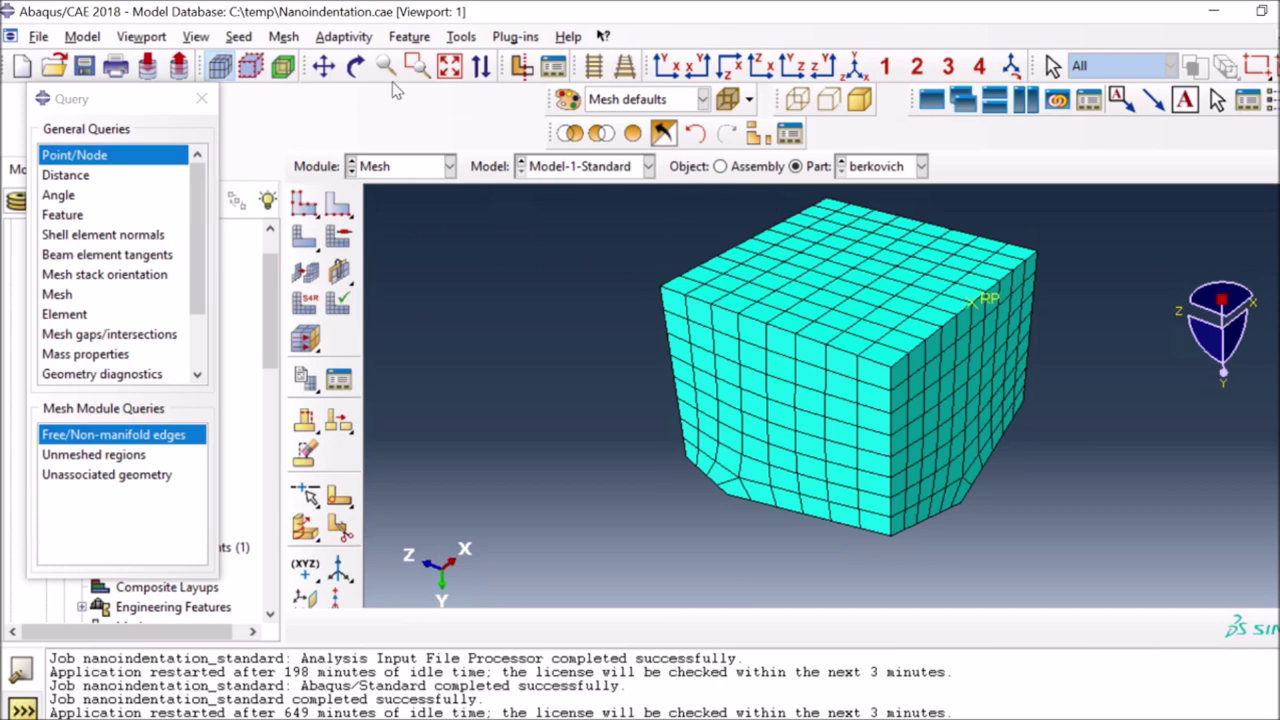
- Examine the berkovich part's mesh from several angles, including its indenter tip and upper face
click(355, 66)
mouse_move(846, 411)
mouse_down()
mouse_move(876, 443)
mouse_move(871, 380)
mouse_move(812, 280)
mouse_move(855, 388)
mouse_up()
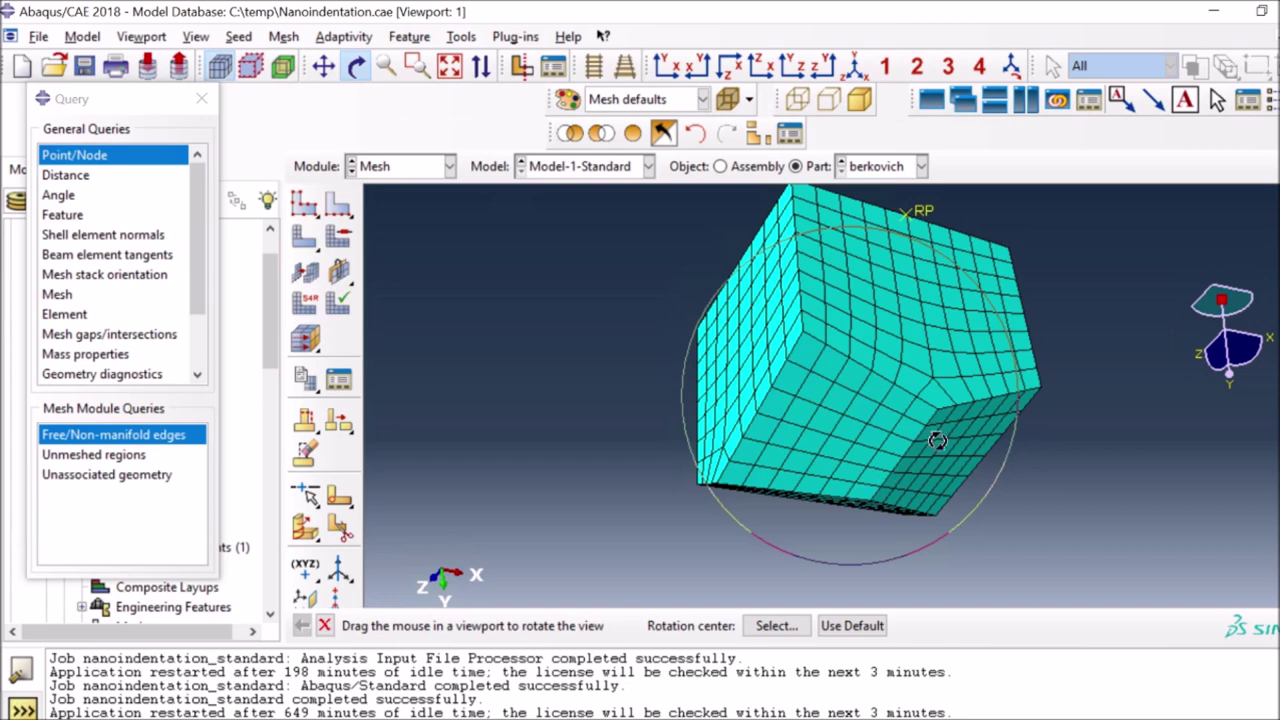
drag(881, 367, 877, 508)
drag(779, 379, 786, 386)
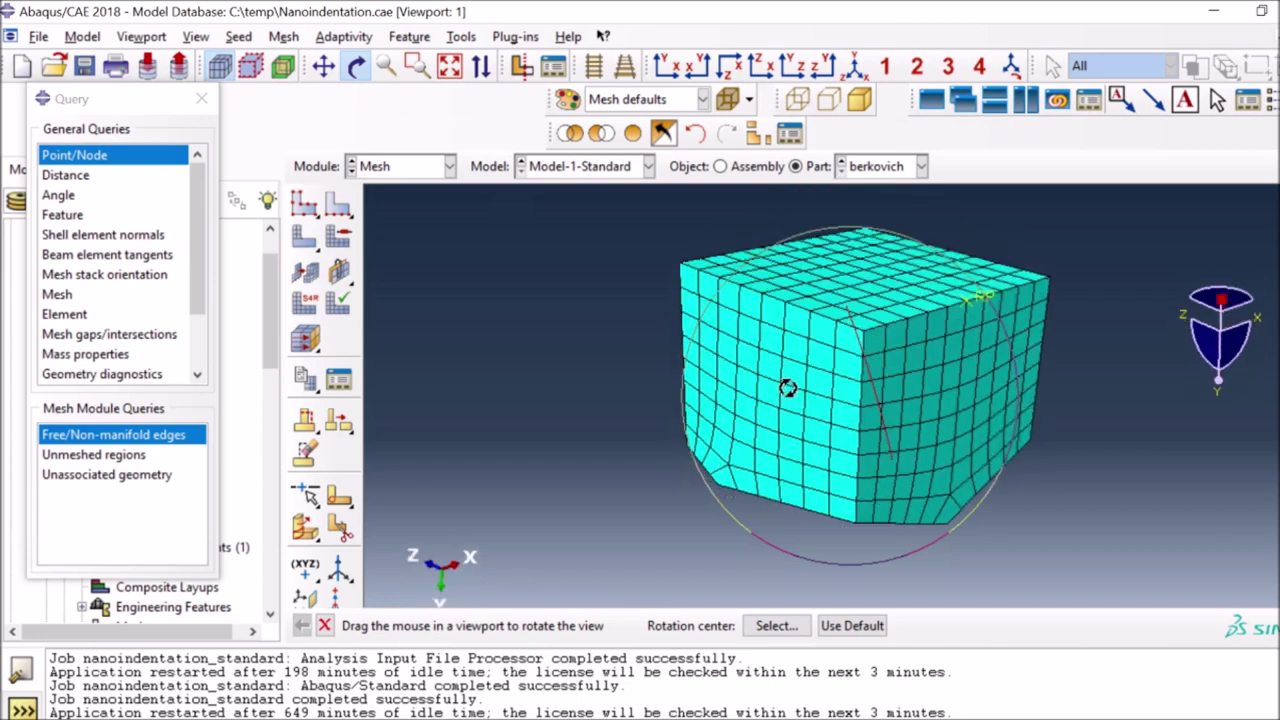
drag(828, 302, 842, 244)
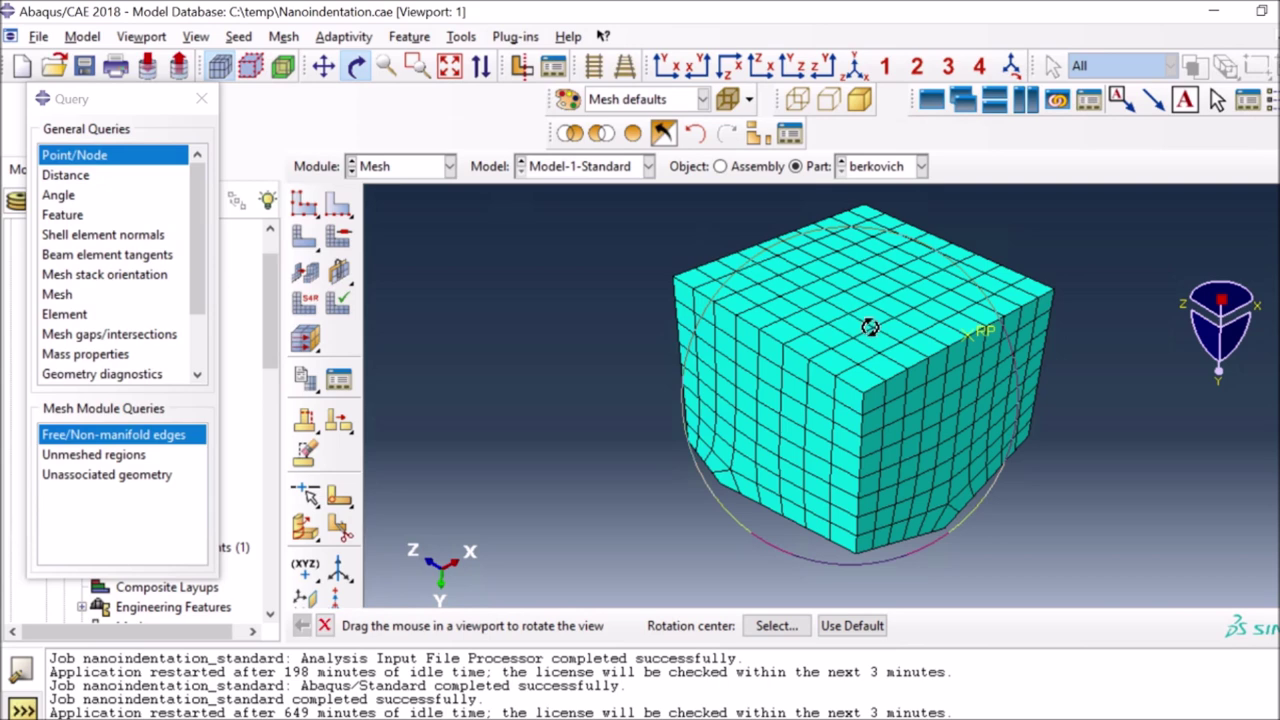
drag(866, 314, 886, 330)
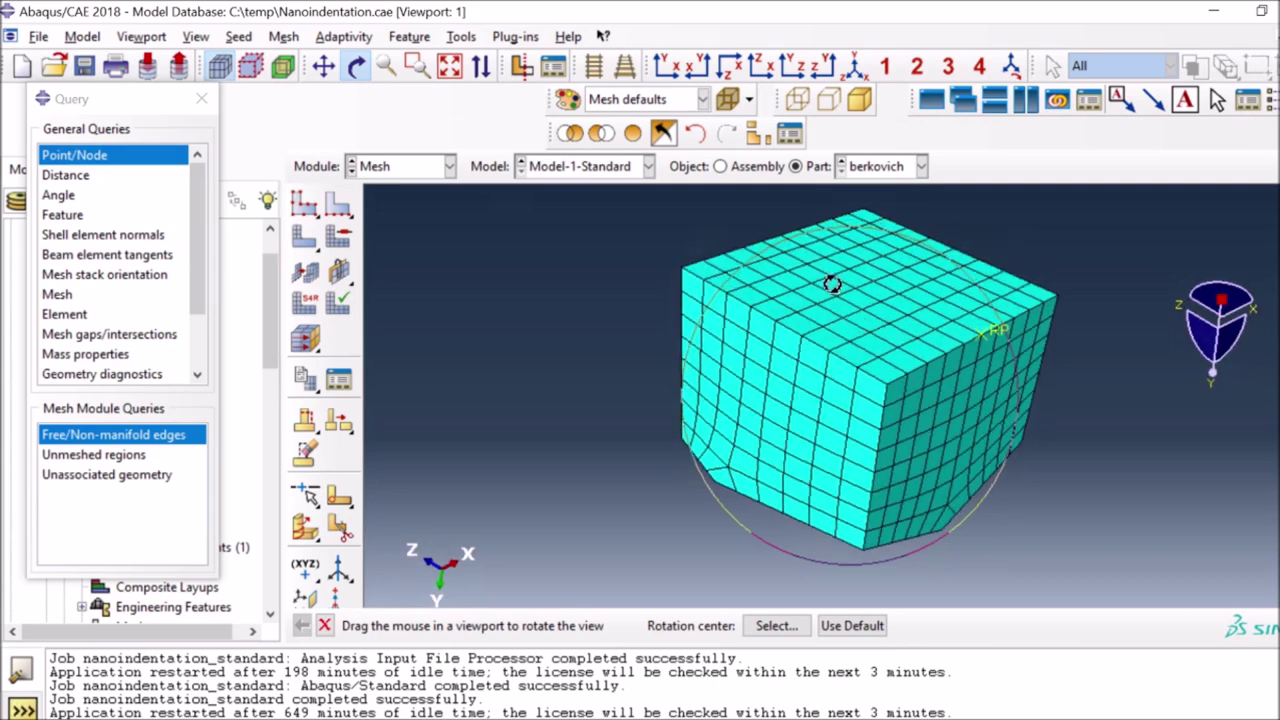
- Display the mesh of Part-2 and examine its refined central region and the whole cylinder
click(882, 168)
click(868, 189)
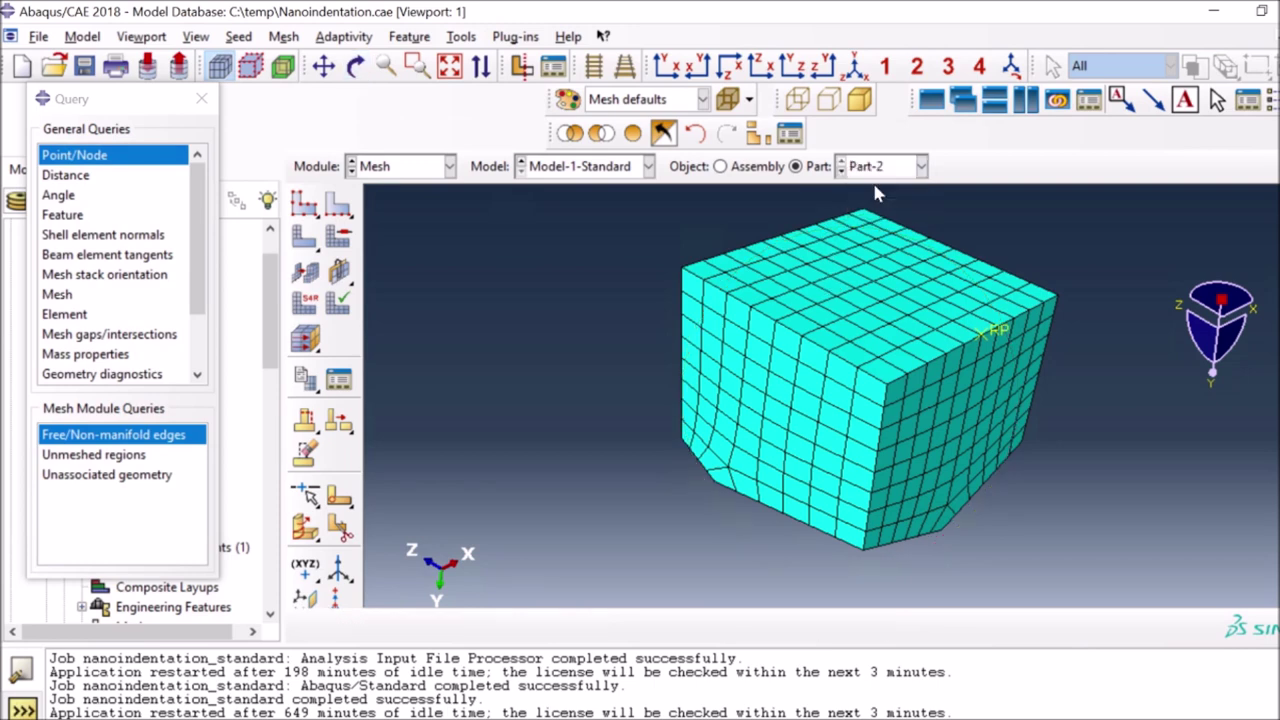
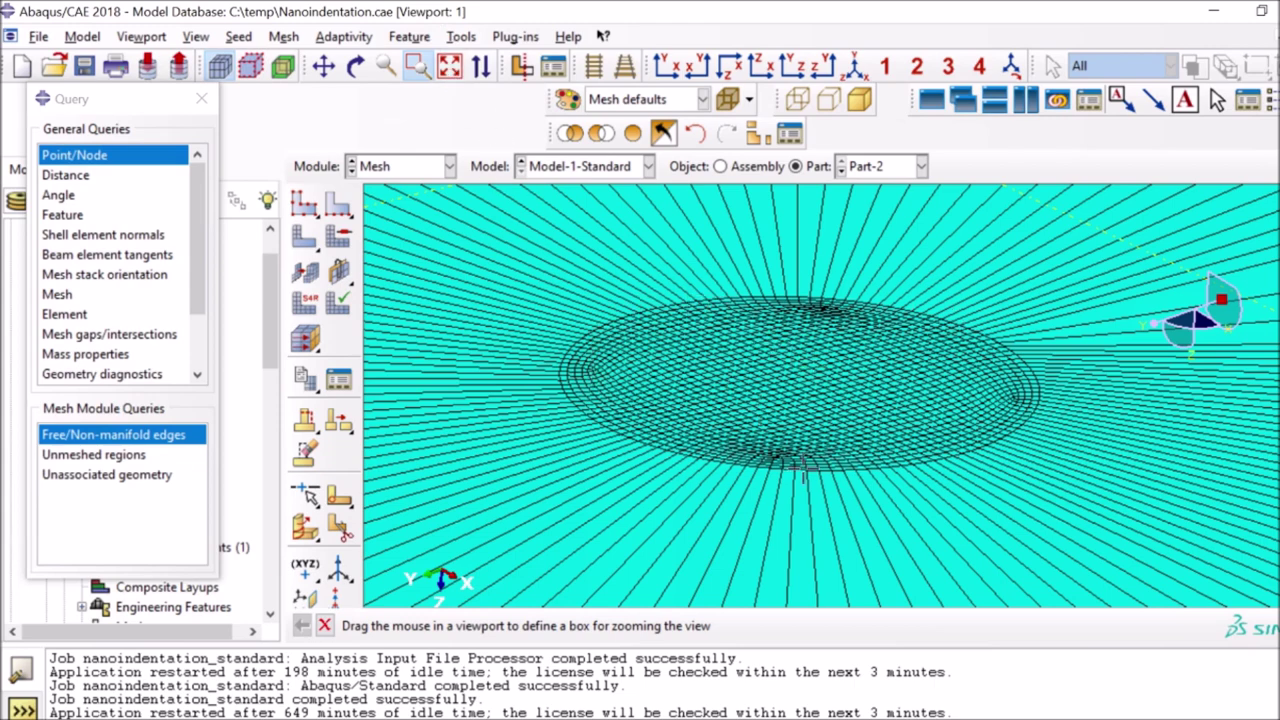
click(449, 66)
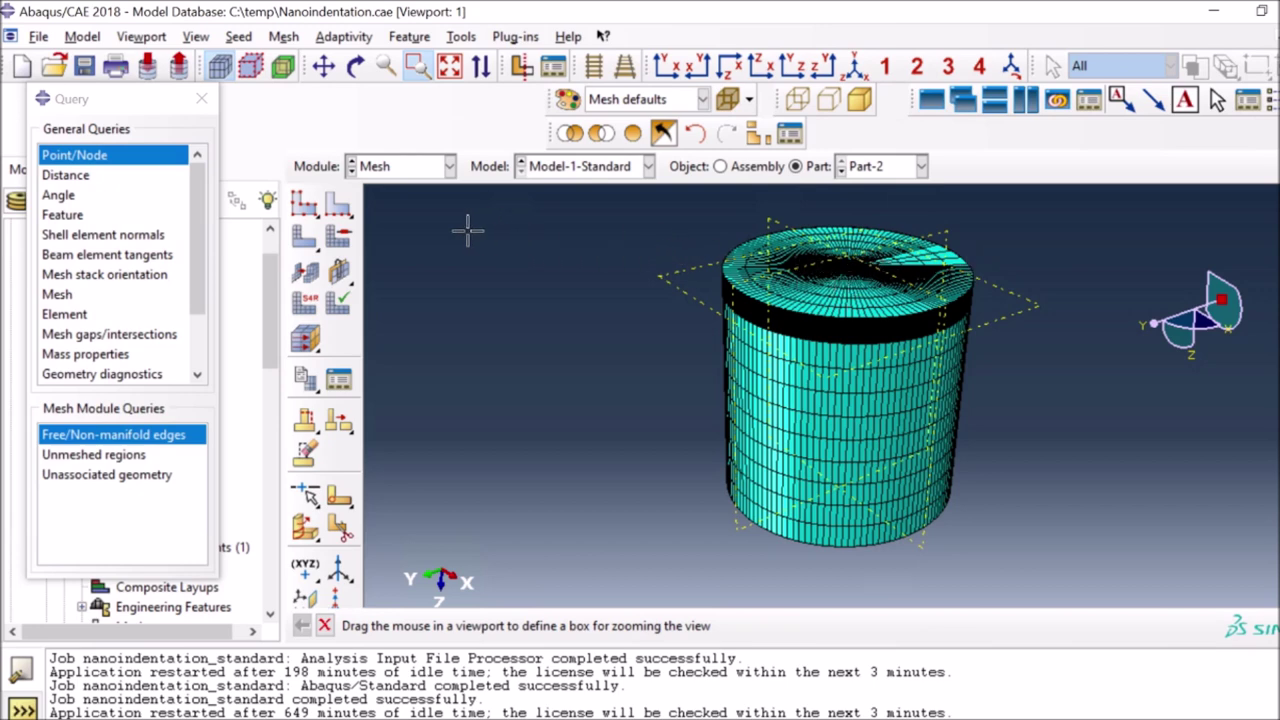
- Show Part-2 in the Part module and review its partitions and the available cell partition methods, including Sketch Planar Partition
click(450, 167)
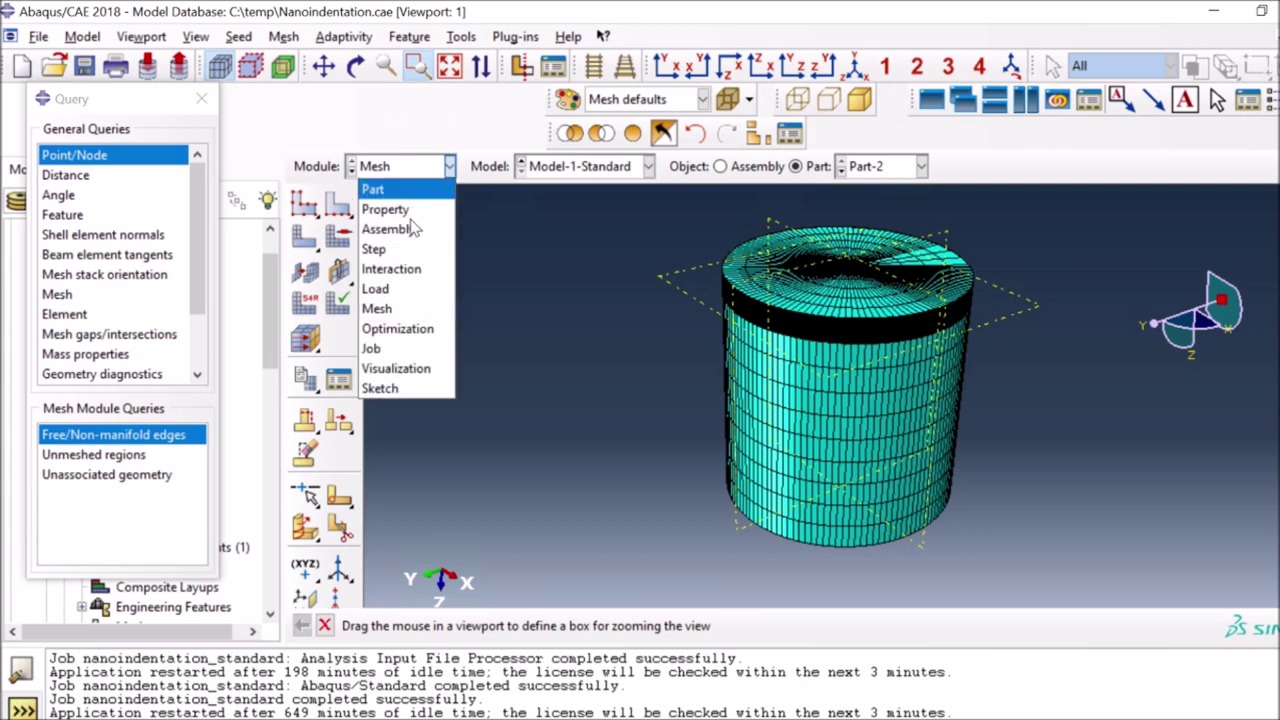
click(413, 189)
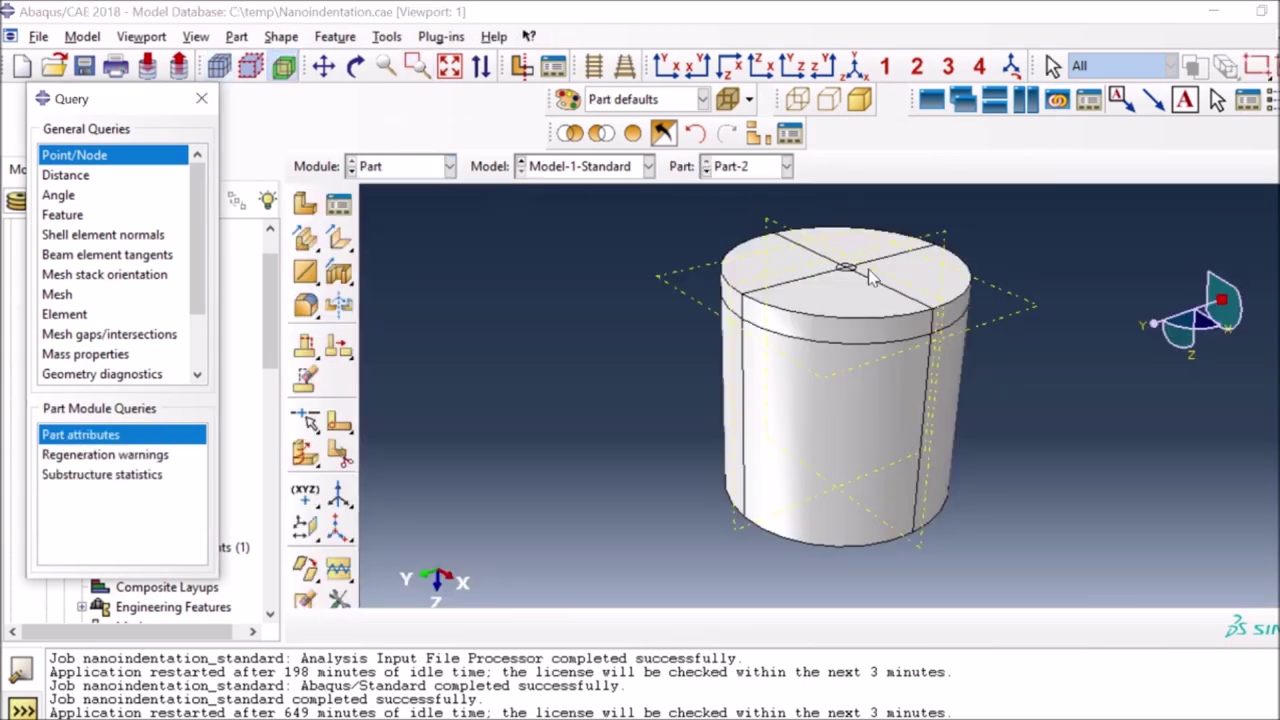
scroll(878, 270, up, 3)
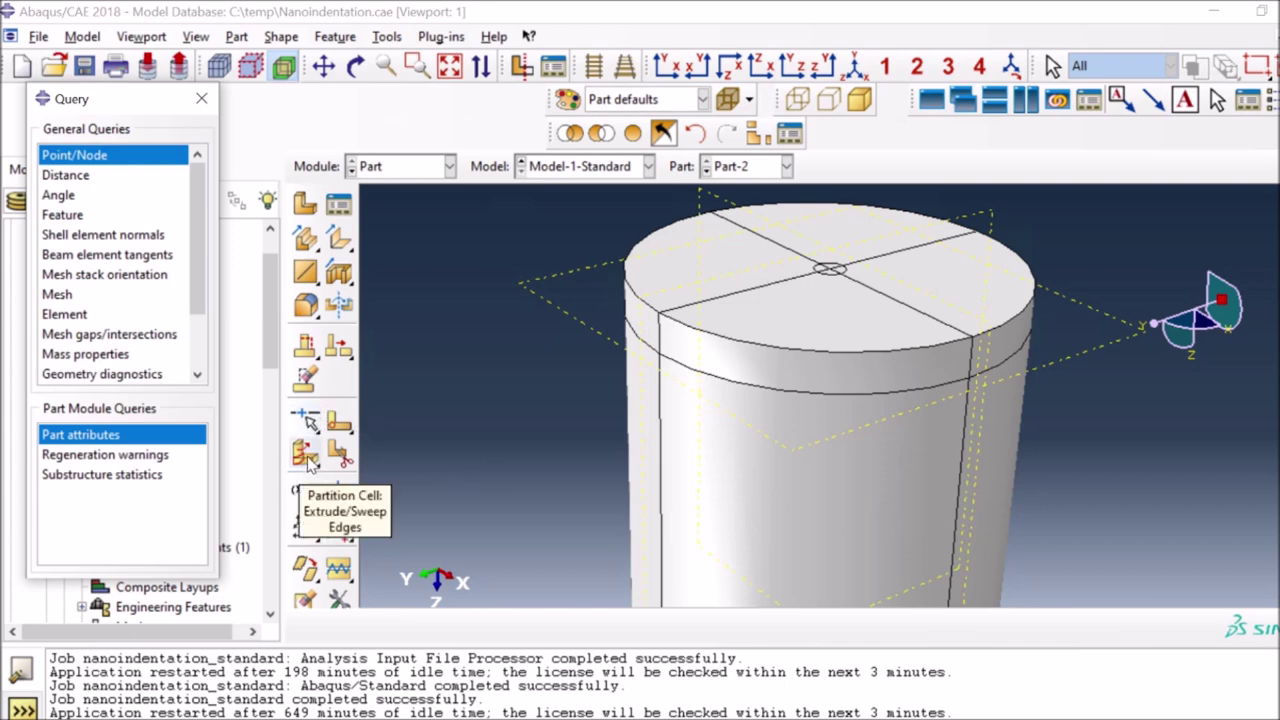
drag(310, 465, 507, 458)
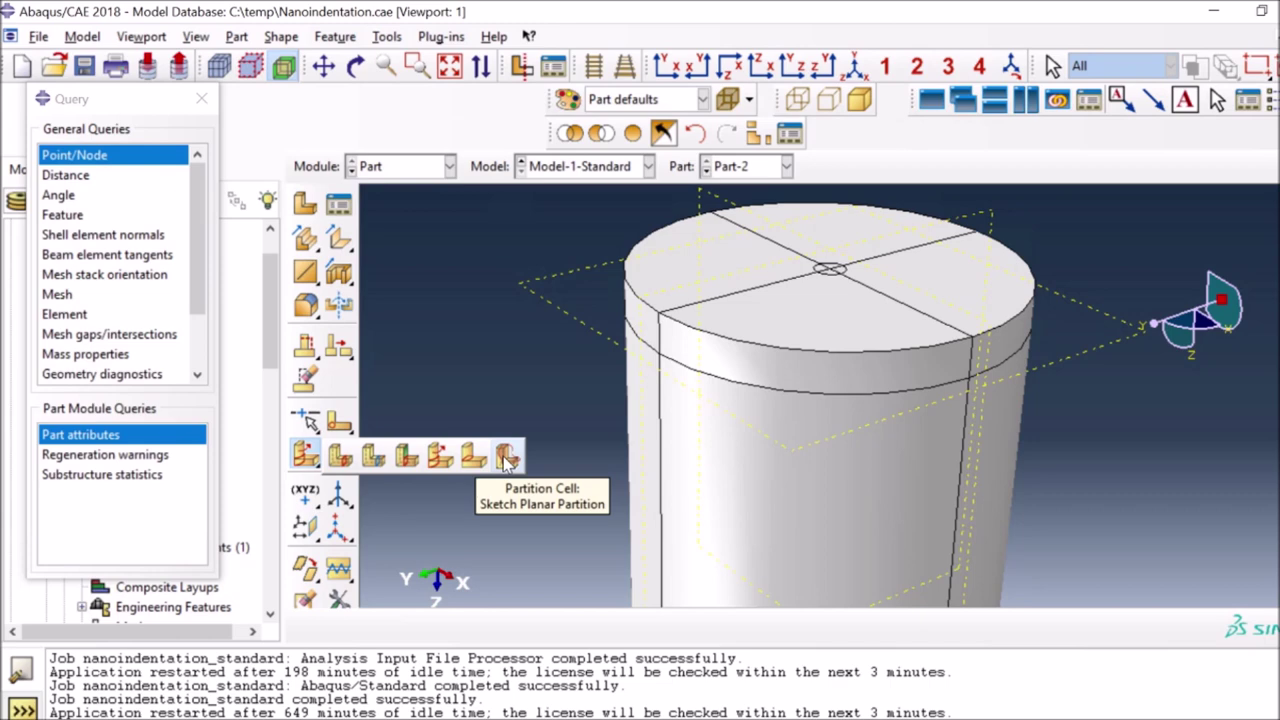
click(507, 458)
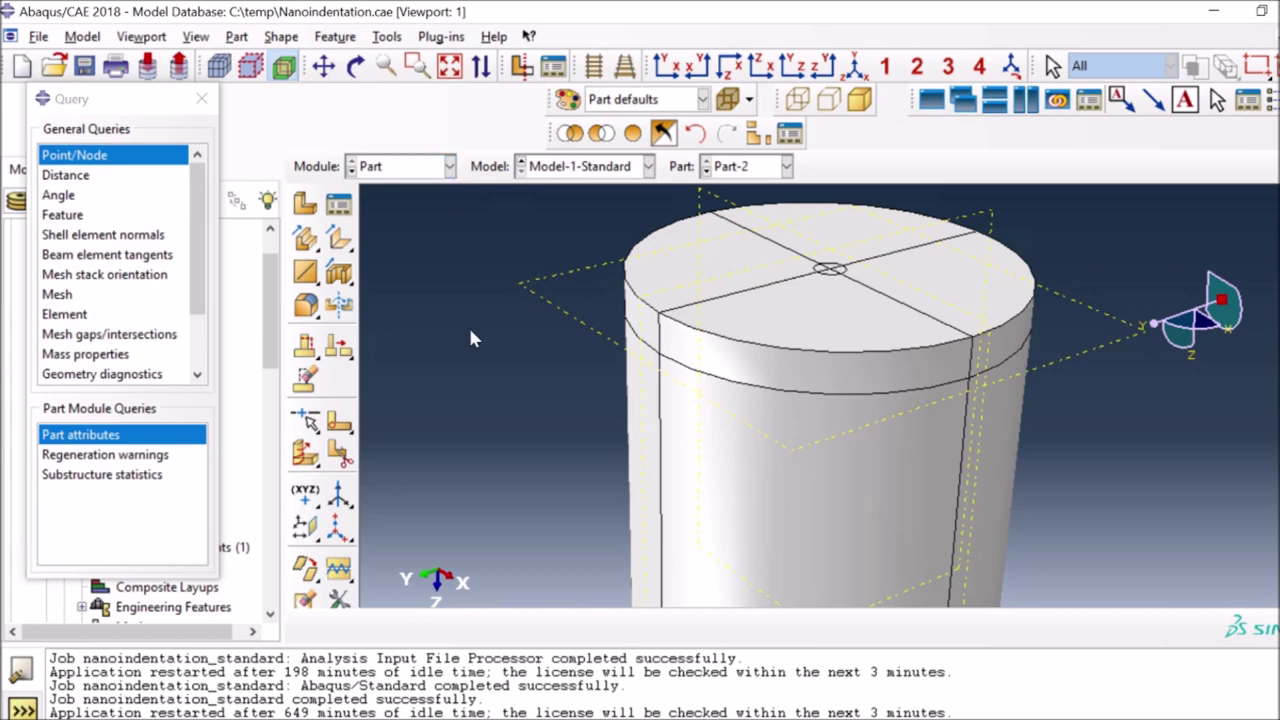
- Return to the Mesh module and inspect the local edge seeds of Part-2, leaving Seed Edges without changes
click(449, 166)
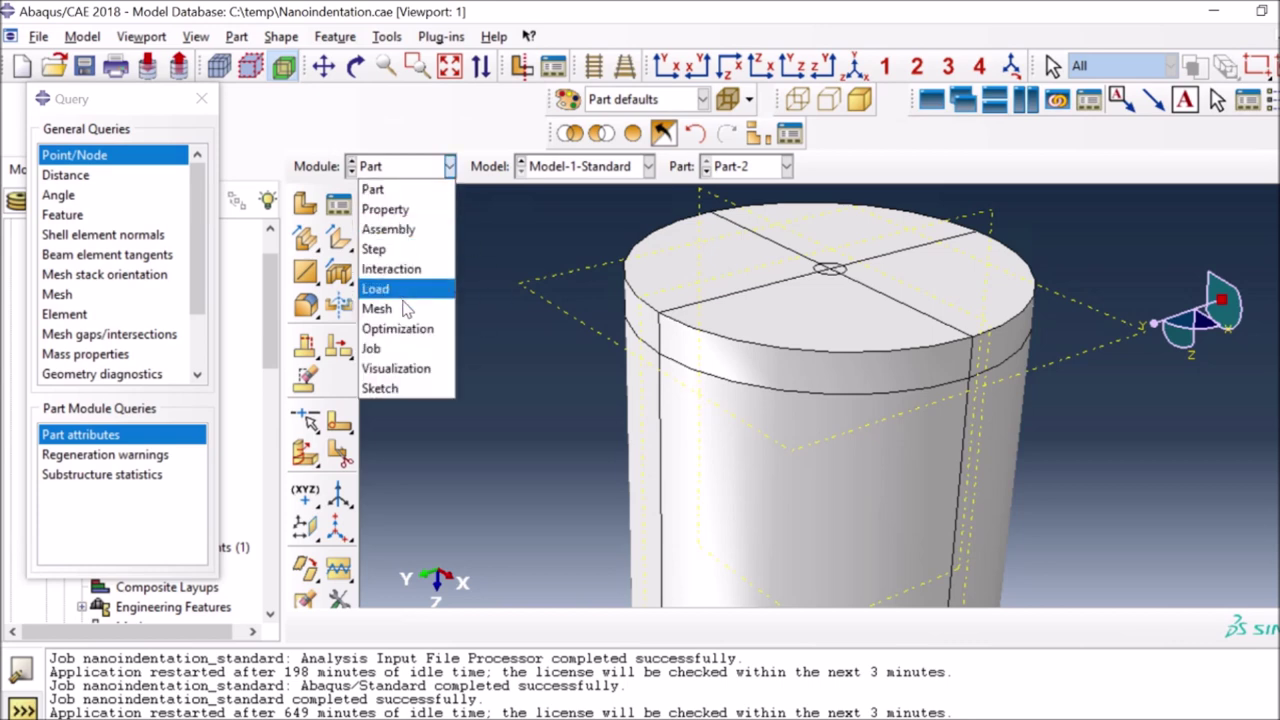
key(Escape)
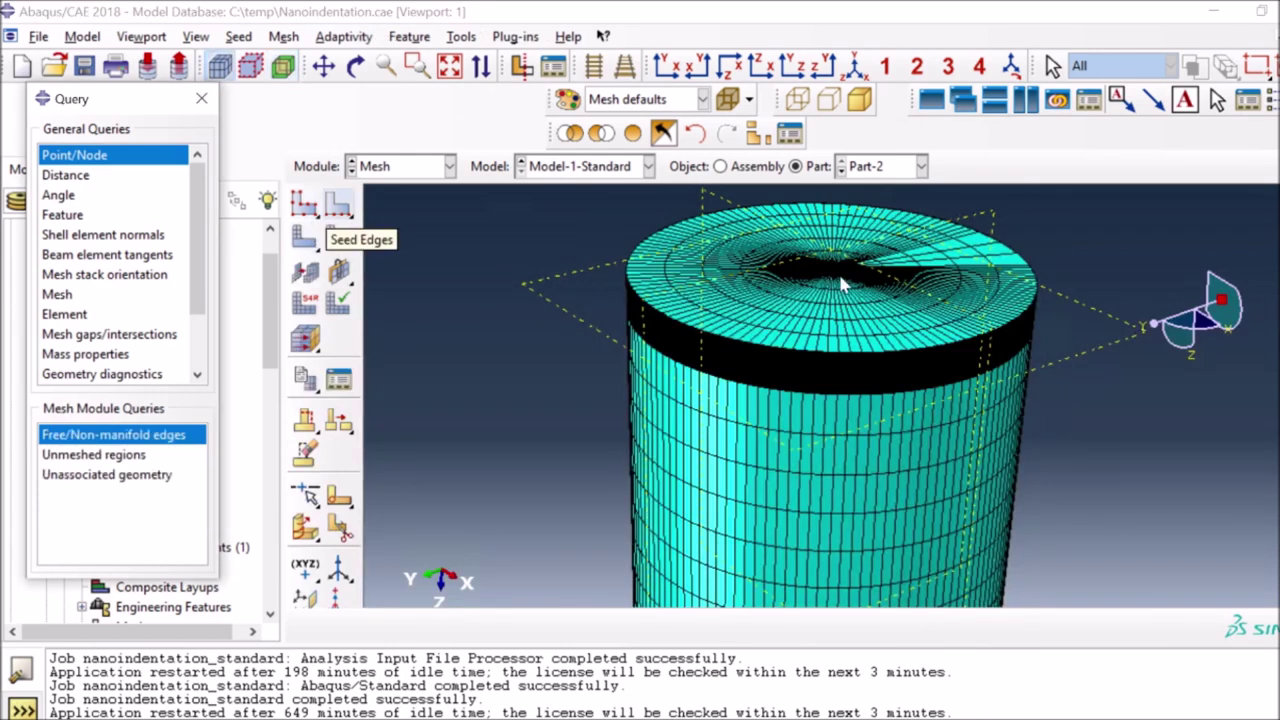
click(340, 206)
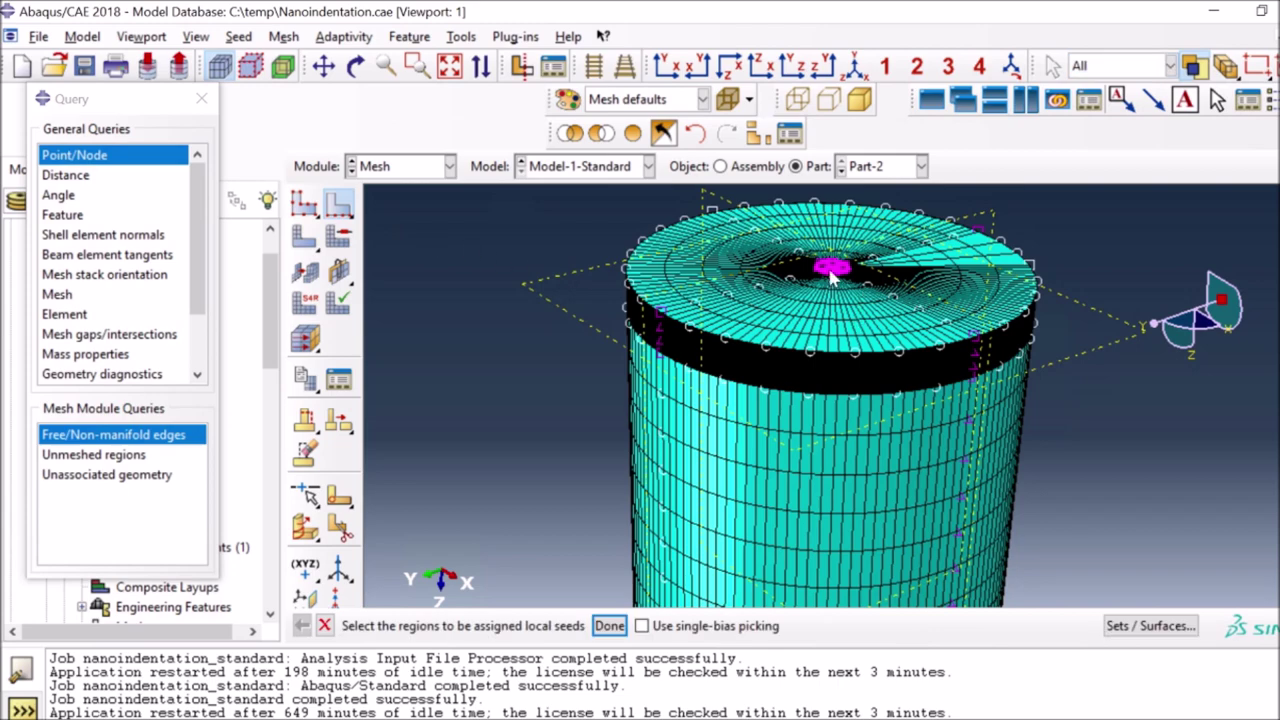
scroll(835, 285, up, 2)
scroll(840, 298, up, 1)
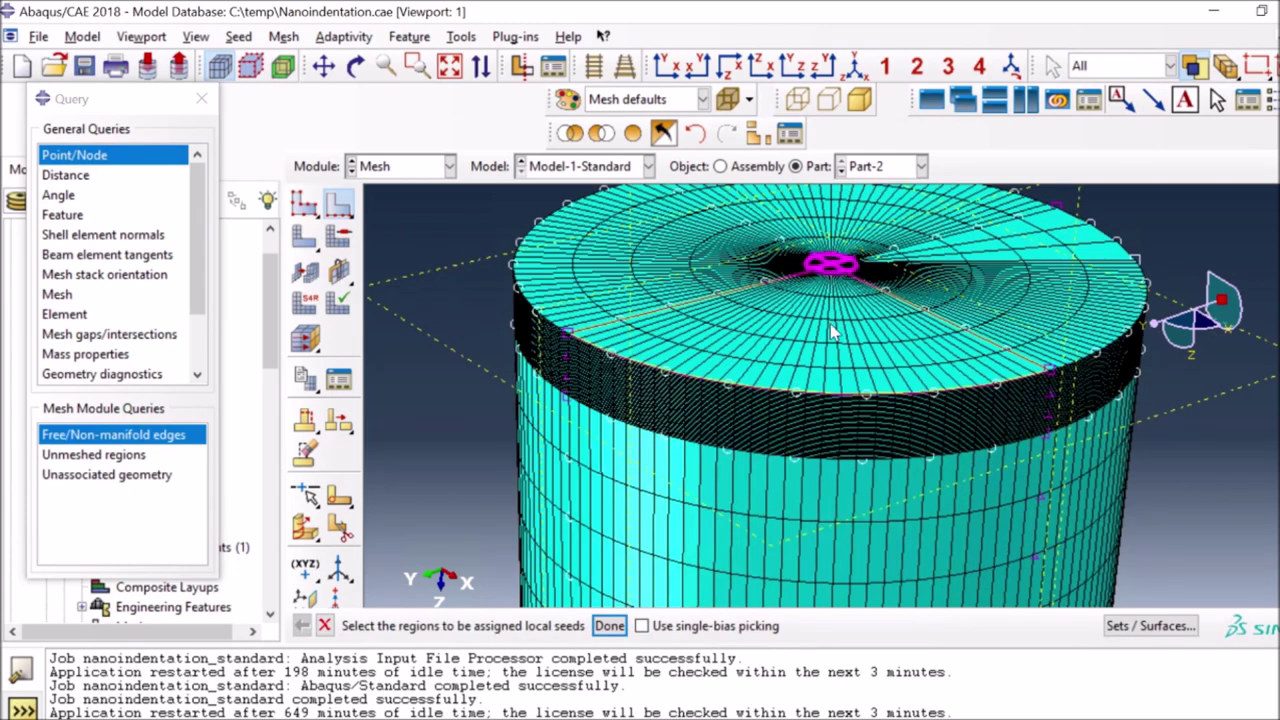
click(646, 600)
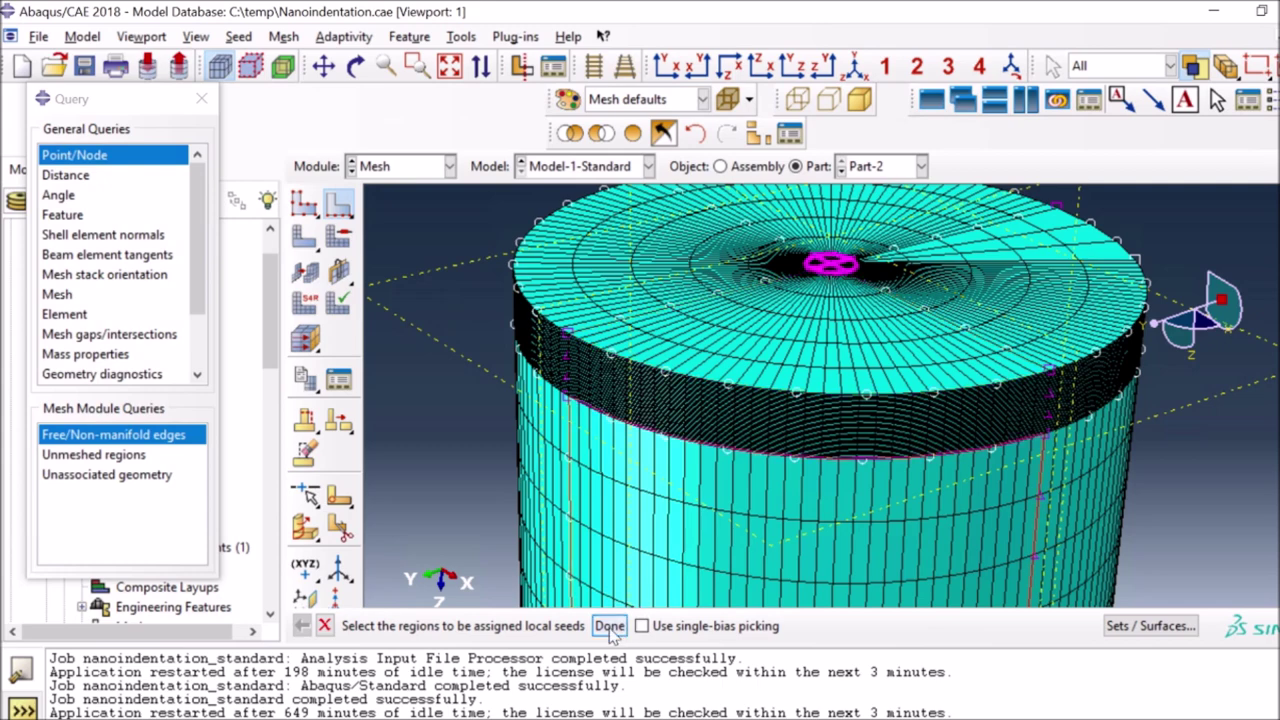
key(Escape)
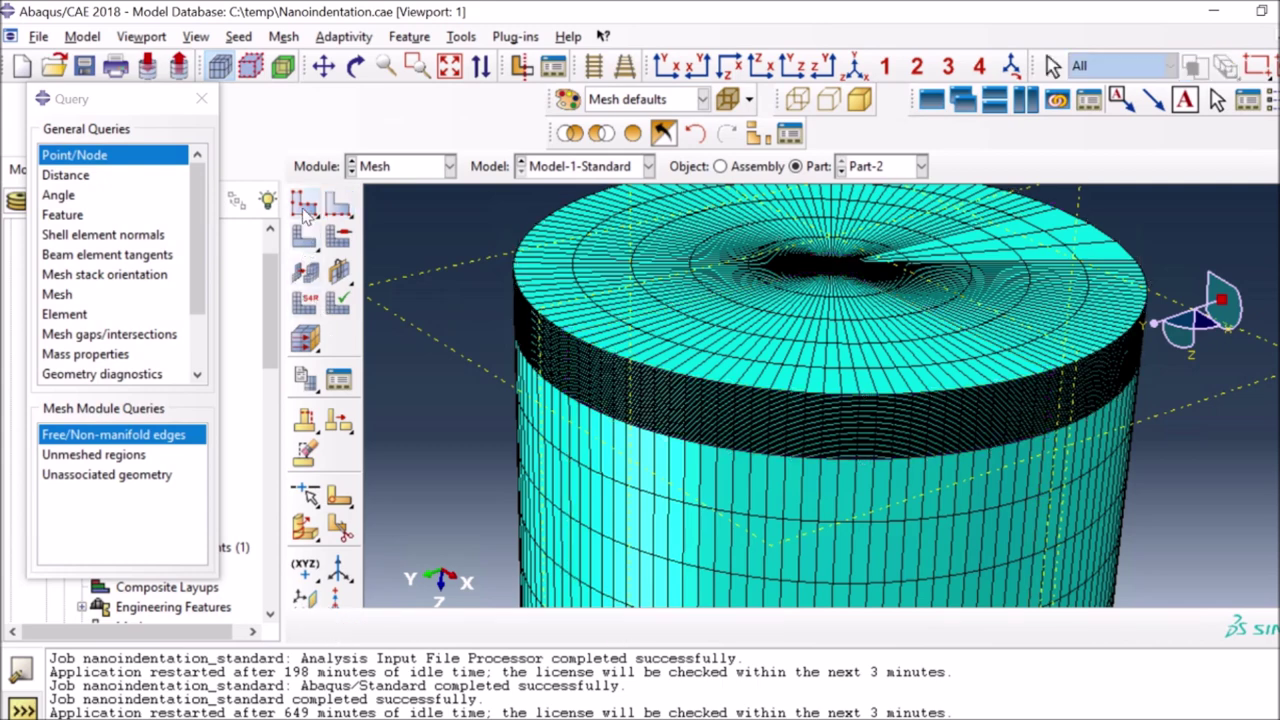
- Review the mesh controls for all cells of Part-2, including element shape and technique, and cancel without changes
click(339, 240)
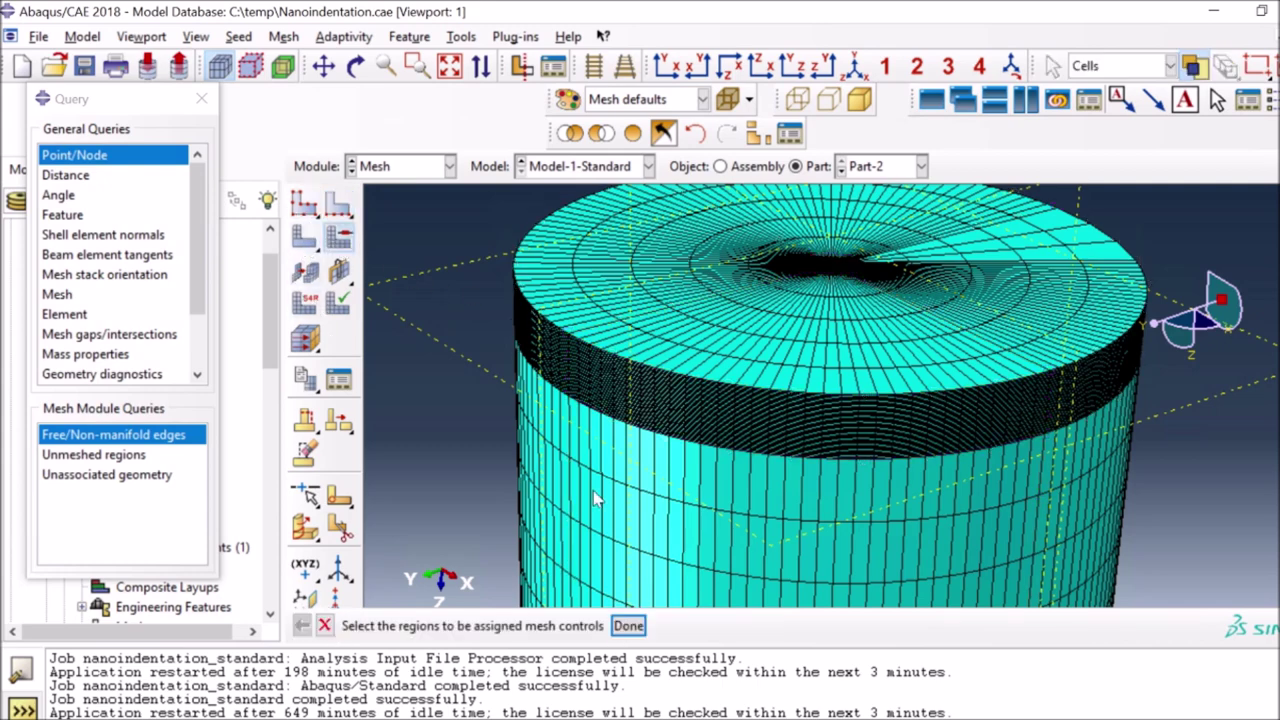
drag(472, 235, 1200, 557)
click(628, 625)
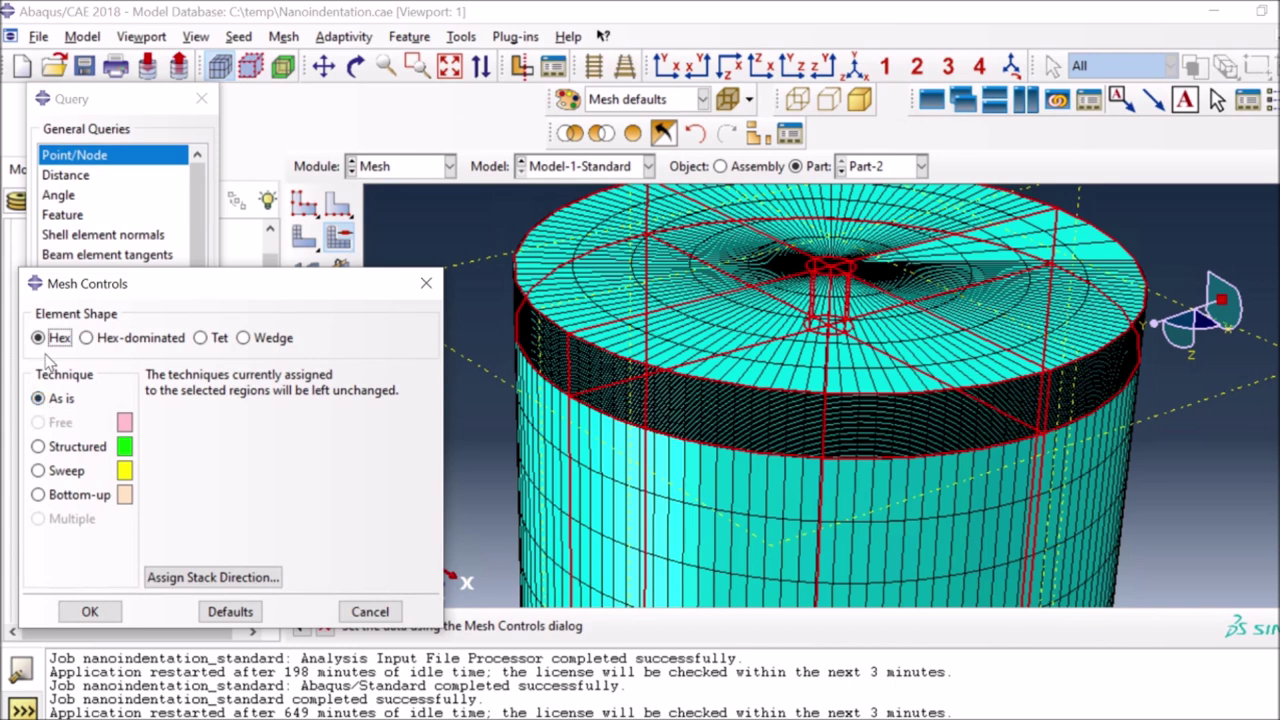
click(370, 614)
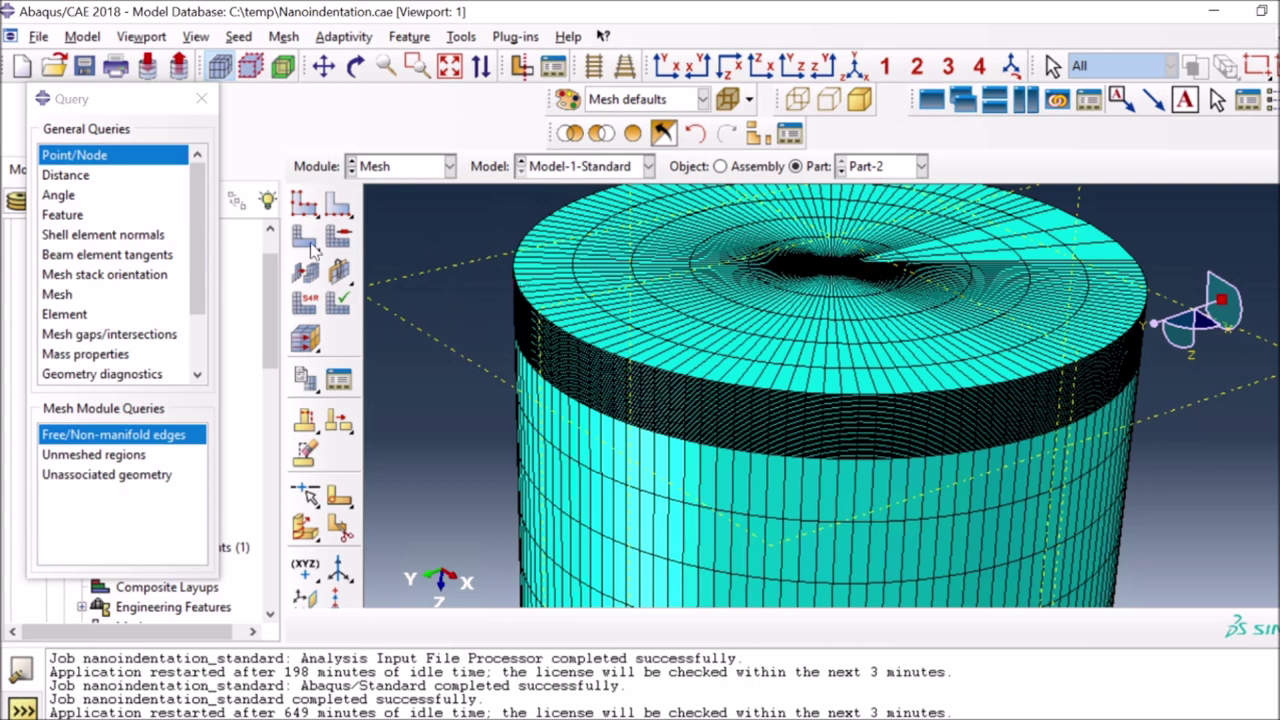
- Review the element type assigned to all cells of Part-2 and cancel without changes
click(305, 305)
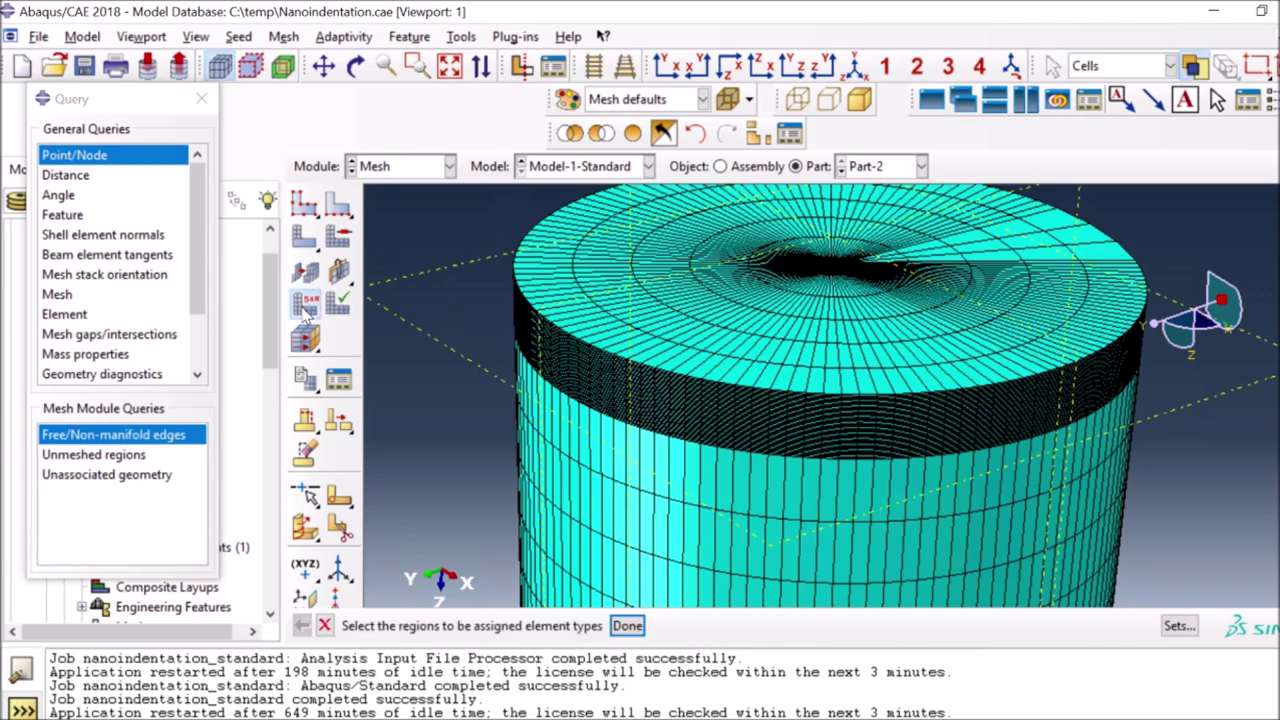
drag(570, 210, 1136, 524)
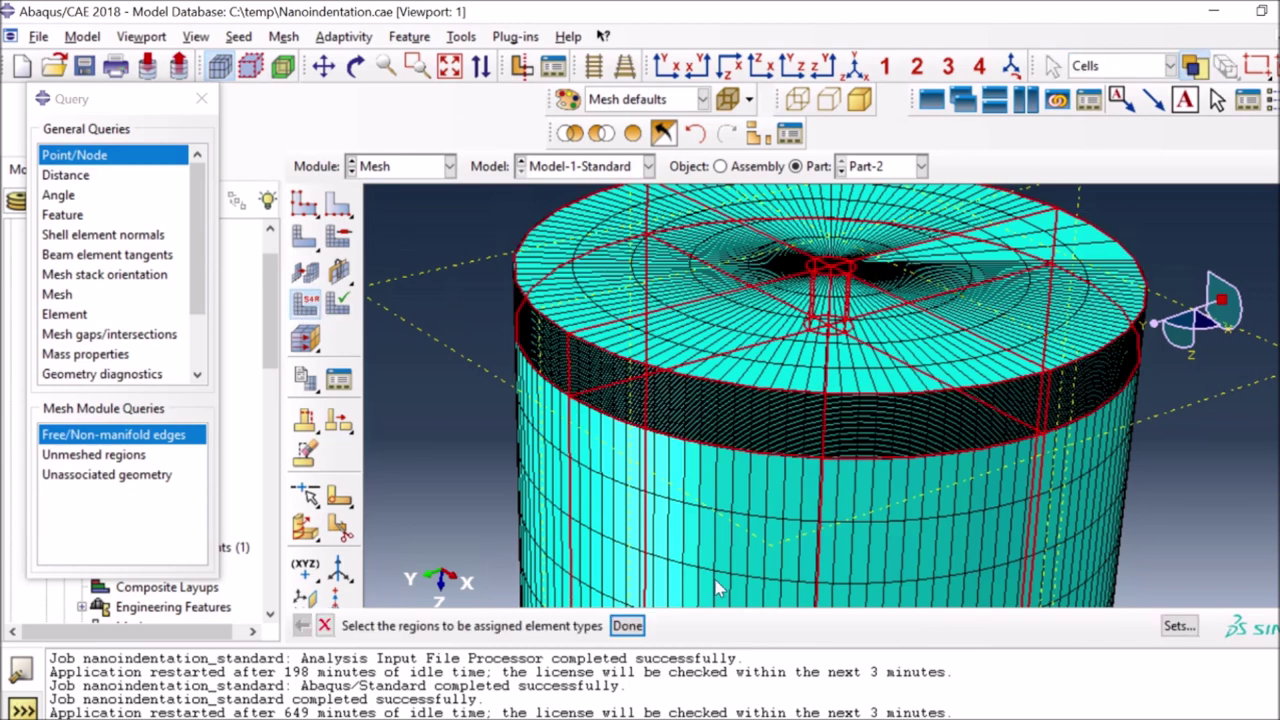
click(628, 626)
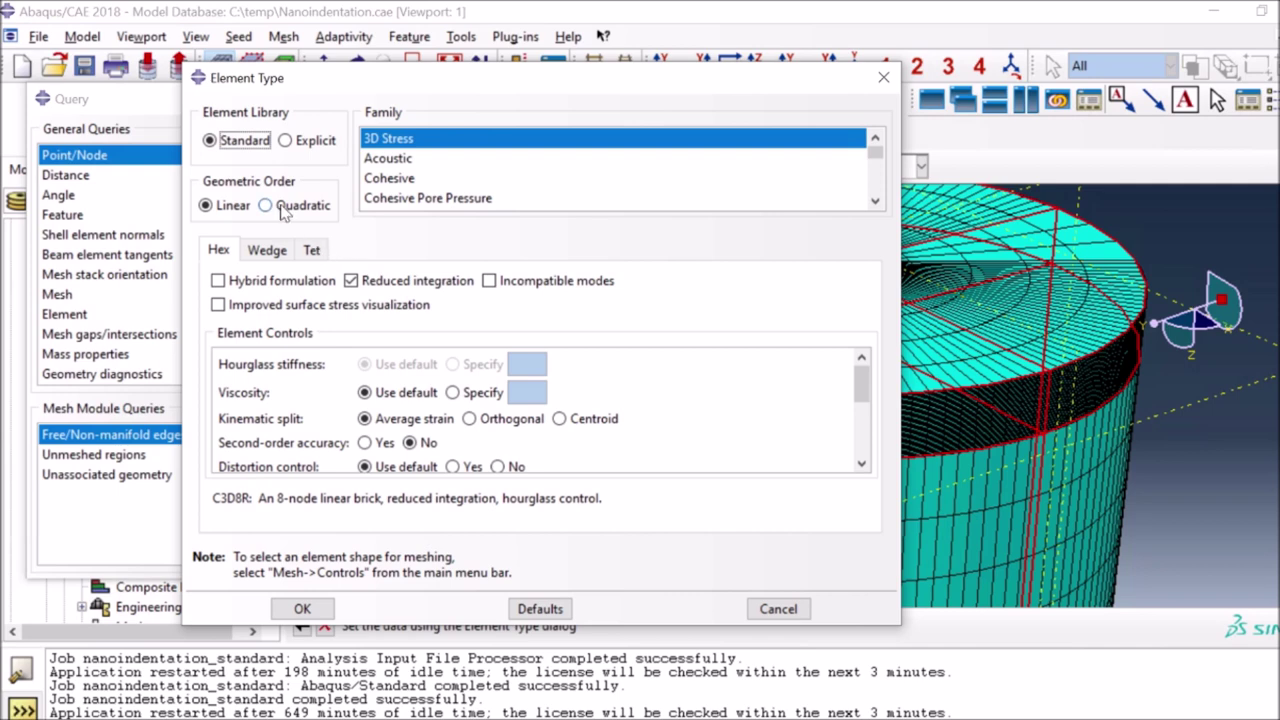
click(772, 614)
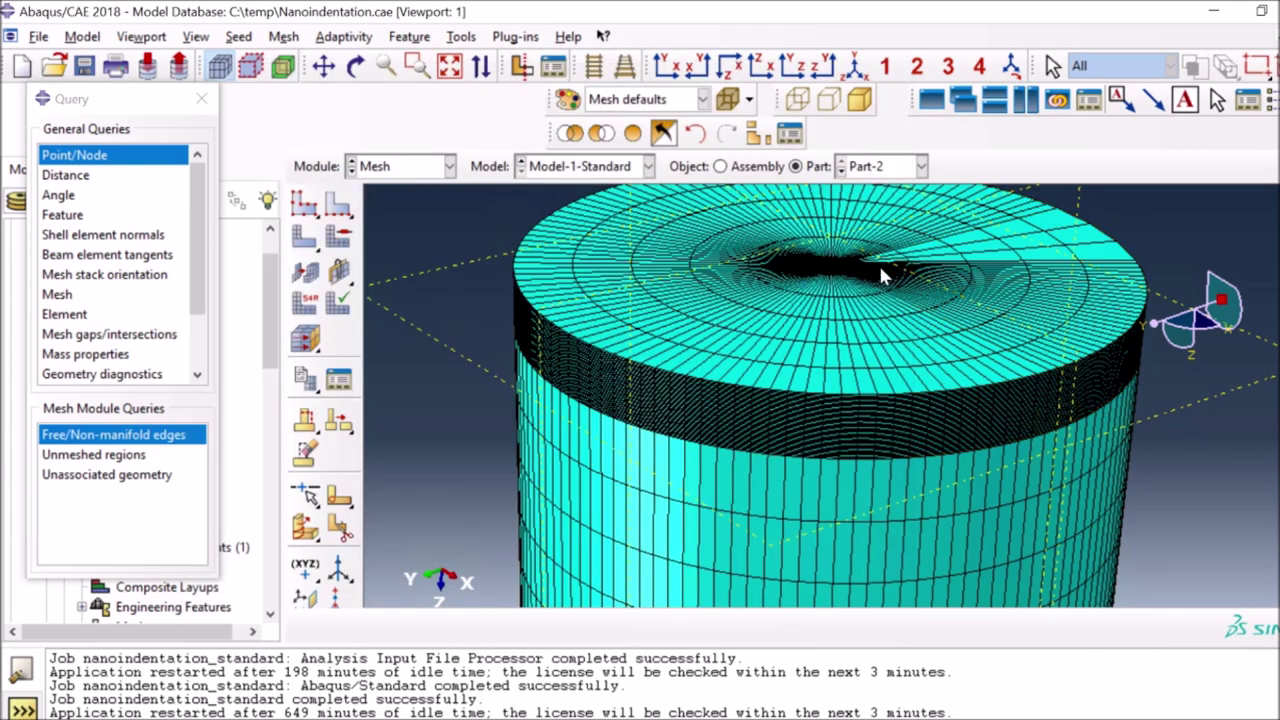
- Display the mesh of the whole assembly instead of the single part
click(450, 167)
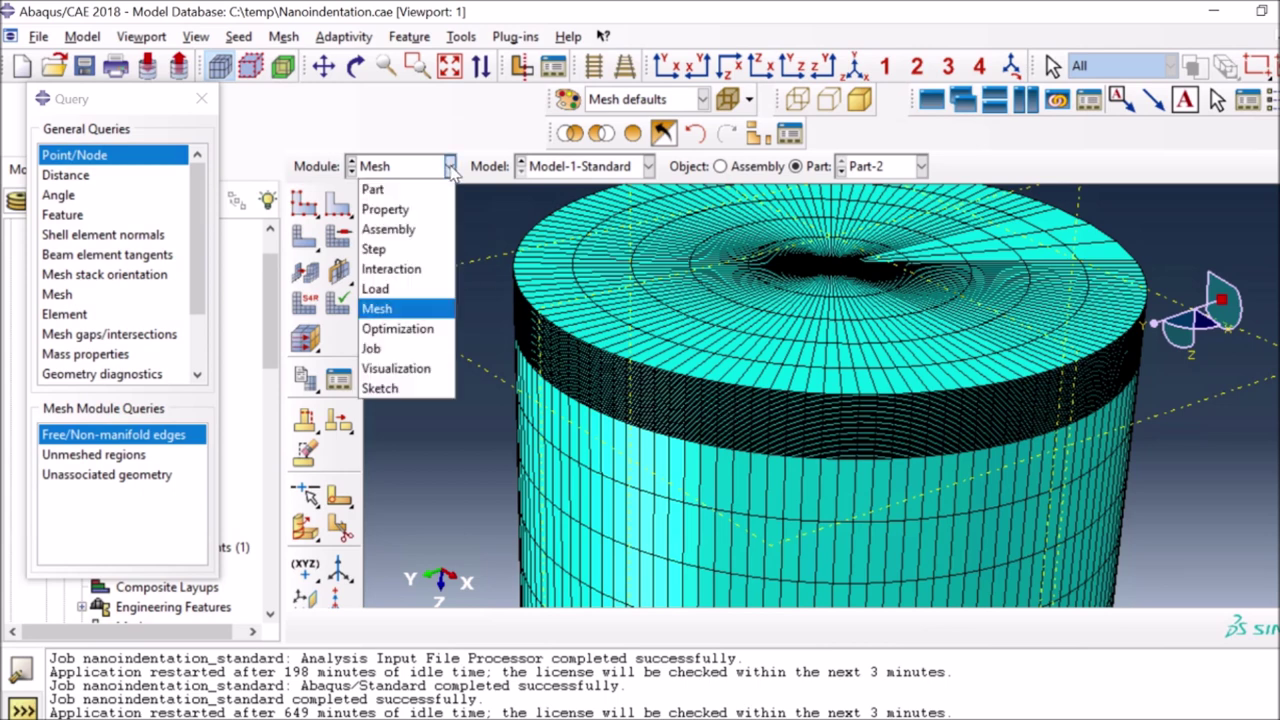
click(725, 172)
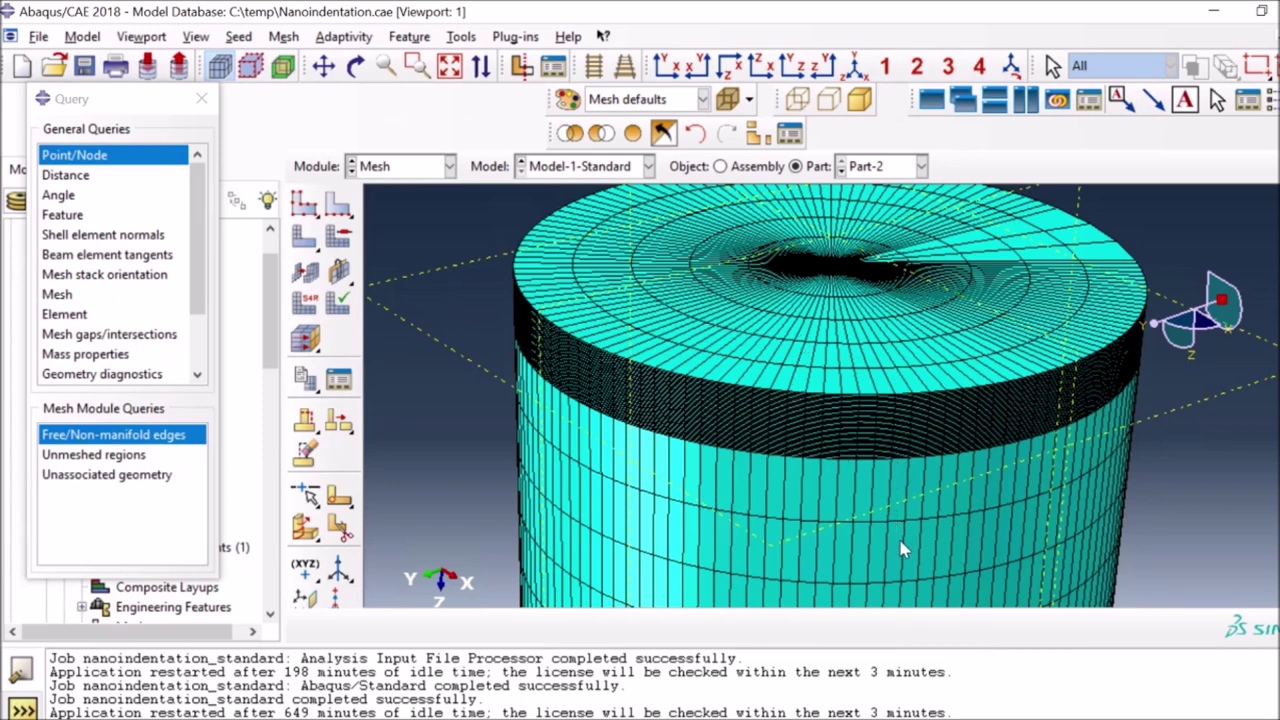
click(720, 167)
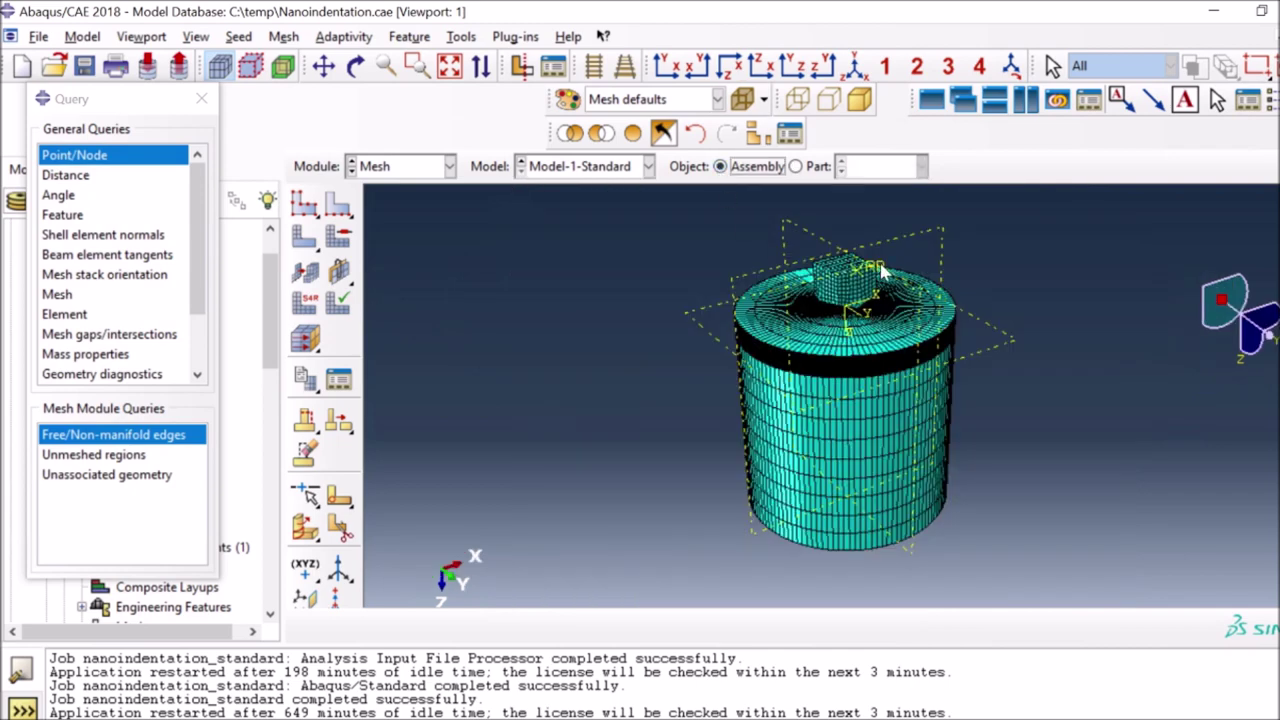
- Switch to the Job module and review the increments, output and log in the nanoindentation_standard job monitor
click(450, 167)
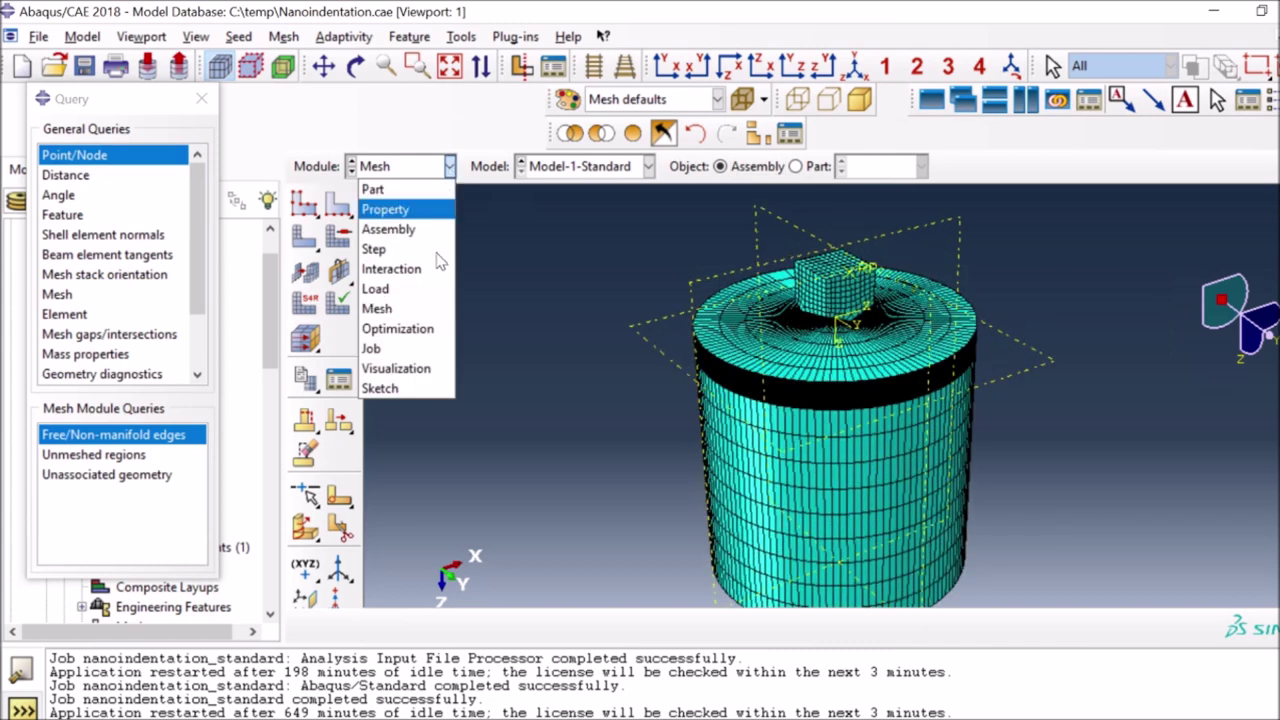
click(390, 349)
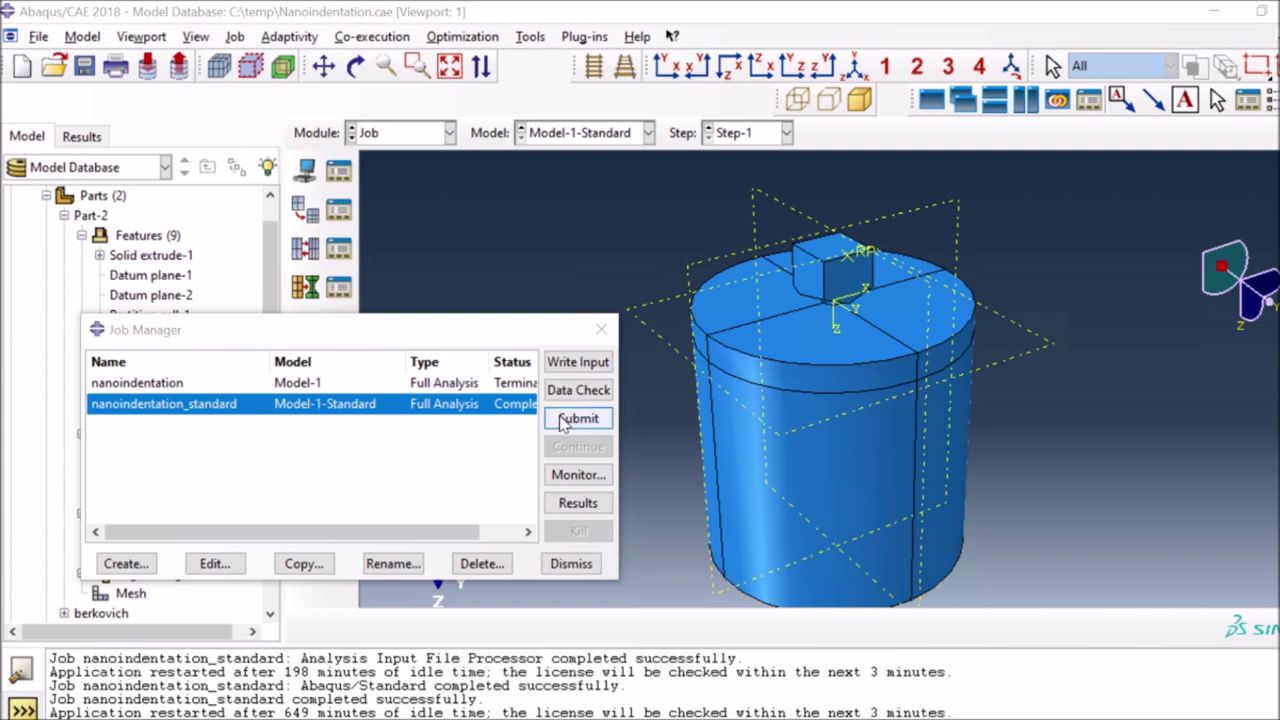
click(578, 474)
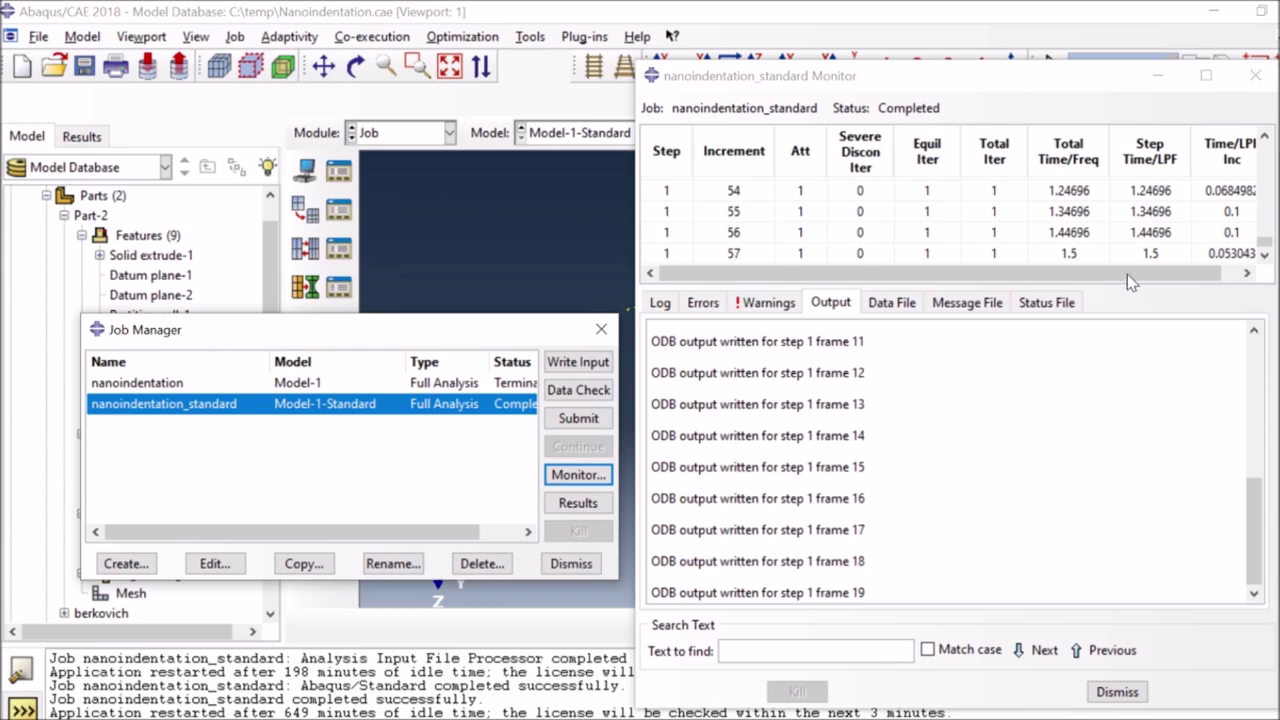
click(659, 303)
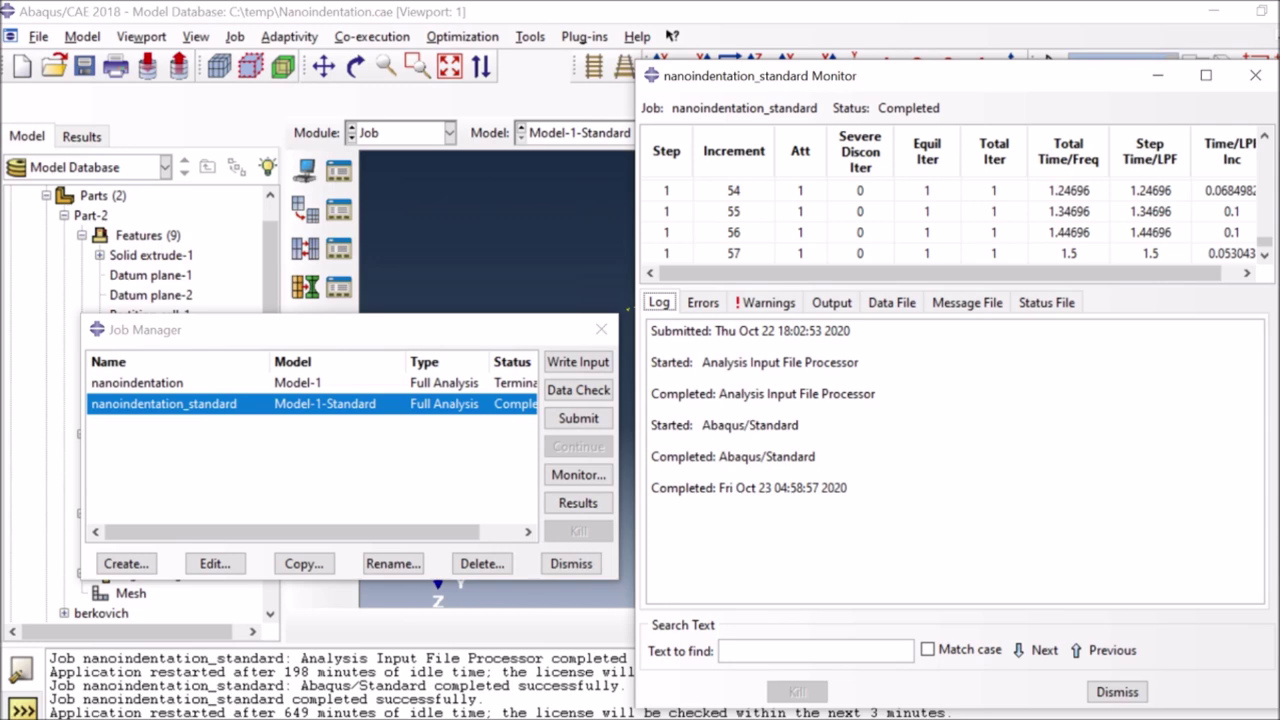
click(1117, 692)
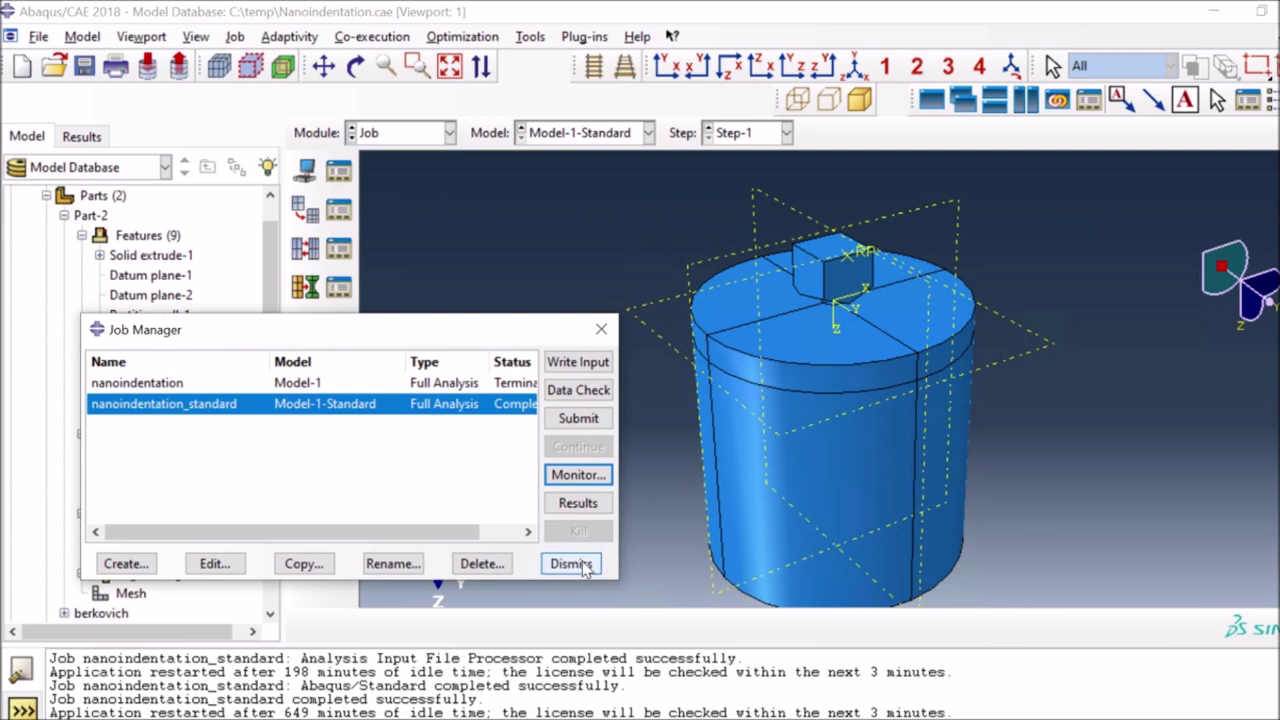
- Open the results of job nanoindentation_standard and inspect the Mises stress contour around the indentation area
click(578, 503)
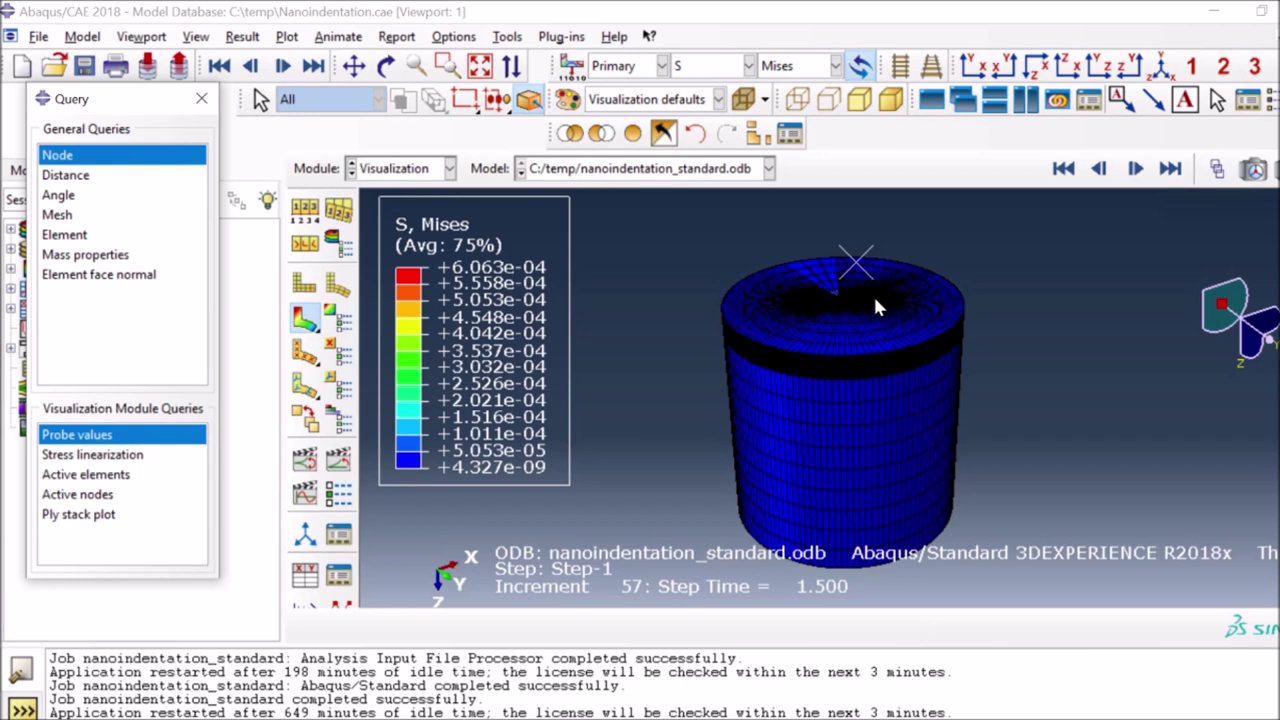
scroll(873, 294, up, 5)
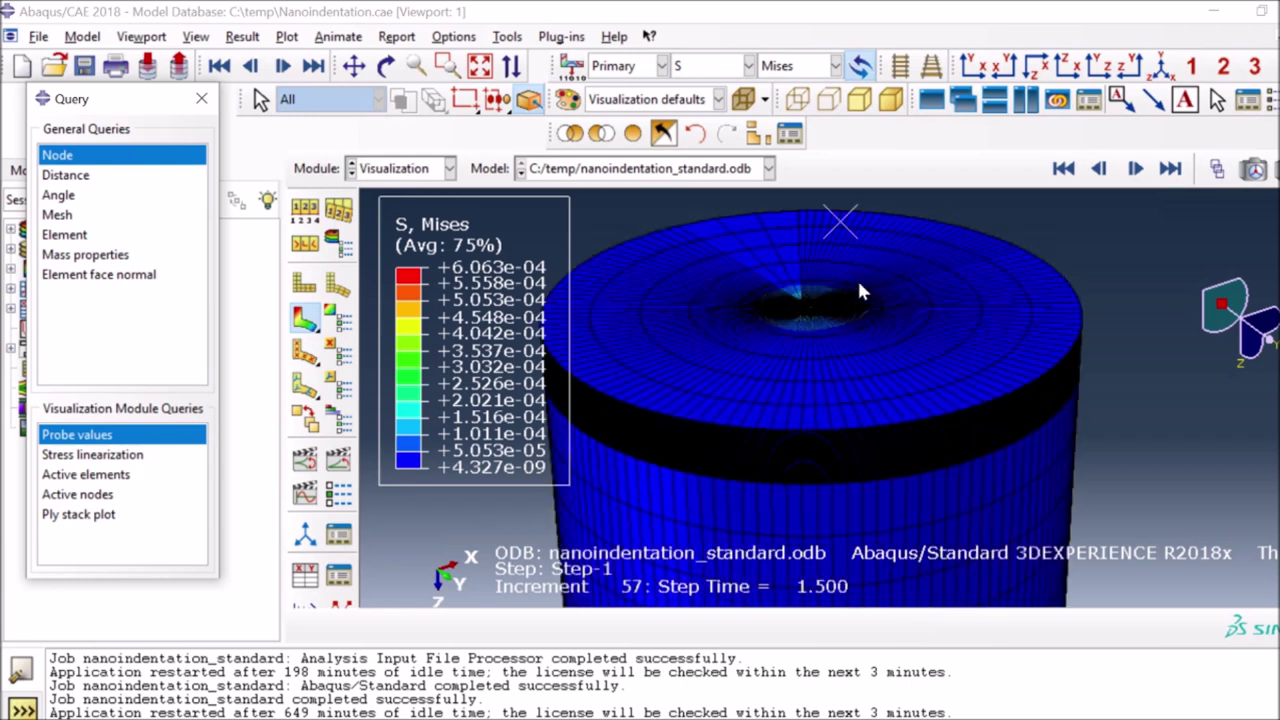
- Remove the element set PART-1-1.BERKOVICH-1_SET-1 from the displayed results to hide the indenter
scroll(862, 290, up, 1)
click(497, 99)
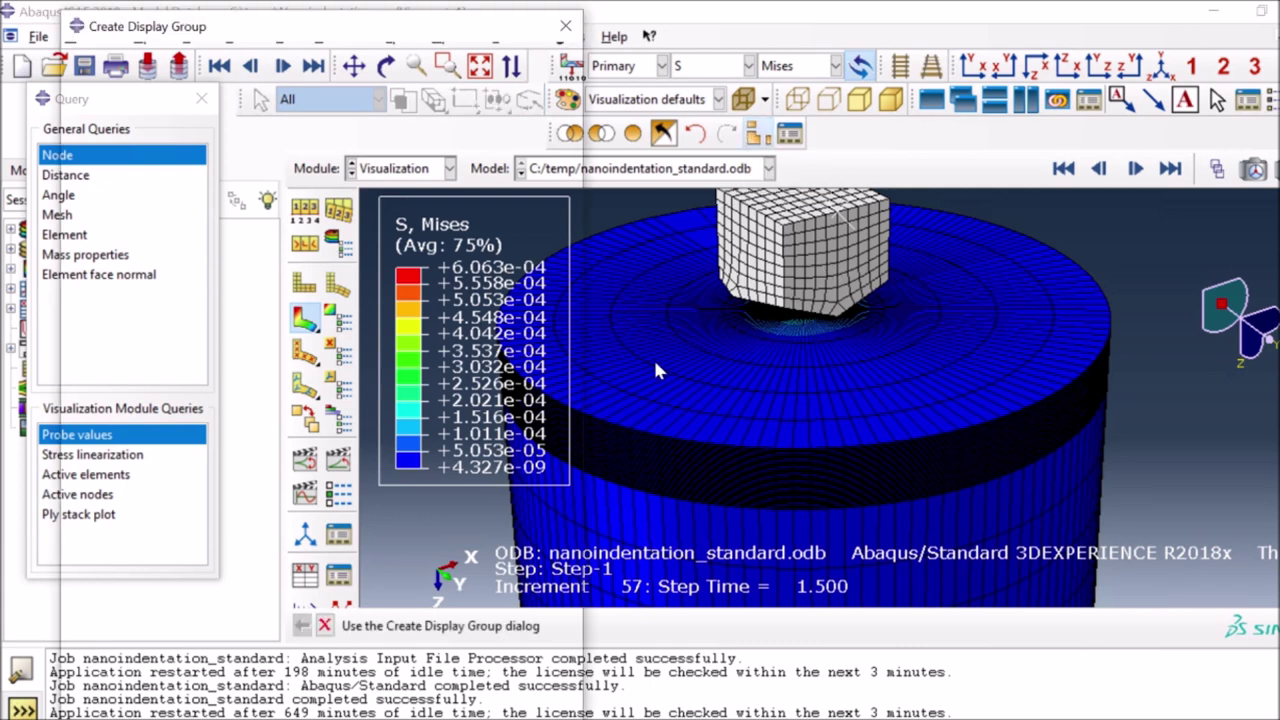
click(281, 177)
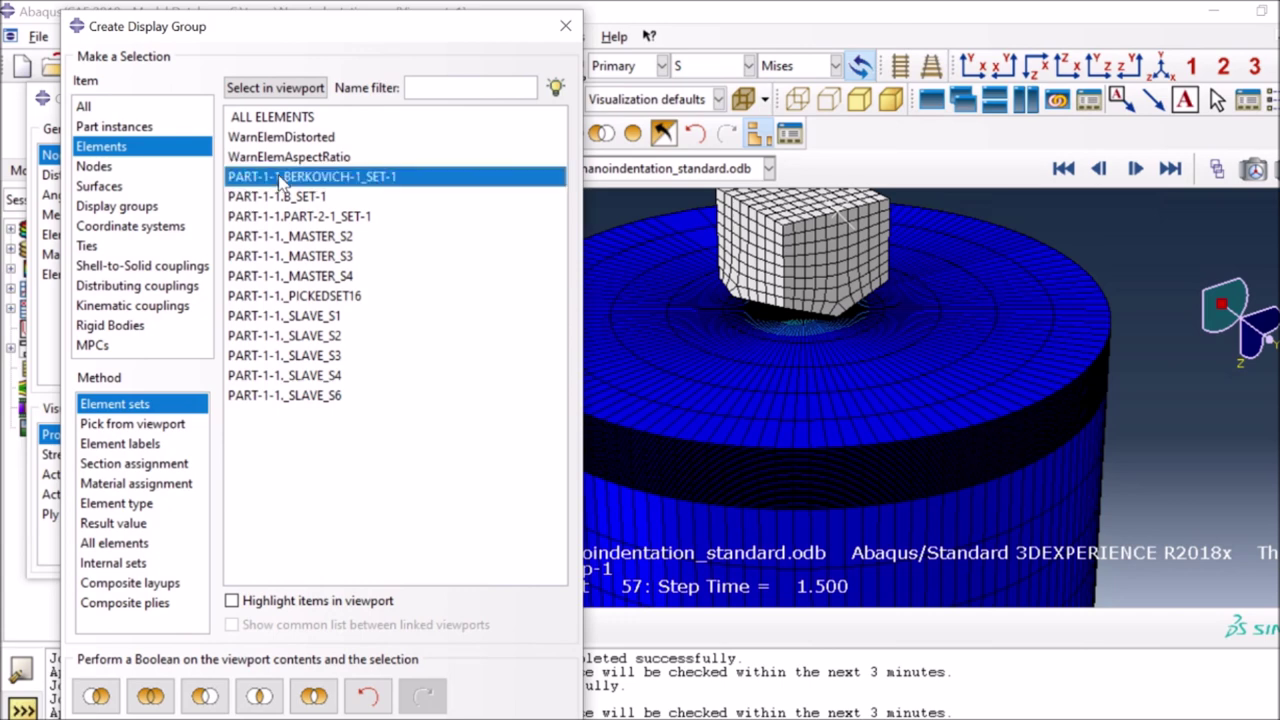
click(205, 697)
click(565, 28)
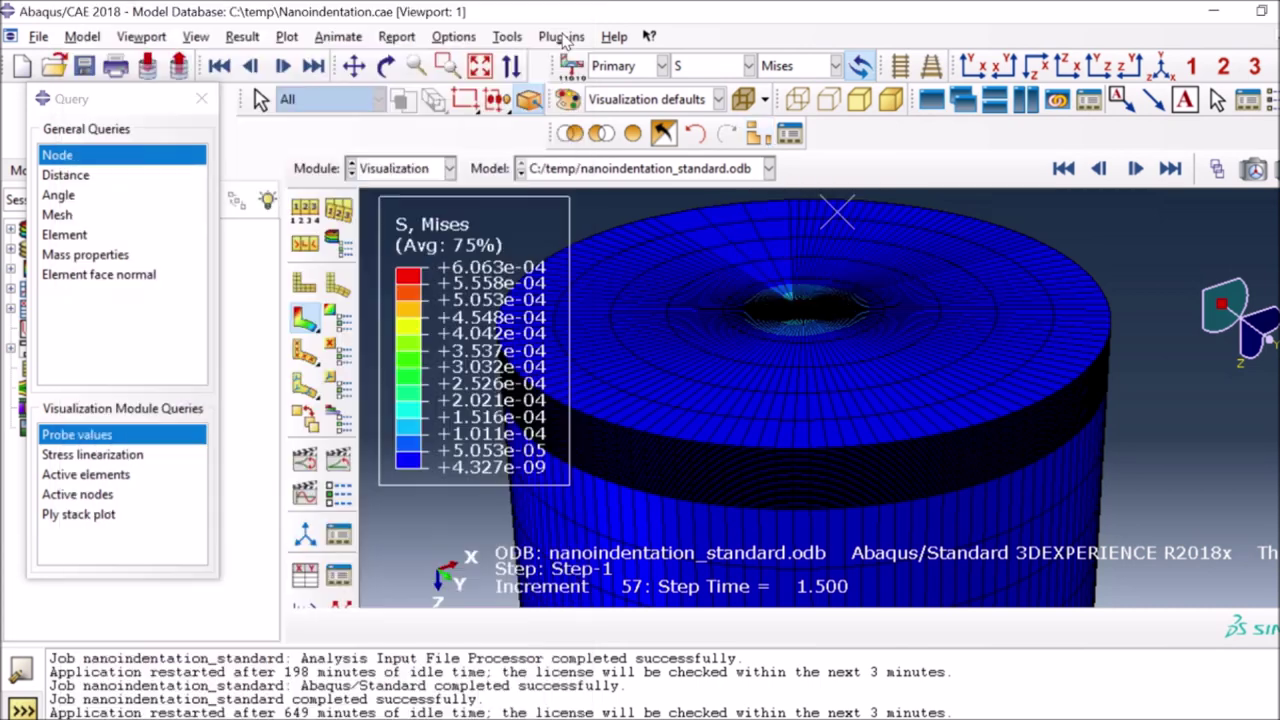
- Show only the feature edges in the Mises stress contour plot
click(452, 38)
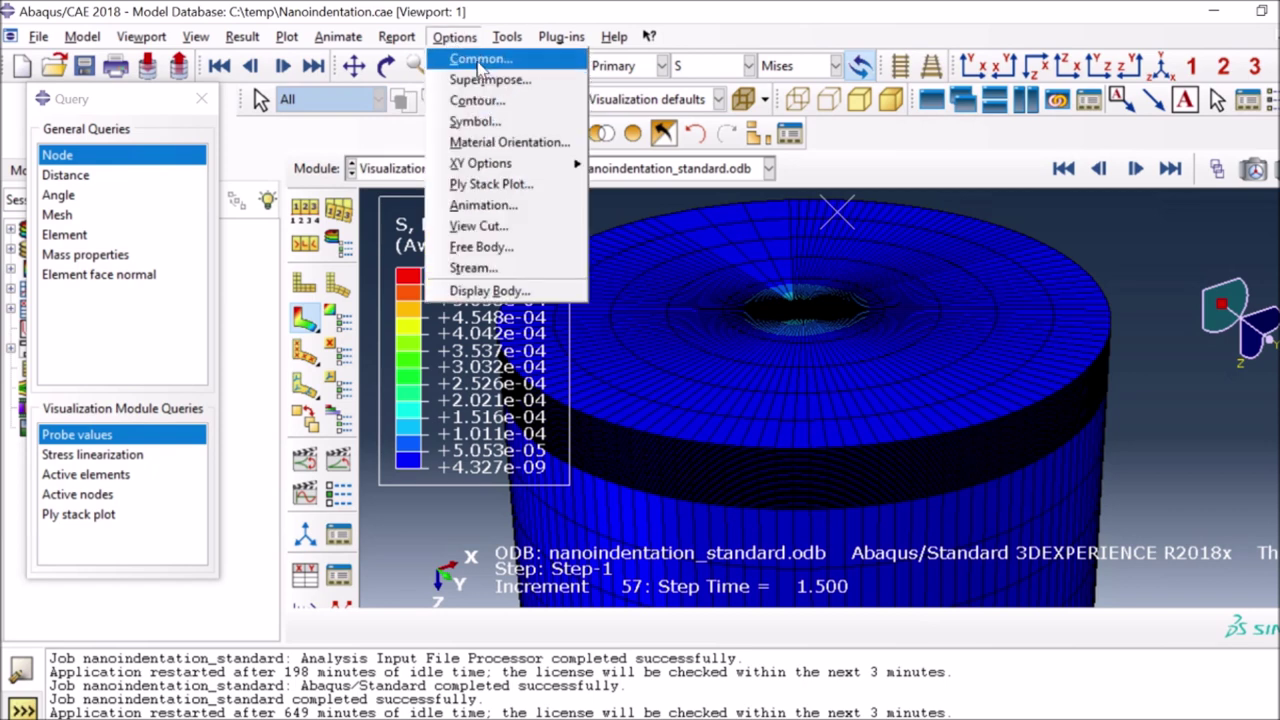
click(482, 62)
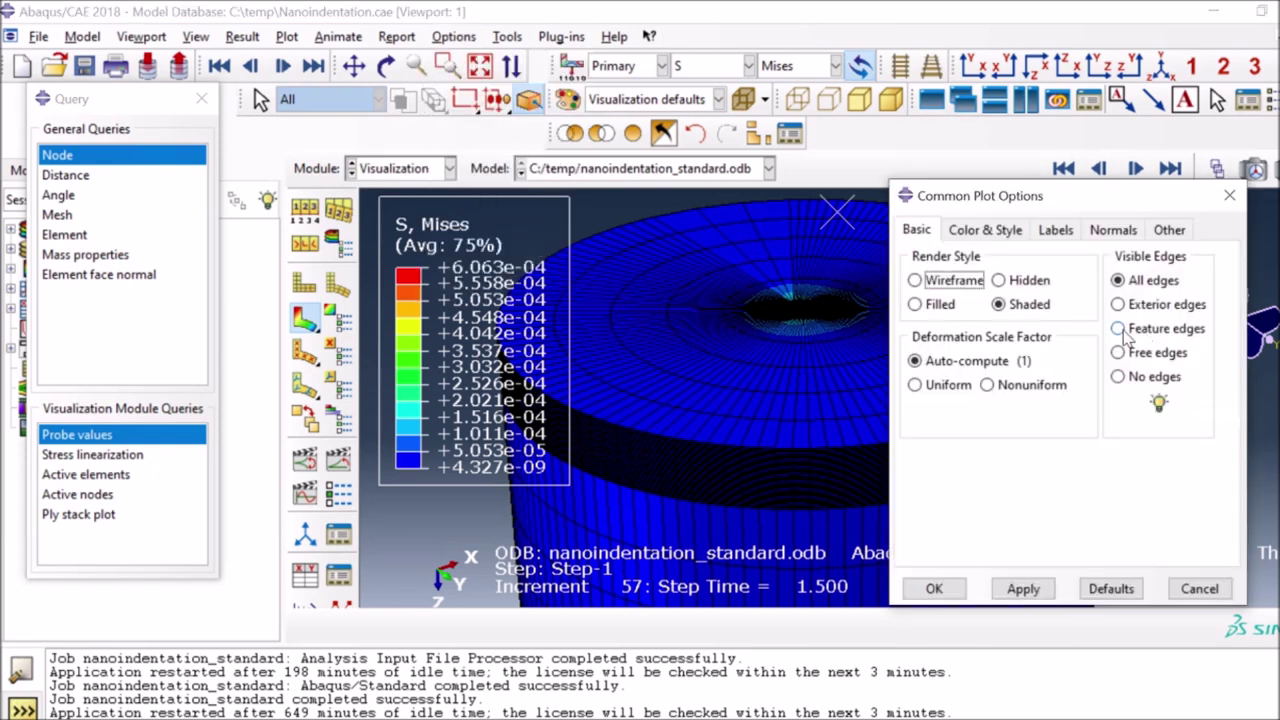
click(1119, 331)
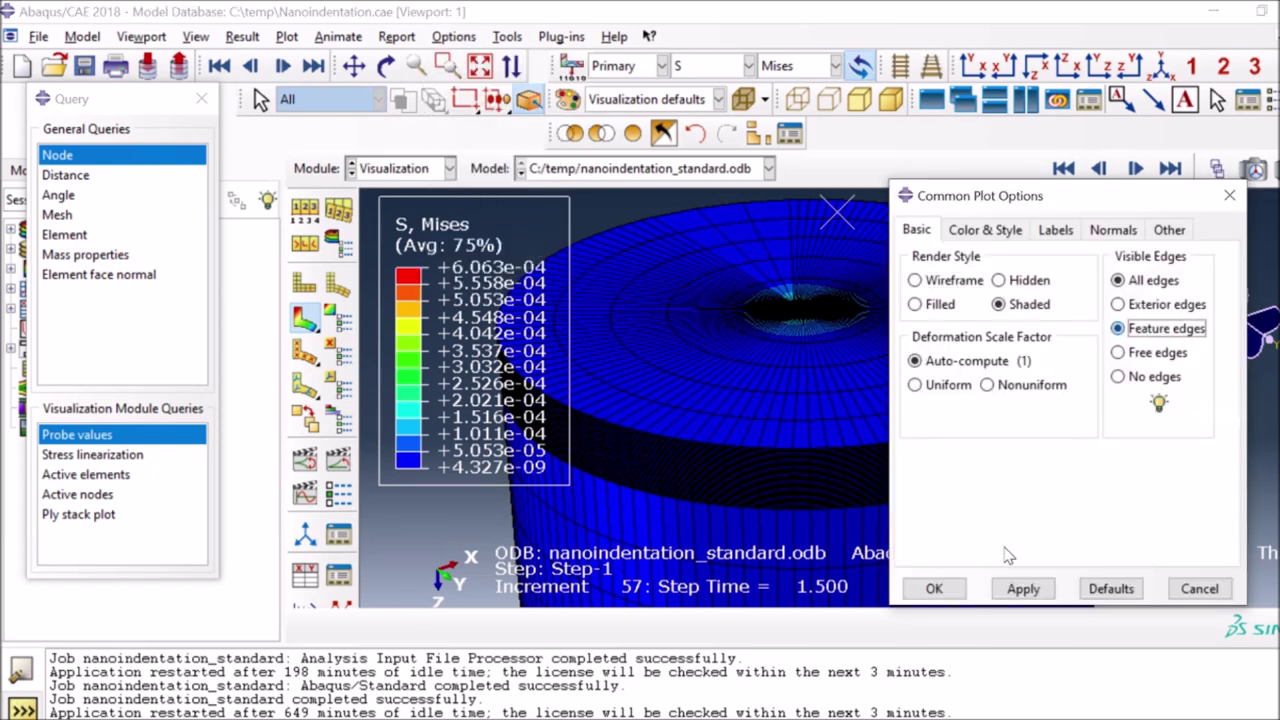
click(934, 589)
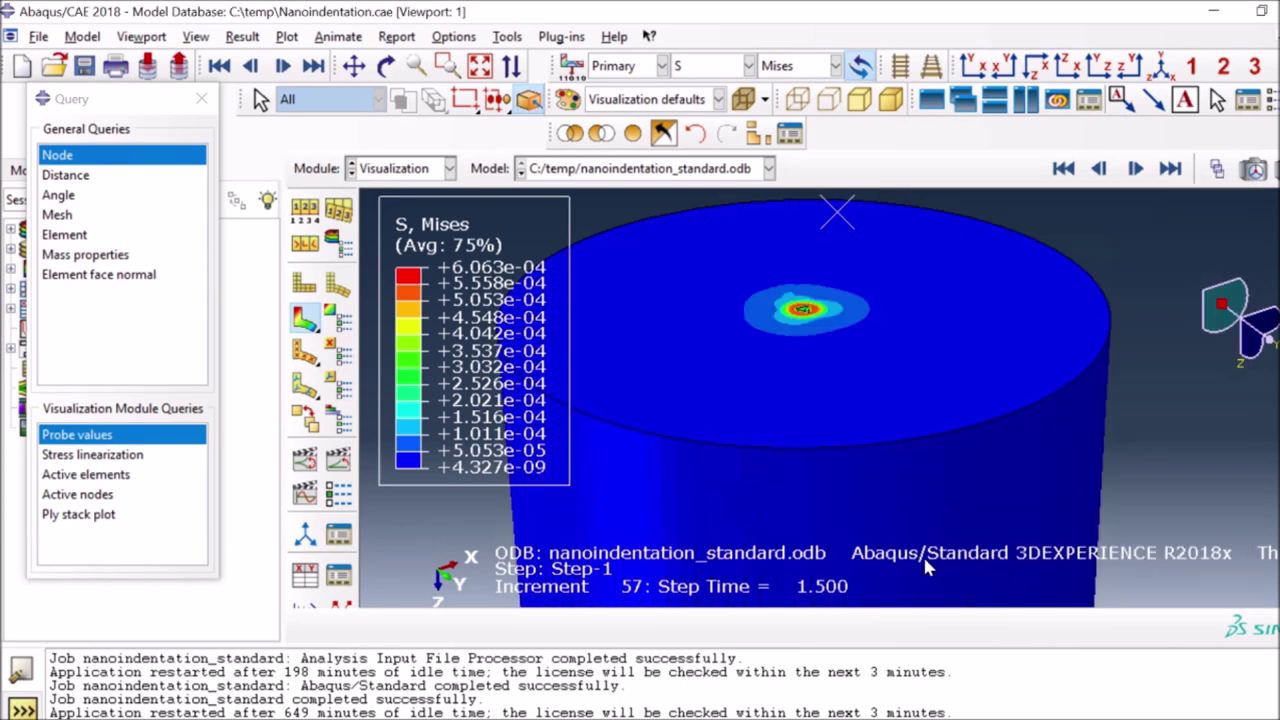
- Show only the free edges in the contour plot of the indentation area
click(447, 65)
drag(785, 298, 850, 340)
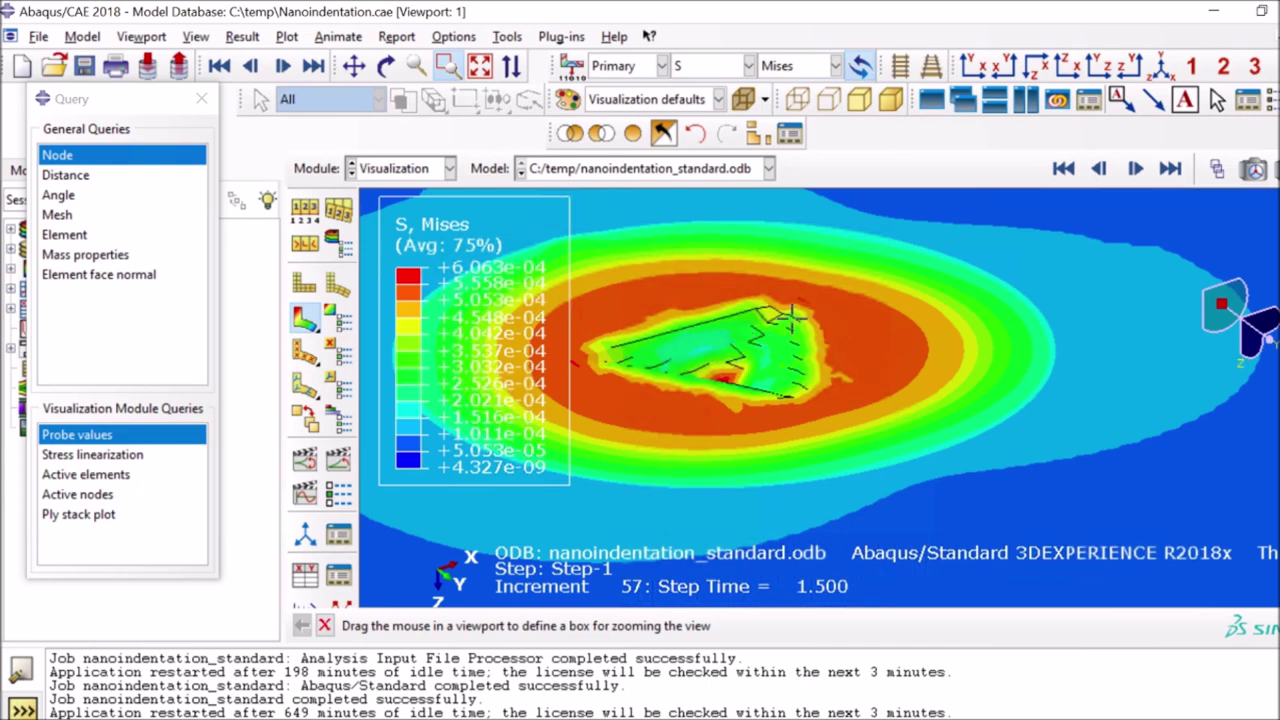
click(453, 36)
click(468, 57)
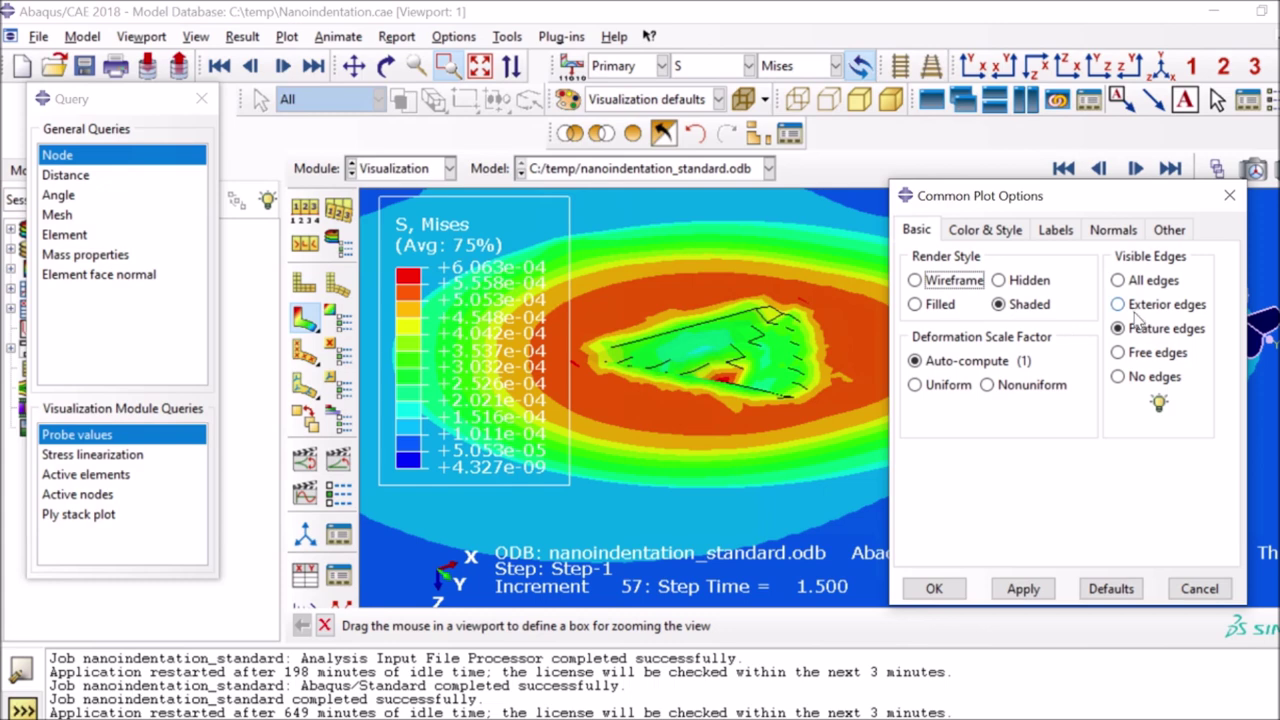
click(1145, 352)
click(1016, 589)
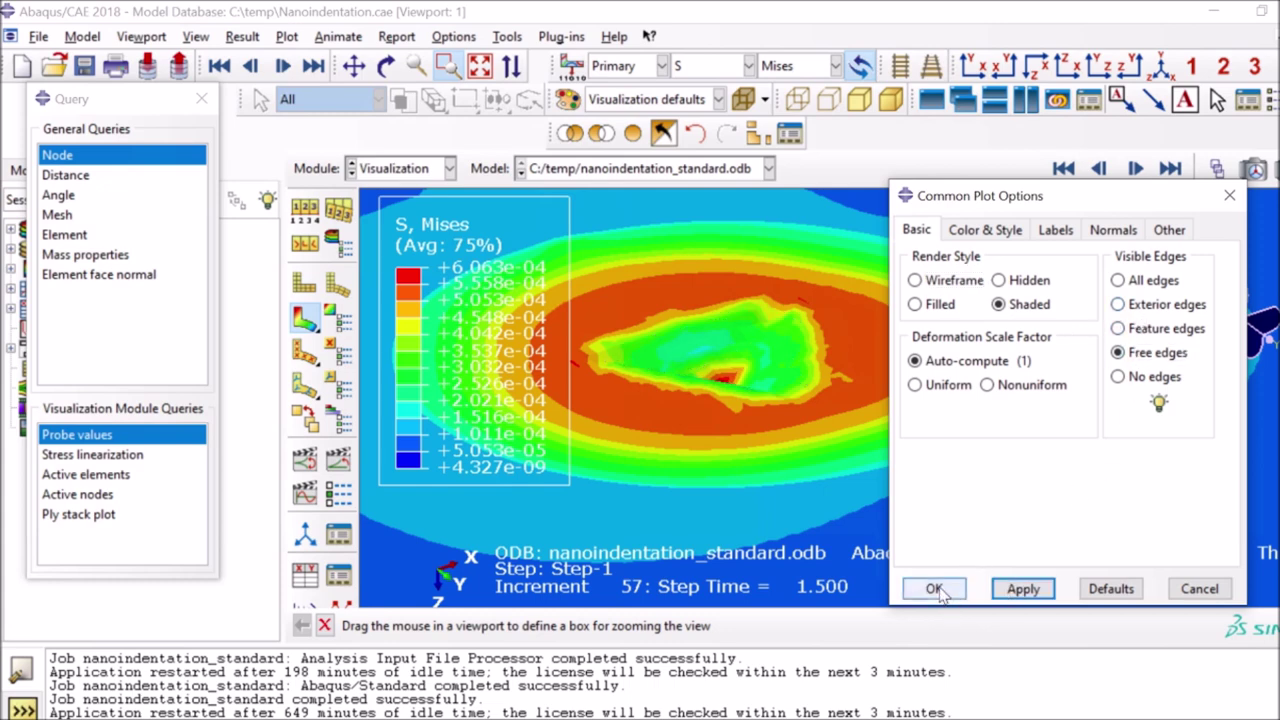
click(933, 589)
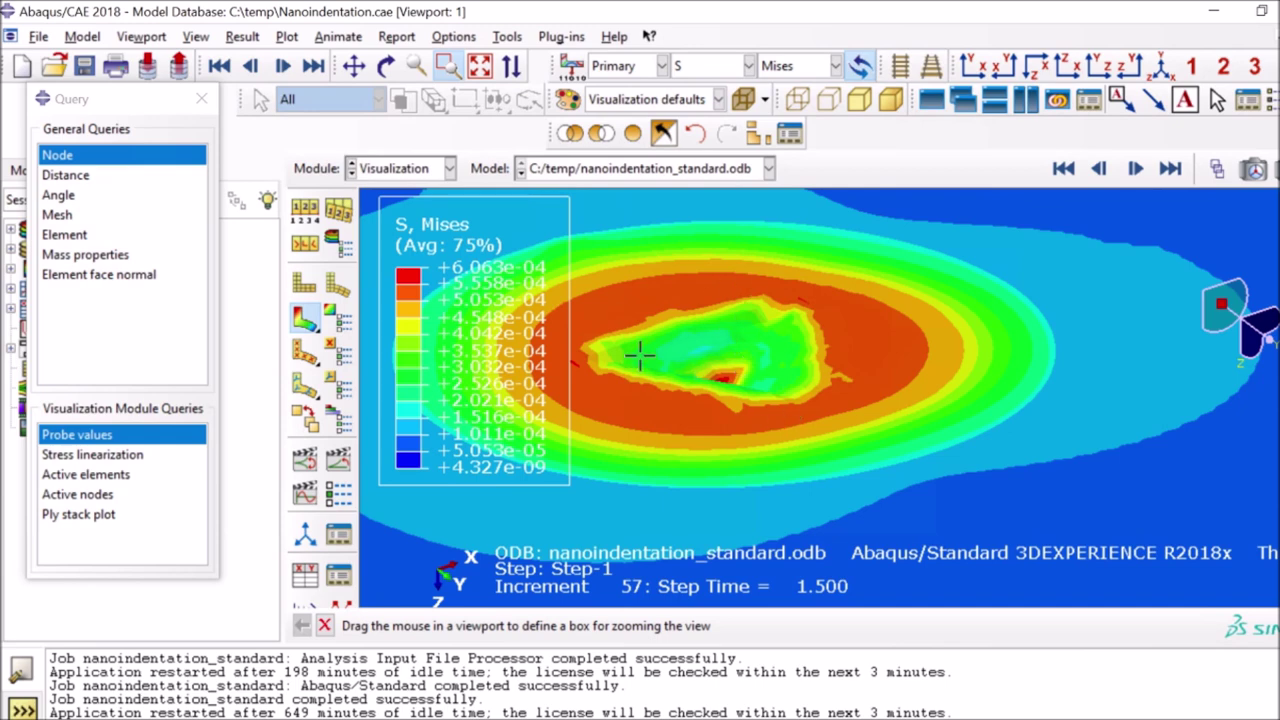
- Contour the equivalent plastic strain PEEQ around the indentation instead of the Mises stress
click(722, 65)
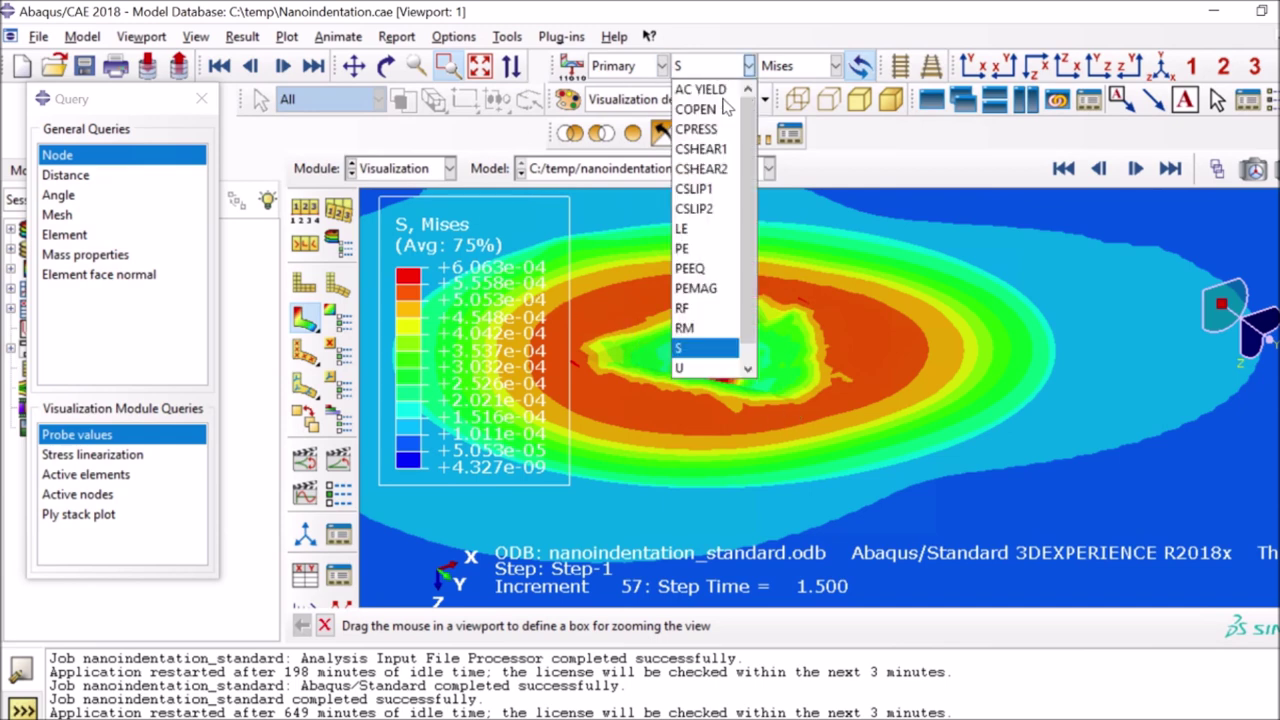
click(690, 268)
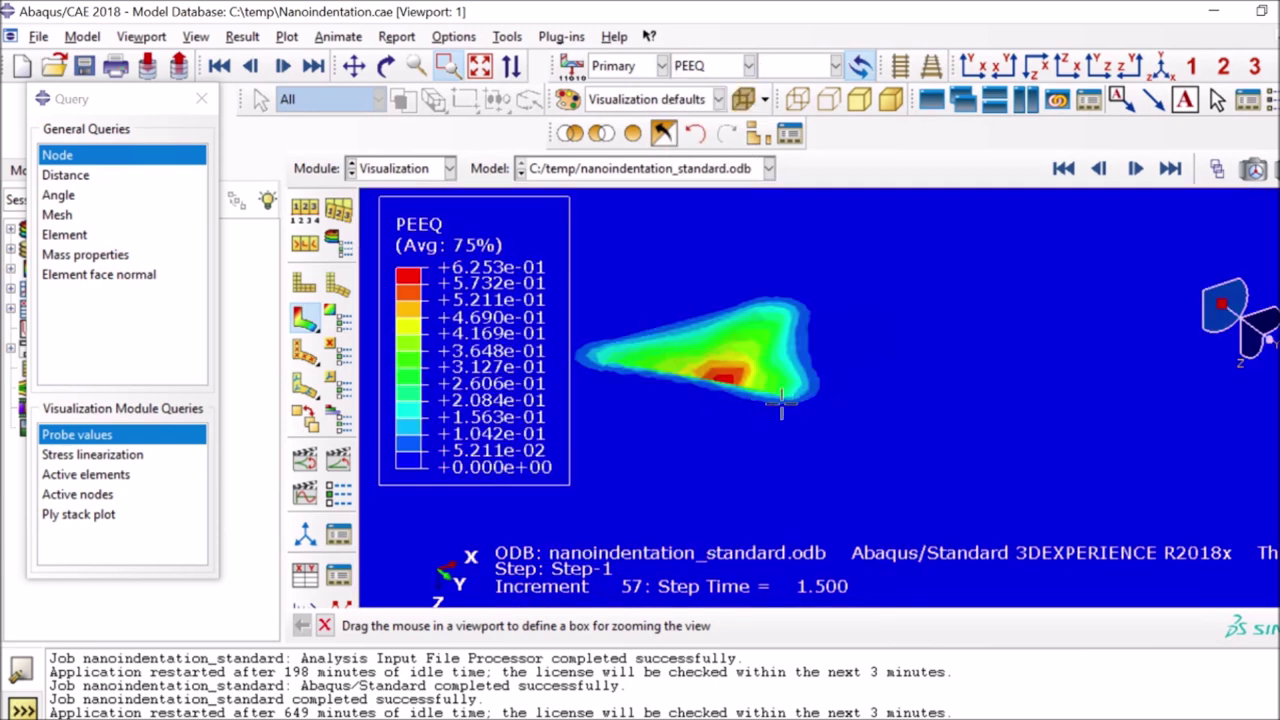
click(354, 66)
click(385, 68)
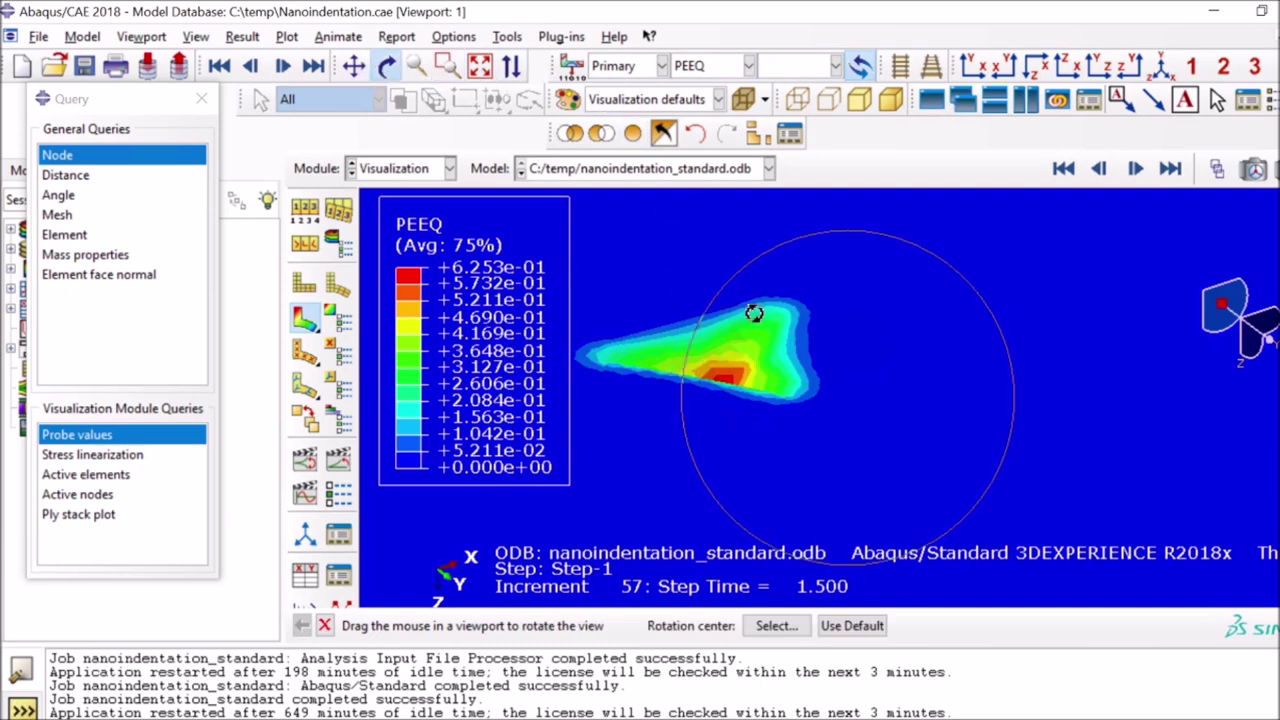
drag(755, 318, 757, 320)
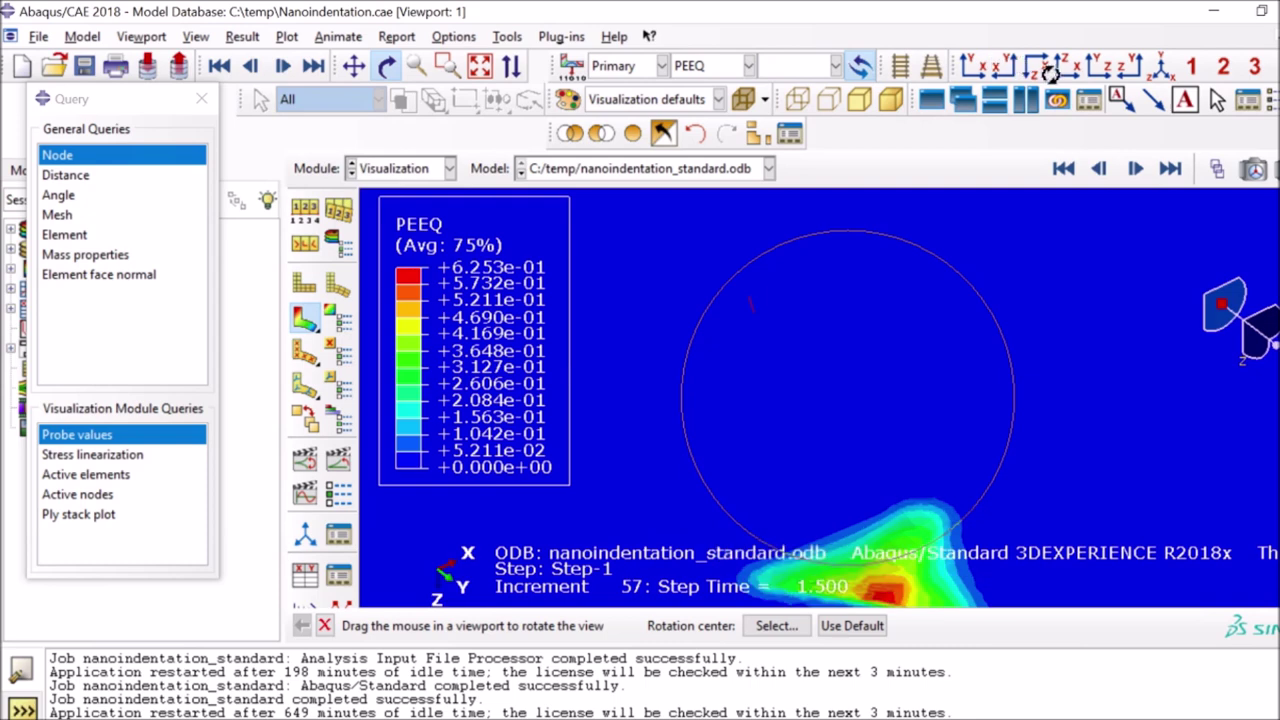
- Examine the PEEQ distribution of the imprint in a view perpendicular to the indented surface
click(1068, 66)
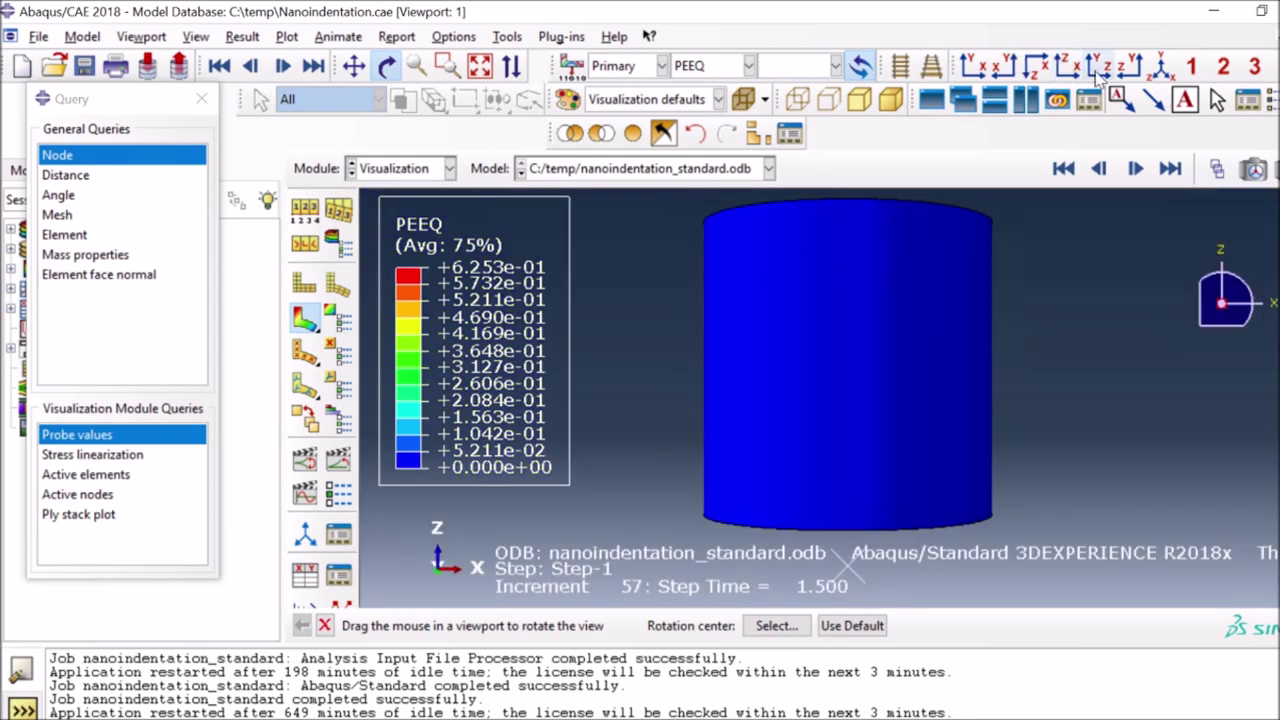
click(1100, 66)
click(1010, 68)
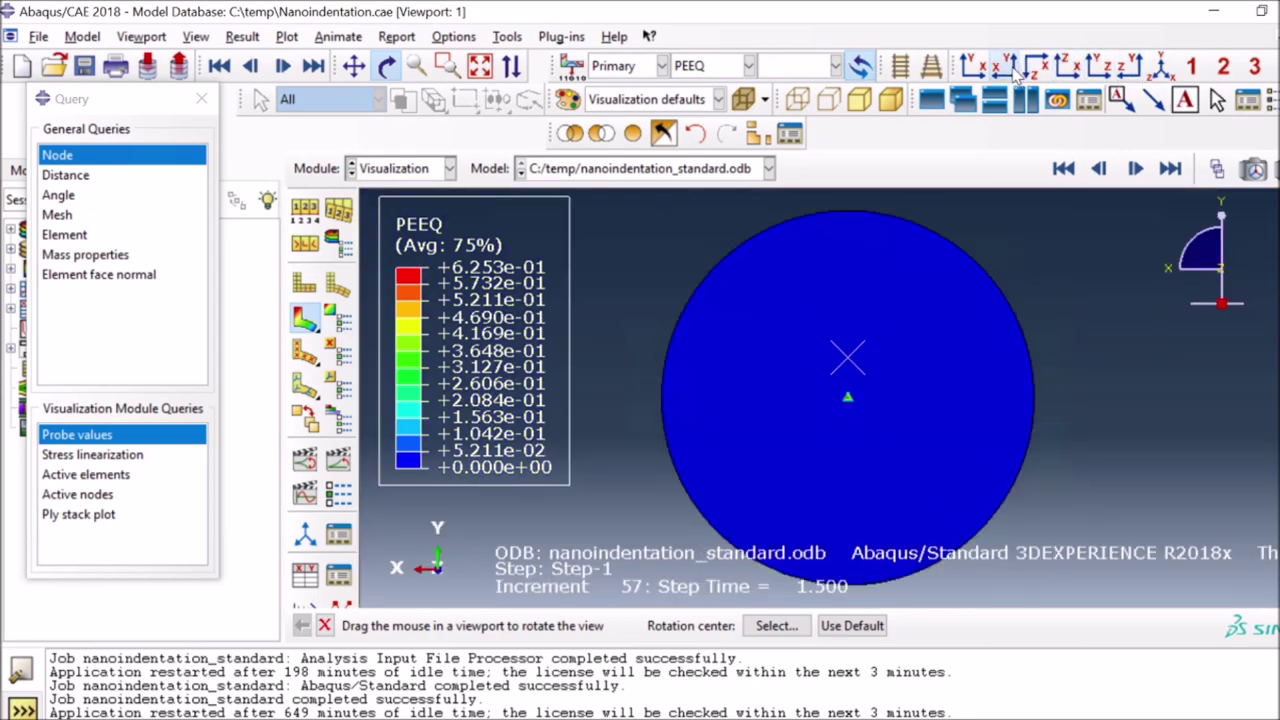
scroll(848, 400, up, 5)
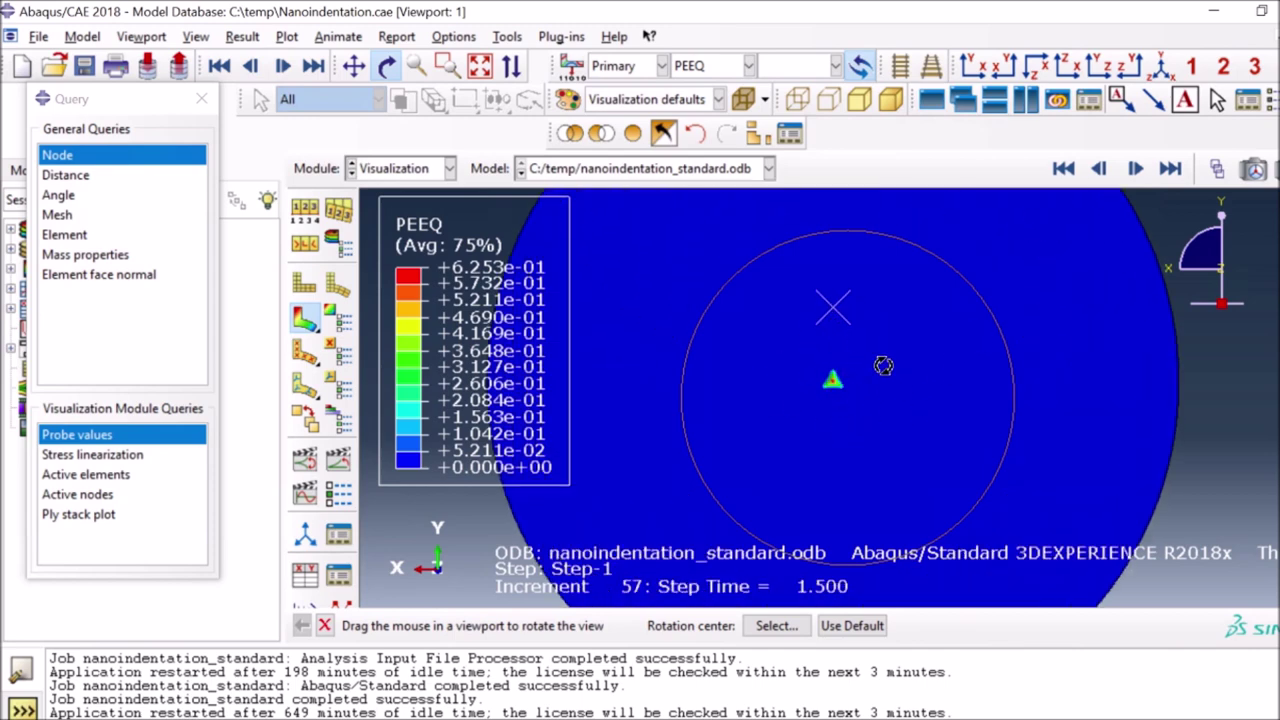
scroll(855, 402, up, 5)
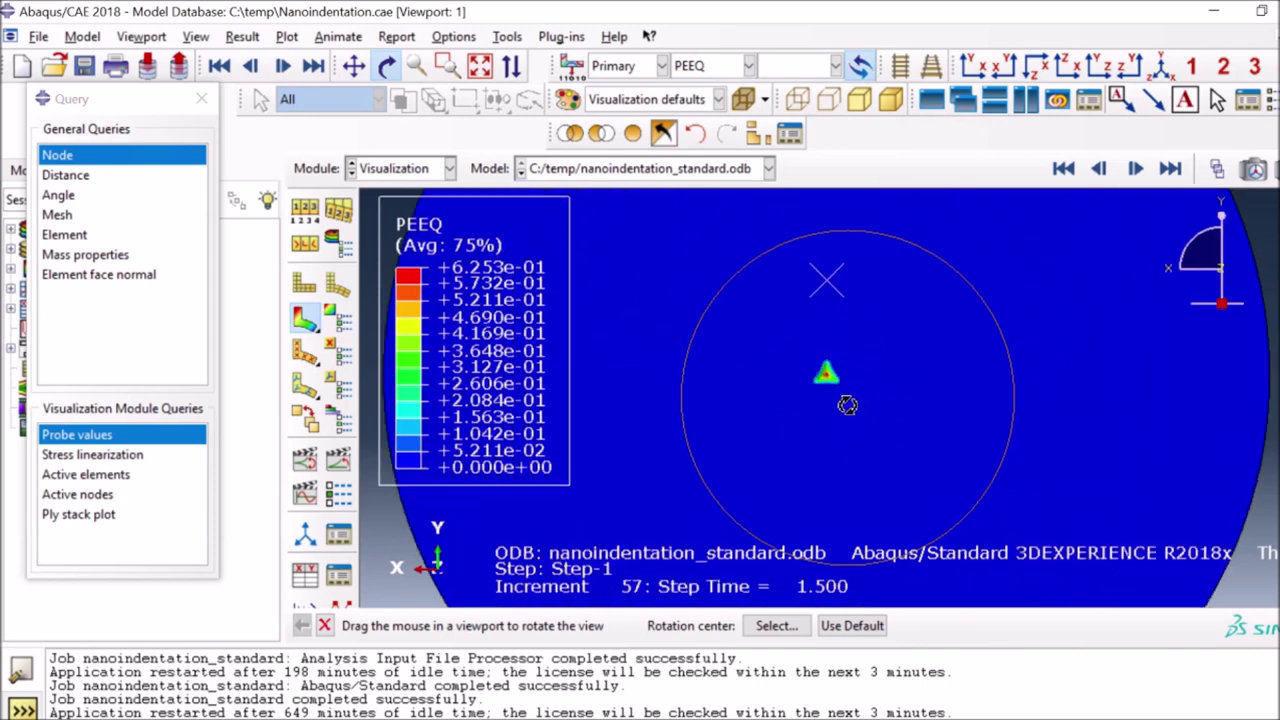
scroll(805, 377, up, 8)
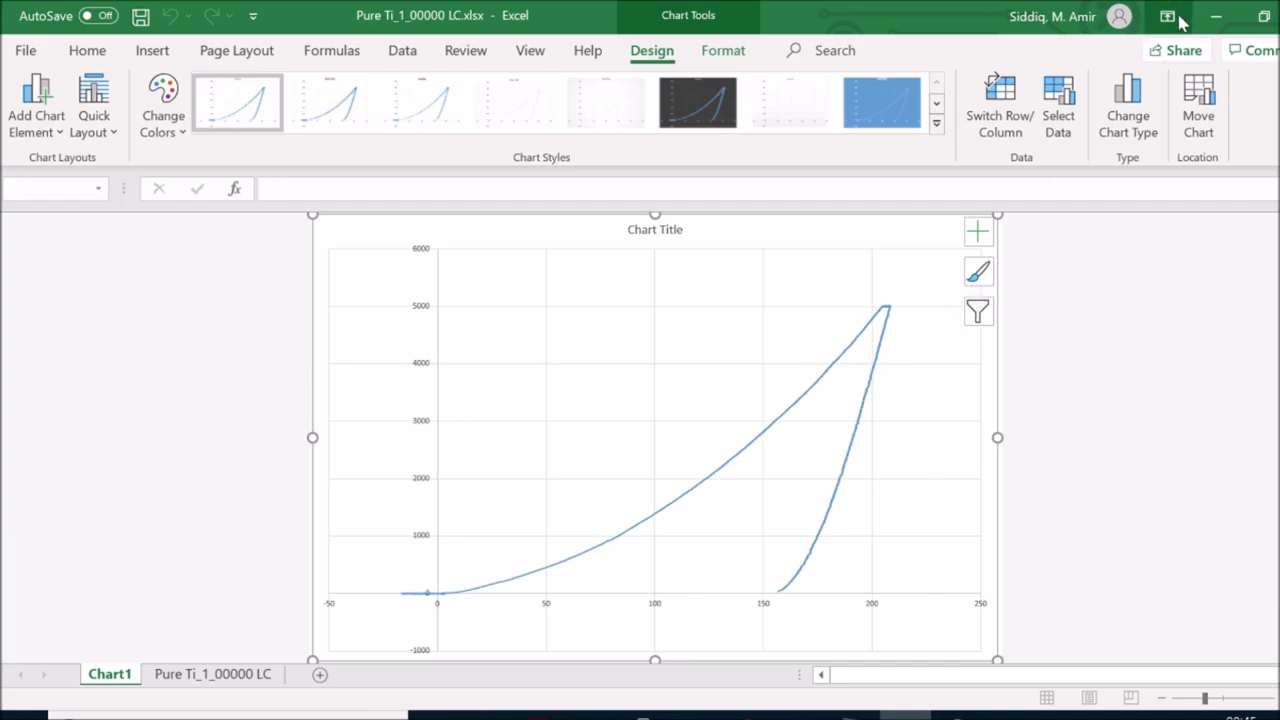
- Return from the Excel chart to Abaqus/CAE and redisplay the complete model with the indenter in user view 1
click(1218, 20)
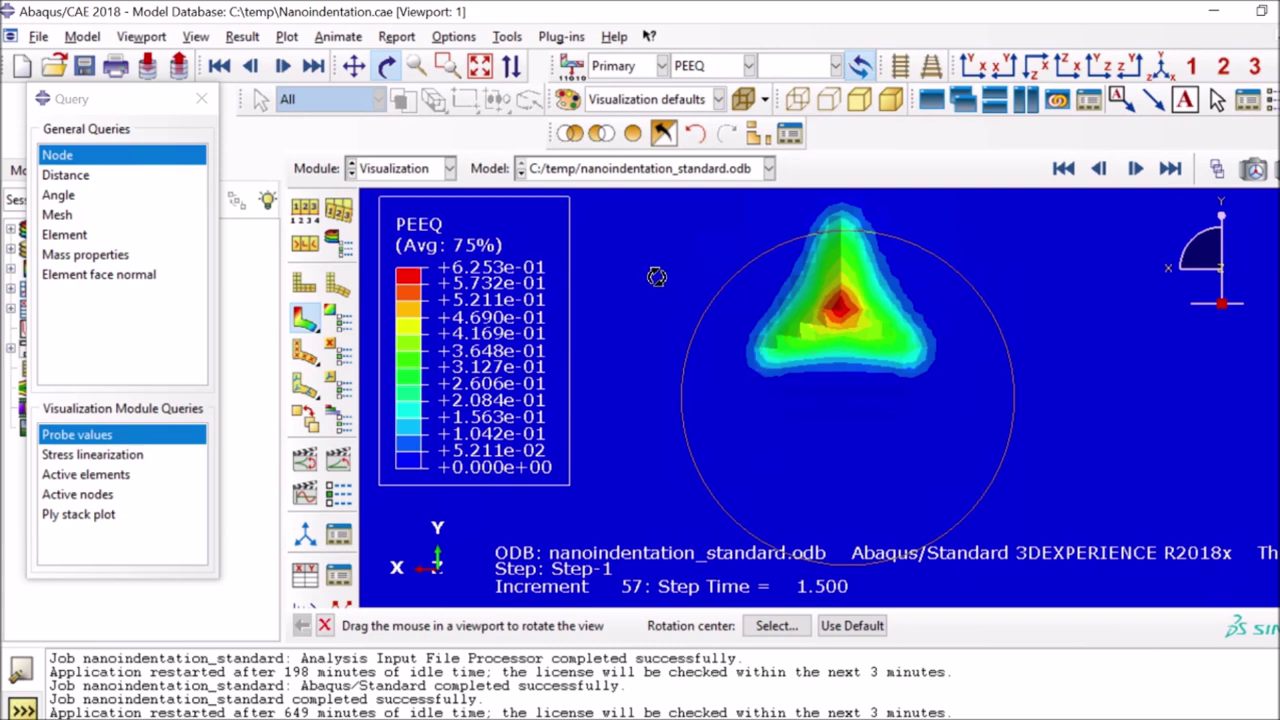
click(631, 137)
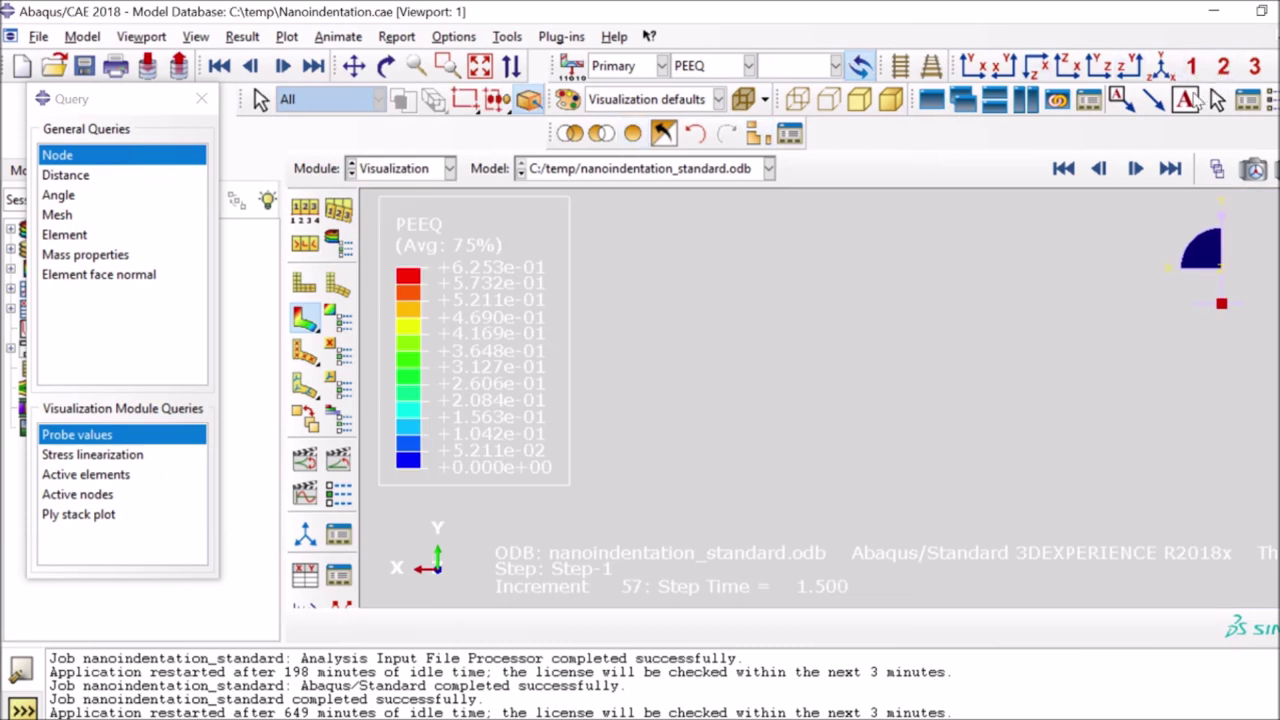
click(1193, 67)
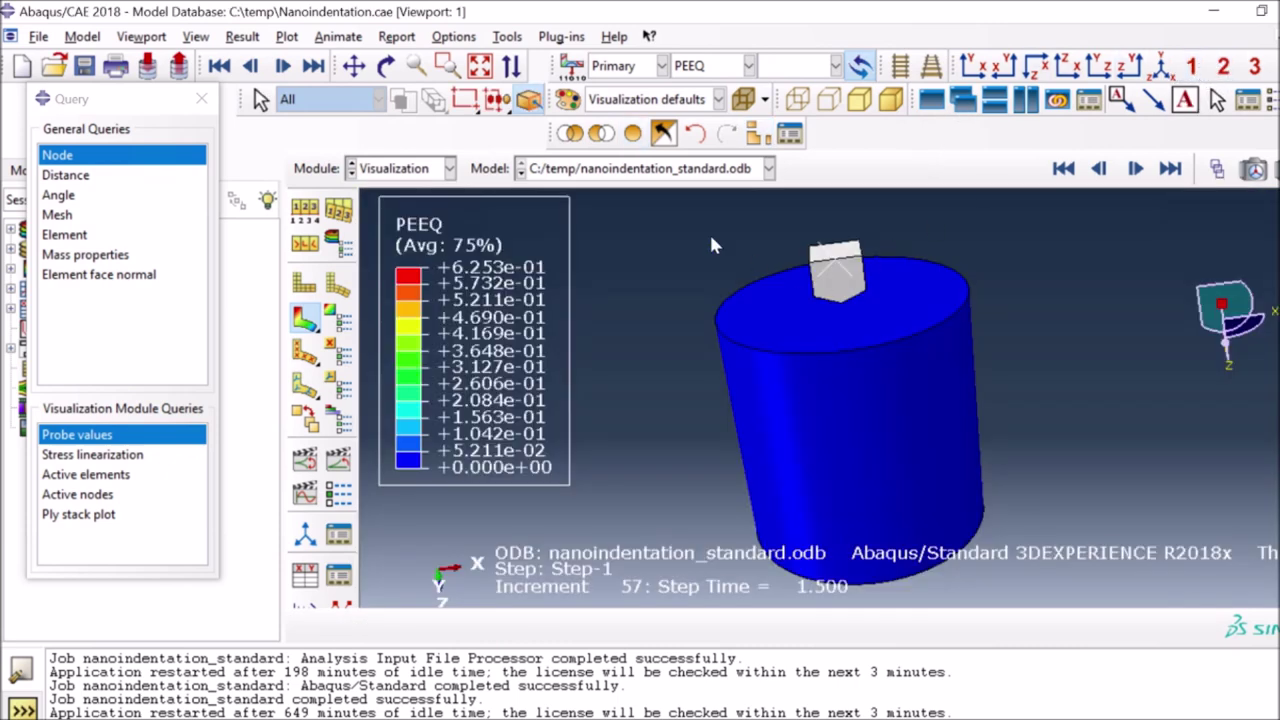
scroll(822, 268, up, 2)
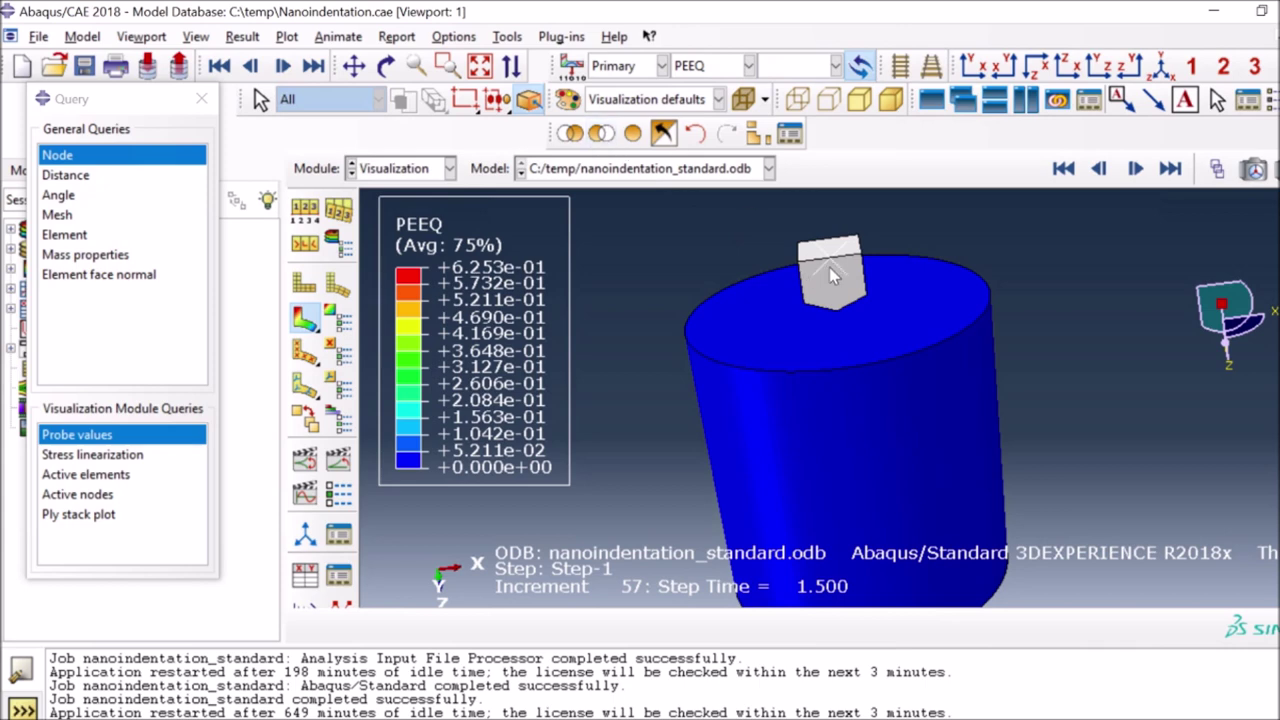
- Delete the RF3 and U3 curves of node 136048 from the session's XY data
click(506, 37)
mouse_move(572, 147)
click(665, 143)
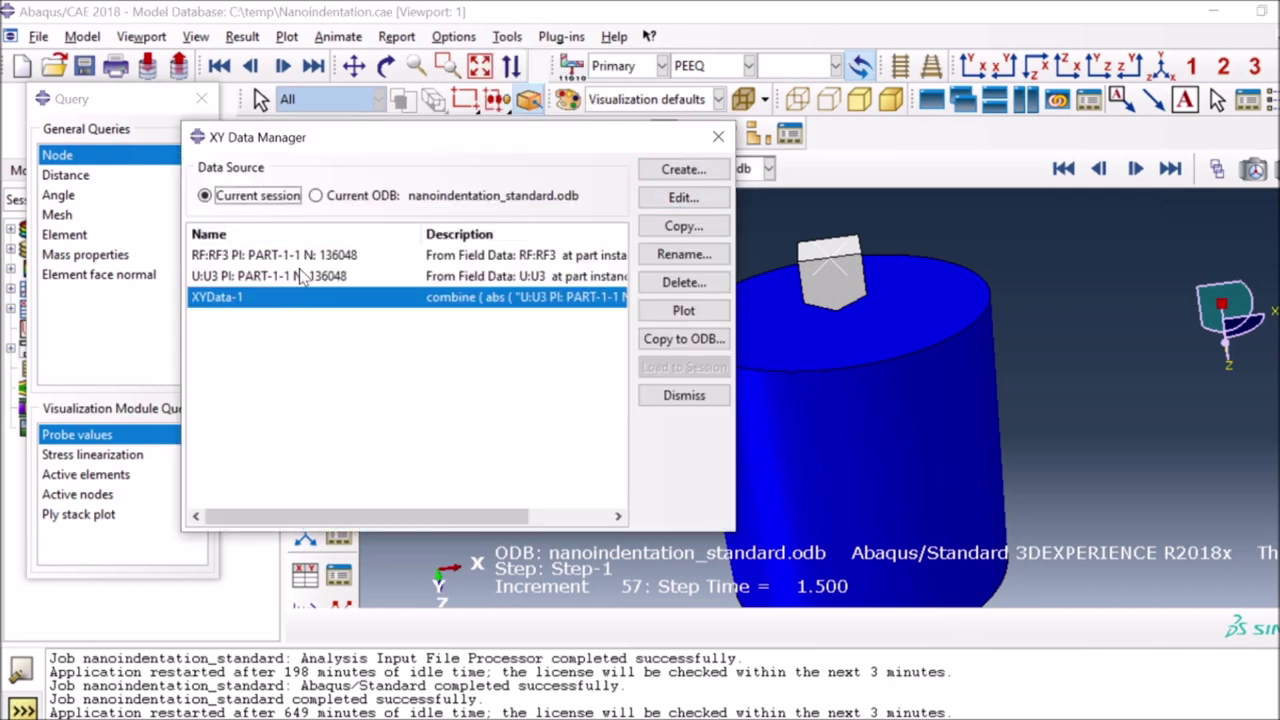
click(300, 255)
shift+click(305, 277)
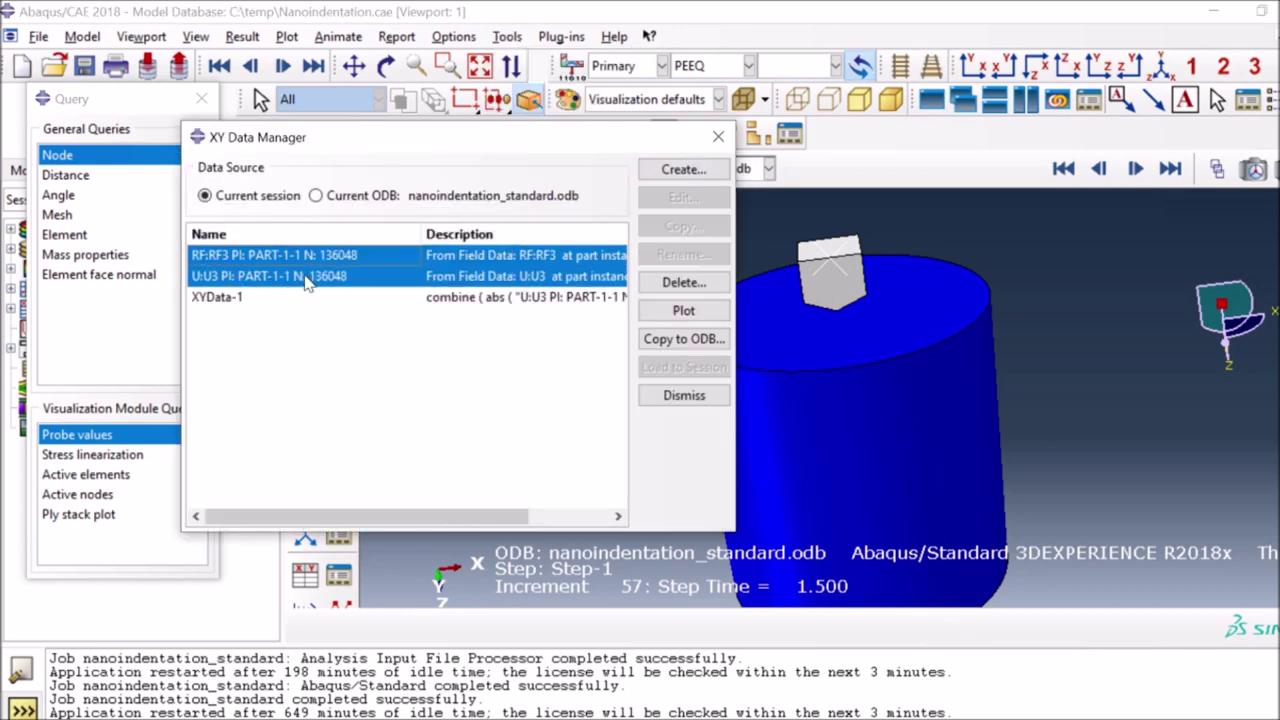
click(664, 283)
click(610, 412)
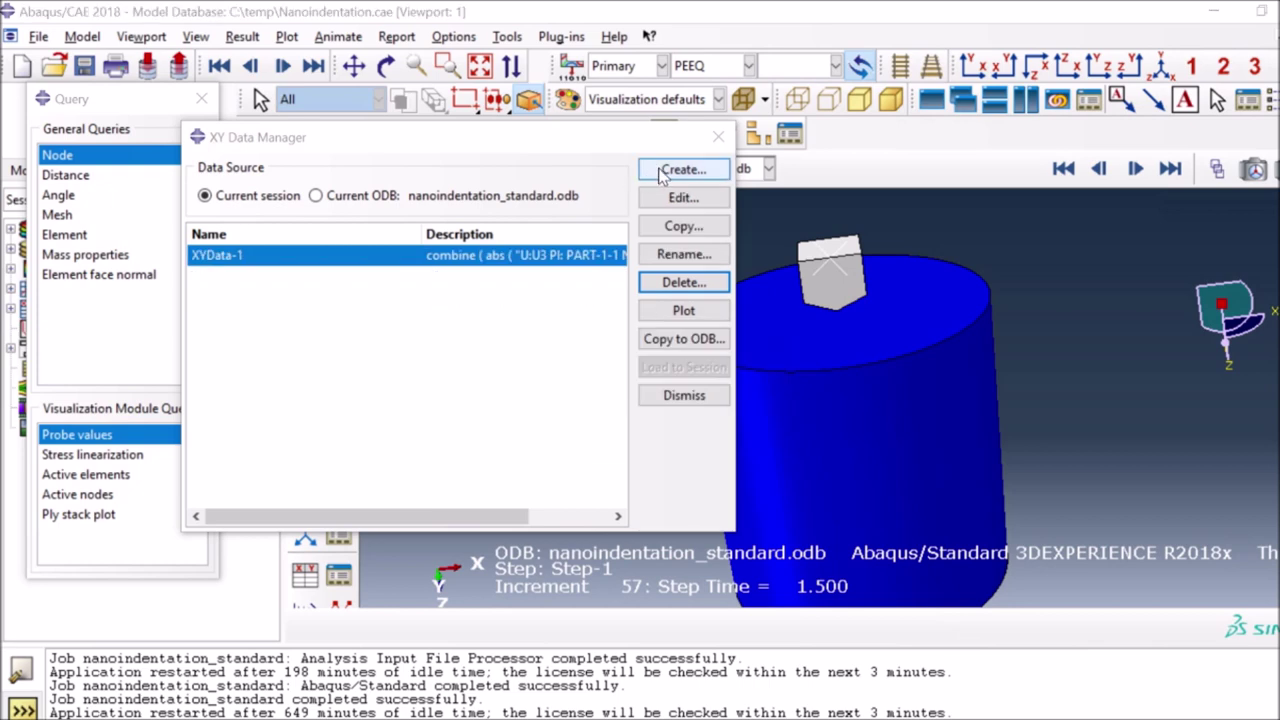
- Start new XY data from ODB field output at the Unique Nodal position, with RF3 and U3 as the output variables
click(661, 174)
click(1192, 190)
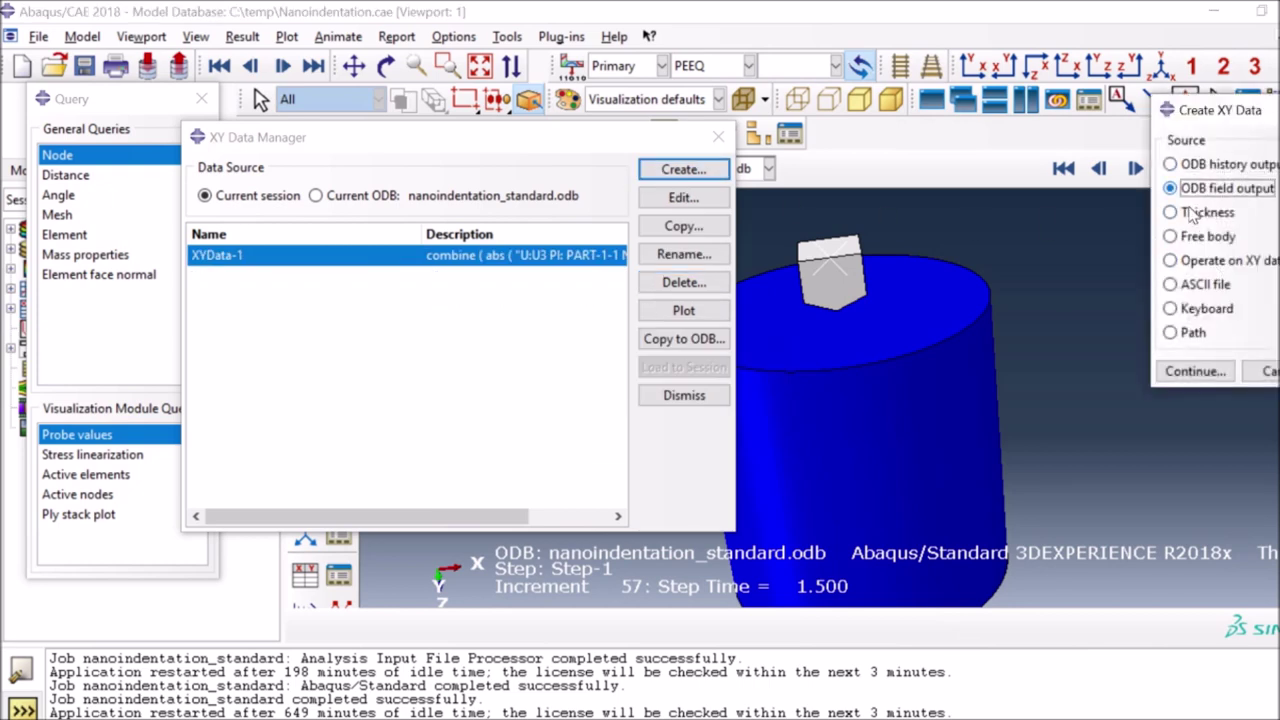
click(1180, 376)
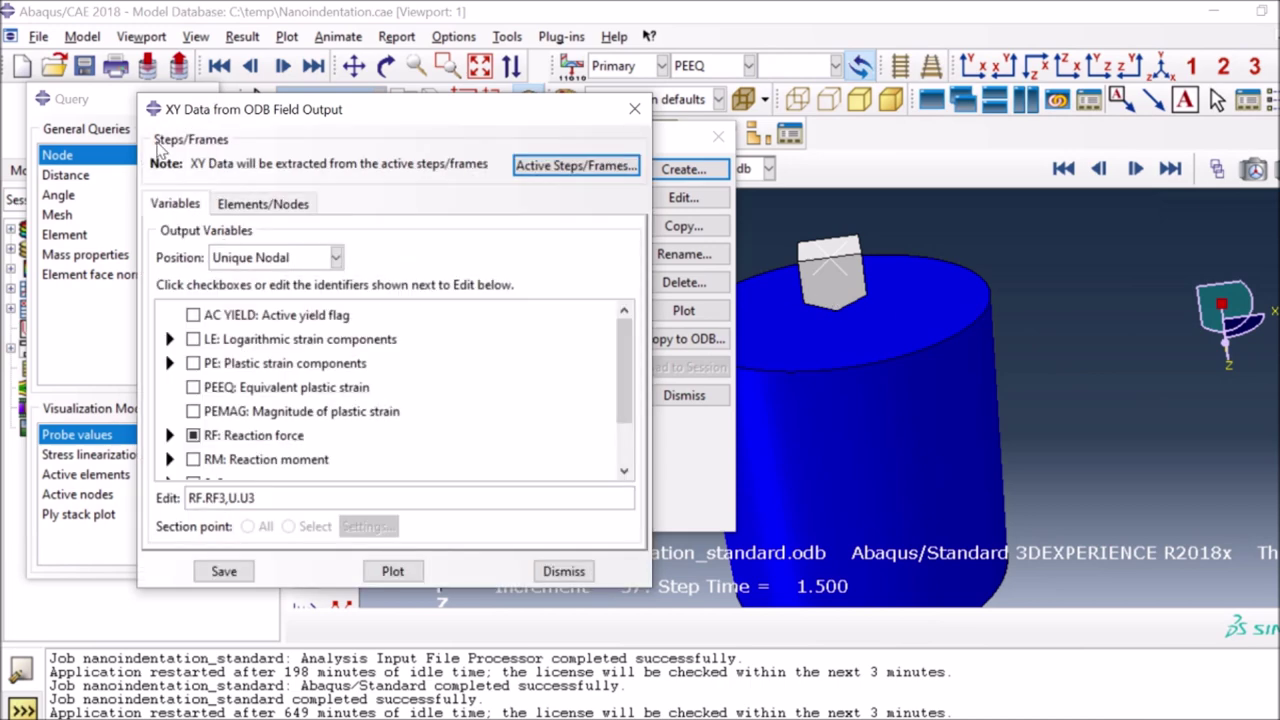
click(281, 259)
click(262, 342)
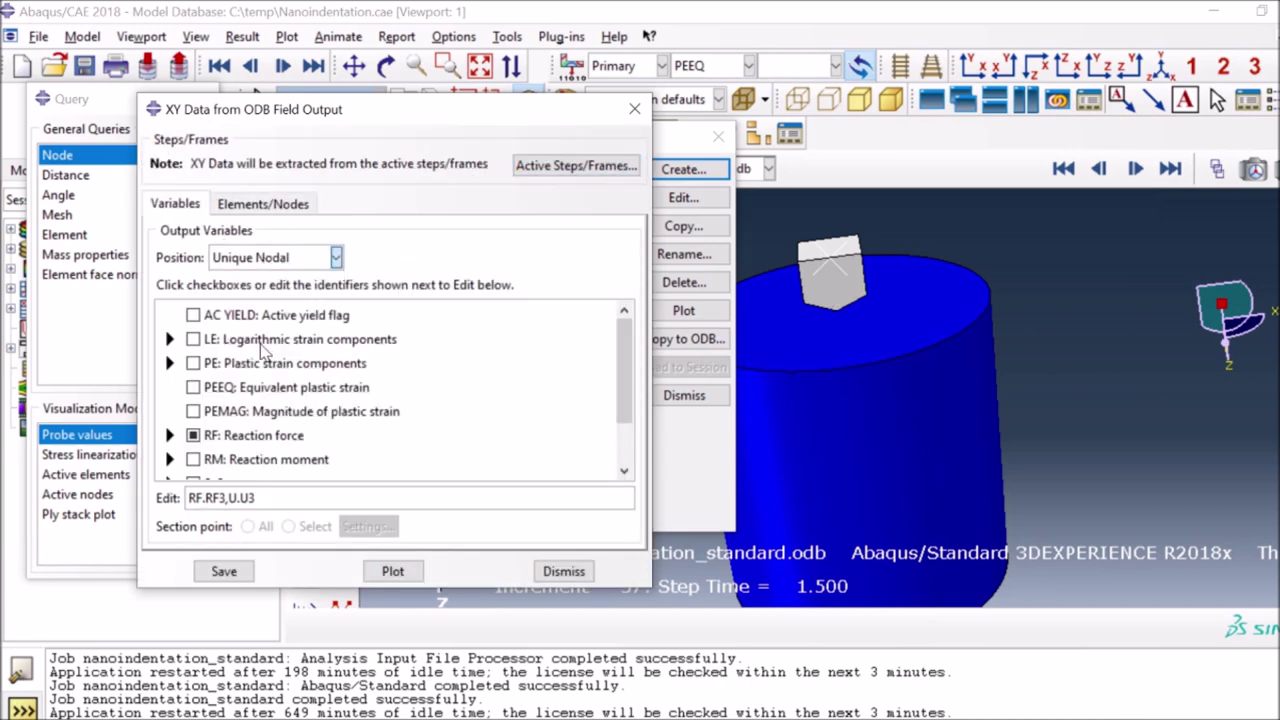
click(169, 436)
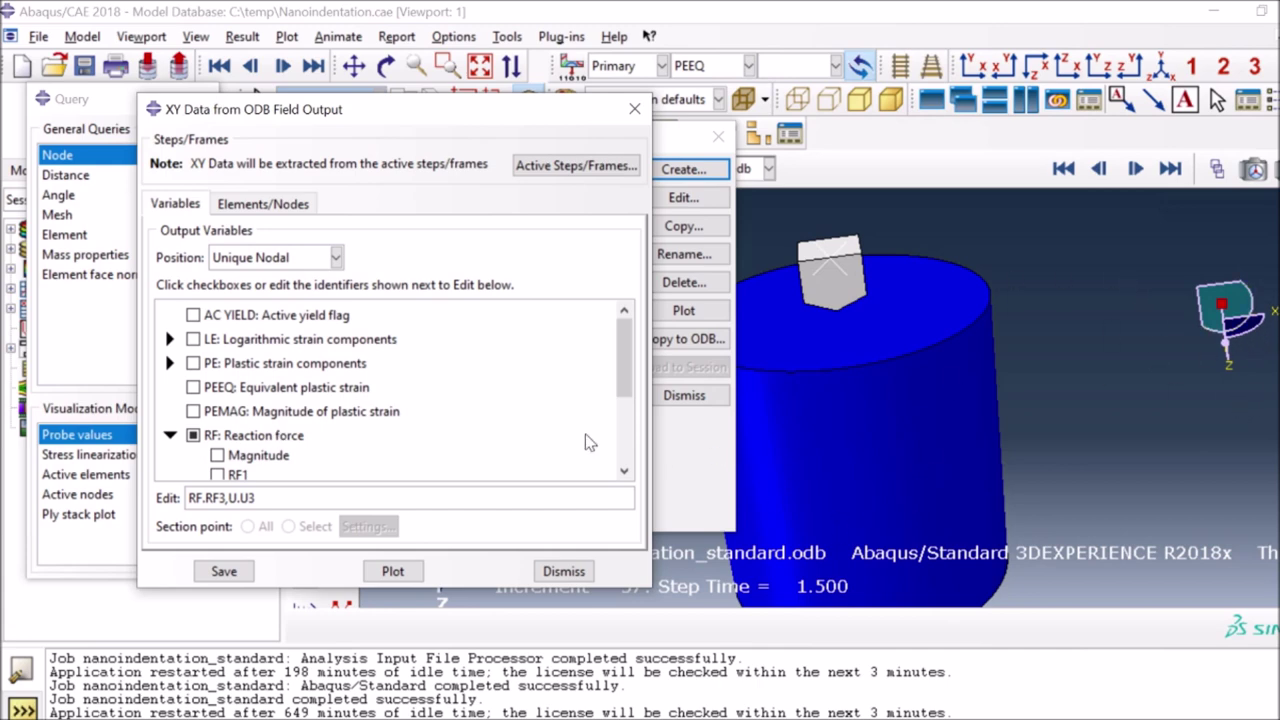
scroll(225, 458, down, 3)
scroll(232, 462, down, 4)
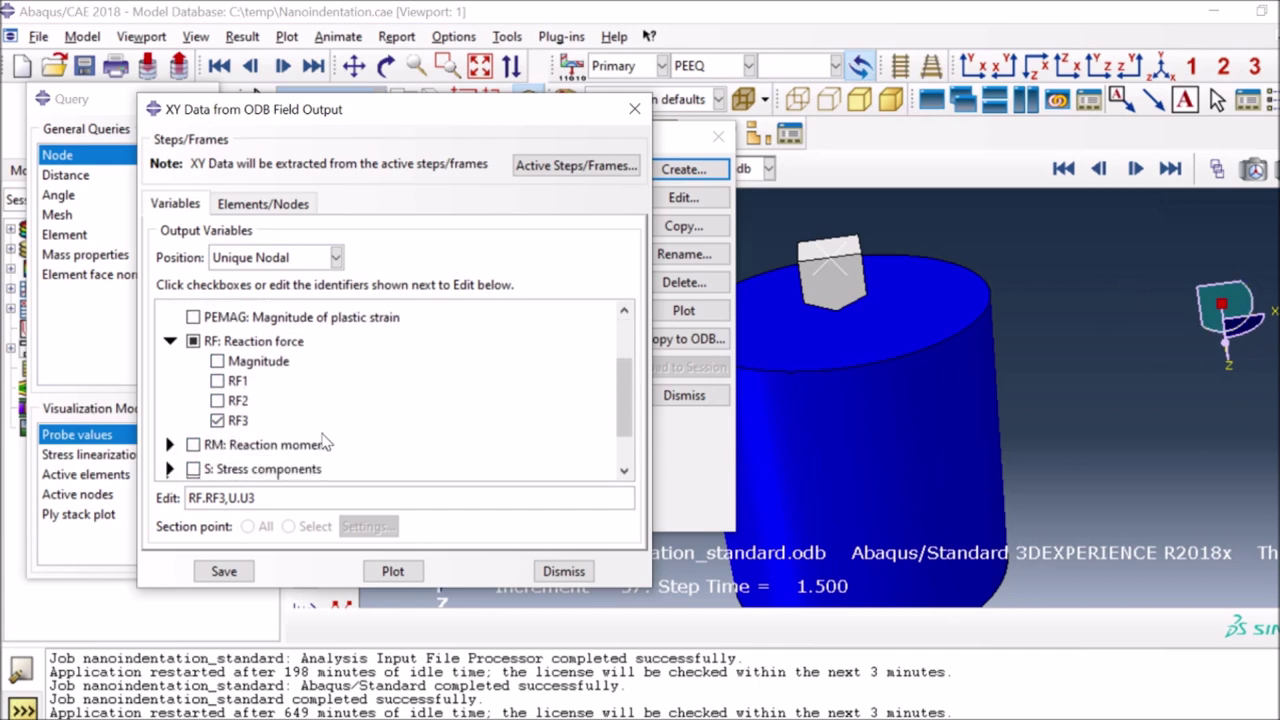
click(169, 441)
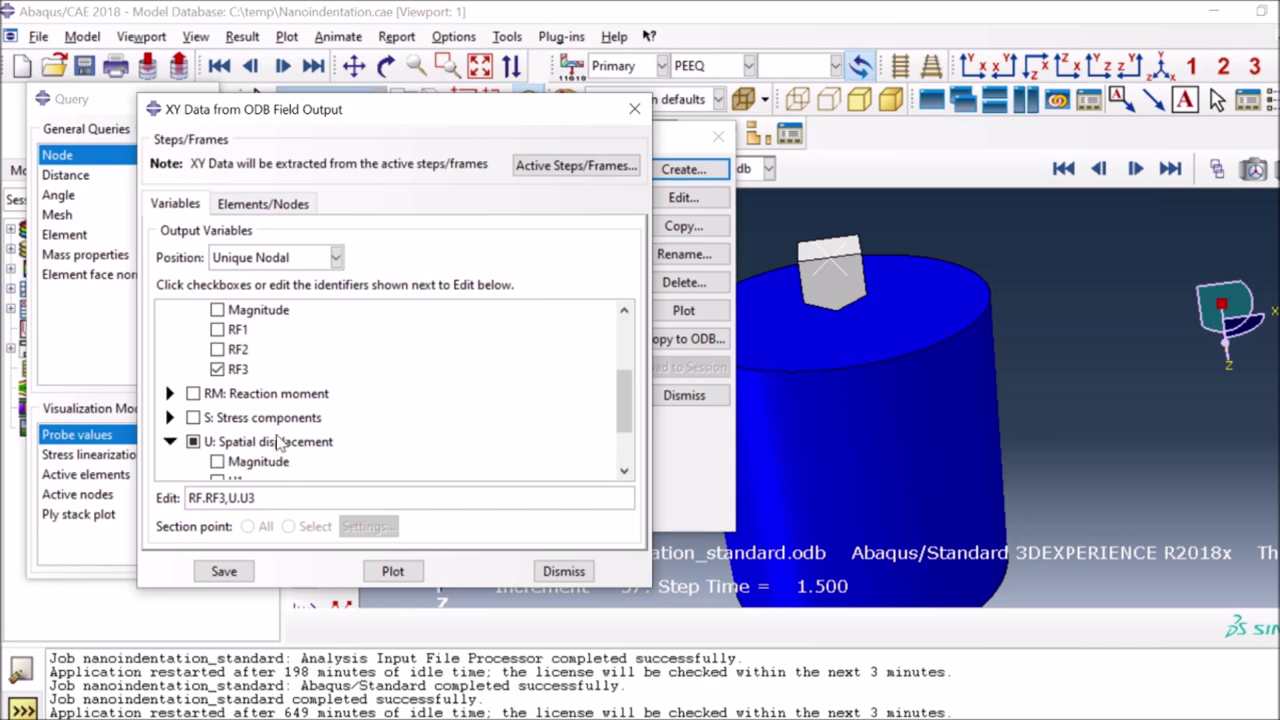
scroll(228, 450, down, 4)
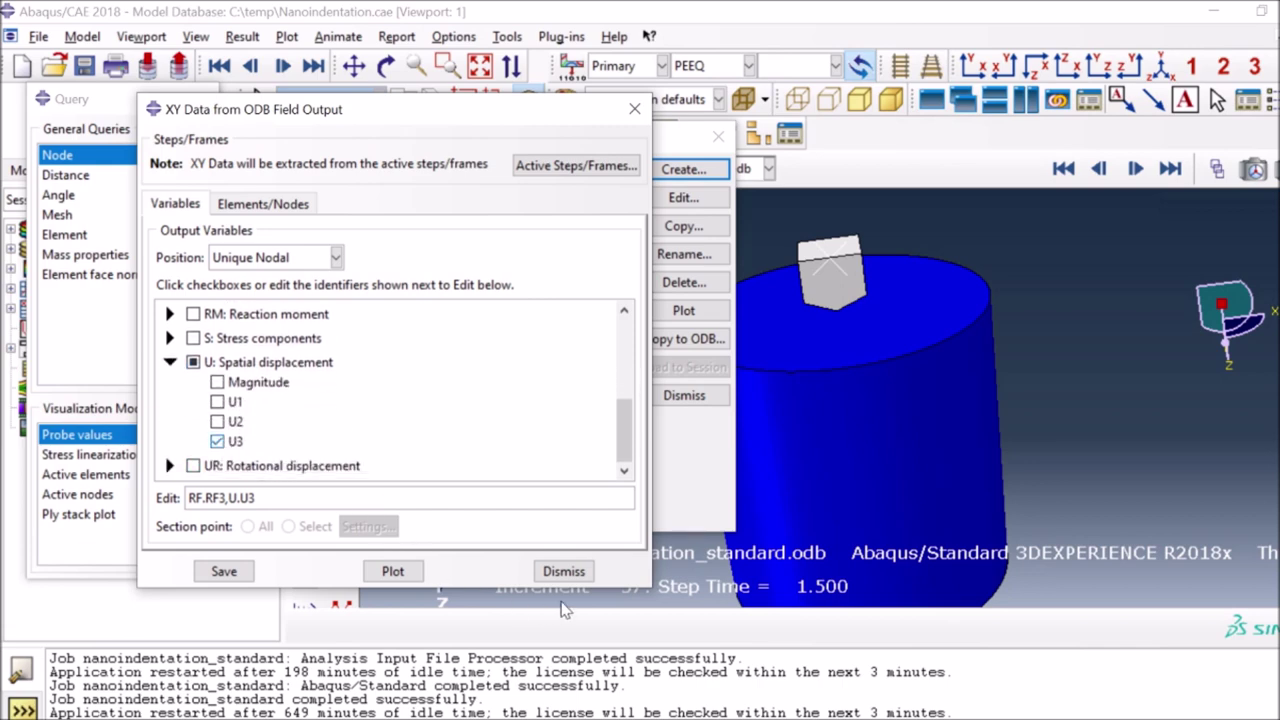
- Pick the indenter's reference point node in the viewport as the node for the XY data extraction
click(287, 206)
click(332, 261)
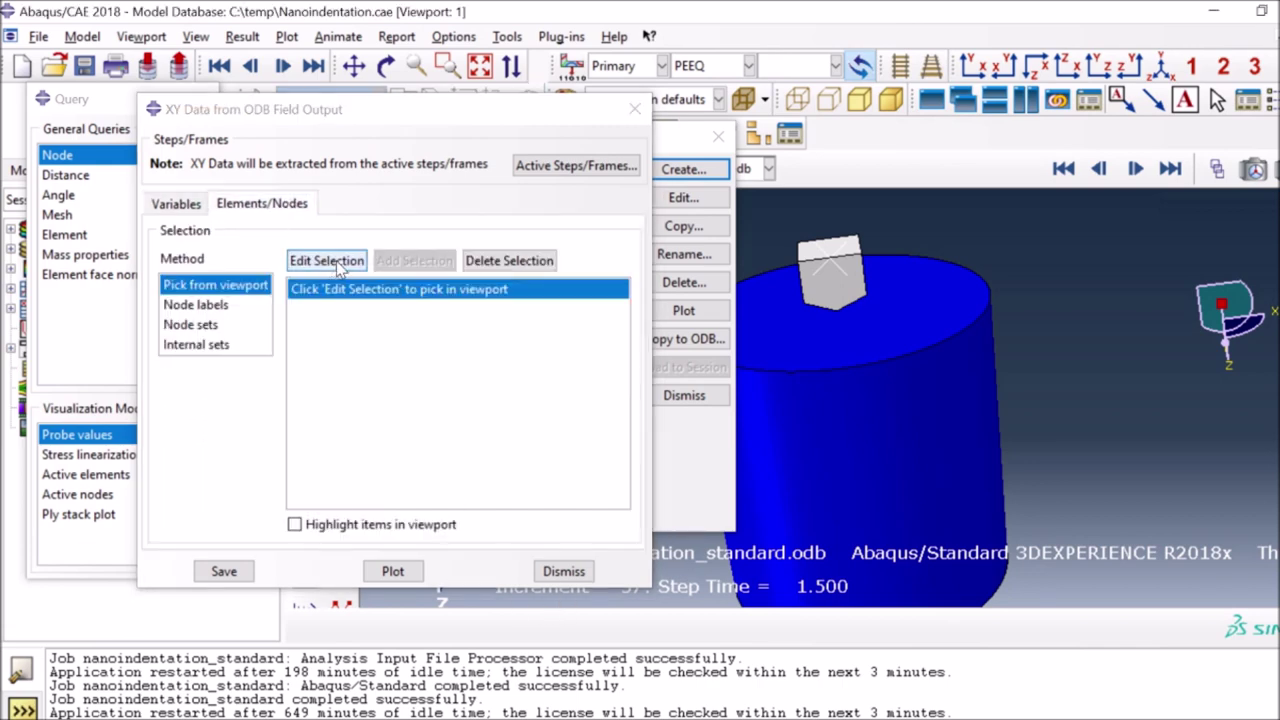
scroll(830, 255, up, 5)
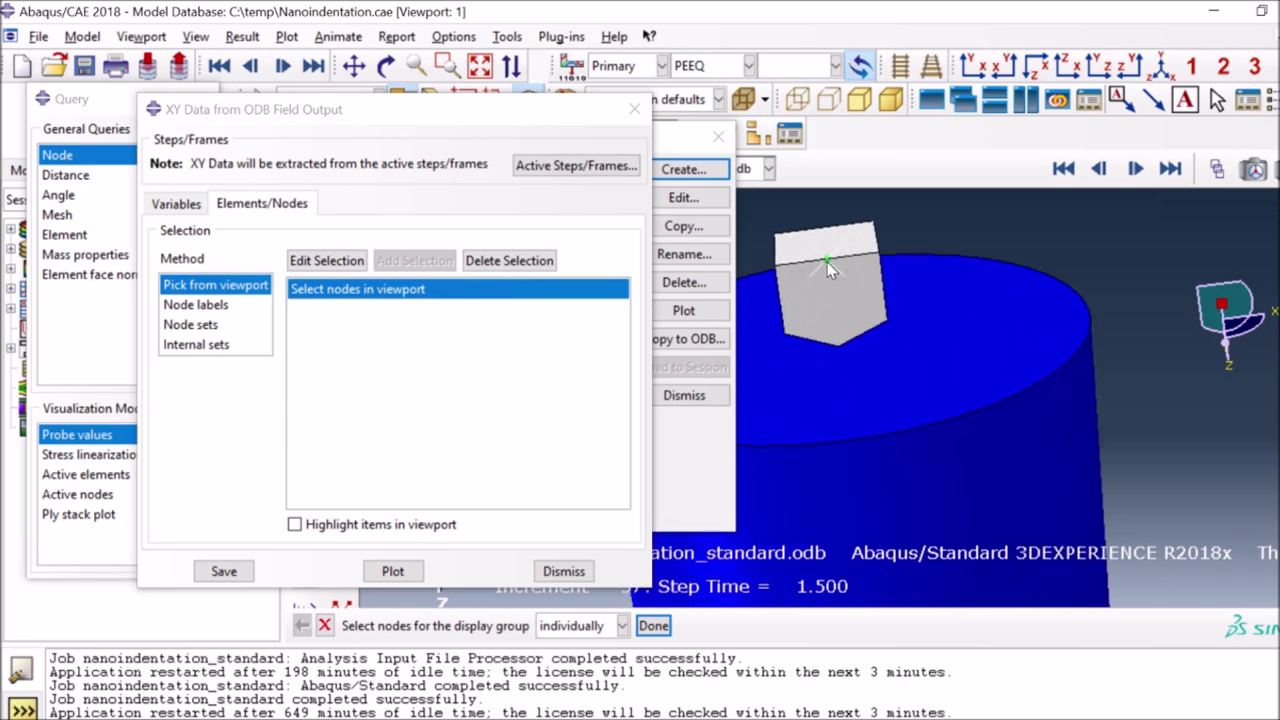
click(827, 262)
- Examine the picked node's position on the indenter from the standard views and user views 1 and 2
click(972, 68)
click(1005, 68)
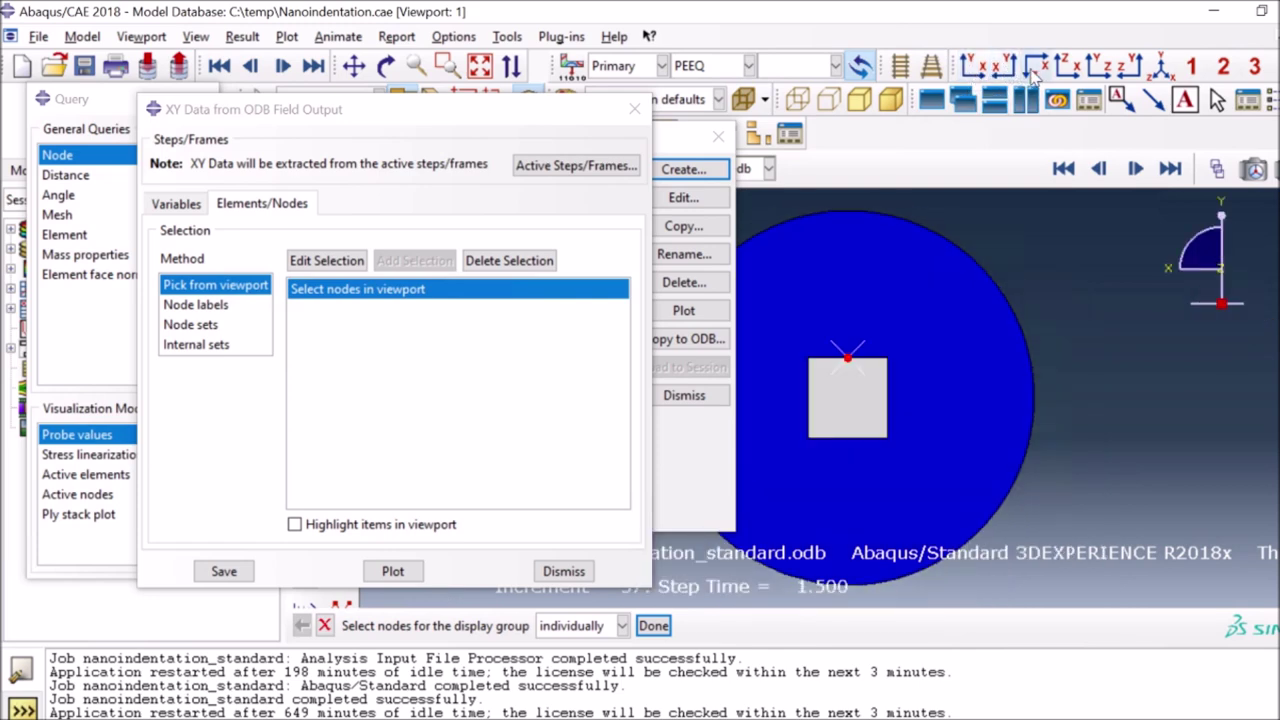
click(1035, 72)
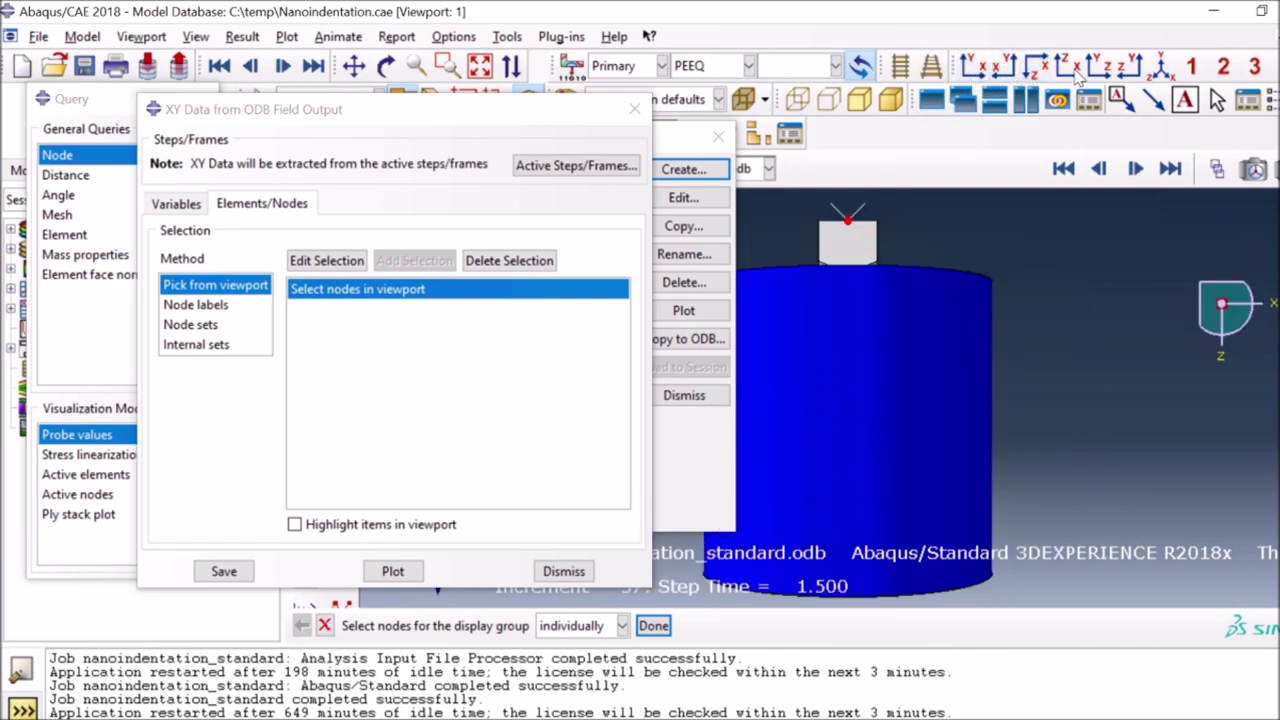
click(1108, 70)
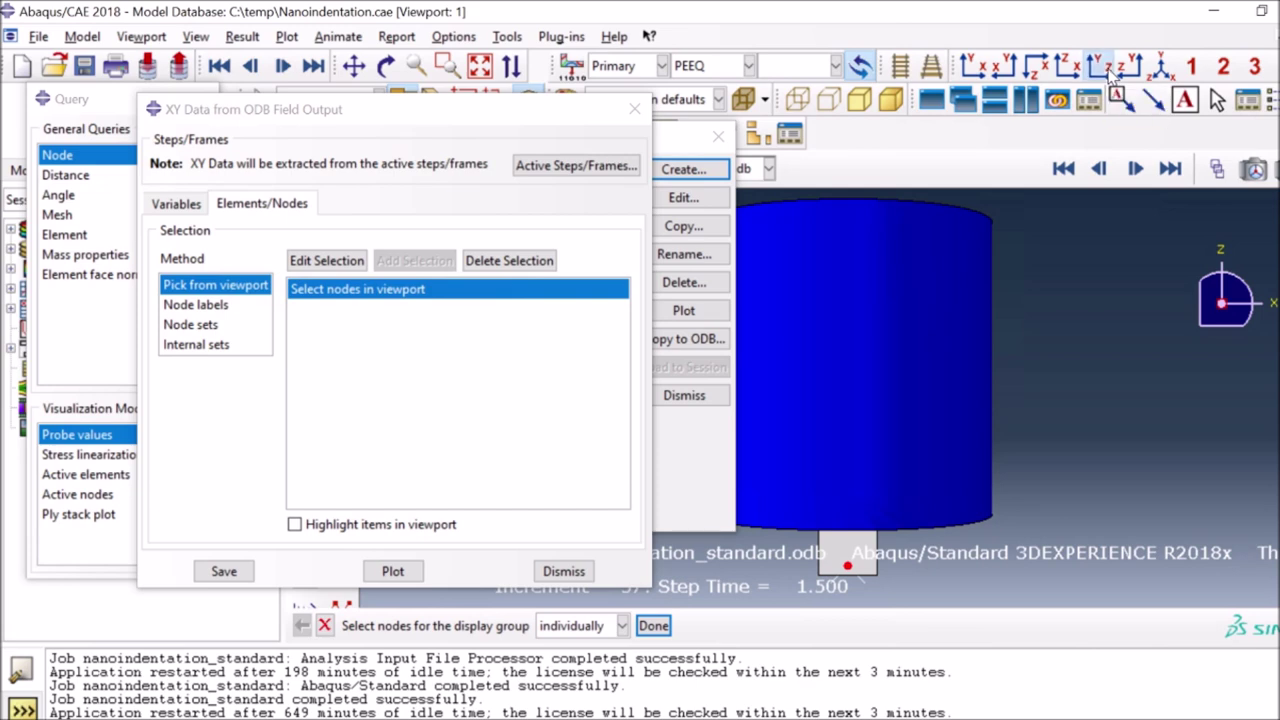
click(1110, 70)
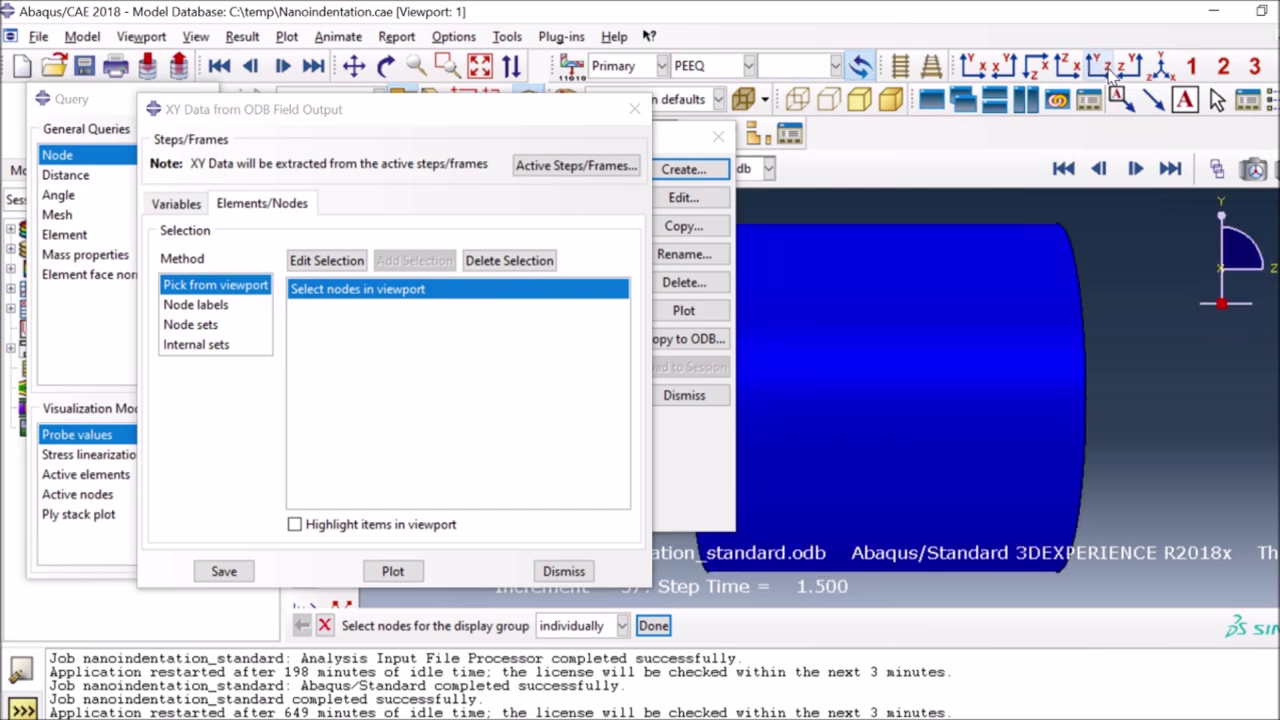
click(1162, 70)
click(1193, 66)
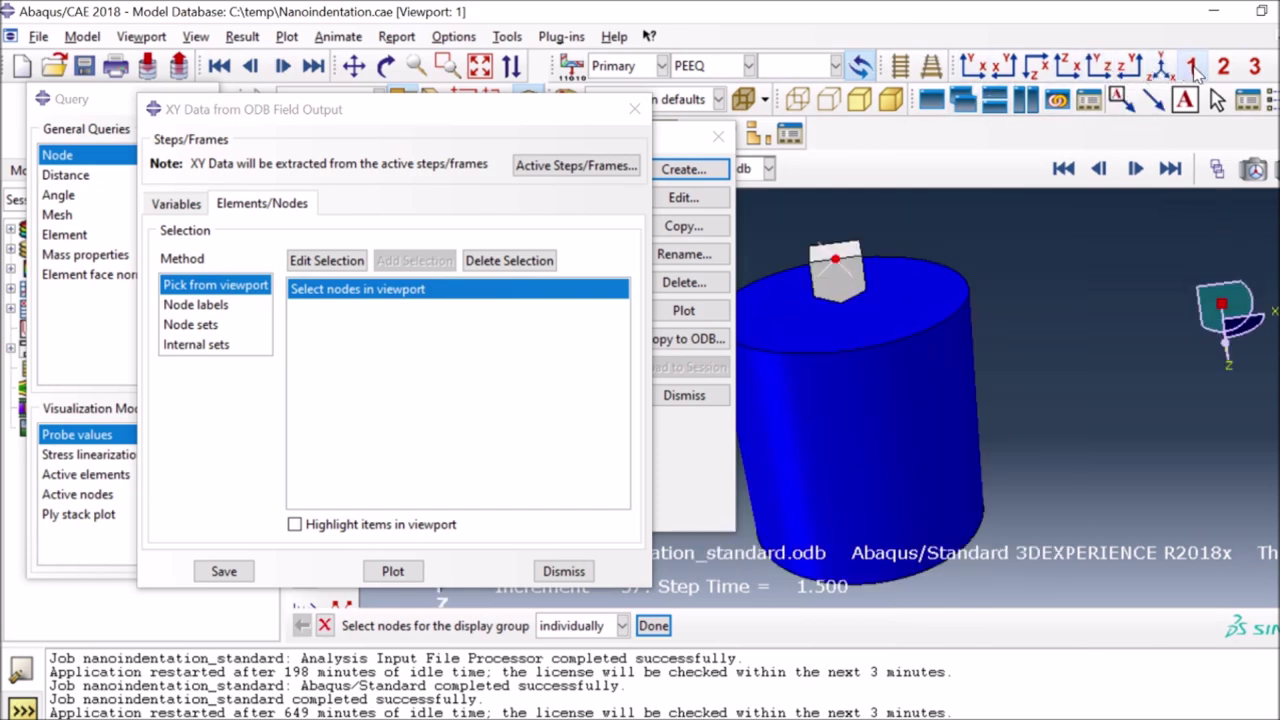
click(1222, 70)
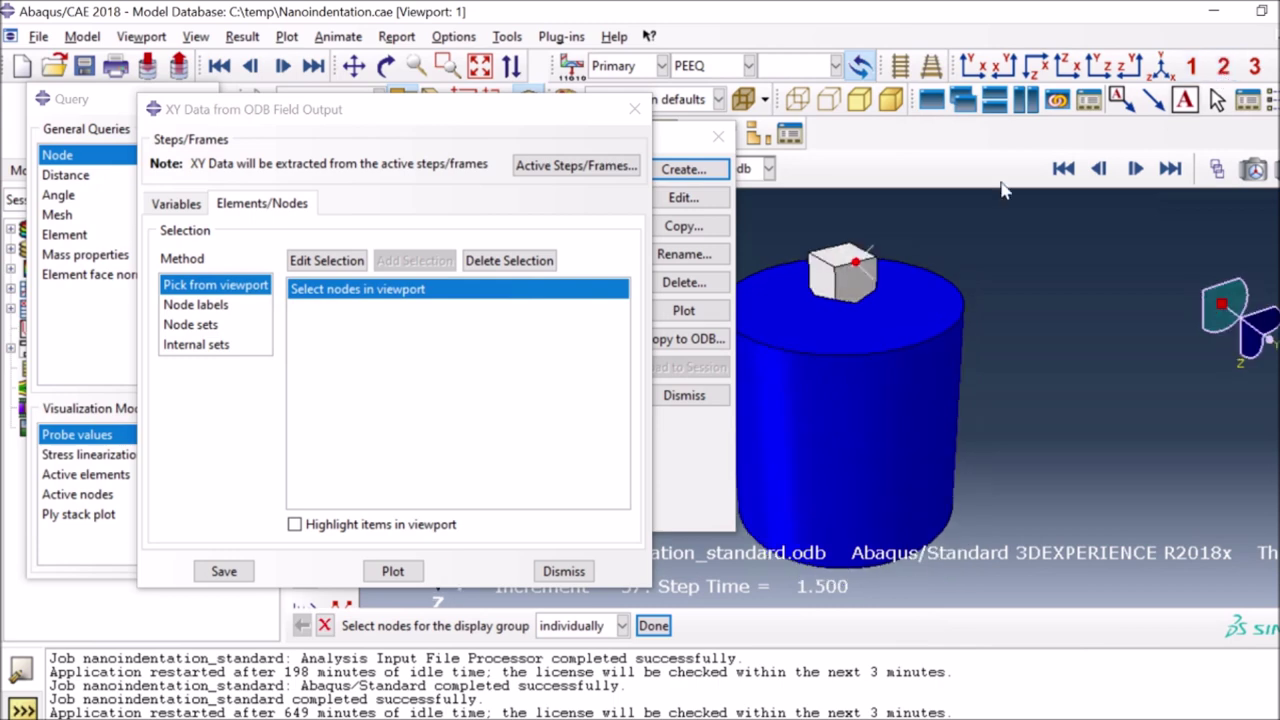
scroll(828, 276, up, 5)
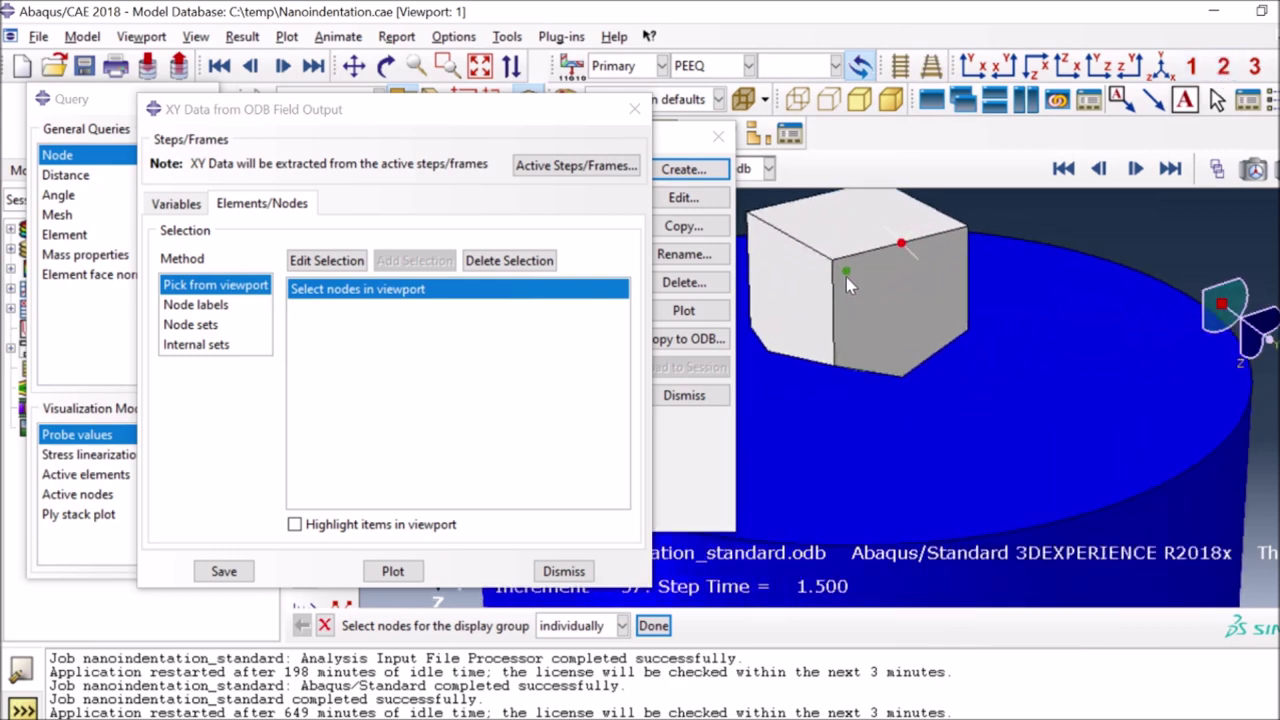
- Save the RF3 and U3 curves of the picked indenter node as XY data and end the field output extraction
click(226, 570)
click(332, 401)
click(563, 572)
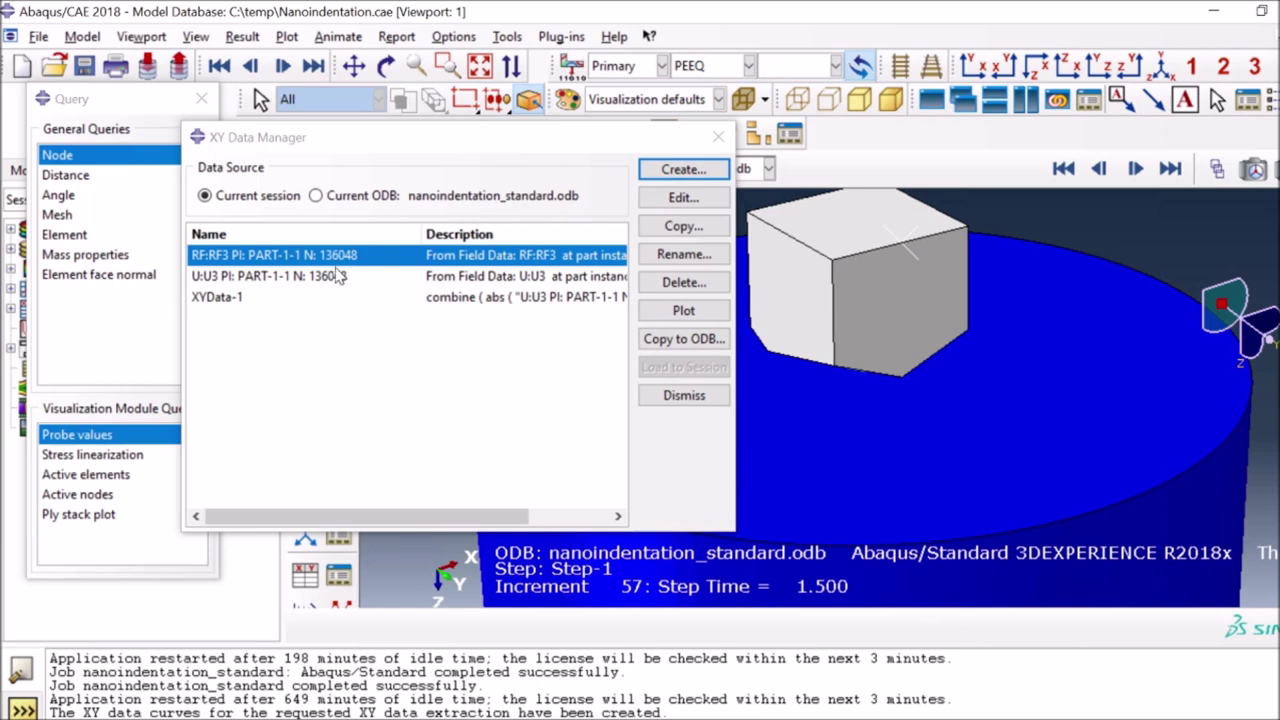
- Plot the RF3 reaction force curve over time and clear the XY Data Manager from the plot
click(686, 310)
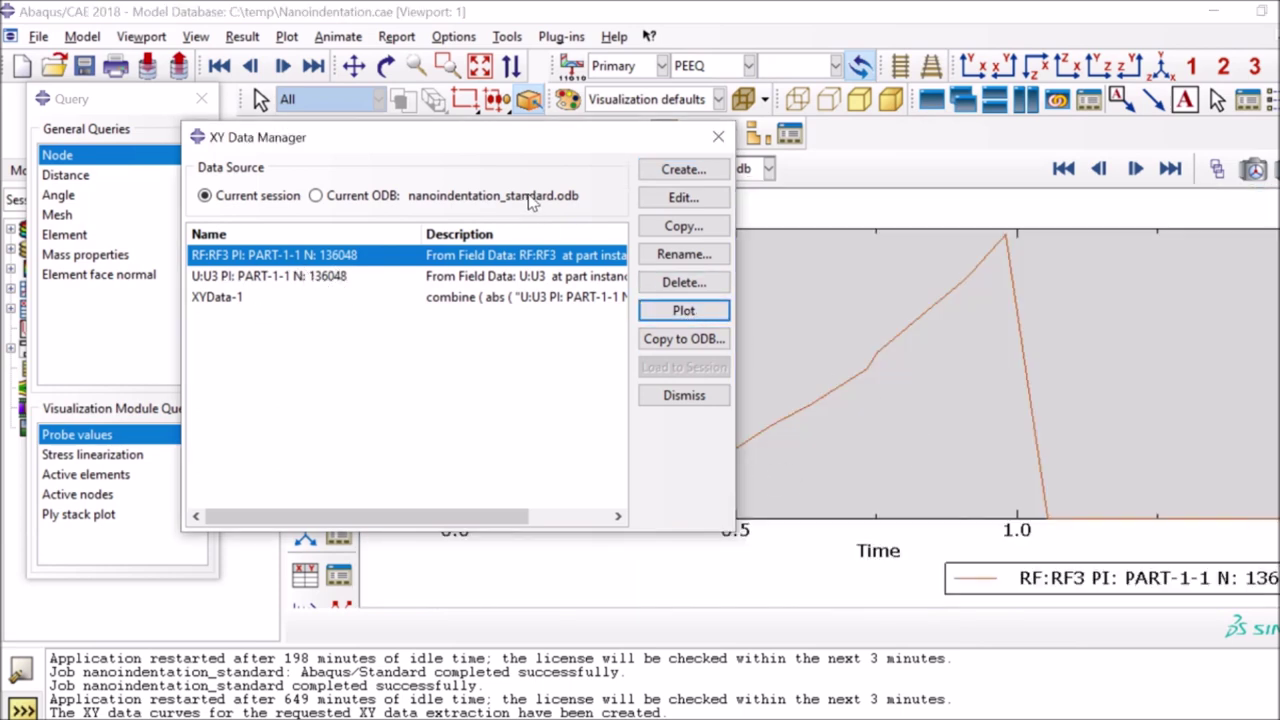
drag(555, 144, 785, 90)
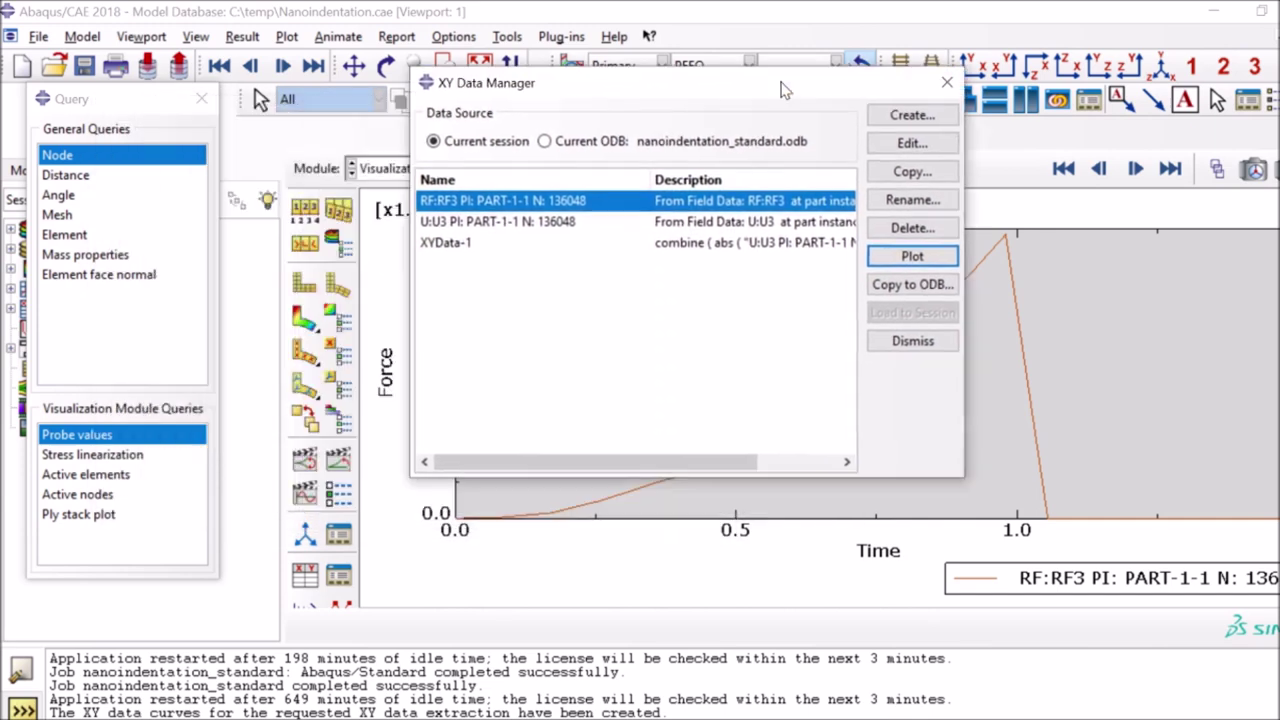
click(947, 82)
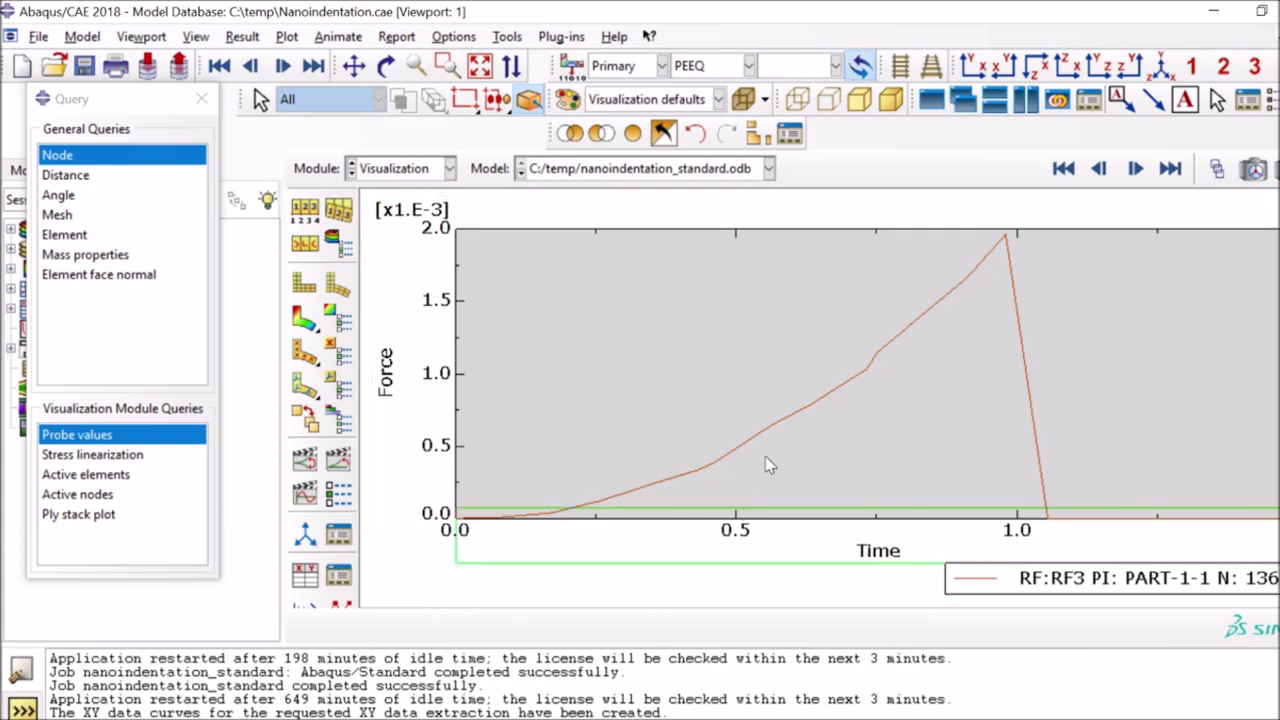
- Start another XY data set from the XY Data Manager with Operate on XY data as the source
click(508, 38)
mouse_move(584, 147)
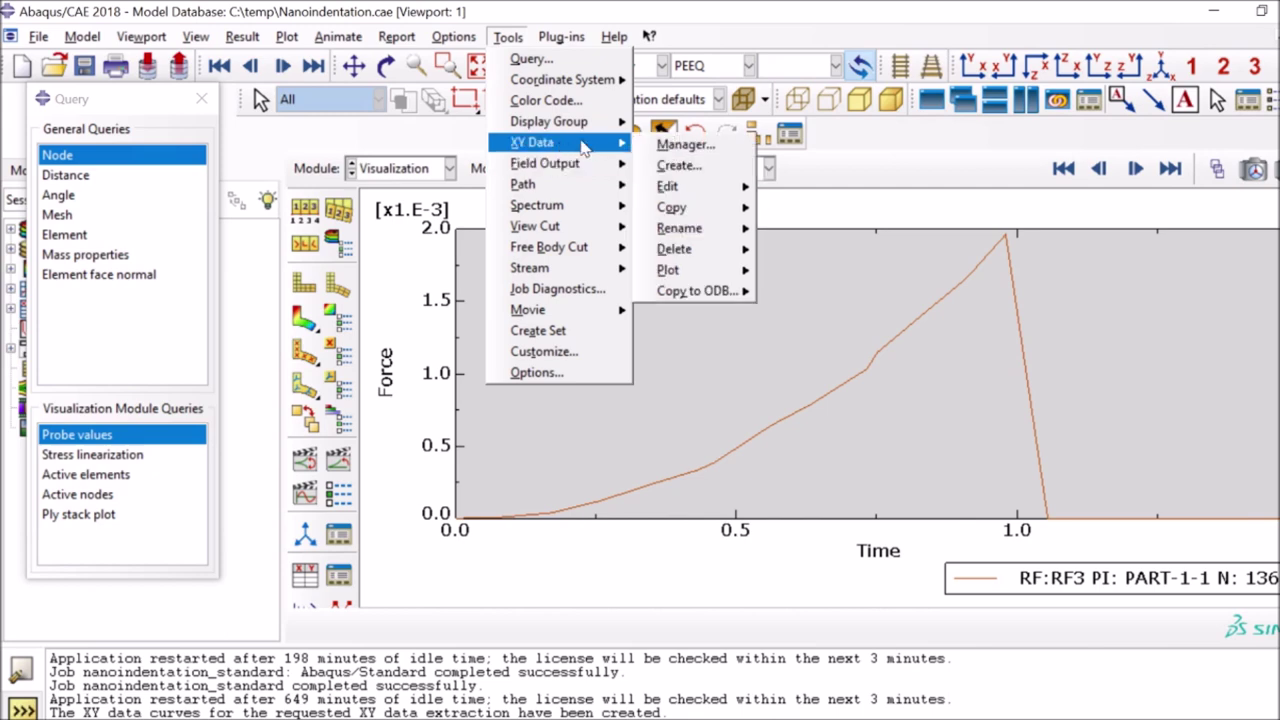
click(668, 146)
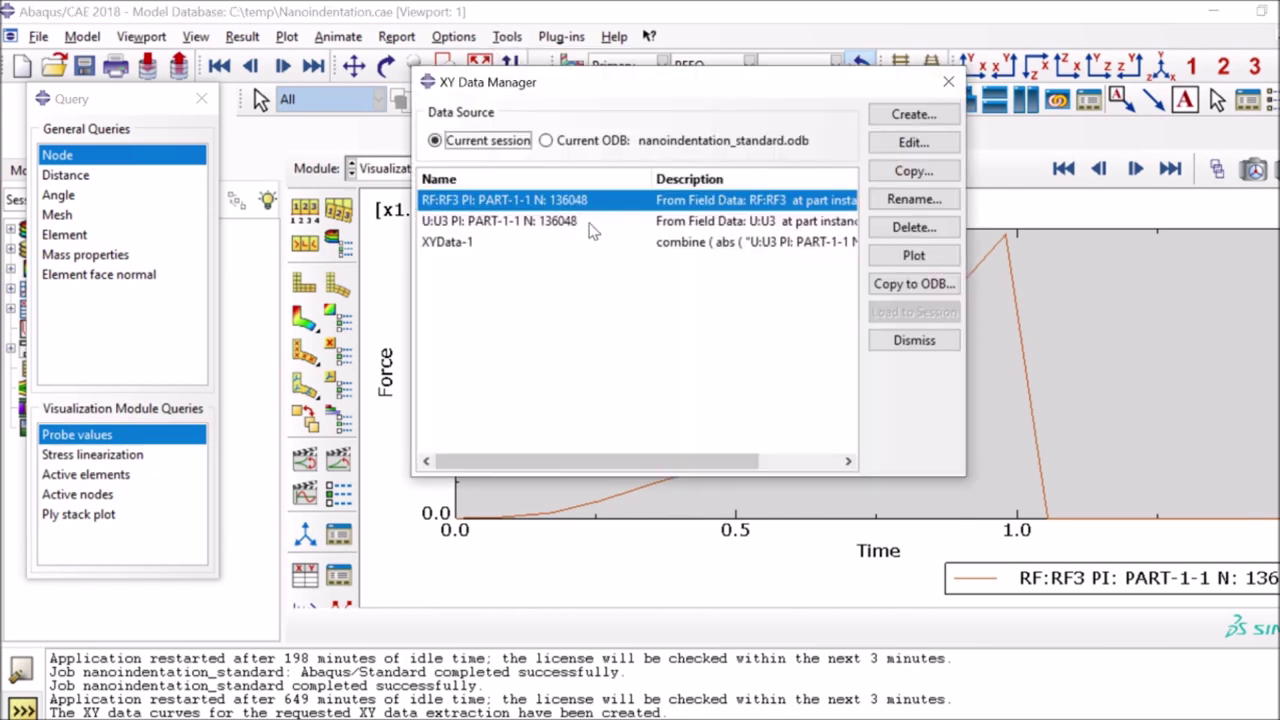
click(920, 116)
click(1203, 262)
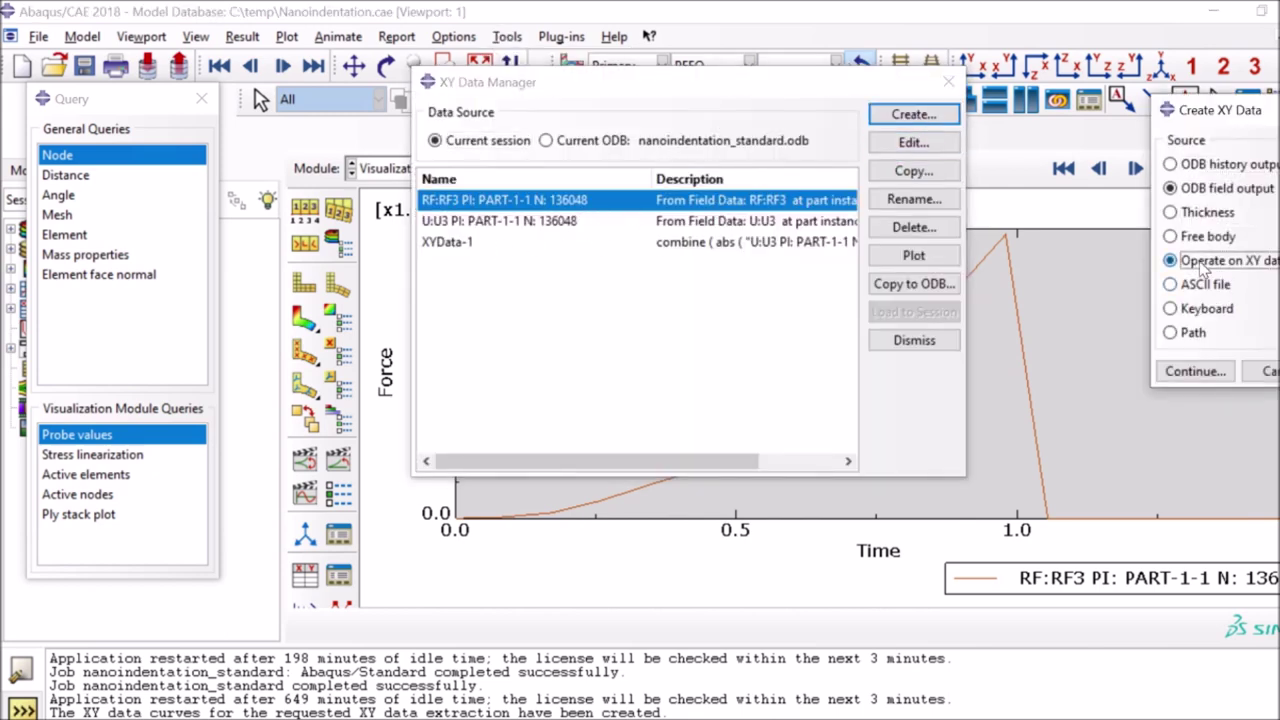
click(1199, 374)
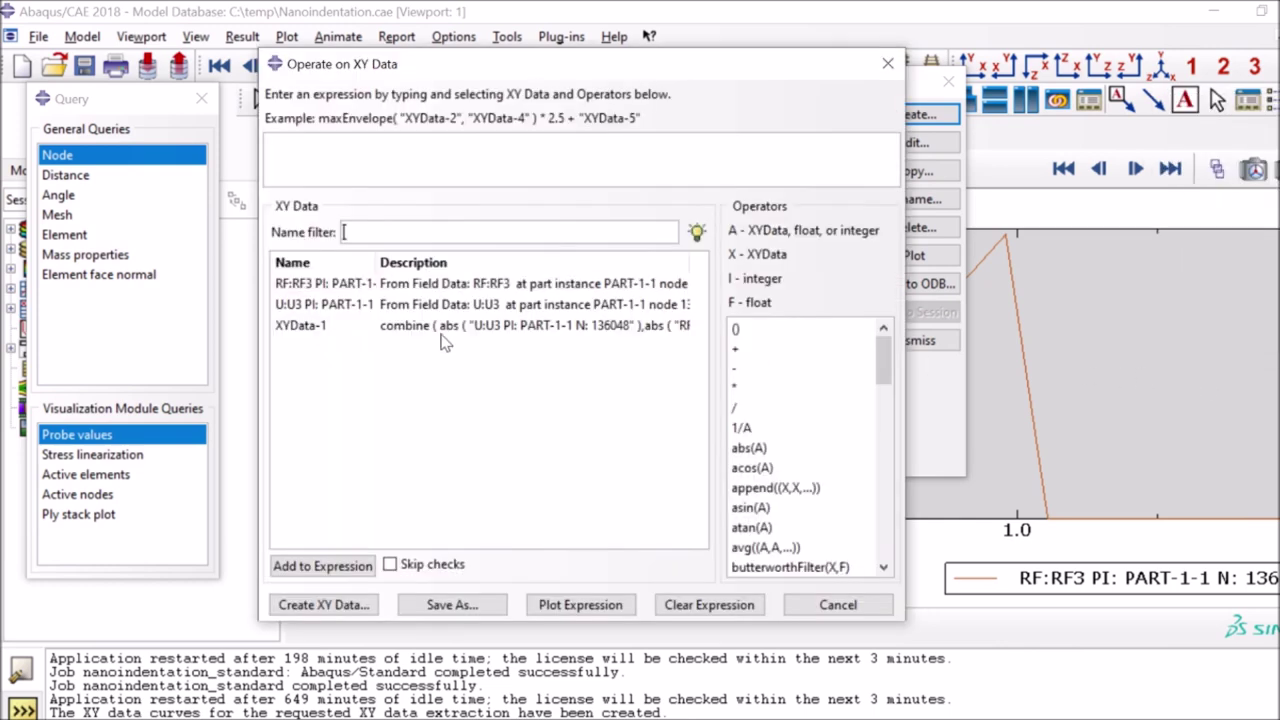
- Build the expression combine(abs(U3), abs(RF3)) from the displacement and reaction force curves of node 136048
scroll(775, 487, down, 3)
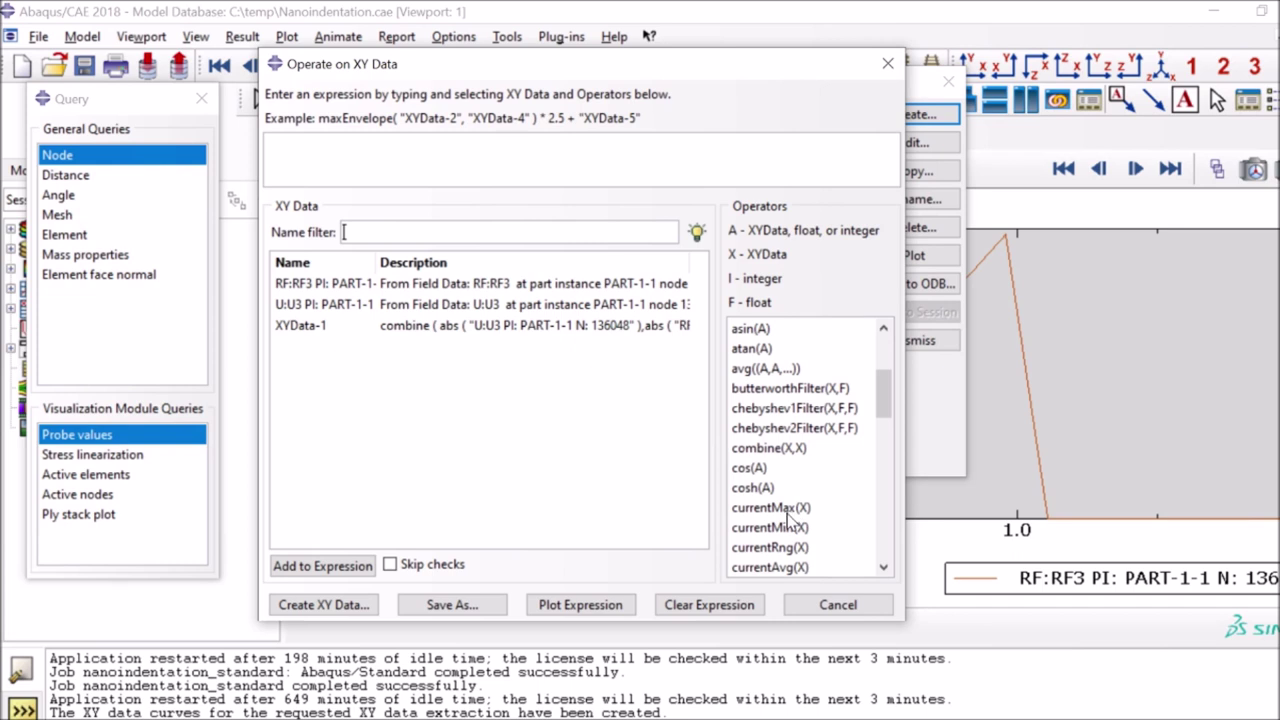
click(768, 448)
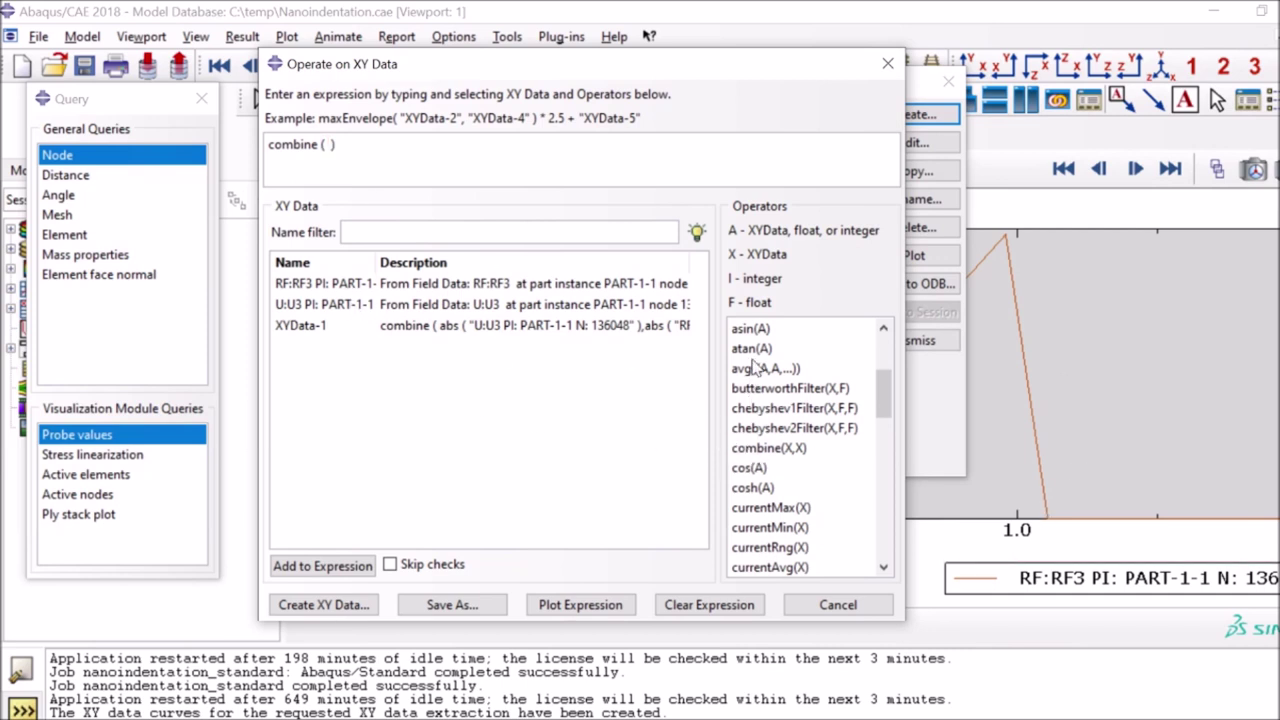
scroll(792, 408, up, 1)
scroll(792, 408, up, 1)
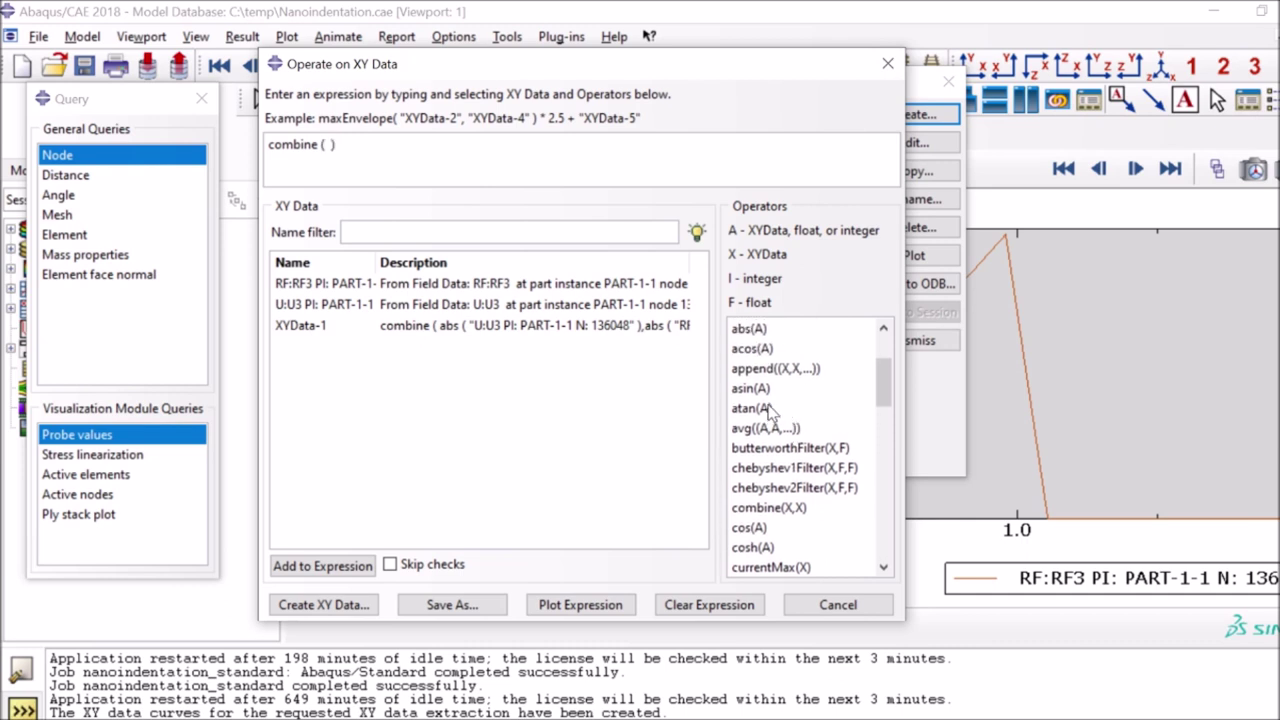
click(752, 330)
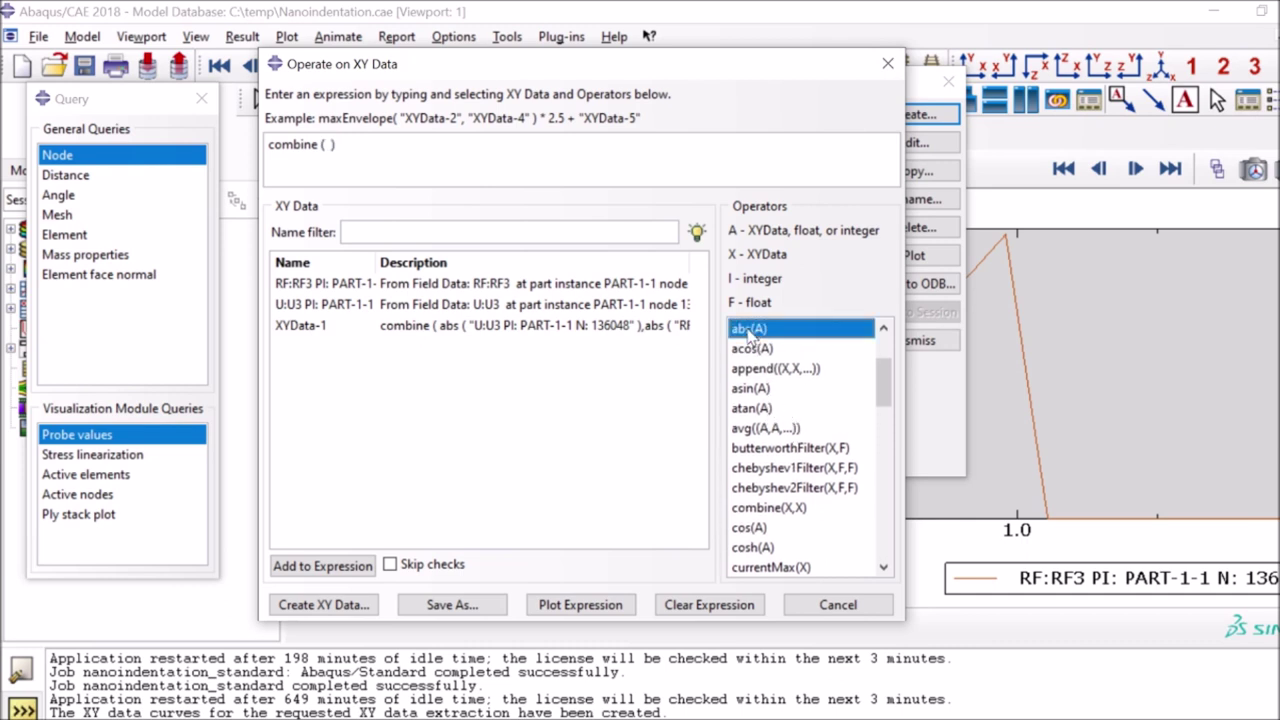
double_click(330, 306)
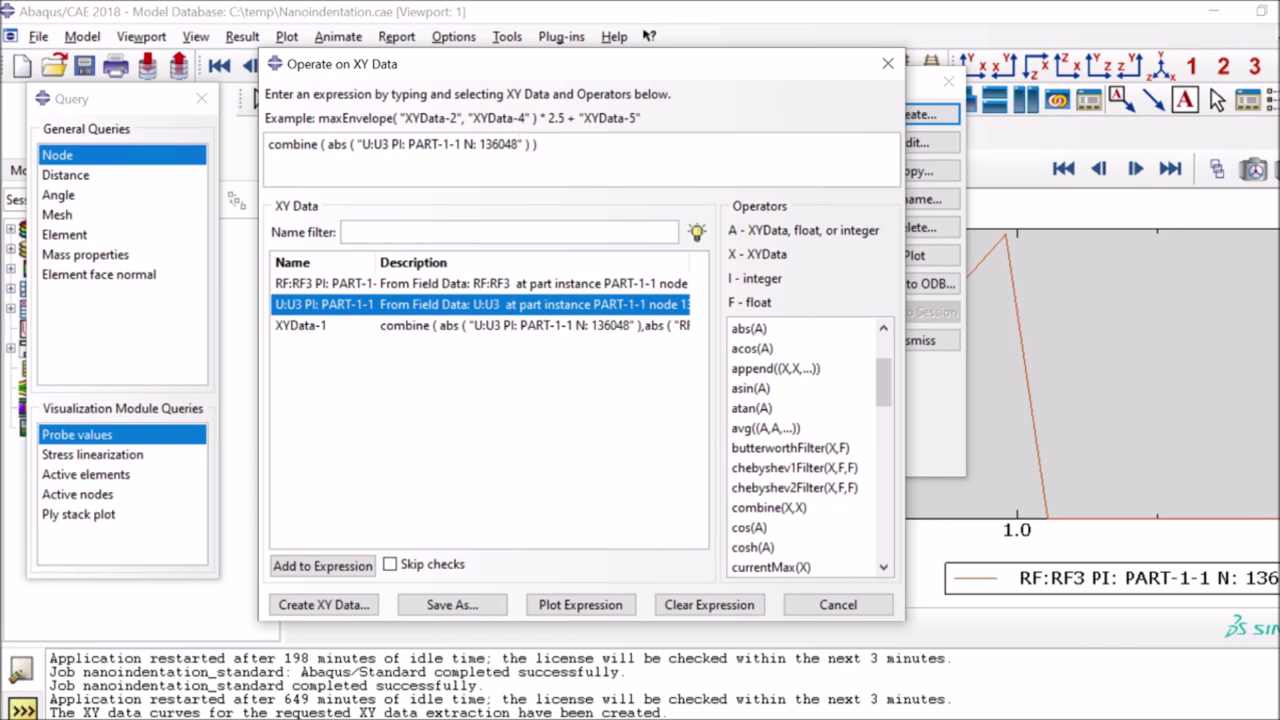
click(756, 330)
double_click(340, 287)
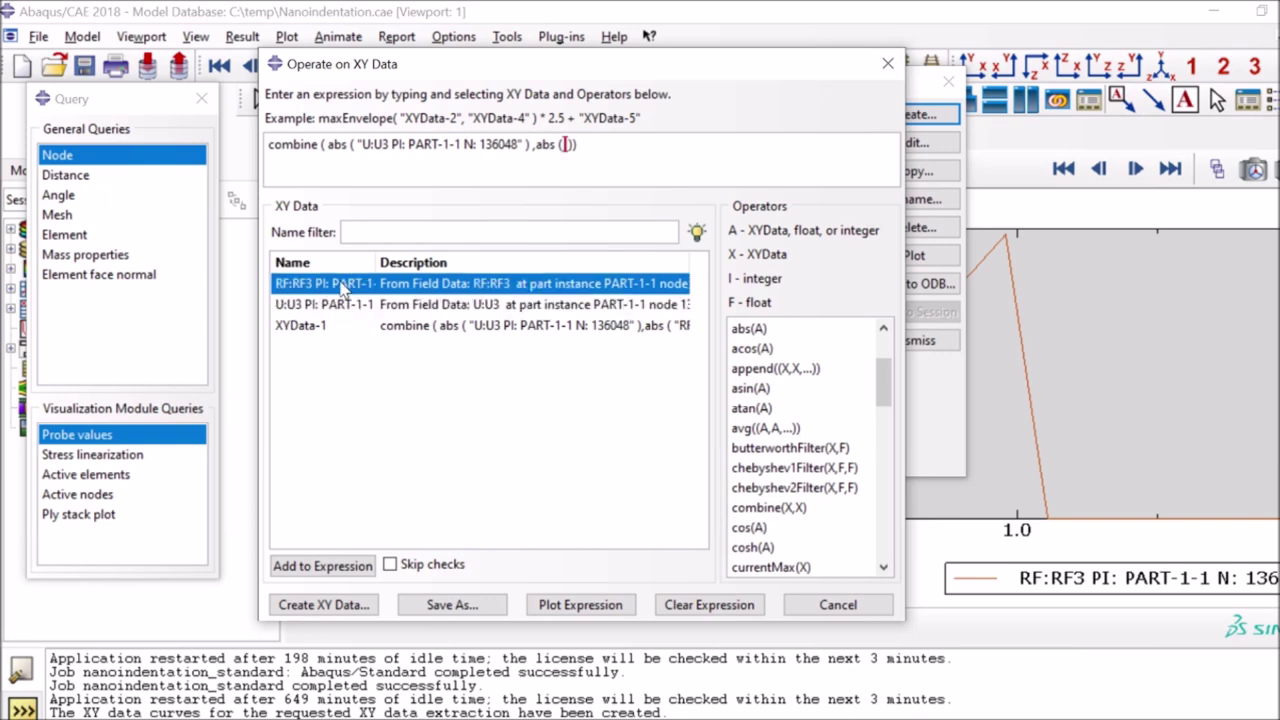
- Save the combined force-displacement expression as XYData-2 and close the Operate on XY Data dialog
click(451, 605)
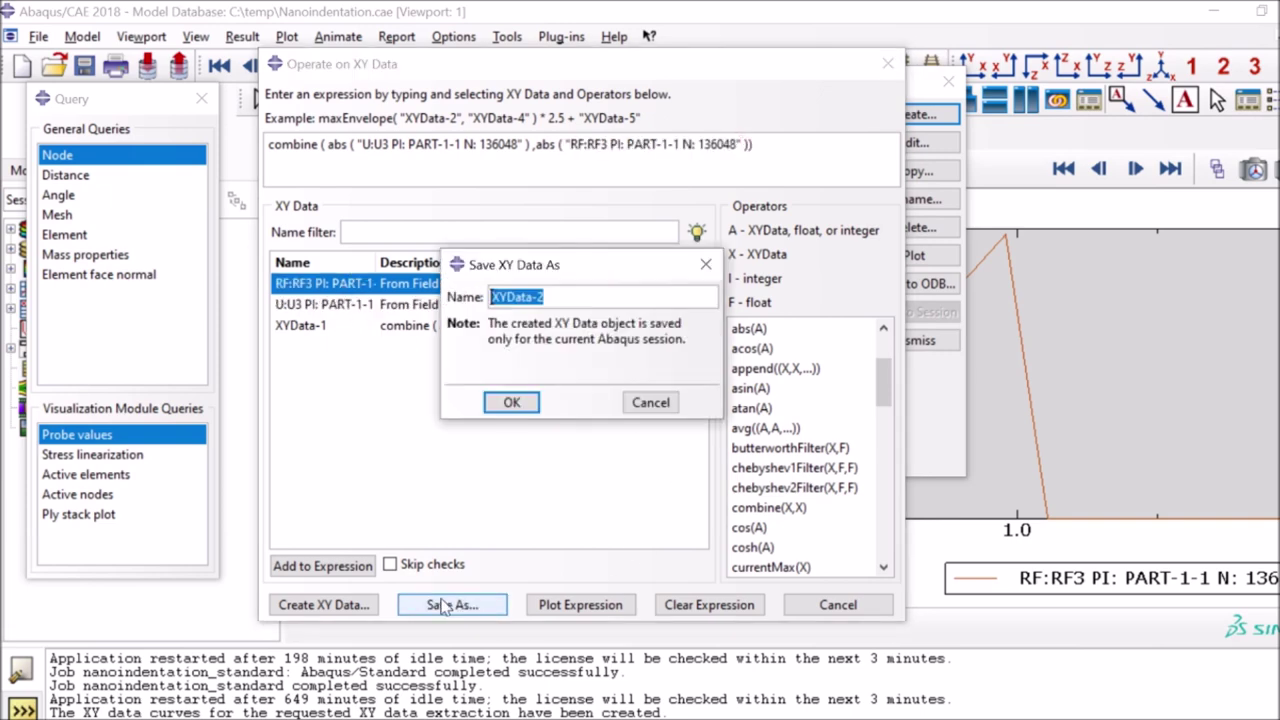
click(515, 408)
click(836, 605)
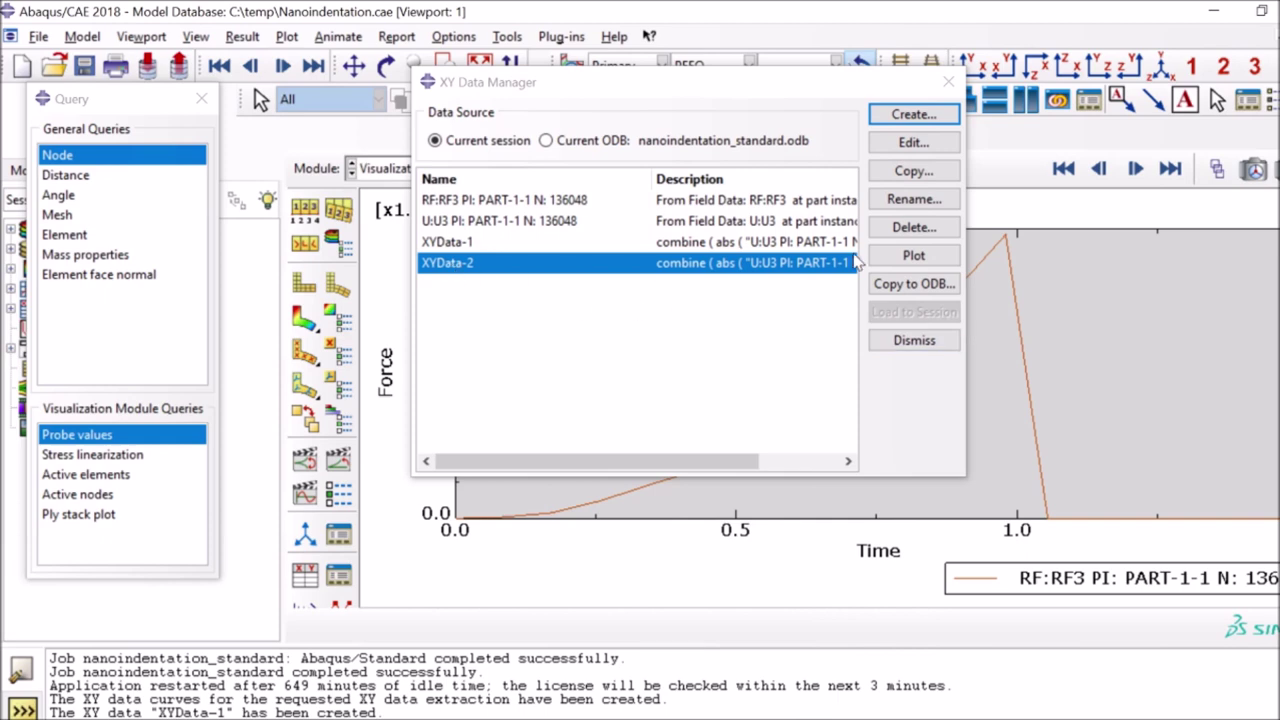
- Plot the XYData-2 force-displacement curve and close the XY Data Manager
click(900, 256)
click(912, 341)
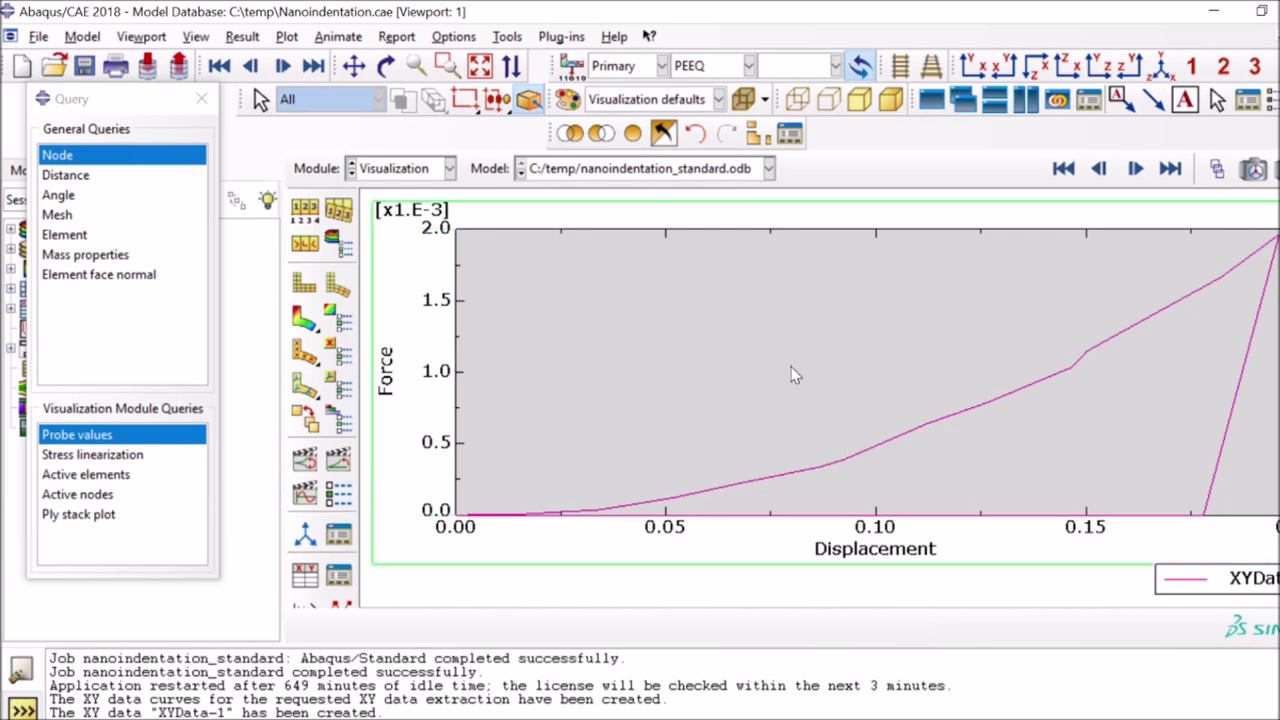
mouse_move(660, 8)
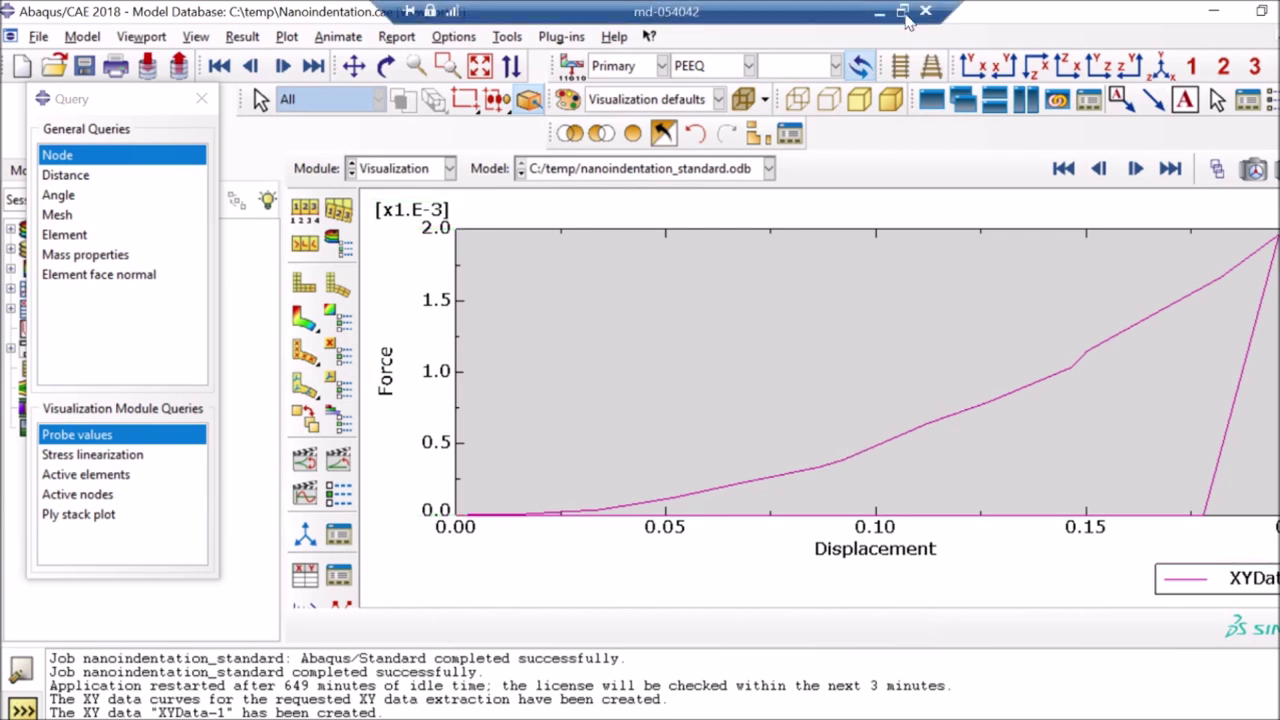